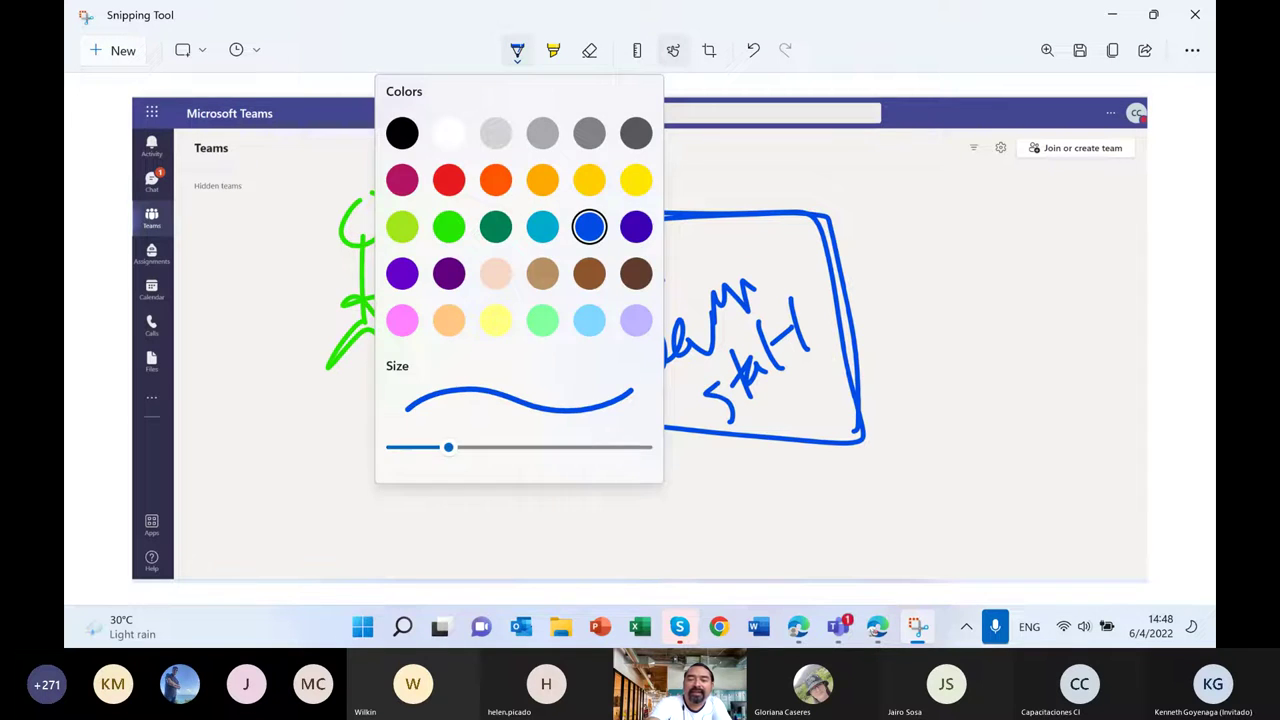
Draw teal connector lines from the blue box to a circle and two blocky shapes beside it.
{"action": "left_click_drag", "start_coordinate": [835, 262], "coordinate": [903, 222]}
{"action": "left_click_drag", "start_coordinate": [930, 168], "coordinate": [926, 172]}
{"action": "left_click_drag", "start_coordinate": [845, 336], "coordinate": [927, 341]}
{"action": "mouse_move", "coordinate": [944, 385]}
{"action": "left_mouse_down"}
{"action": "mouse_move", "coordinate": [1000, 330]}
{"action": "mouse_move", "coordinate": [945, 405]}
{"action": "left_mouse_up"}
{"action": "left_click_drag", "start_coordinate": [852, 415], "coordinate": [905, 515]}
{"action": "mouse_move", "coordinate": [935, 440]}
{"action": "left_mouse_down"}
{"action": "mouse_move", "coordinate": [935, 514]}
{"action": "mouse_move", "coordinate": [992, 545]}
{"action": "mouse_move", "coordinate": [932, 510]}
{"action": "left_mouse_up"}
With the yellow highlighter, draw a box containing an "E" below the stick figure, with an arrow to the blue box.
{"action": "left_click", "coordinate": [553, 50]}
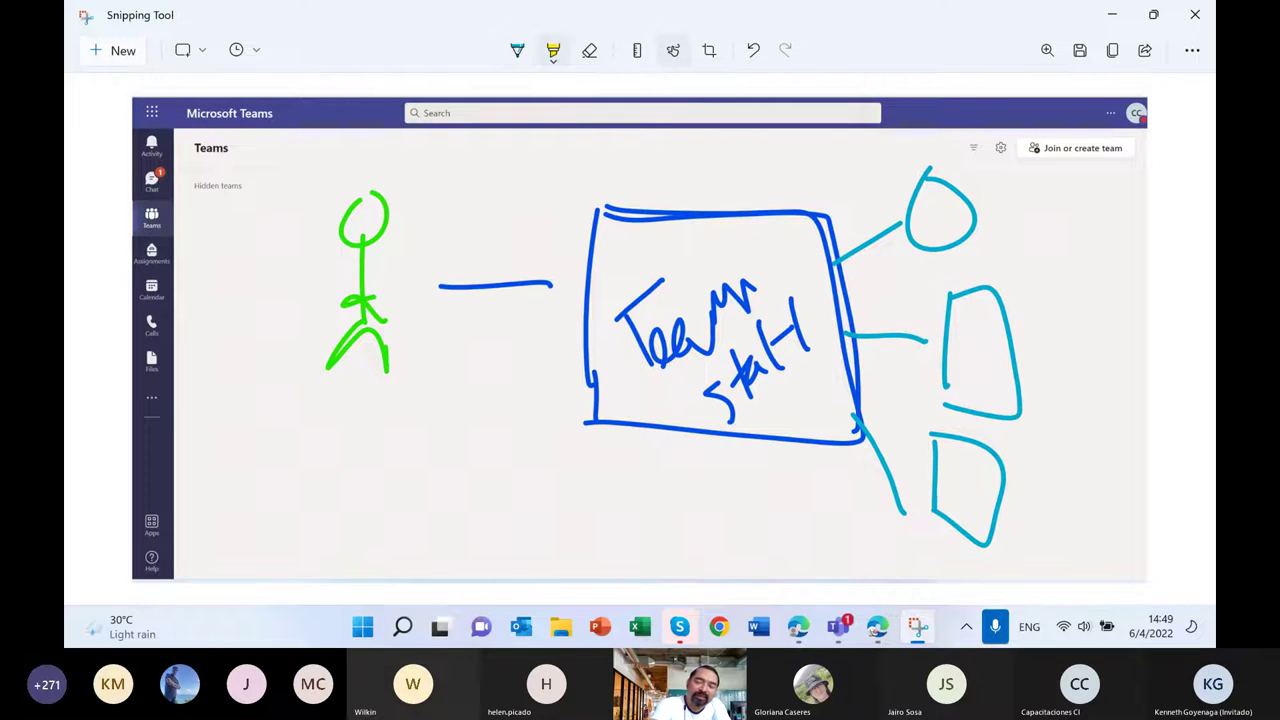
{"action": "left_click_drag", "start_coordinate": [598, 390], "coordinate": [475, 453]}
{"action": "mouse_move", "coordinate": [377, 558]}
{"action": "left_mouse_down"}
{"action": "mouse_move", "coordinate": [375, 410]}
{"action": "mouse_move", "coordinate": [478, 548]}
{"action": "mouse_move", "coordinate": [377, 560]}
{"action": "left_mouse_up"}
{"action": "left_click_drag", "start_coordinate": [562, 396], "coordinate": [572, 448]}
{"action": "mouse_move", "coordinate": [432, 450]}
{"action": "left_mouse_down"}
{"action": "mouse_move", "coordinate": [415, 535]}
{"action": "mouse_move", "coordinate": [442, 472]}
{"action": "left_mouse_up"}
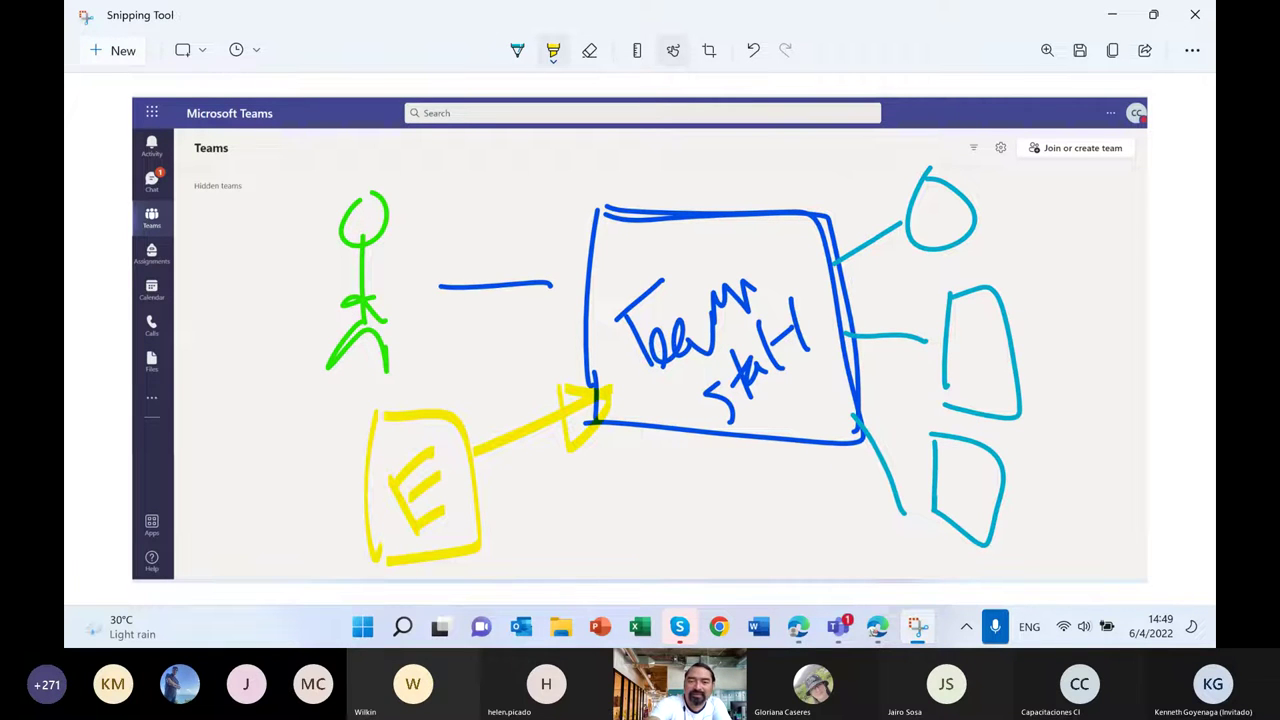
In orange, draw circled question marks on the blue box, an arrow to it from the stick figure, and a mark in the figure's head.
{"action": "left_click", "coordinate": [517, 50]}
{"action": "left_click", "coordinate": [517, 50]}
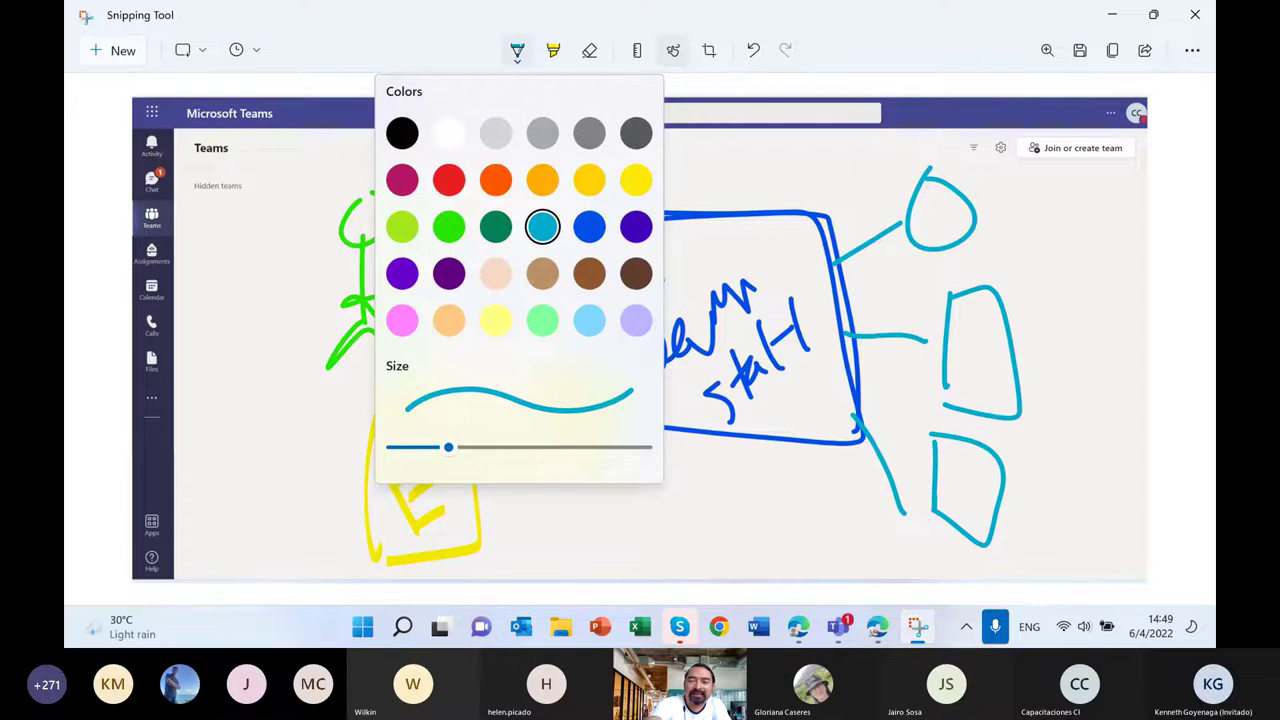
{"action": "left_click", "coordinate": [449, 177]}
{"action": "mouse_move", "coordinate": [668, 222]}
{"action": "left_mouse_down"}
{"action": "mouse_move", "coordinate": [684, 258]}
{"action": "mouse_move", "coordinate": [722, 252]}
{"action": "left_mouse_up"}
{"action": "left_click_drag", "start_coordinate": [700, 266], "coordinate": [686, 296]}
{"action": "mouse_move", "coordinate": [718, 188]}
{"action": "left_mouse_down"}
{"action": "mouse_move", "coordinate": [740, 187]}
{"action": "mouse_move", "coordinate": [662, 212]}
{"action": "left_mouse_up"}
{"action": "mouse_move", "coordinate": [413, 218]}
{"action": "left_mouse_down"}
{"action": "mouse_move", "coordinate": [570, 209]}
{"action": "mouse_move", "coordinate": [536, 232]}
{"action": "left_mouse_up"}
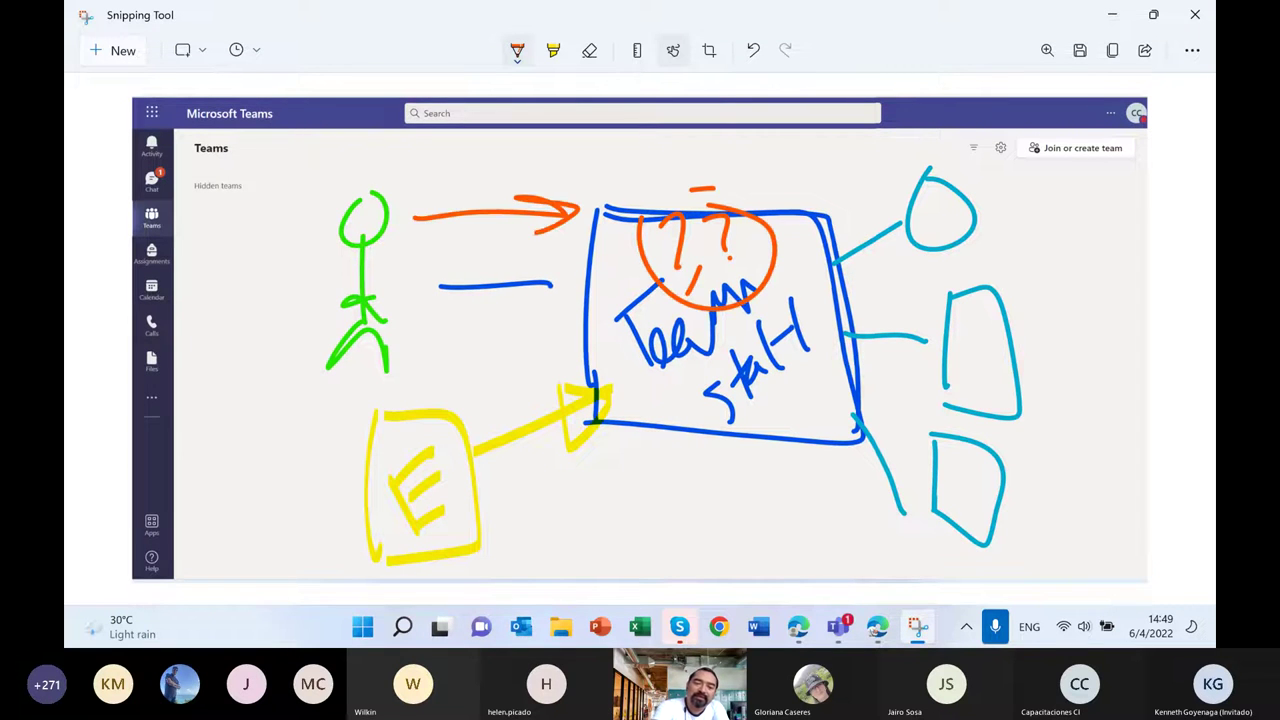
{"action": "left_click_drag", "start_coordinate": [365, 215], "coordinate": [371, 216]}
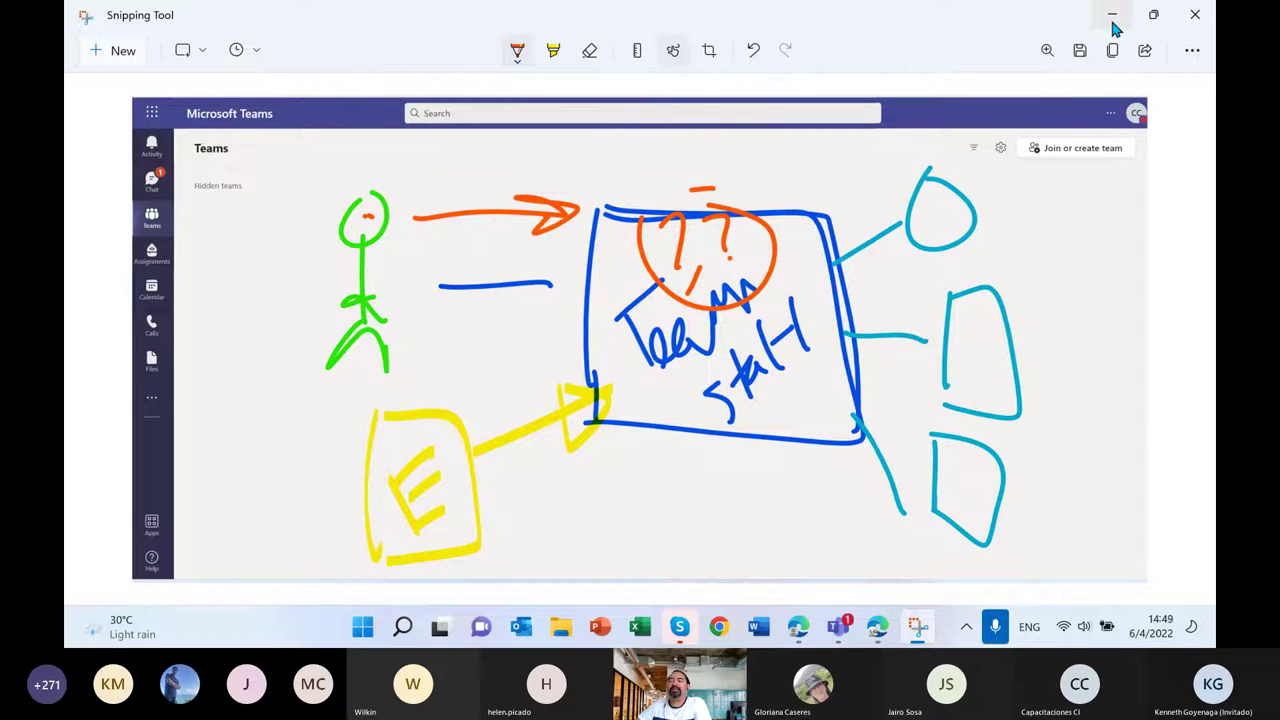
Capture a new snip of the empty Microsoft Teams page.
{"action": "left_click", "coordinate": [108, 49]}
{"action": "left_click_drag", "start_coordinate": [68, 63], "coordinate": [1212, 607]}
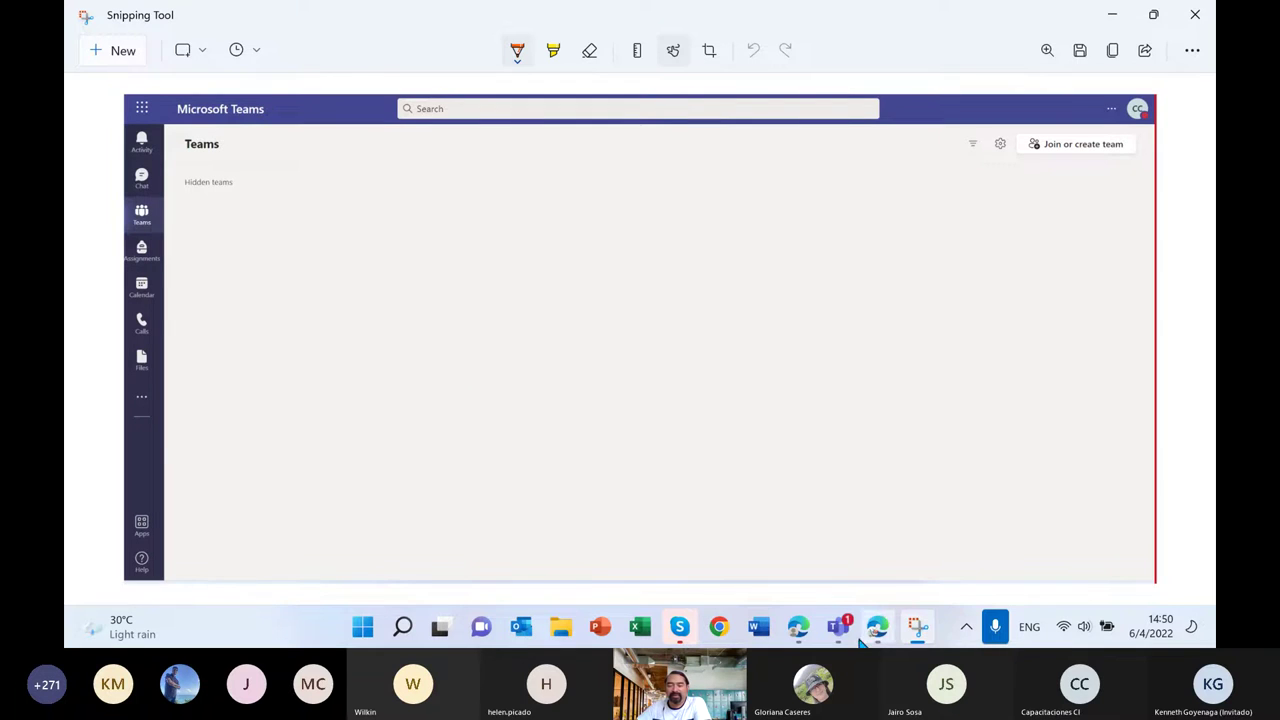
Switch to the Teams meeting, read the participants' answers in the chat, and return to the snip.
{"action": "mouse_move", "coordinate": [838, 627]}
{"action": "left_click", "coordinate": [864, 476]}
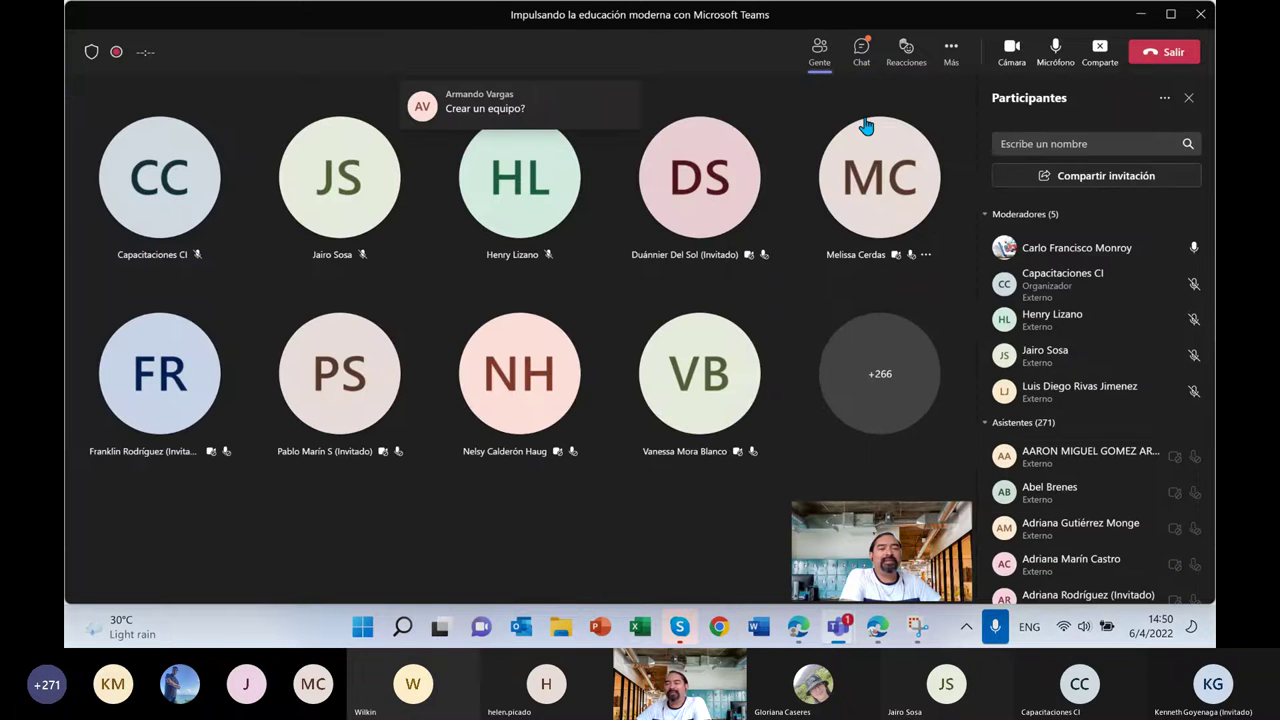
{"action": "left_click", "coordinate": [861, 52]}
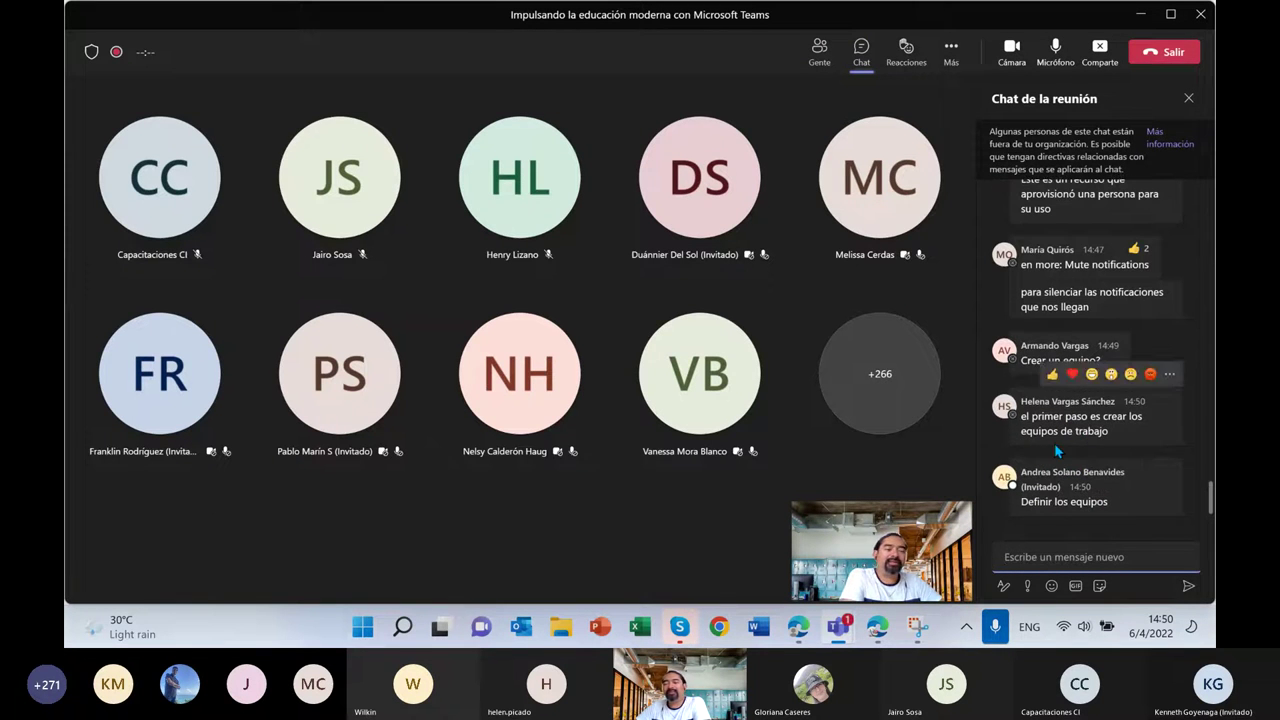
{"action": "left_click", "coordinate": [1141, 15]}
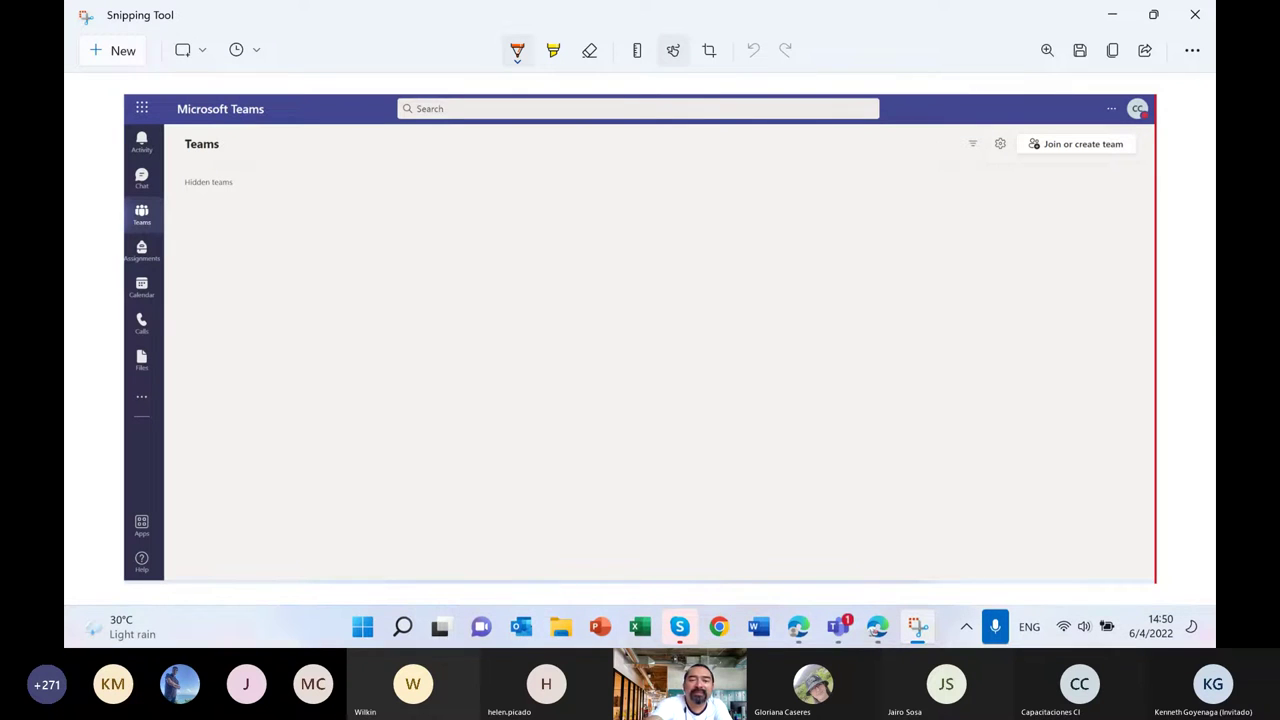
Handwrite the underlined heading "1º Paso:" in purple pen near the top of the snip.
{"action": "left_click", "coordinate": [517, 50]}
{"action": "left_click", "coordinate": [449, 271]}
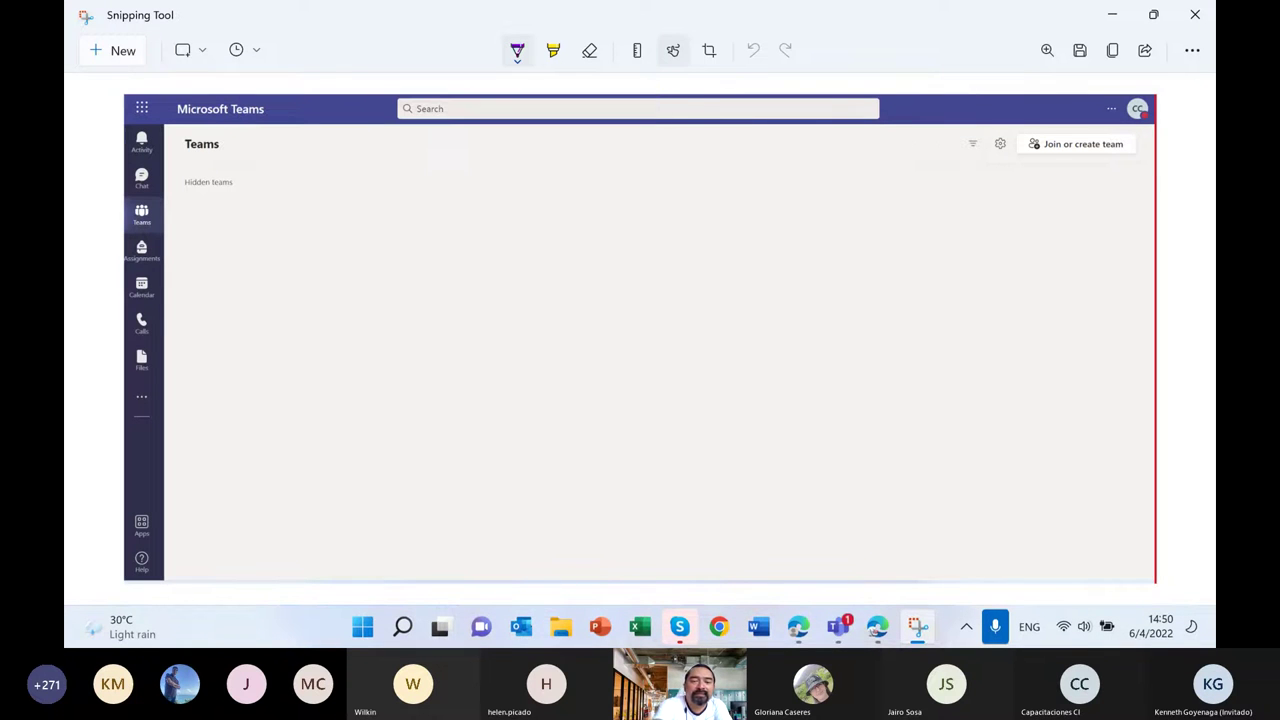
{"action": "left_click_drag", "start_coordinate": [273, 288], "coordinate": [302, 284]}
{"action": "mouse_move", "coordinate": [345, 214]}
{"action": "left_mouse_down"}
{"action": "mouse_move", "coordinate": [373, 250]}
{"action": "mouse_move", "coordinate": [415, 242]}
{"action": "left_mouse_up"}
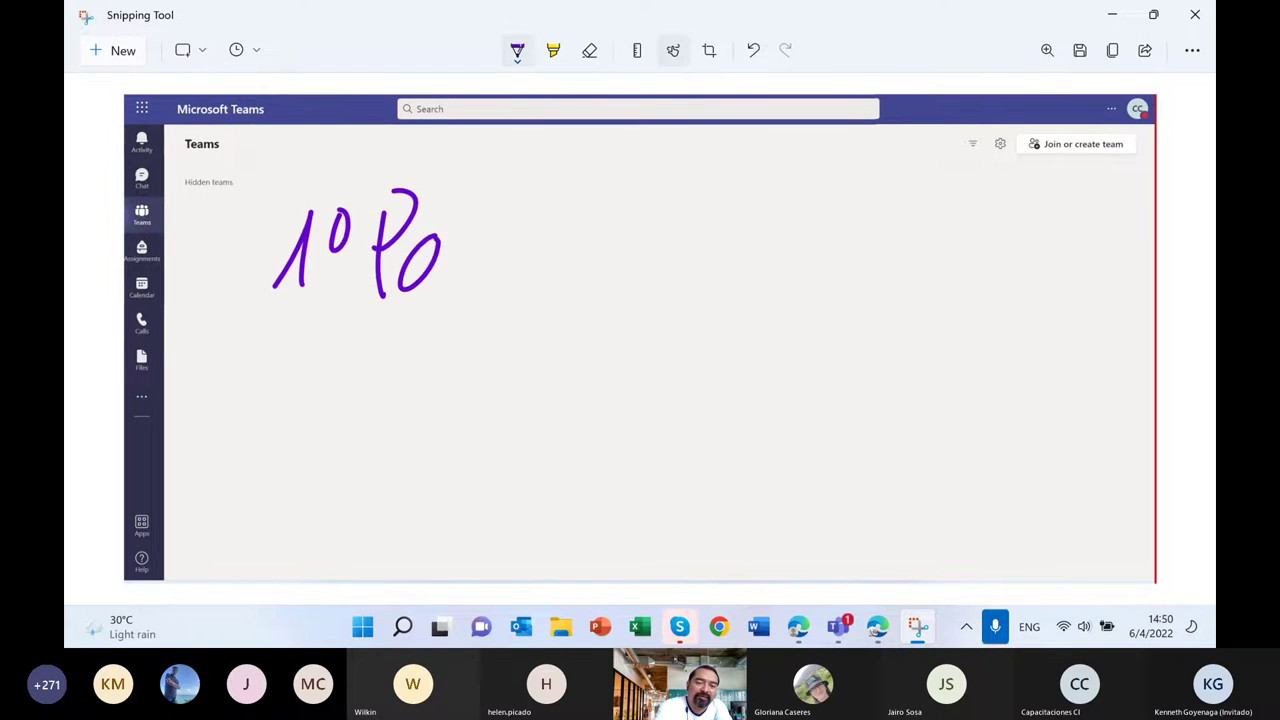
{"action": "left_click_drag", "start_coordinate": [474, 214], "coordinate": [468, 282]}
{"action": "left_click_drag", "start_coordinate": [515, 224], "coordinate": [568, 237]}
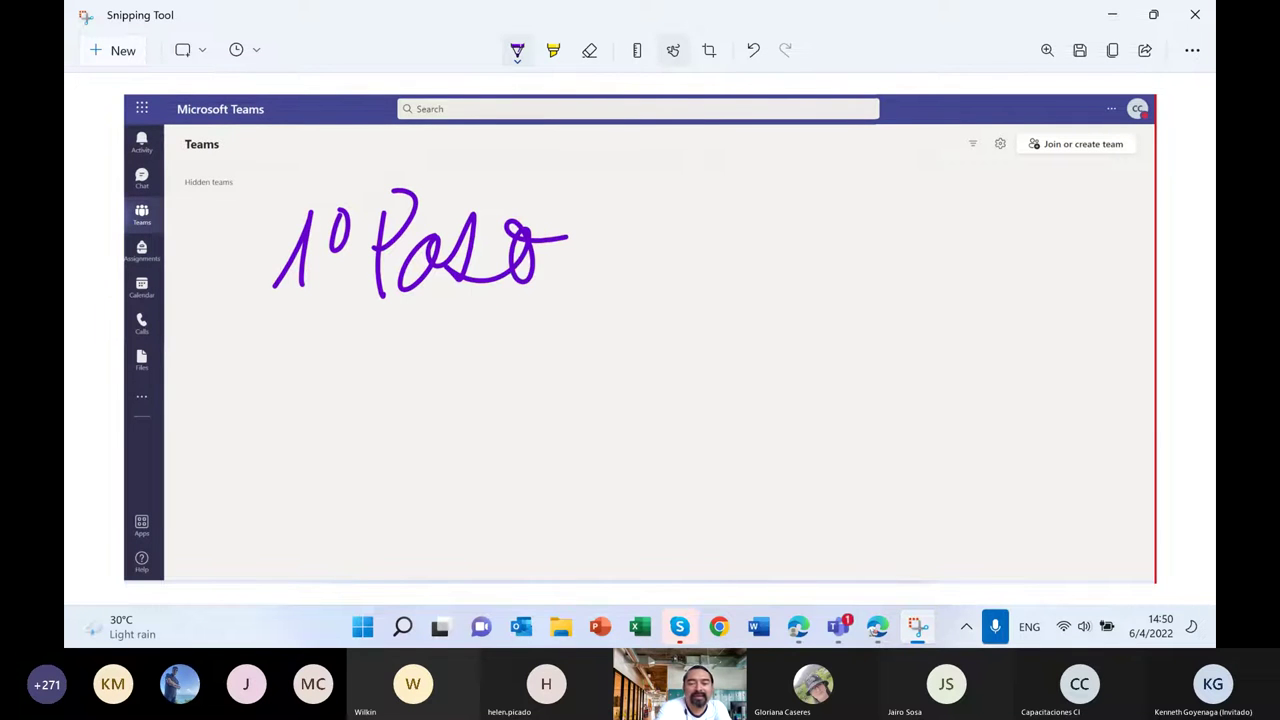
{"action": "left_click_drag", "start_coordinate": [263, 318], "coordinate": [558, 300]}
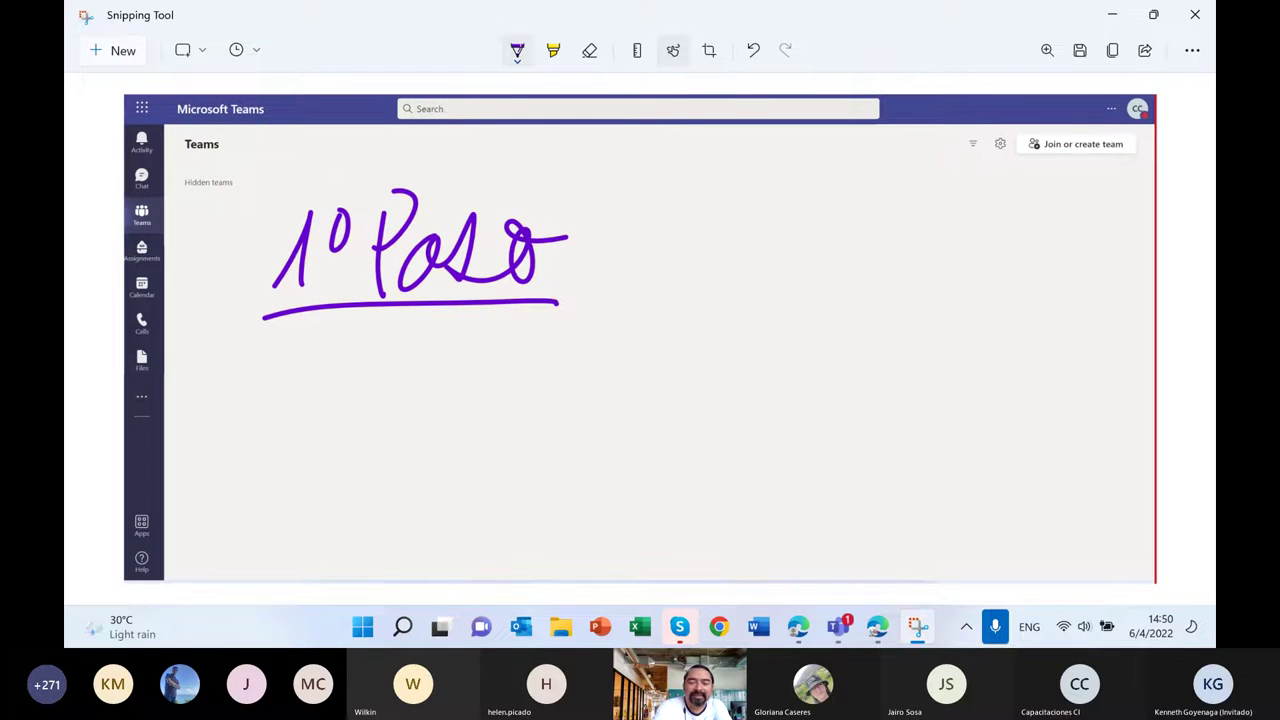
{"action": "left_click", "coordinate": [616, 222]}
{"action": "left_click_drag", "start_coordinate": [608, 260], "coordinate": [608, 277]}
Handwrite "Crear o unirme a un equipo" in purple below the heading.
{"action": "mouse_move", "coordinate": [410, 340]}
{"action": "left_mouse_down"}
{"action": "mouse_move", "coordinate": [348, 372]}
{"action": "mouse_move", "coordinate": [473, 424]}
{"action": "mouse_move", "coordinate": [610, 385]}
{"action": "left_mouse_up"}
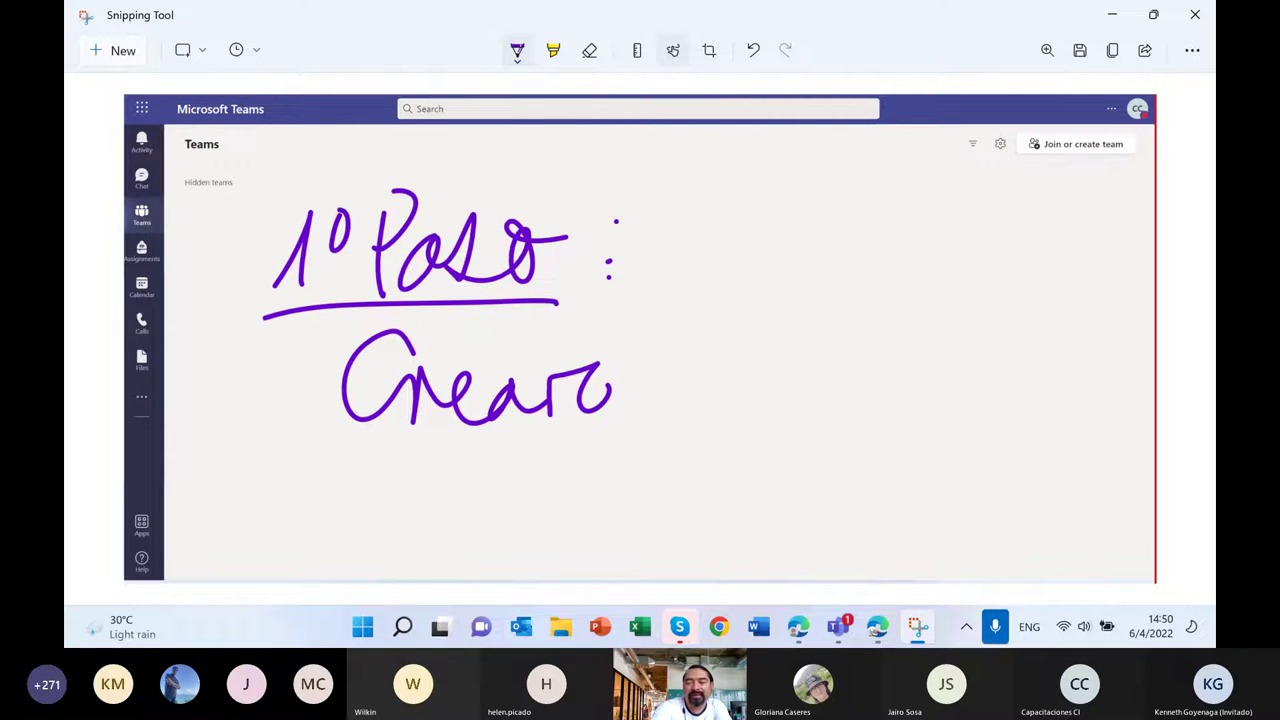
{"action": "mouse_move", "coordinate": [700, 352]}
{"action": "left_mouse_down"}
{"action": "mouse_move", "coordinate": [970, 370]}
{"action": "mouse_move", "coordinate": [1086, 343]}
{"action": "mouse_move", "coordinate": [1090, 375]}
{"action": "left_mouse_up"}
{"action": "mouse_move", "coordinate": [510, 482]}
{"action": "left_mouse_down"}
{"action": "mouse_move", "coordinate": [532, 460]}
{"action": "mouse_move", "coordinate": [558, 492]}
{"action": "mouse_move", "coordinate": [650, 470]}
{"action": "mouse_move", "coordinate": [795, 505]}
{"action": "mouse_move", "coordinate": [826, 470]}
{"action": "mouse_move", "coordinate": [872, 550]}
{"action": "mouse_move", "coordinate": [936, 455]}
{"action": "left_mouse_up"}
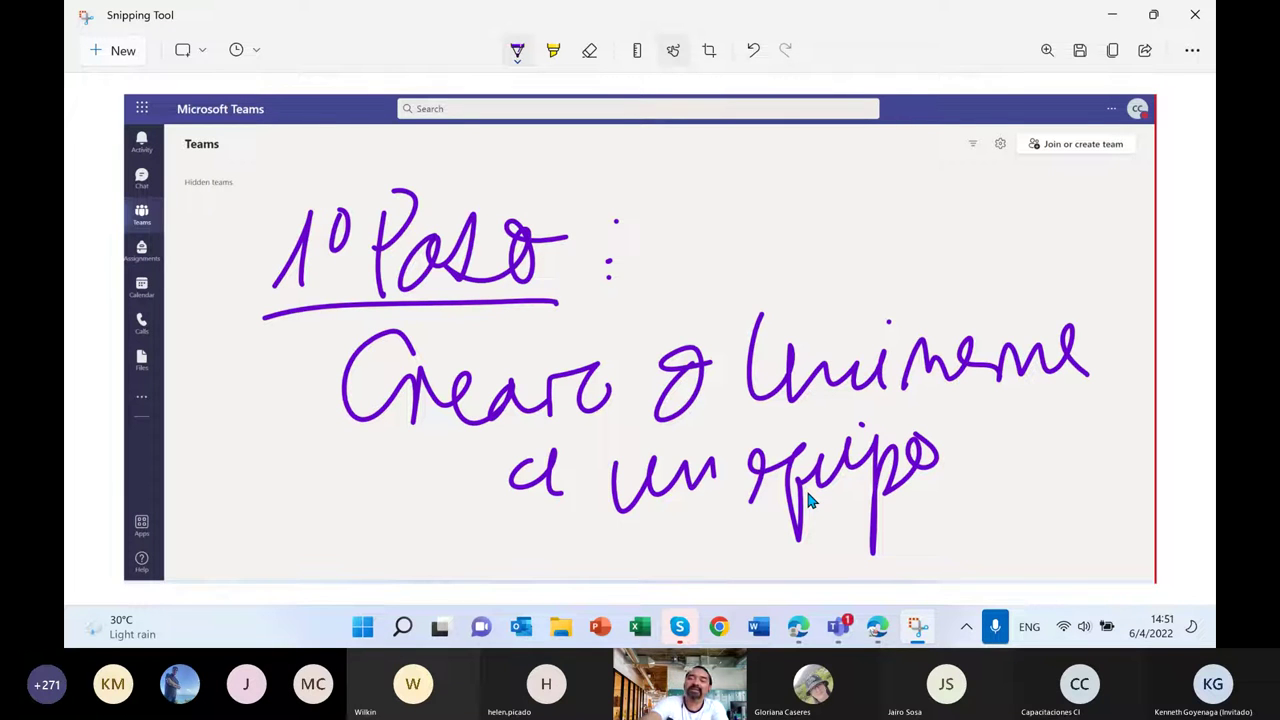
Draw a purple frame around the "1º Paso" heading.
{"action": "left_click_drag", "start_coordinate": [593, 195], "coordinate": [584, 296]}
{"action": "left_click_drag", "start_coordinate": [254, 192], "coordinate": [240, 294]}
{"action": "mouse_move", "coordinate": [253, 170]}
{"action": "left_mouse_down"}
{"action": "mouse_move", "coordinate": [534, 160]}
{"action": "mouse_move", "coordinate": [585, 292]}
{"action": "left_mouse_up"}
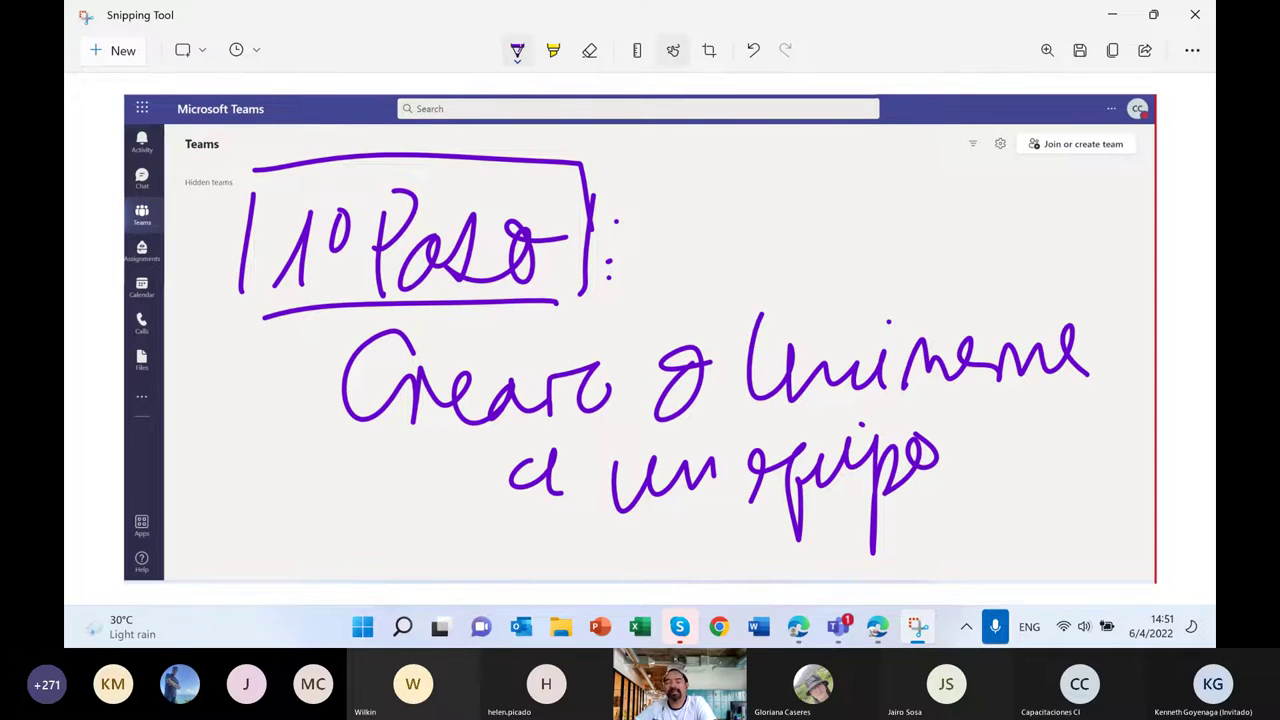
With a pink highlighter, draw an arrow to "Join or create team" and a frame around it.
{"action": "left_click", "coordinate": [553, 50]}
{"action": "left_click", "coordinate": [553, 50]}
{"action": "left_click", "coordinate": [578, 133]}
{"action": "mouse_move", "coordinate": [820, 289]}
{"action": "left_mouse_down"}
{"action": "mouse_move", "coordinate": [937, 263]}
{"action": "mouse_move", "coordinate": [1030, 180]}
{"action": "mouse_move", "coordinate": [1040, 205]}
{"action": "left_mouse_up"}
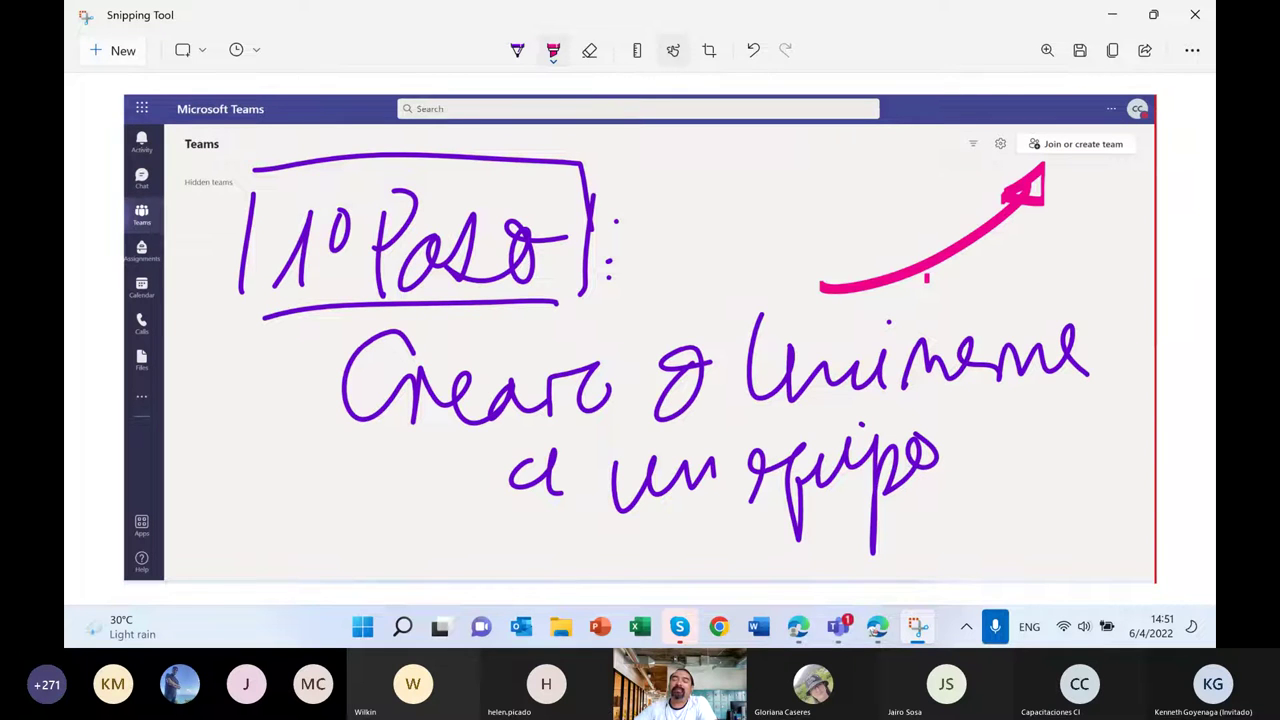
{"action": "mouse_move", "coordinate": [1005, 102]}
{"action": "left_mouse_down"}
{"action": "mouse_move", "coordinate": [1003, 178]}
{"action": "mouse_move", "coordinate": [1130, 106]}
{"action": "mouse_move", "coordinate": [1148, 196]}
{"action": "mouse_move", "coordinate": [1005, 136]}
{"action": "left_mouse_up"}
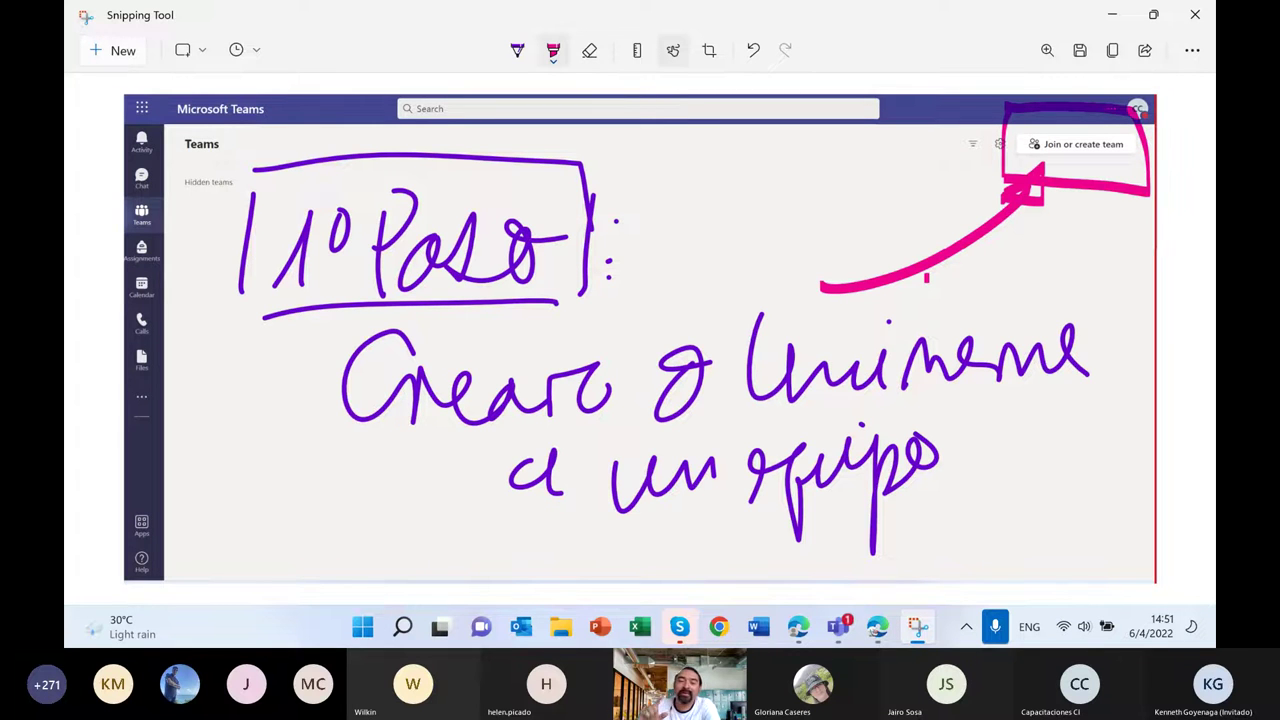
With a light blue highlighter, frame the captured Teams navigation bar from Activity down to the ellipsis.
{"action": "left_click", "coordinate": [553, 50]}
{"action": "left_click", "coordinate": [531, 131]}
{"action": "mouse_move", "coordinate": [100, 98]}
{"action": "left_mouse_down"}
{"action": "mouse_move", "coordinate": [84, 406]}
{"action": "mouse_move", "coordinate": [208, 450]}
{"action": "mouse_move", "coordinate": [222, 182]}
{"action": "mouse_move", "coordinate": [180, 110]}
{"action": "mouse_move", "coordinate": [108, 104]}
{"action": "left_mouse_up"}
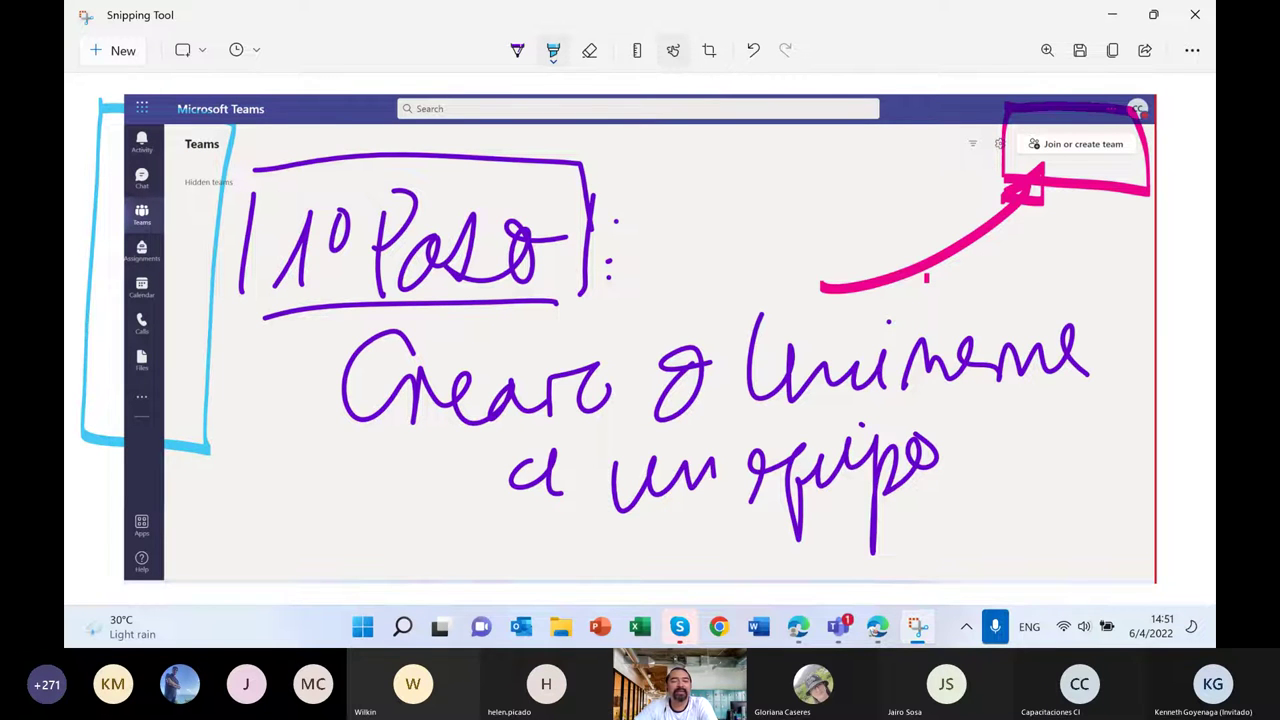
Draw an orange pen stroke beside each captured navigation item, starting at Activity and working down to Calls.
{"action": "left_click", "coordinate": [517, 50]}
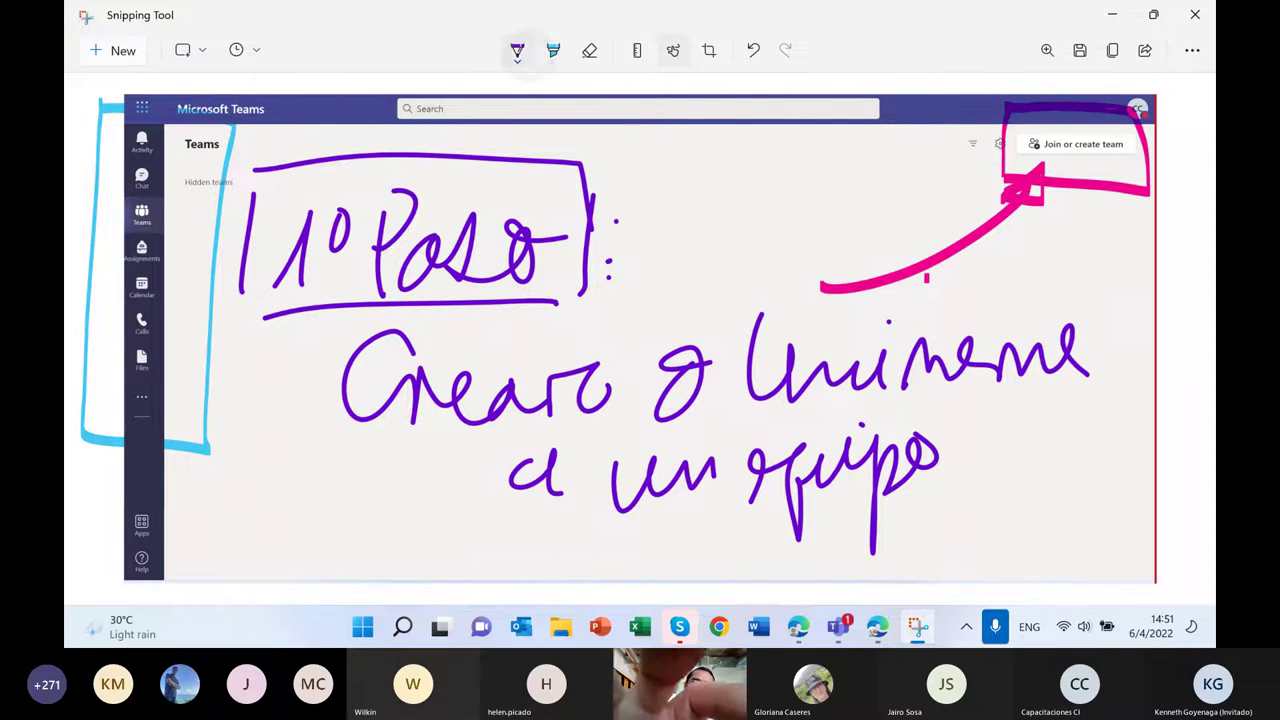
{"action": "left_click", "coordinate": [517, 50]}
{"action": "left_click", "coordinate": [517, 50]}
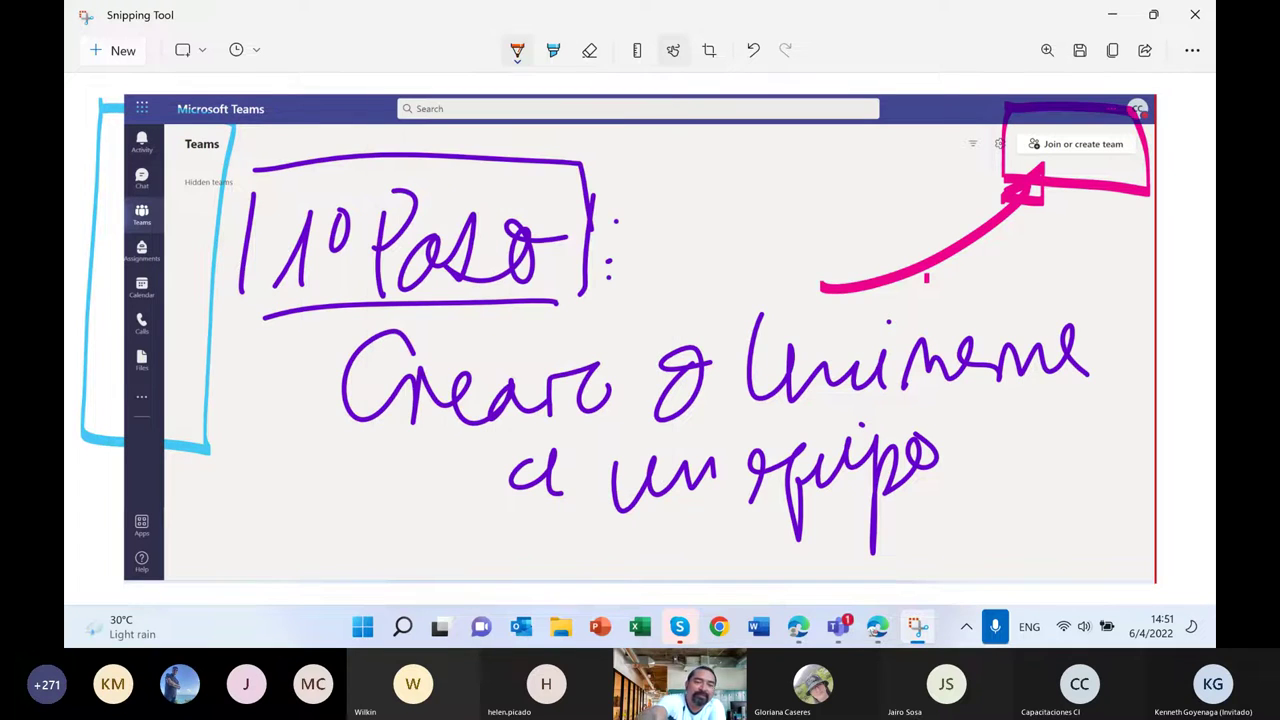
{"action": "left_click_drag", "start_coordinate": [180, 140], "coordinate": [197, 114]}
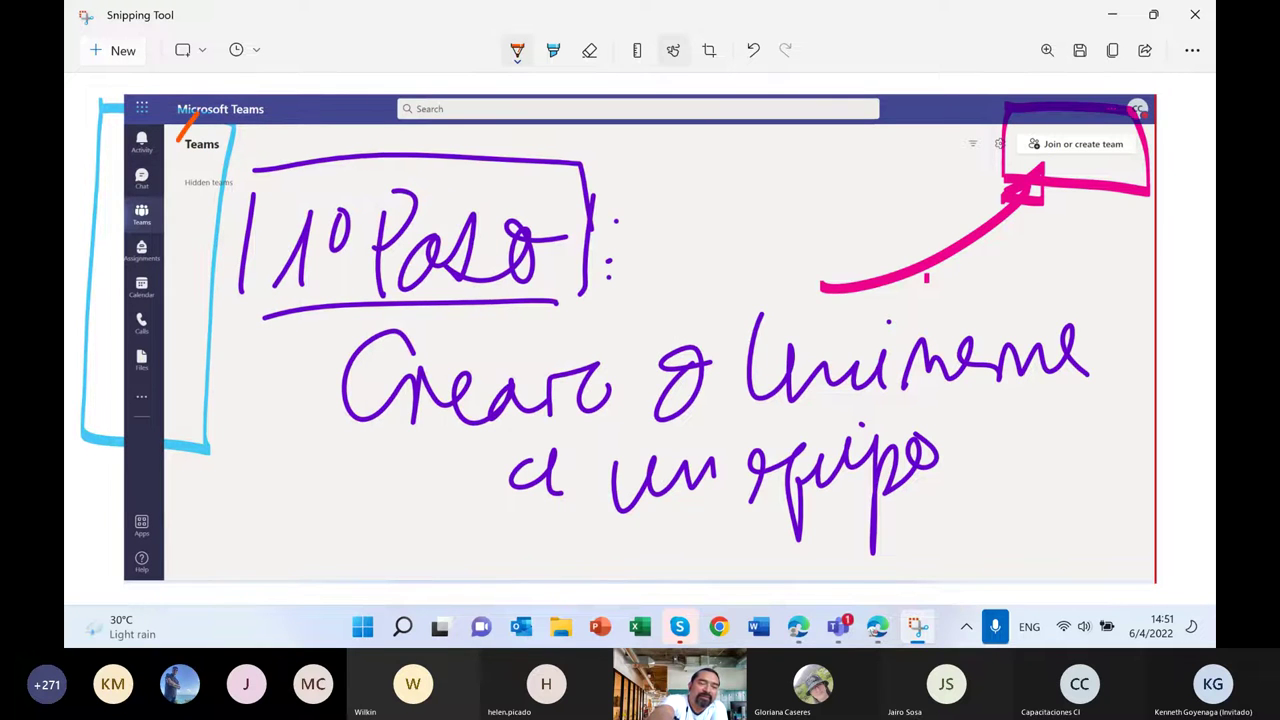
{"action": "left_click_drag", "start_coordinate": [175, 182], "coordinate": [196, 155]}
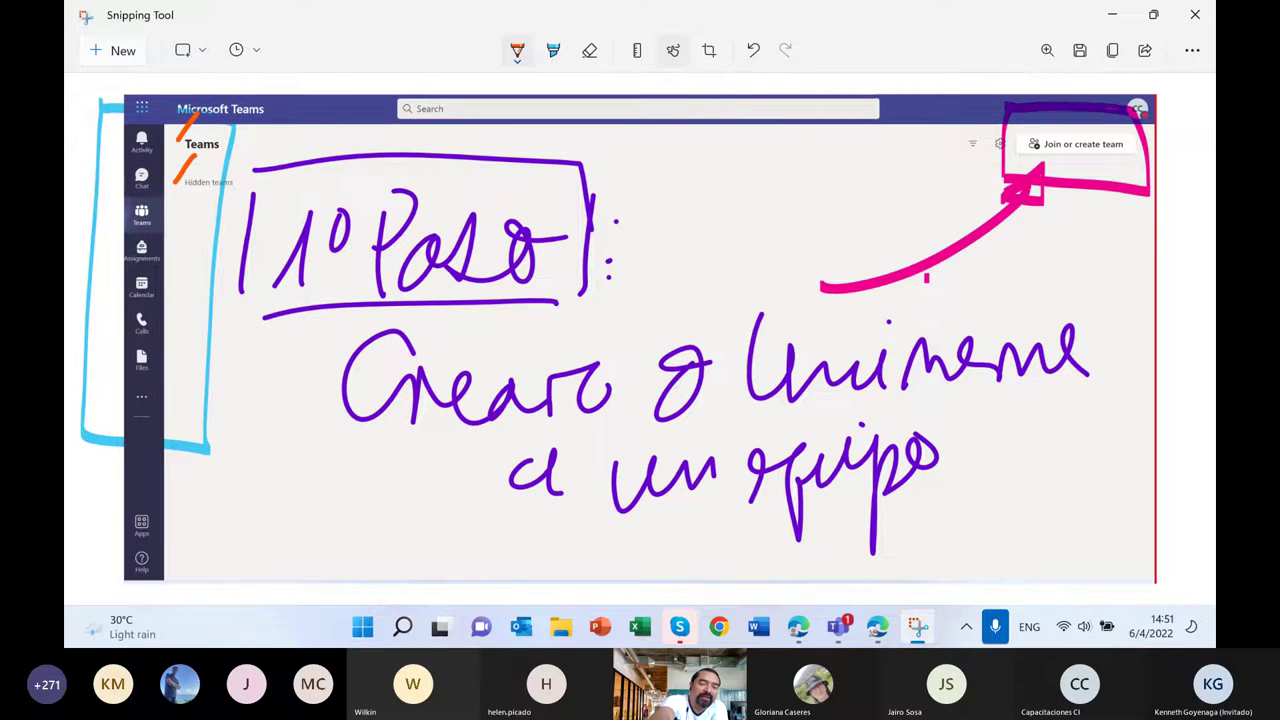
{"action": "left_click_drag", "start_coordinate": [180, 217], "coordinate": [207, 192]}
{"action": "left_click_drag", "start_coordinate": [178, 258], "coordinate": [197, 232]}
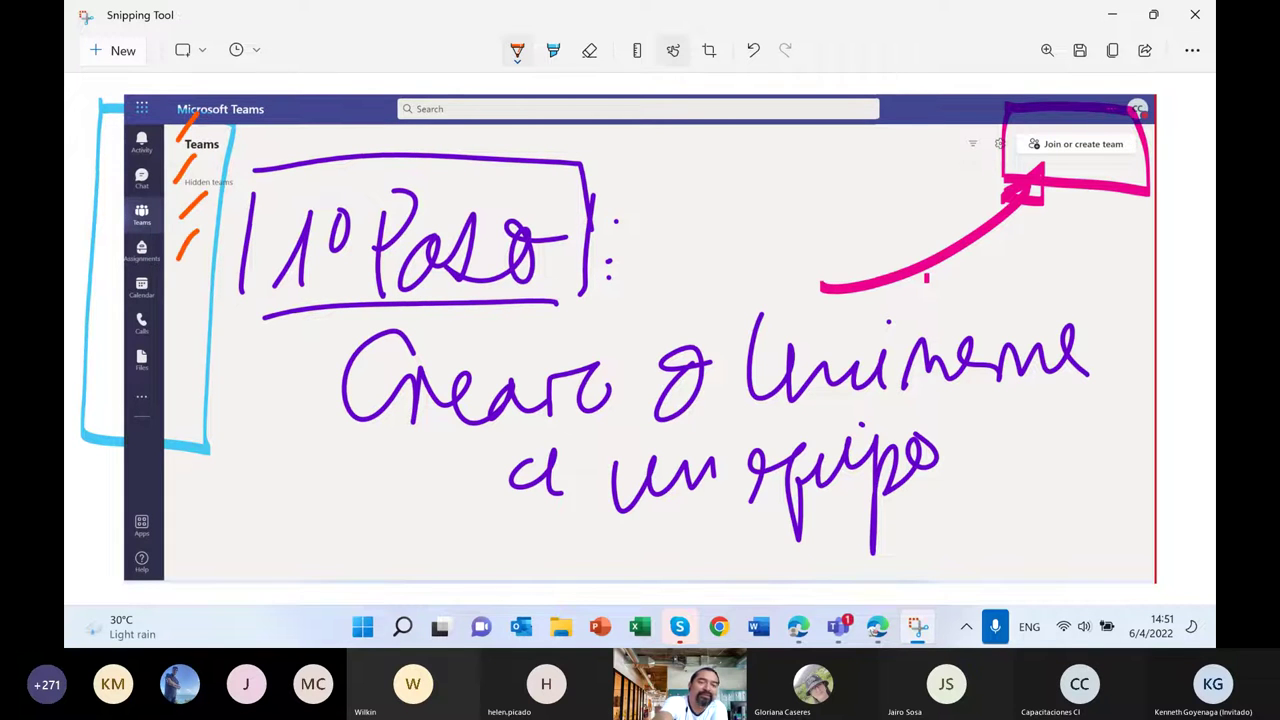
{"action": "left_click_drag", "start_coordinate": [180, 295], "coordinate": [204, 268]}
{"action": "left_click_drag", "start_coordinate": [180, 332], "coordinate": [205, 306]}
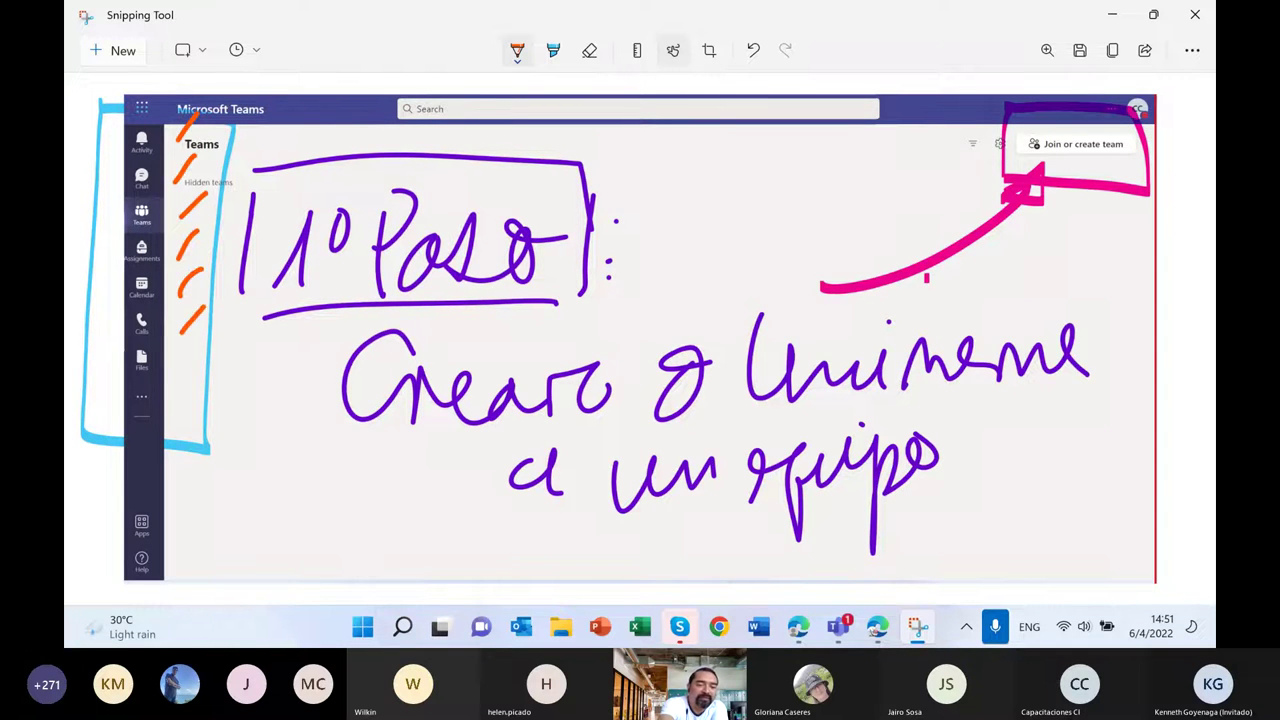
Circle the captured navigation bar's ellipsis in orange and draw a framed row of dots beside it.
{"action": "mouse_move", "coordinate": [170, 390]}
{"action": "left_mouse_down"}
{"action": "mouse_move", "coordinate": [124, 392]}
{"action": "mouse_move", "coordinate": [175, 395]}
{"action": "left_mouse_up"}
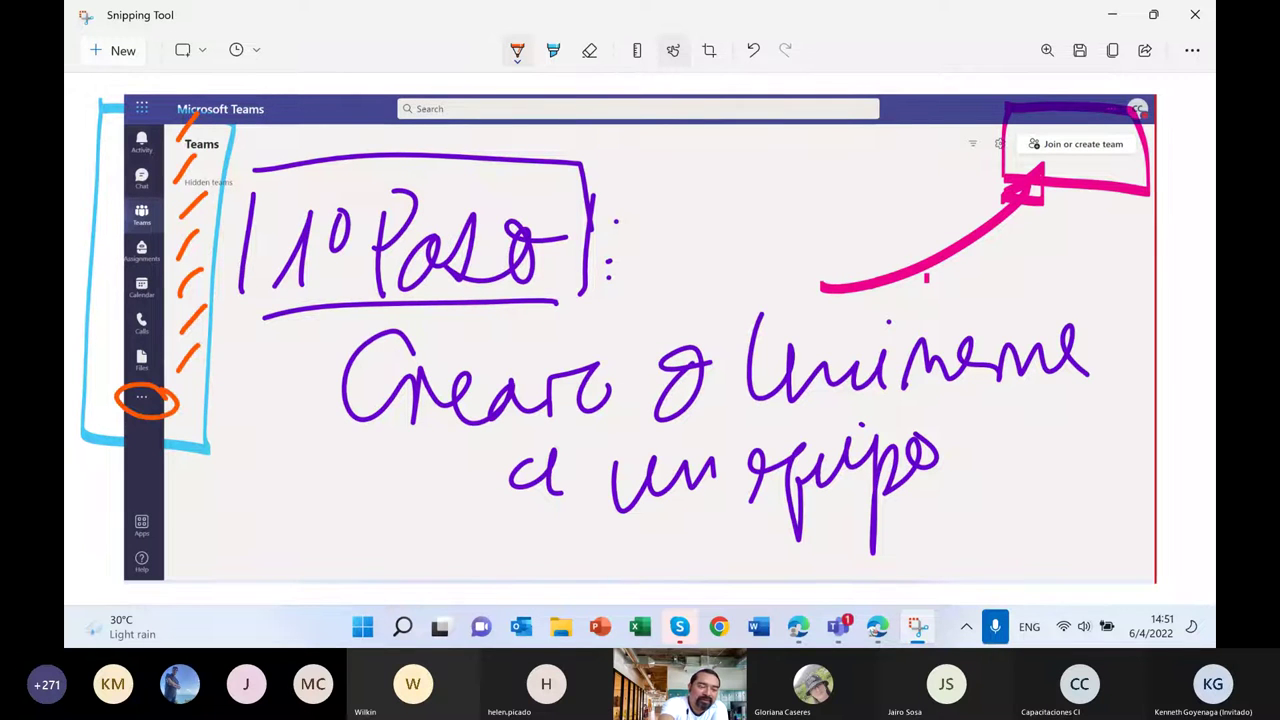
{"action": "left_click", "coordinate": [216, 455]}
{"action": "left_click", "coordinate": [246, 476]}
{"action": "left_click", "coordinate": [273, 463]}
{"action": "left_click", "coordinate": [255, 463]}
{"action": "left_click", "coordinate": [222, 457]}
{"action": "mouse_move", "coordinate": [200, 422]}
{"action": "left_mouse_down"}
{"action": "mouse_move", "coordinate": [202, 476]}
{"action": "mouse_move", "coordinate": [272, 490]}
{"action": "mouse_move", "coordinate": [198, 480]}
{"action": "left_mouse_up"}
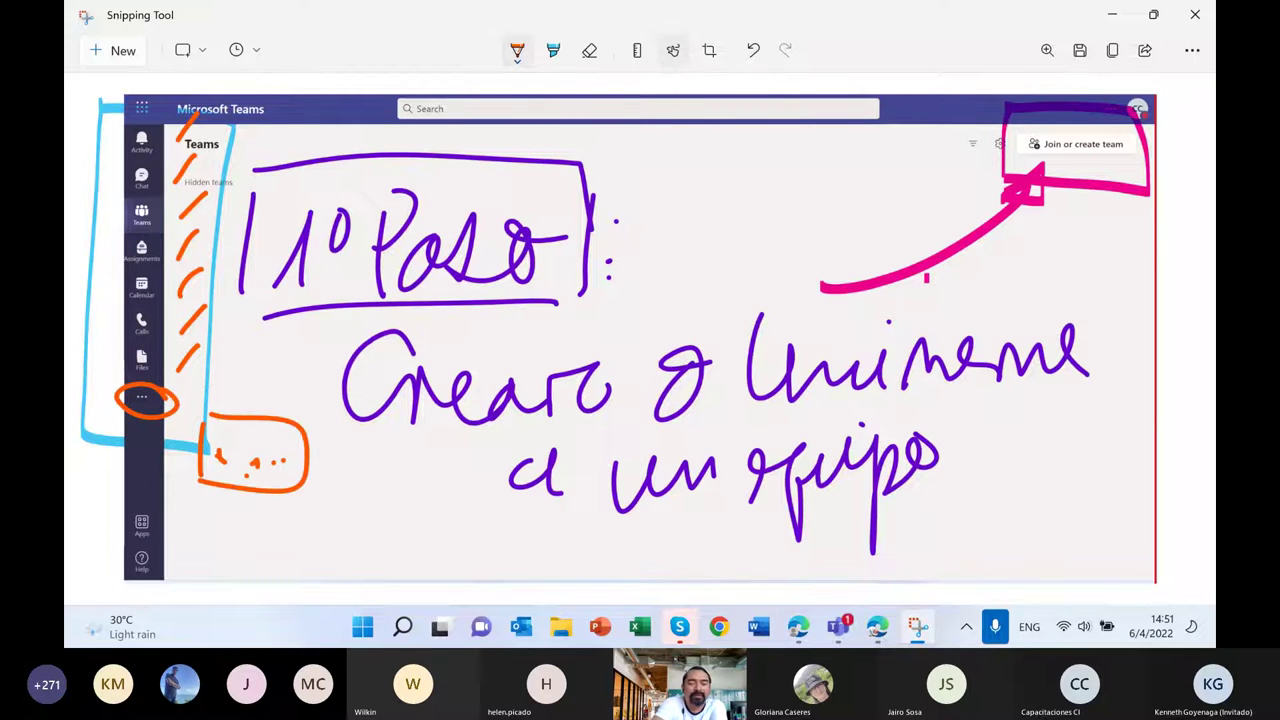
Draw an orange tick beside Apps and an orange frame around Help in the captured navigation bar.
{"action": "left_click_drag", "start_coordinate": [156, 515], "coordinate": [200, 508]}
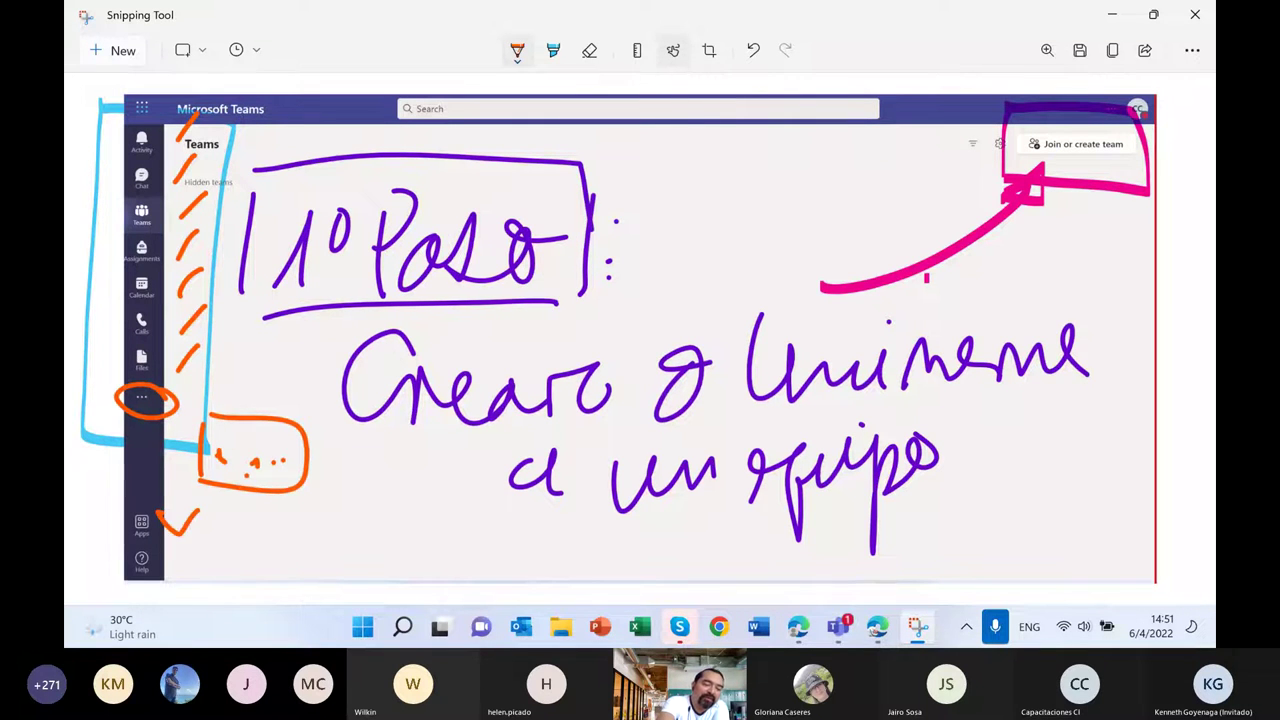
{"action": "mouse_move", "coordinate": [112, 540]}
{"action": "left_mouse_down"}
{"action": "mouse_move", "coordinate": [184, 568]}
{"action": "mouse_move", "coordinate": [108, 552]}
{"action": "left_mouse_up"}
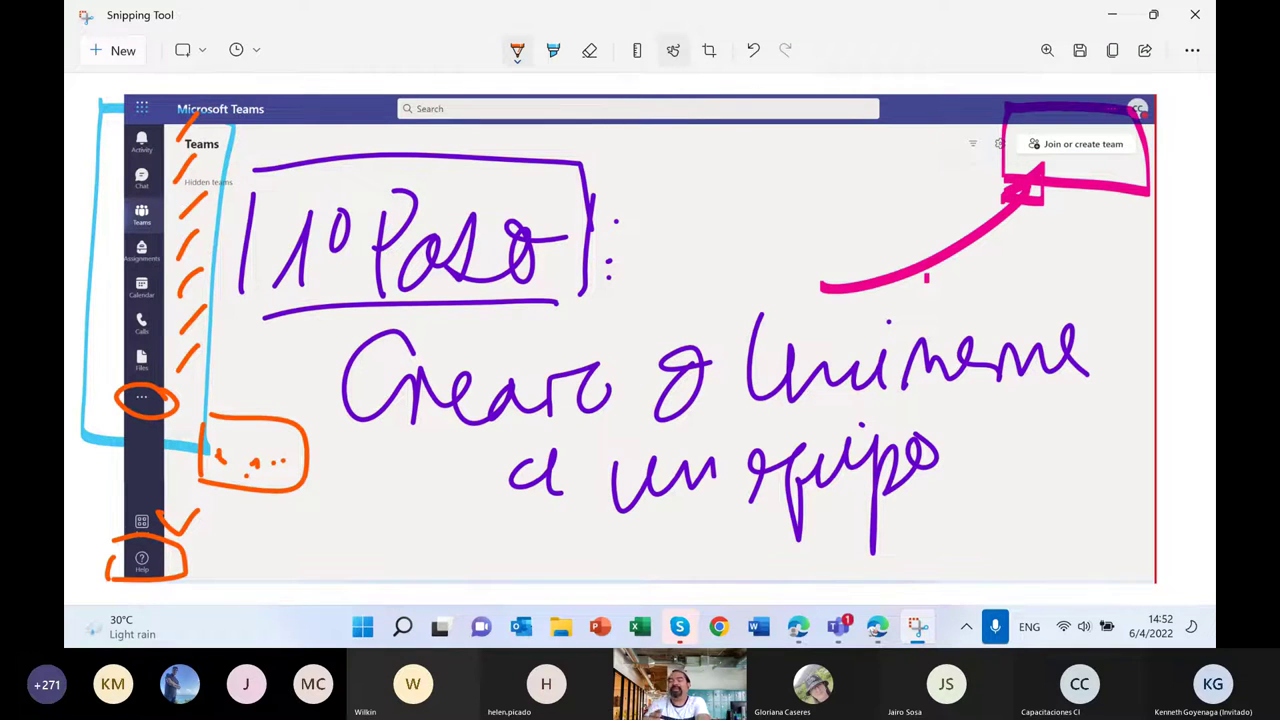
Draw an orange stick figure beside the handwritten word "equipo".
{"action": "mouse_move", "coordinate": [1035, 418]}
{"action": "left_mouse_down"}
{"action": "mouse_move", "coordinate": [1008, 440]}
{"action": "mouse_move", "coordinate": [1022, 510]}
{"action": "mouse_move", "coordinate": [1045, 515]}
{"action": "left_mouse_up"}
{"action": "left_click_drag", "start_coordinate": [1005, 470], "coordinate": [1060, 488]}
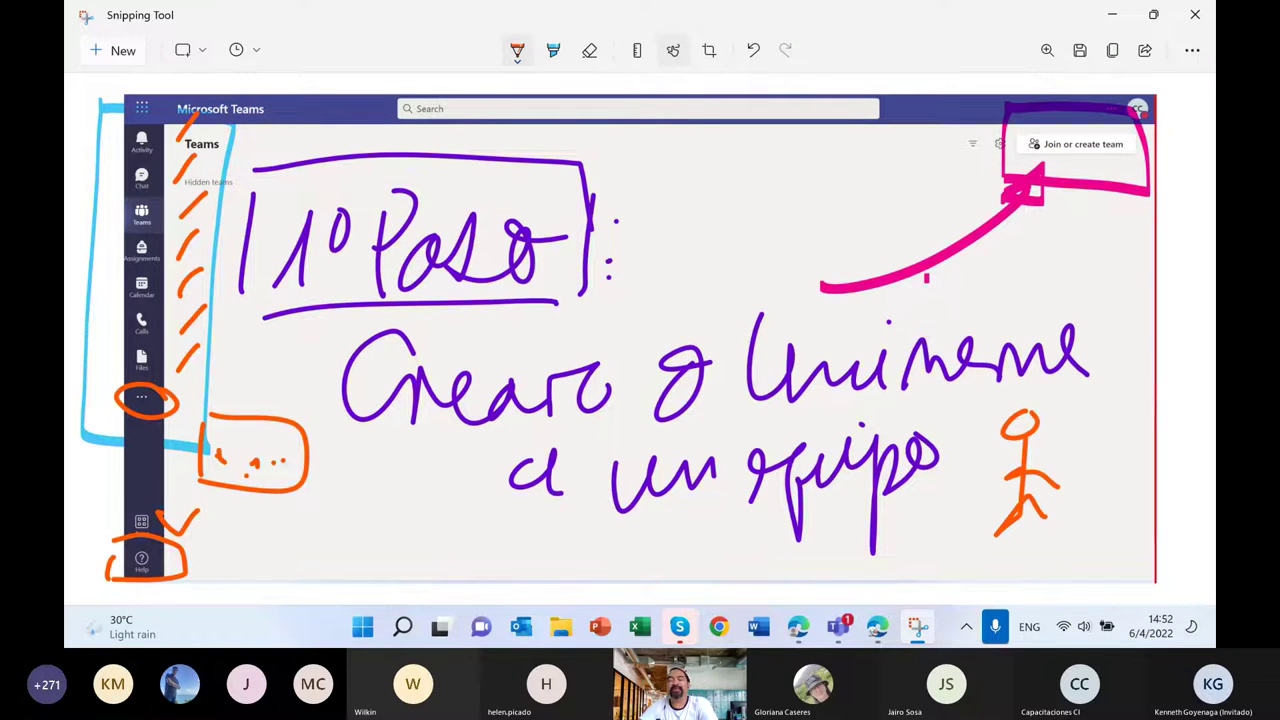
Draw a green curved arrow and ticks beside the captured navigation items through Calendar, with a vertical line beside Calls and Files.
{"action": "left_click_drag", "start_coordinate": [165, 118], "coordinate": [213, 75]}
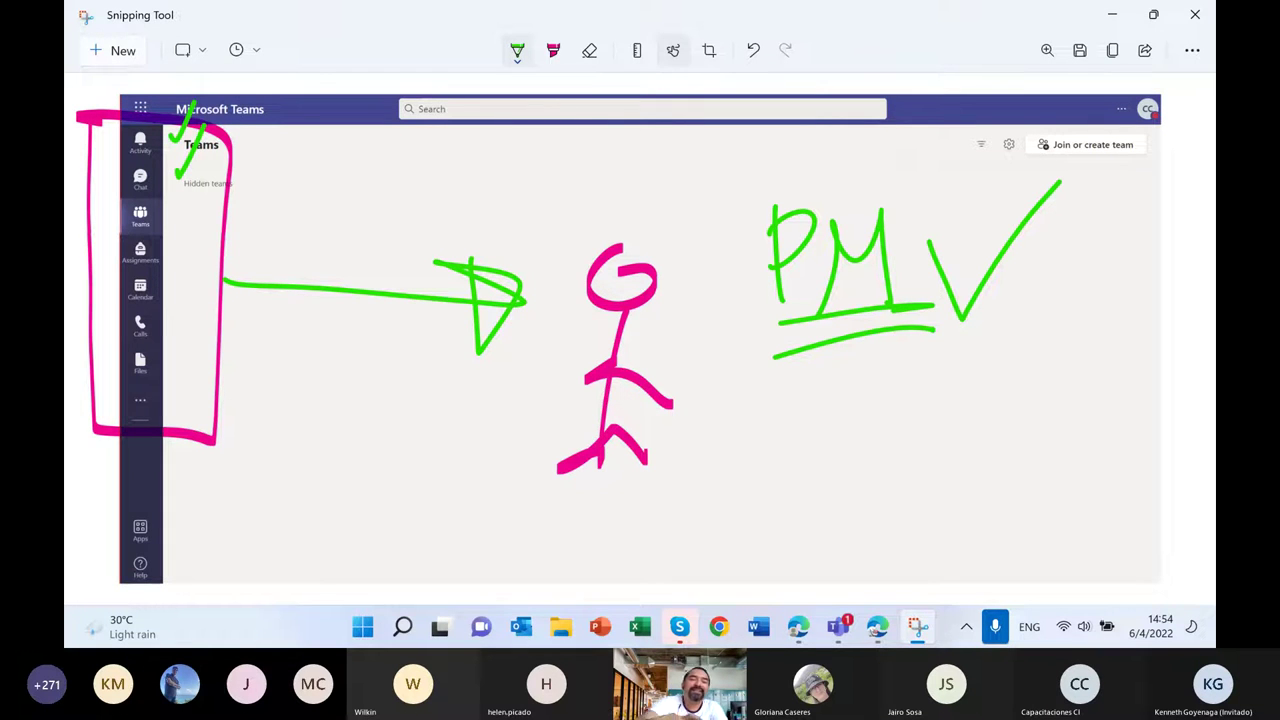
{"action": "mouse_move", "coordinate": [255, 90]}
{"action": "left_mouse_down"}
{"action": "mouse_move", "coordinate": [248, 140]}
{"action": "mouse_move", "coordinate": [262, 155]}
{"action": "left_mouse_up"}
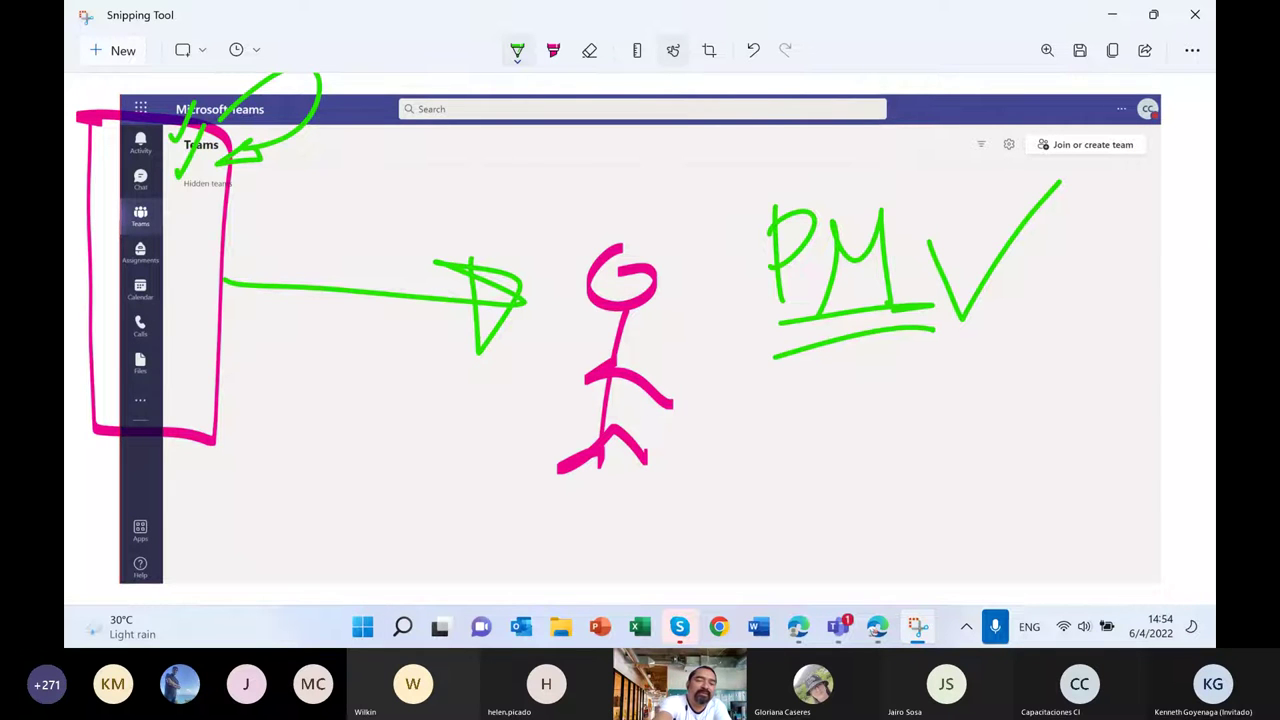
{"action": "left_click_drag", "start_coordinate": [181, 215], "coordinate": [228, 193]}
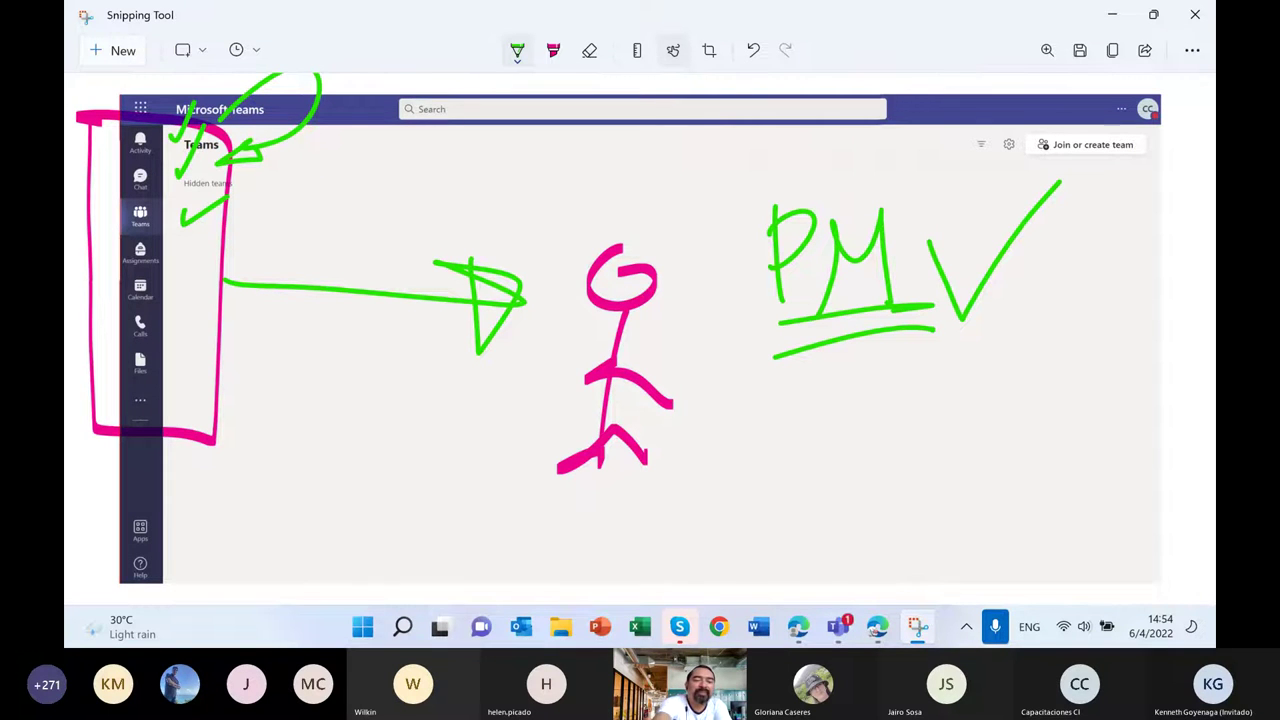
{"action": "left_click_drag", "start_coordinate": [186, 255], "coordinate": [244, 228]}
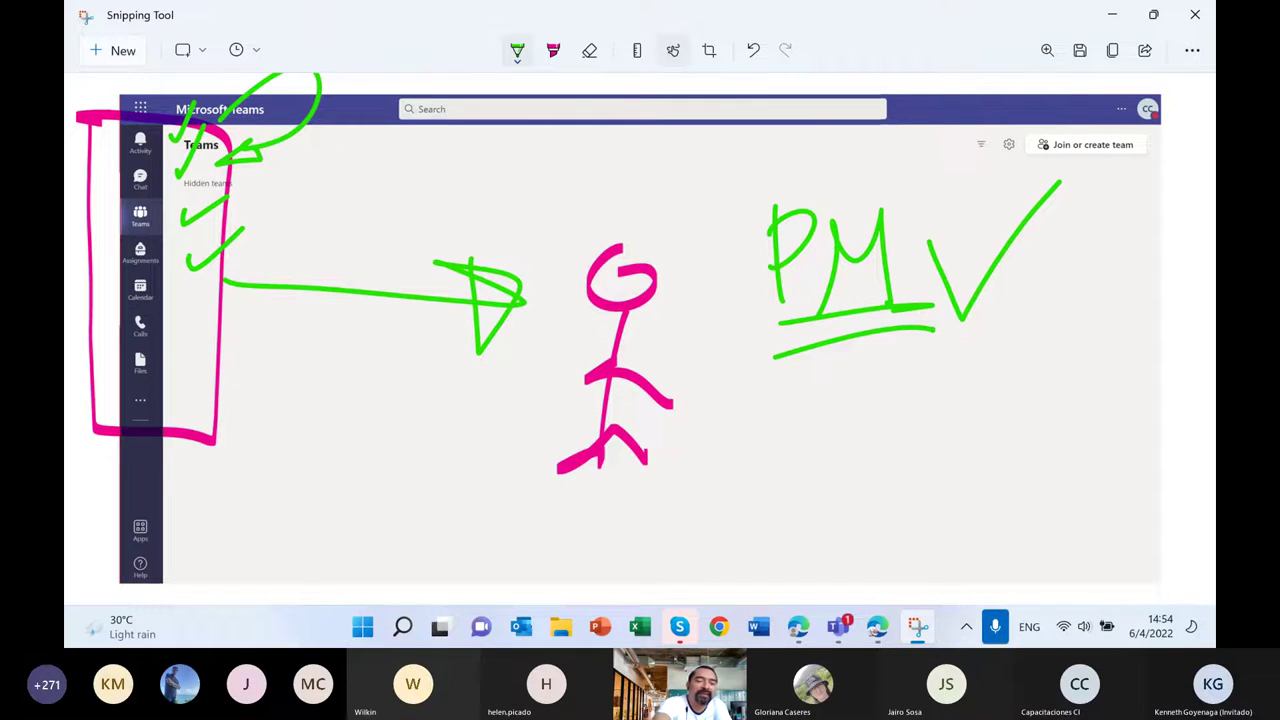
{"action": "left_click_drag", "start_coordinate": [183, 283], "coordinate": [222, 280]}
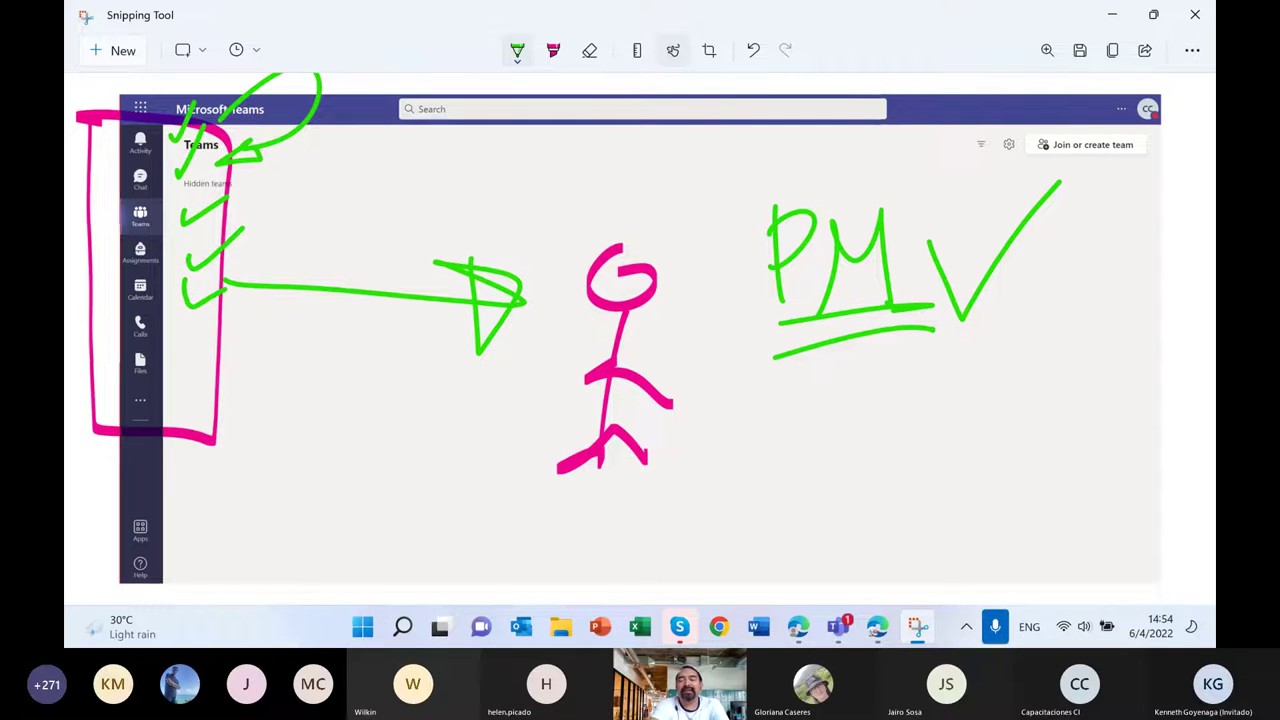
{"action": "left_click_drag", "start_coordinate": [188, 328], "coordinate": [180, 422]}
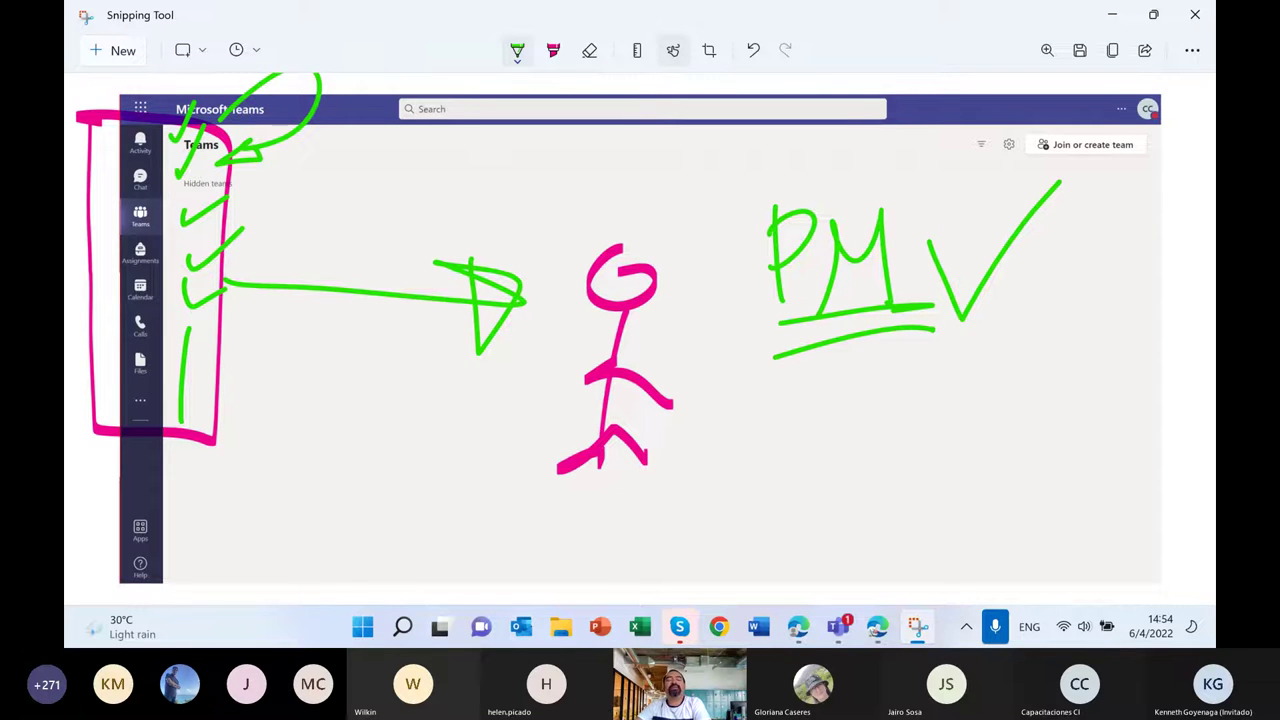
Circle the pink stick figure with several large green loops.
{"action": "mouse_move", "coordinate": [660, 200]}
{"action": "left_mouse_down"}
{"action": "mouse_move", "coordinate": [790, 330]}
{"action": "mouse_move", "coordinate": [718, 468]}
{"action": "mouse_move", "coordinate": [770, 240]}
{"action": "mouse_move", "coordinate": [550, 515]}
{"action": "mouse_move", "coordinate": [770, 235]}
{"action": "mouse_move", "coordinate": [515, 520]}
{"action": "left_mouse_up"}
{"action": "left_click_drag", "start_coordinate": [490, 335], "coordinate": [484, 392]}
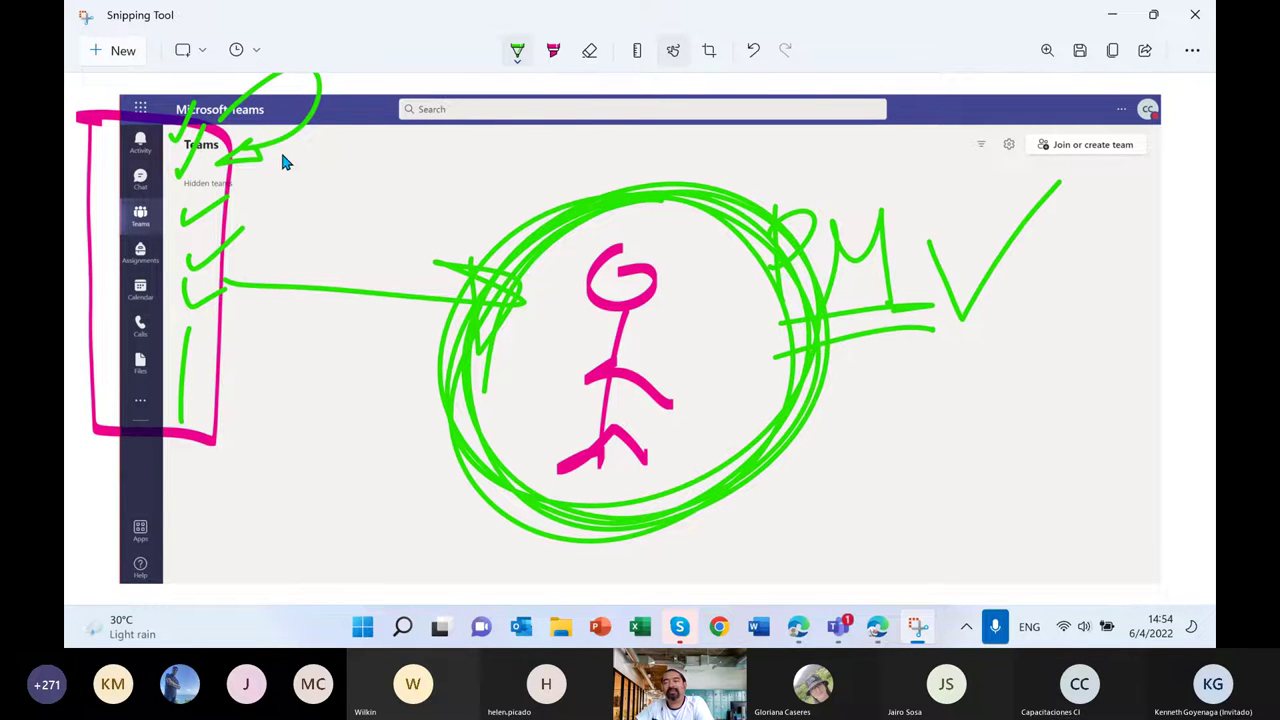
{"action": "left_click", "coordinate": [1108, 18]}
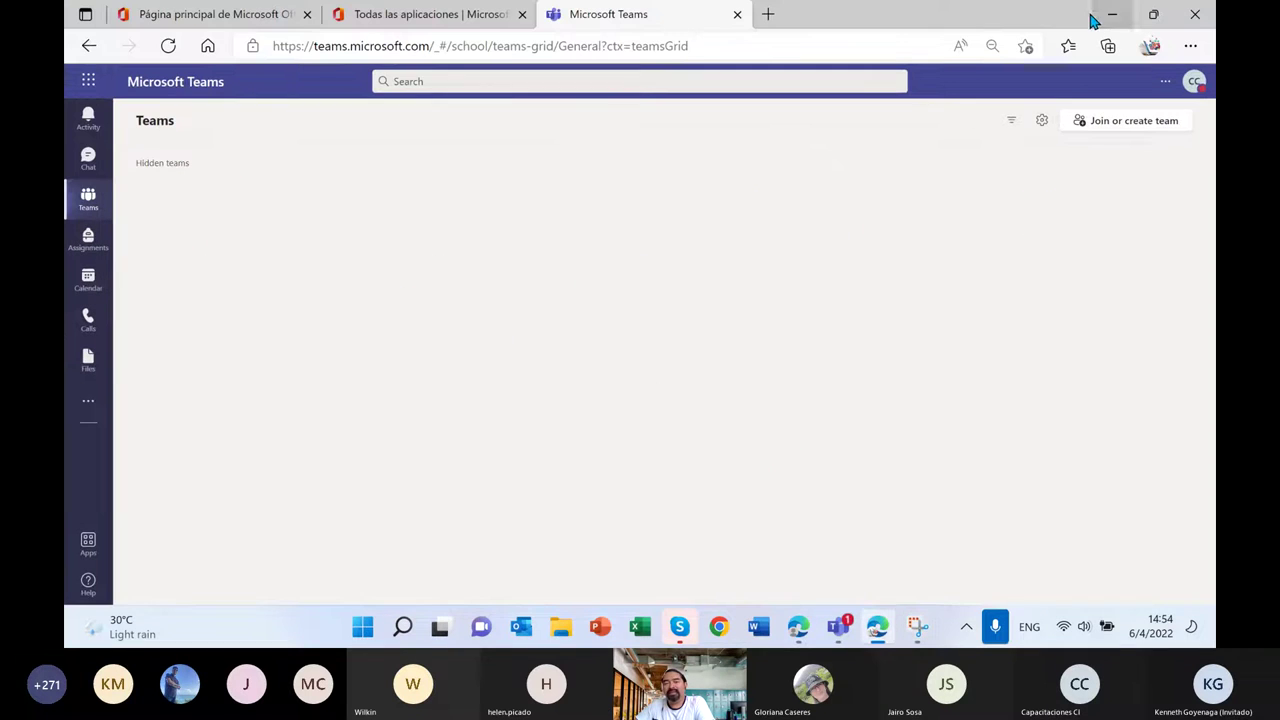
{"action": "left_click", "coordinate": [914, 630]}
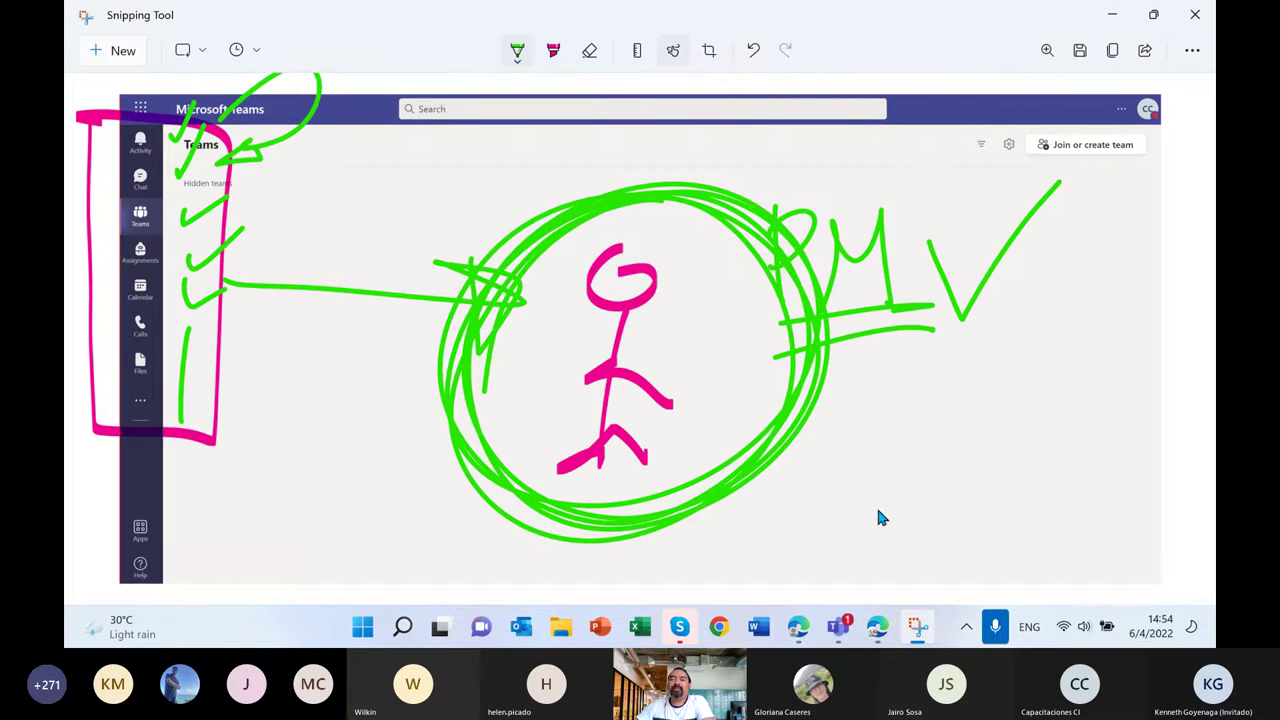
Highlight the captured gear icon and the ellipsis beside the profile picture in yellow.
{"action": "left_click", "coordinate": [556, 56]}
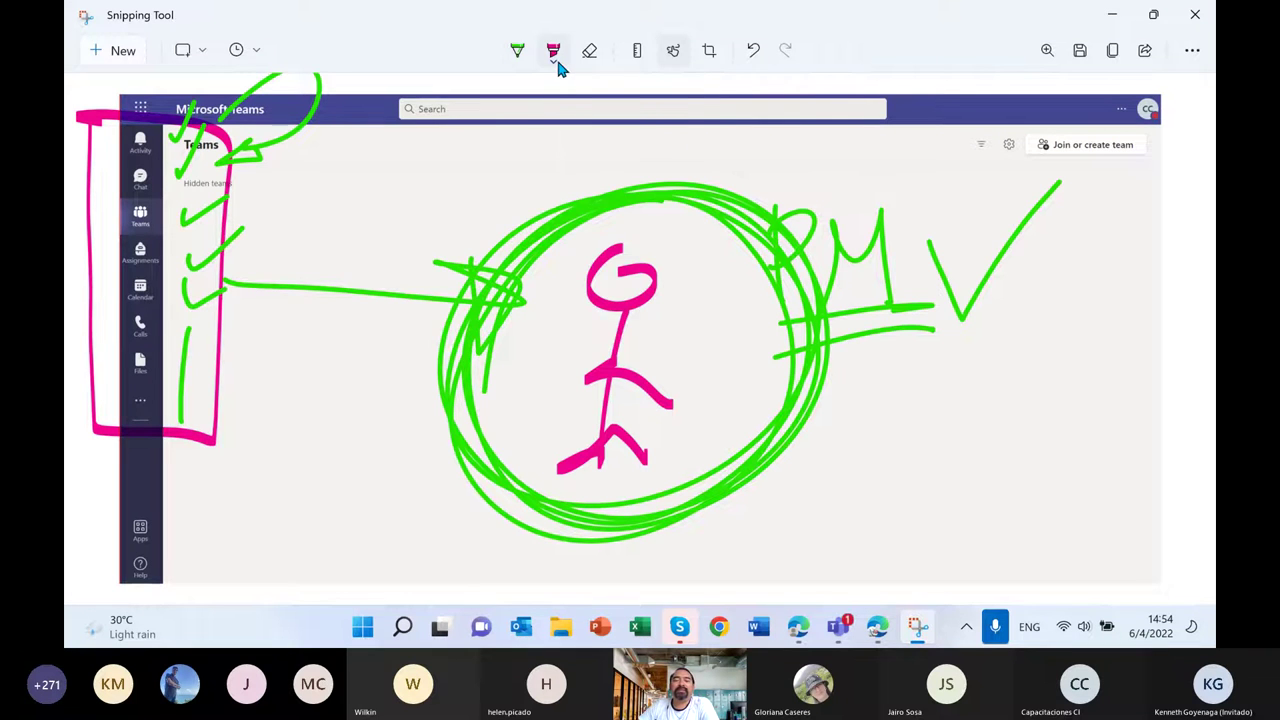
{"action": "left_click", "coordinate": [556, 56]}
{"action": "left_click", "coordinate": [446, 128]}
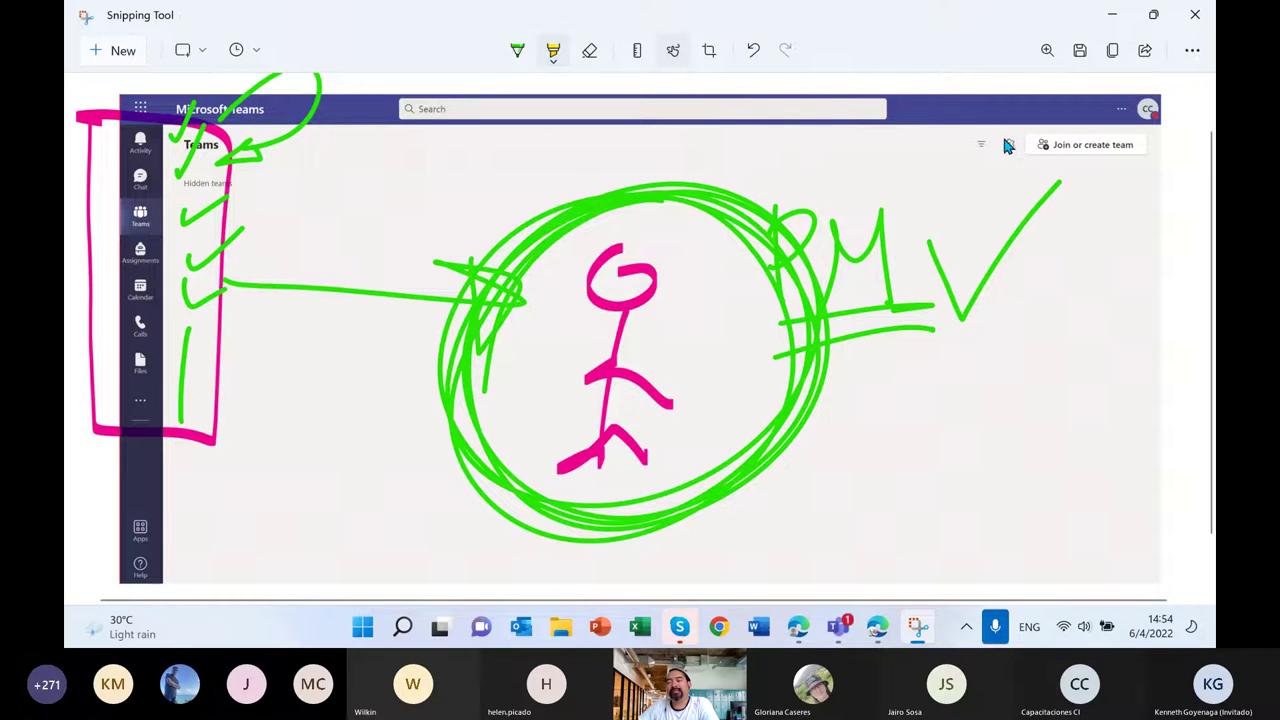
{"action": "left_click_drag", "start_coordinate": [1010, 143], "coordinate": [1025, 137]}
{"action": "left_click_drag", "start_coordinate": [1110, 104], "coordinate": [1124, 112]}
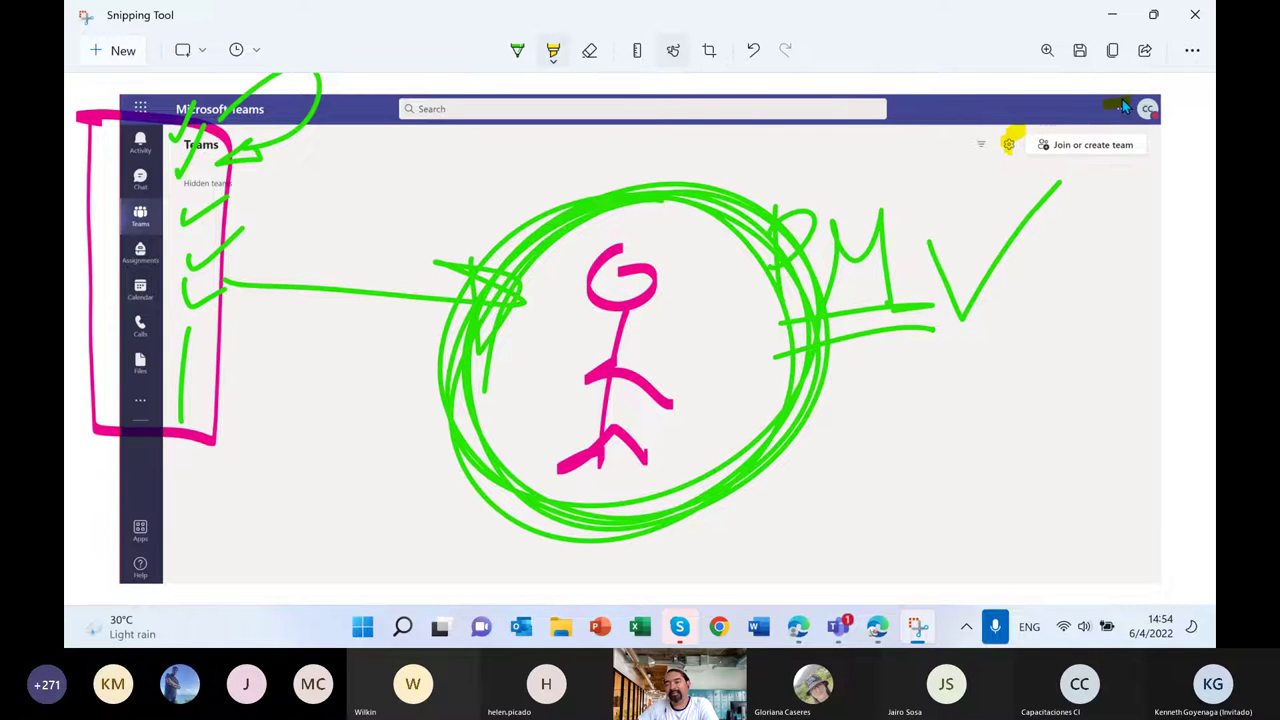
Frame the highlighted gear and ellipsis in orange pen and underline "Join or create team".
{"action": "left_click", "coordinate": [517, 50]}
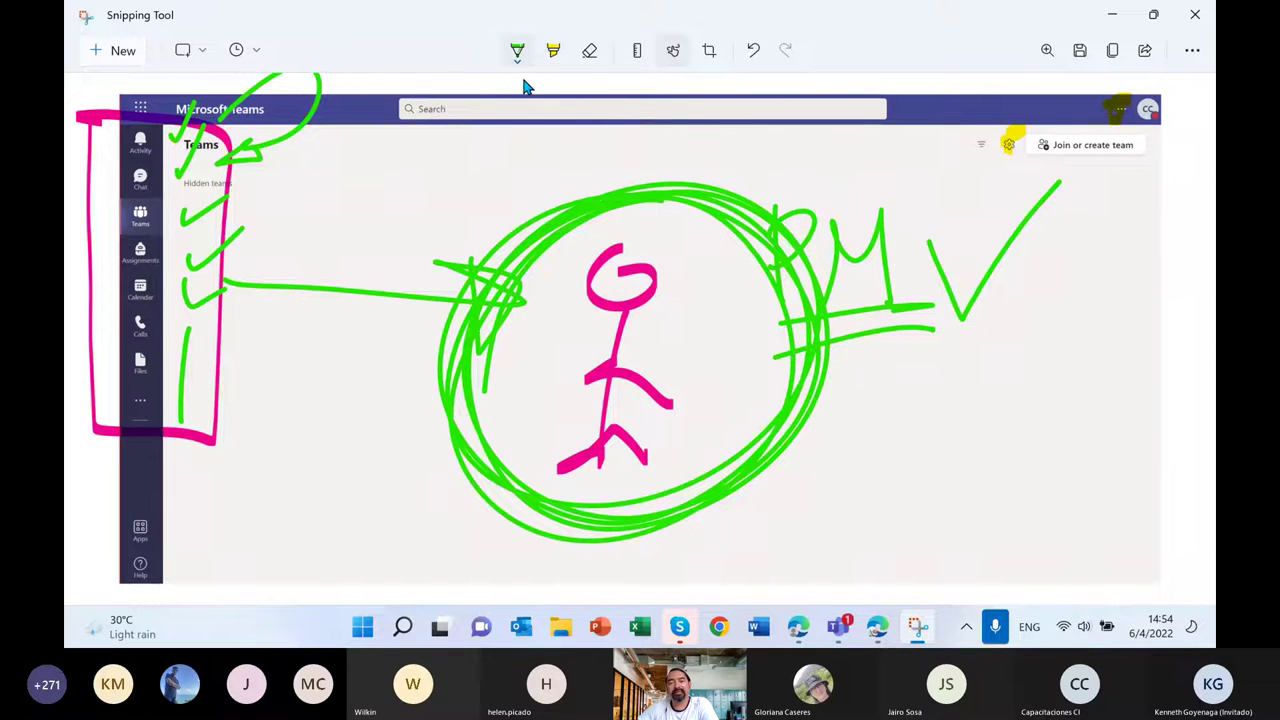
{"action": "left_click", "coordinate": [517, 50]}
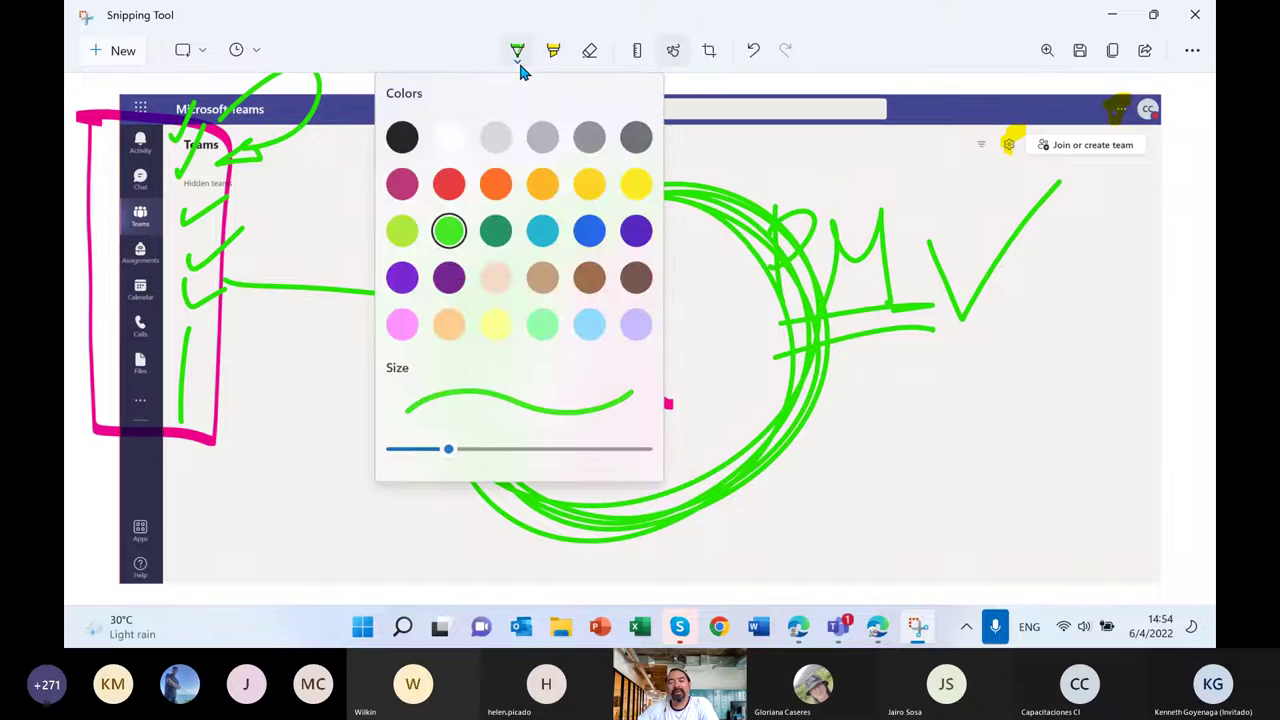
{"action": "left_click", "coordinate": [510, 184]}
{"action": "mouse_move", "coordinate": [1021, 146]}
{"action": "left_mouse_down"}
{"action": "mouse_move", "coordinate": [1001, 152]}
{"action": "mouse_move", "coordinate": [1004, 130]}
{"action": "left_mouse_up"}
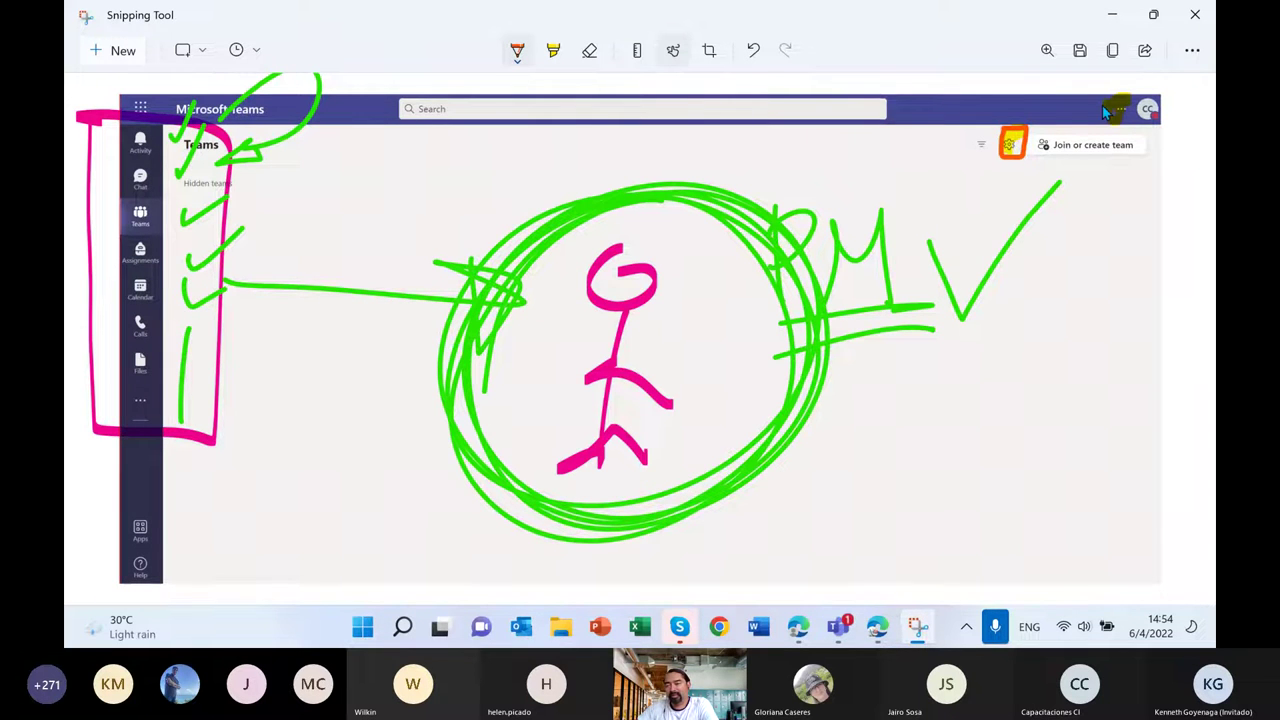
{"action": "mouse_move", "coordinate": [1122, 100]}
{"action": "left_mouse_down"}
{"action": "mouse_move", "coordinate": [1138, 118]}
{"action": "mouse_move", "coordinate": [1098, 120]}
{"action": "mouse_move", "coordinate": [1102, 107]}
{"action": "left_mouse_up"}
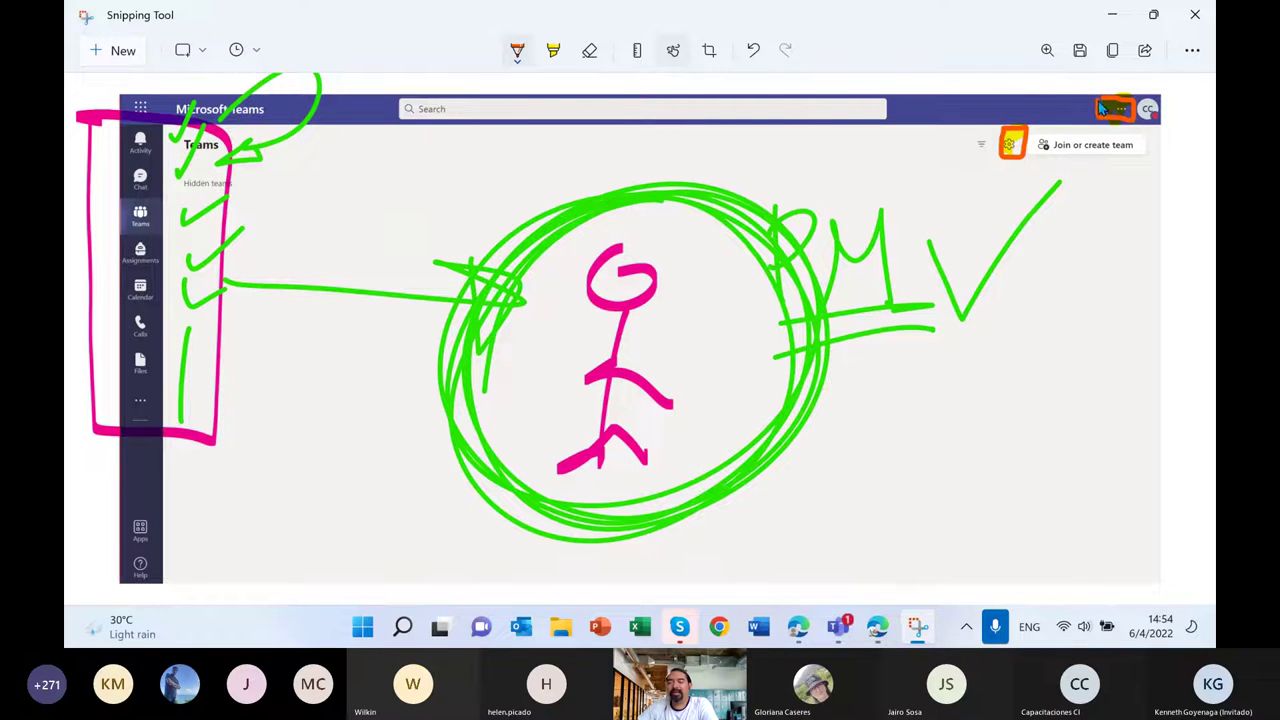
{"action": "left_click_drag", "start_coordinate": [1022, 170], "coordinate": [1130, 169]}
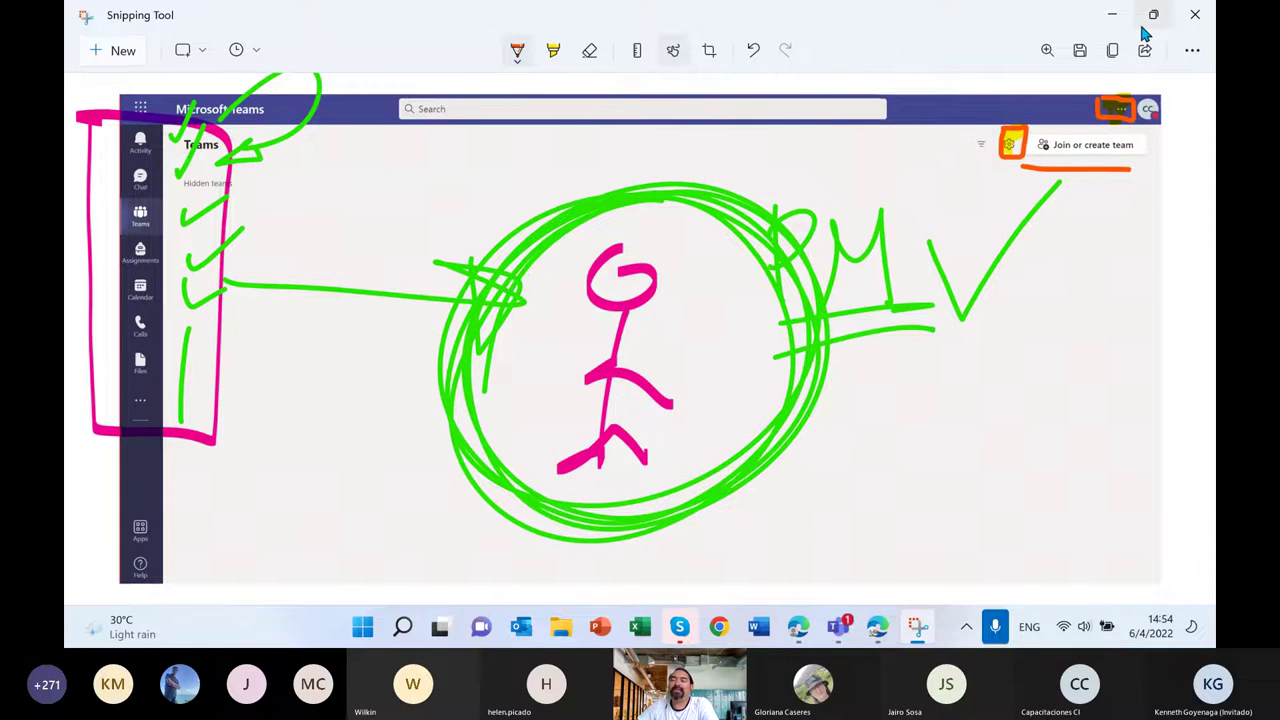
Switch to Teams in the browser, view the Manage teams page and return to the teams overview.
{"action": "left_click", "coordinate": [1112, 14]}
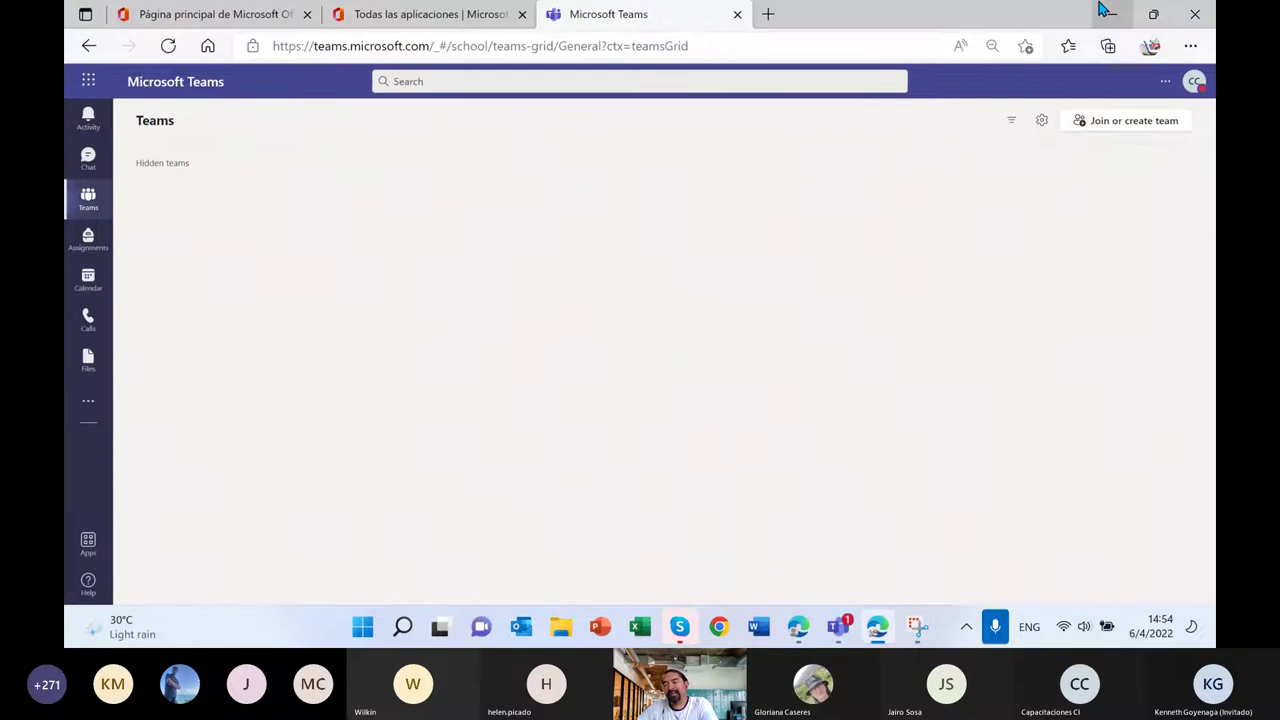
{"action": "left_click", "coordinate": [1042, 121]}
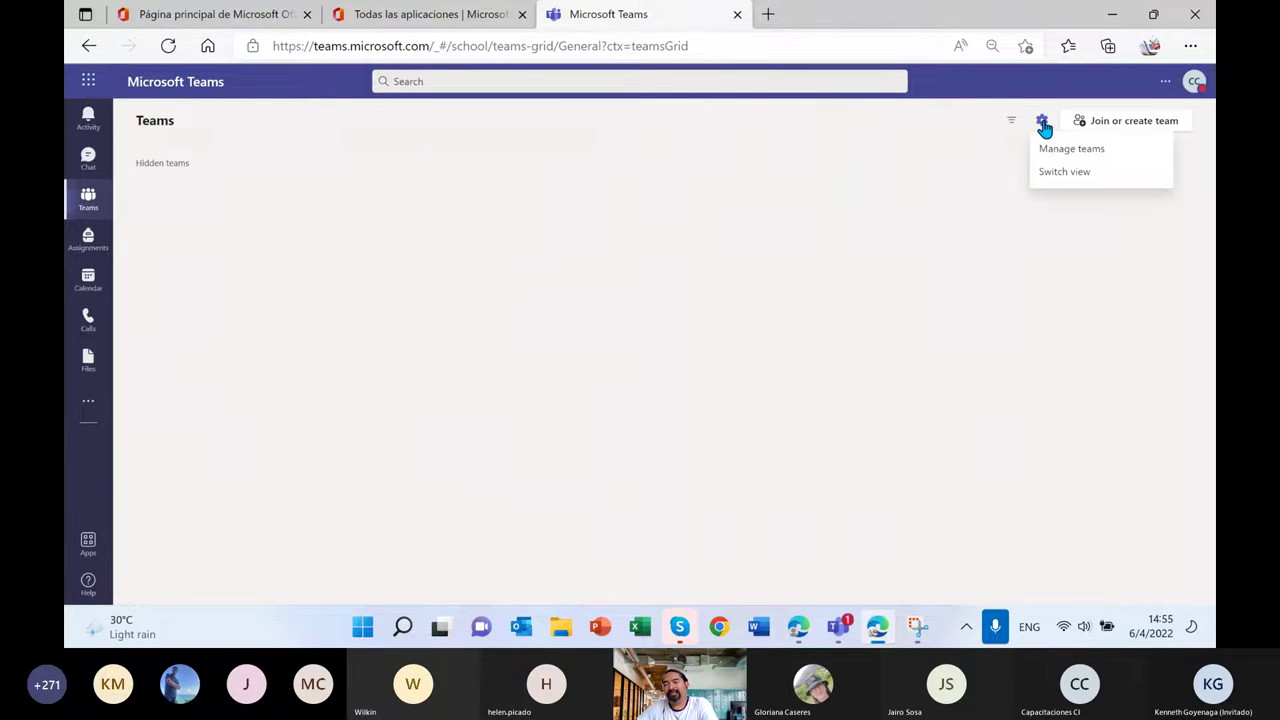
{"action": "left_click", "coordinate": [1094, 149]}
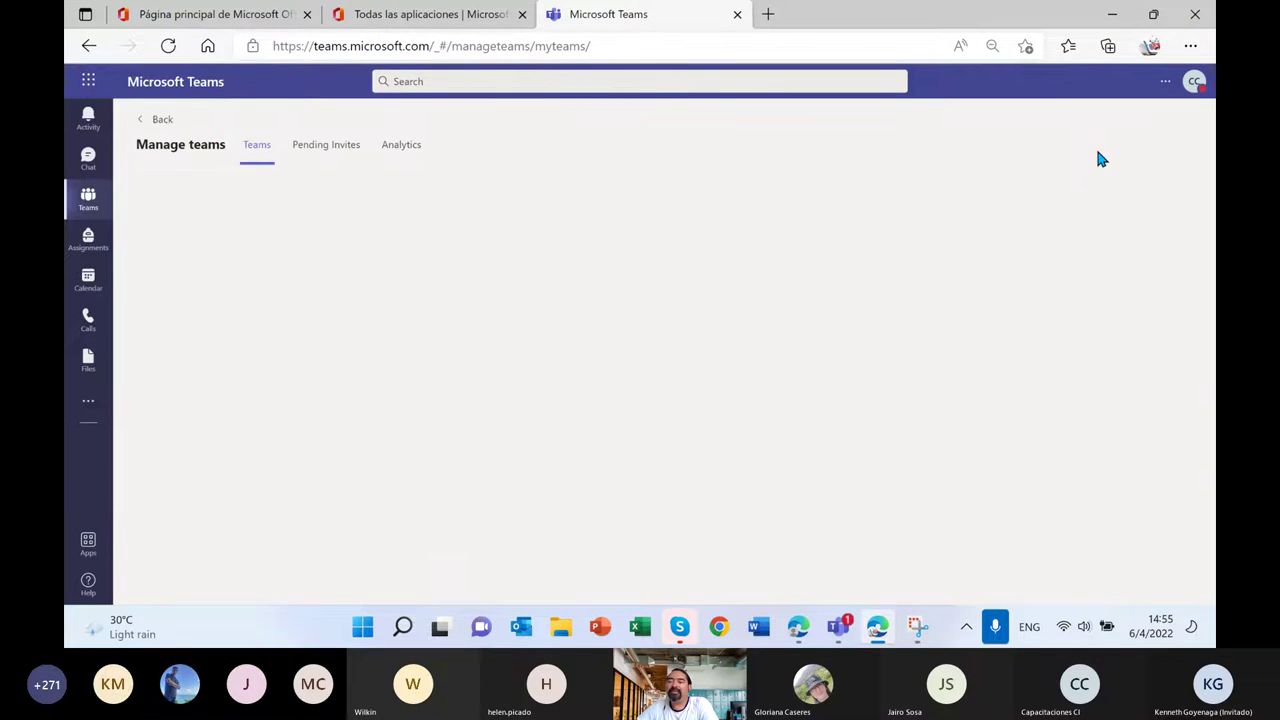
{"action": "left_click", "coordinate": [89, 46]}
Set the browser zoom to 90% with the Teams settings open, and close the settings.
{"action": "left_click", "coordinate": [1166, 82]}
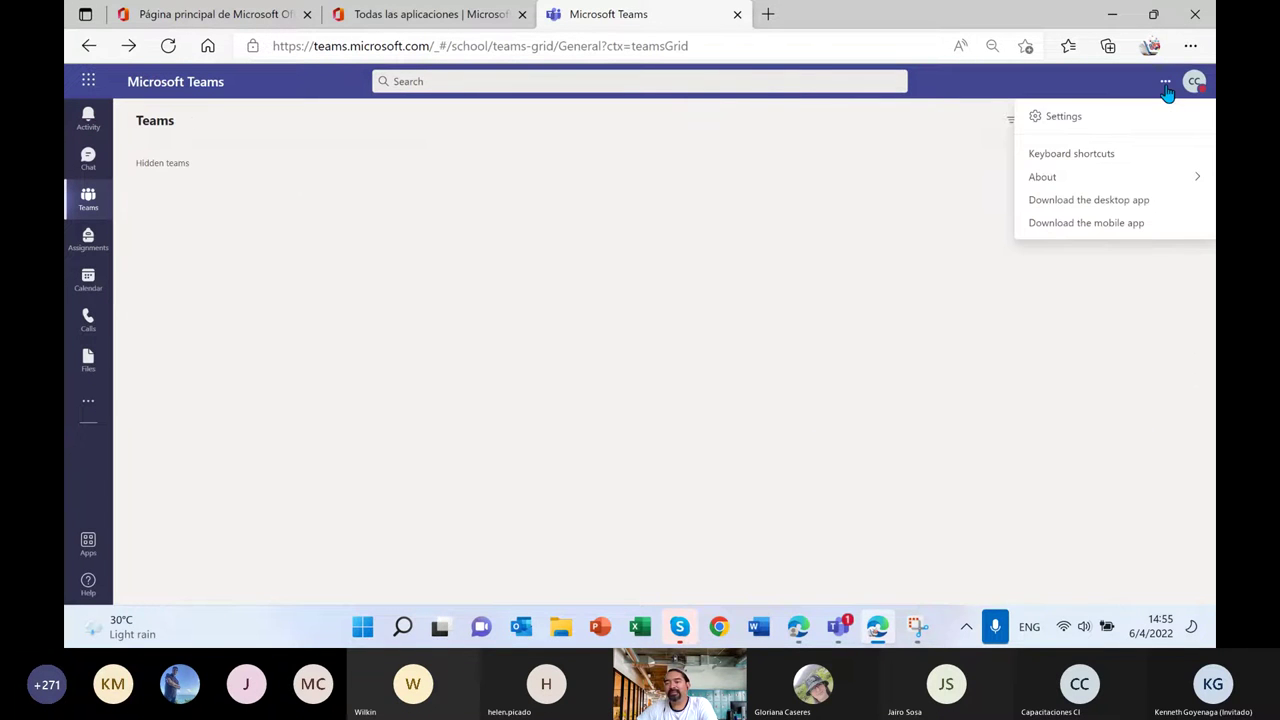
{"action": "left_click", "coordinate": [1063, 116]}
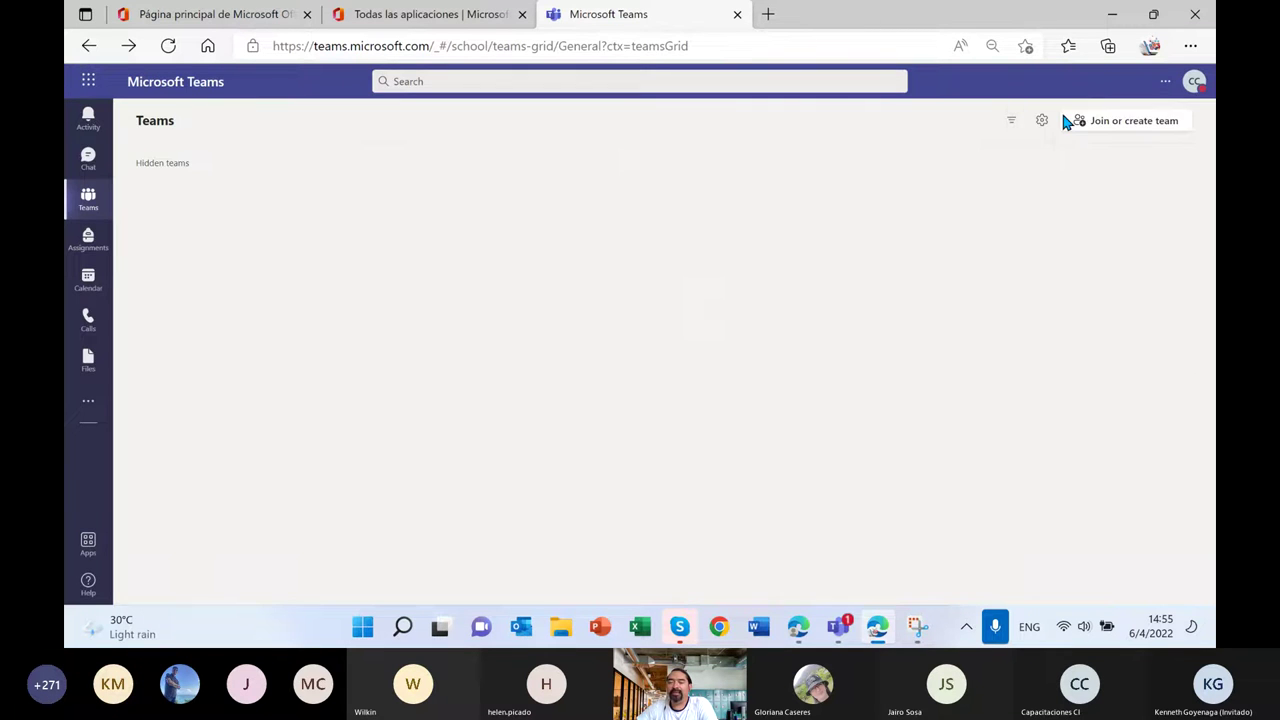
{"action": "left_click", "coordinate": [1190, 46]}
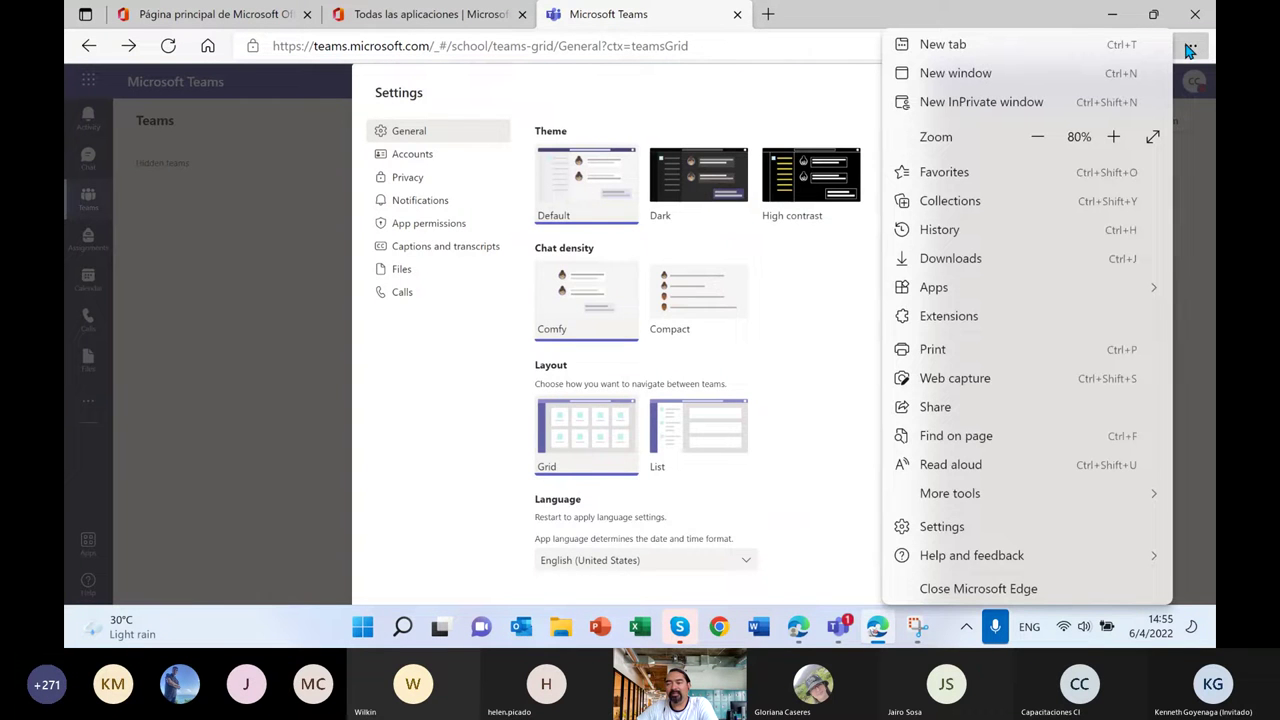
{"action": "left_click", "coordinate": [1116, 137]}
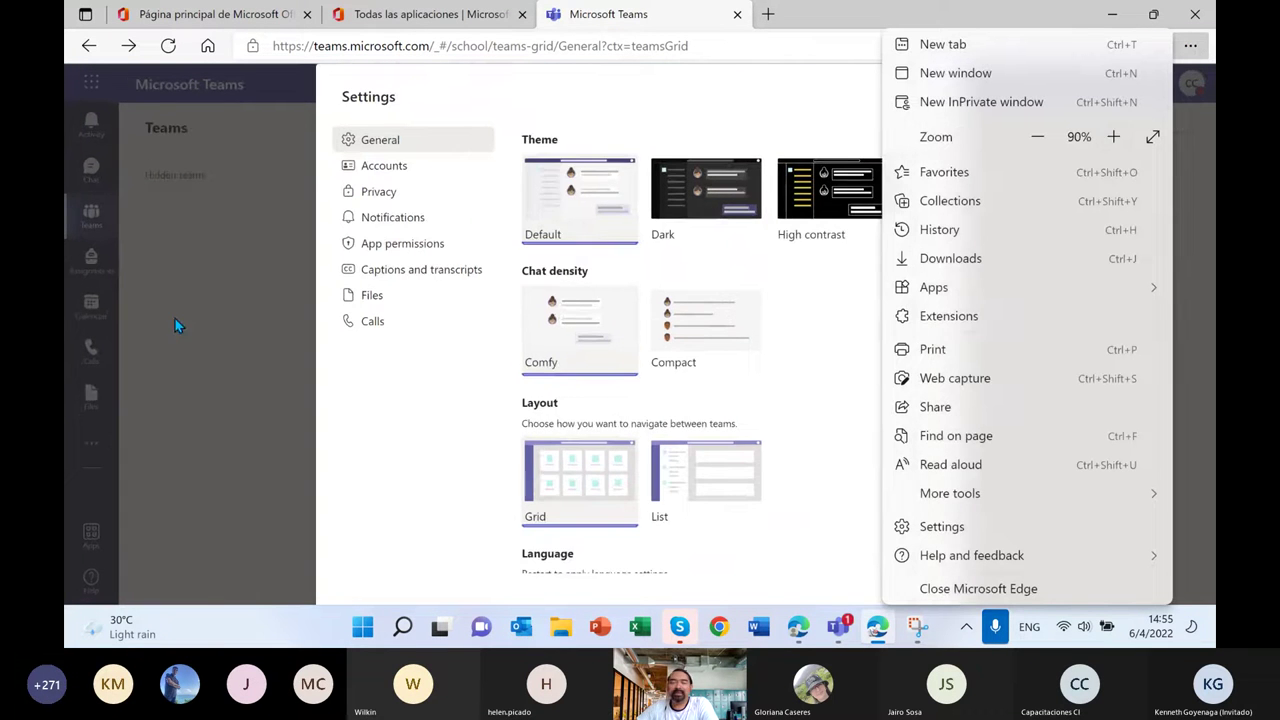
{"action": "left_click", "coordinate": [199, 351]}
{"action": "left_click", "coordinate": [199, 347]}
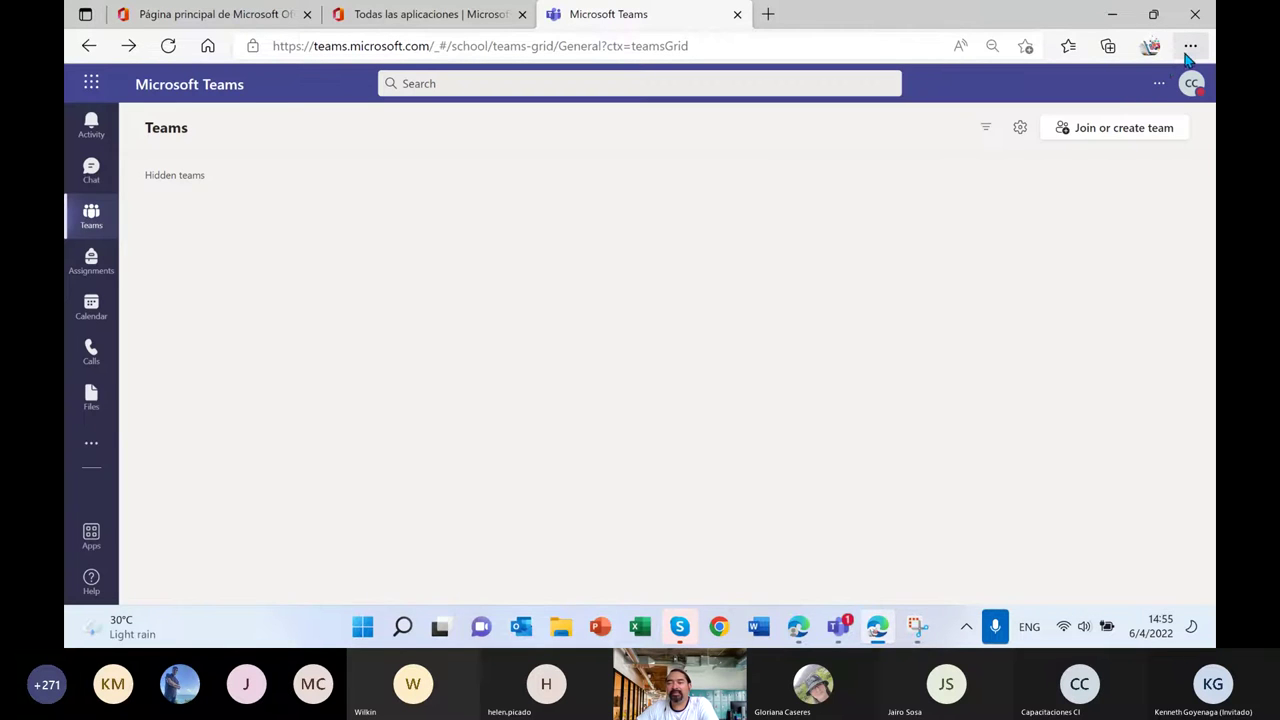
Reopen the Teams settings on the General page.
{"action": "left_click", "coordinate": [1190, 46]}
{"action": "key", "text": "Escape"}
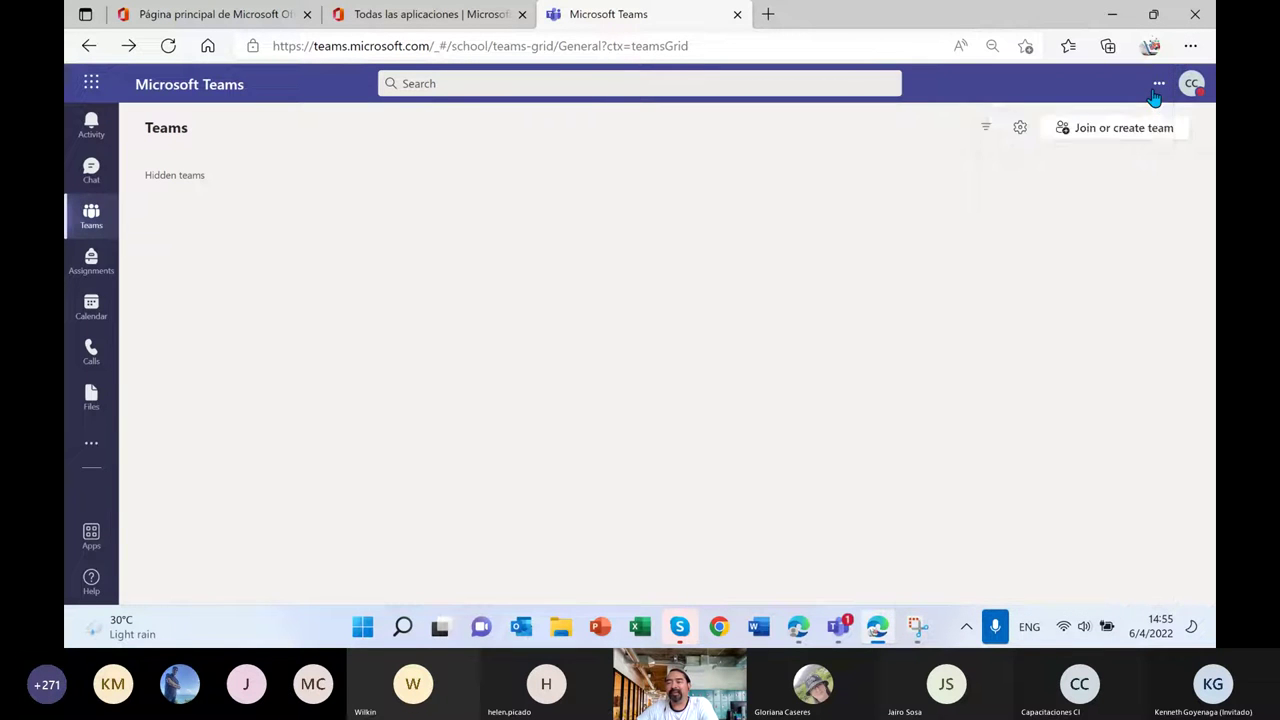
{"action": "left_click", "coordinate": [1159, 84]}
{"action": "left_click", "coordinate": [1021, 120]}
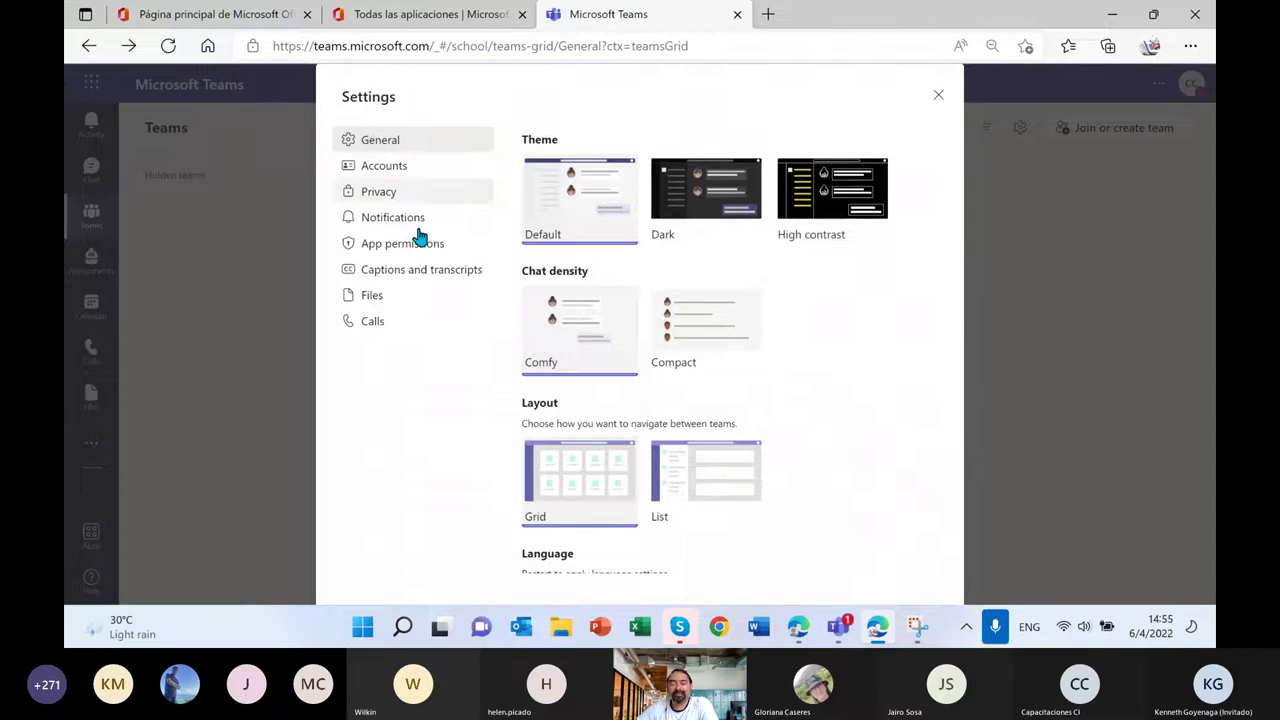
Switch to Snipping Tool and capture the Teams settings window as a new snip.
{"action": "left_click", "coordinate": [920, 630]}
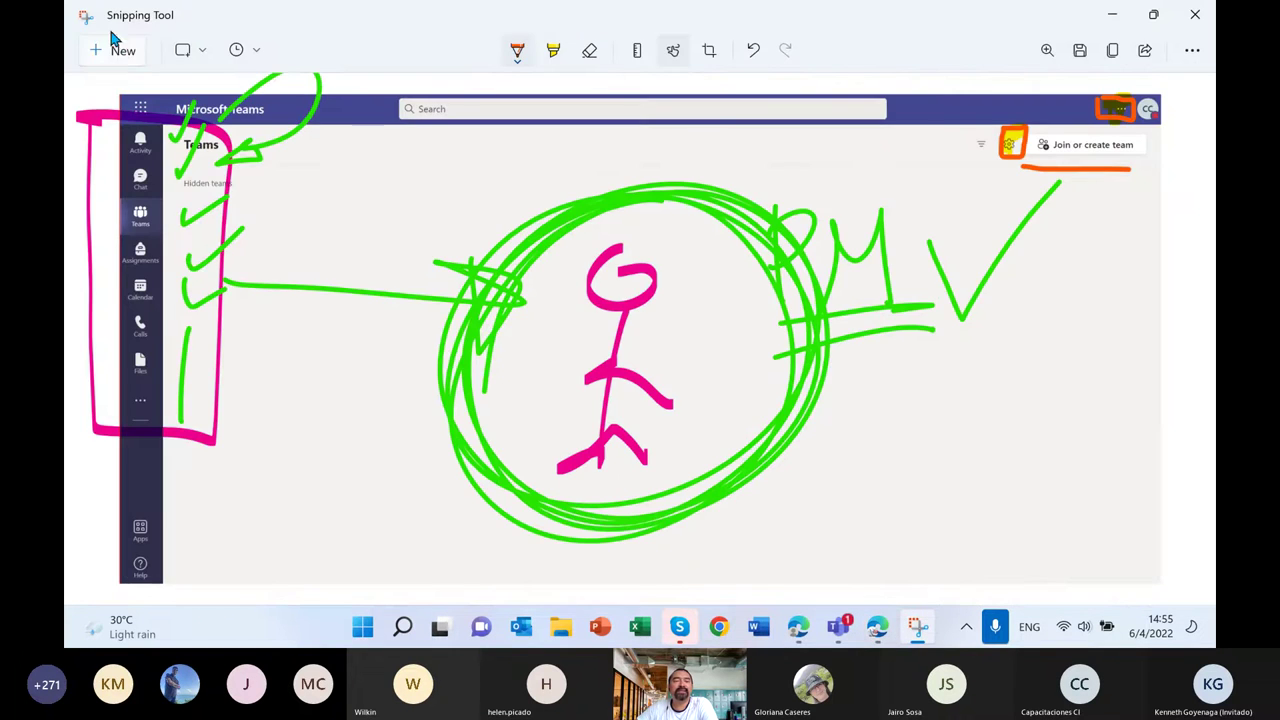
{"action": "left_click", "coordinate": [120, 50]}
{"action": "left_click_drag", "start_coordinate": [318, 70], "coordinate": [952, 574]}
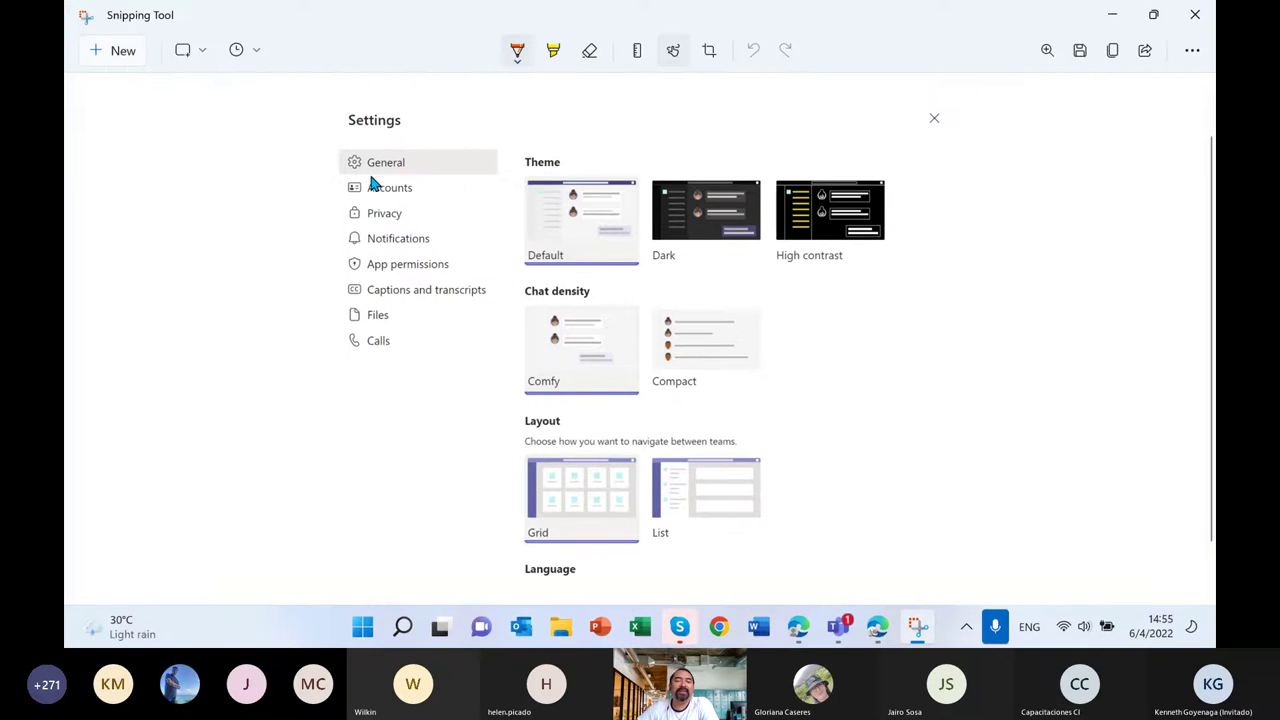
Underline the captured Settings heading in orange, mark each category from General to Calls with a dash, and draw a line beneath the list.
{"action": "left_click", "coordinate": [331, 105]}
{"action": "left_click_drag", "start_coordinate": [330, 106], "coordinate": [399, 130]}
{"action": "left_click_drag", "start_coordinate": [333, 162], "coordinate": [344, 157]}
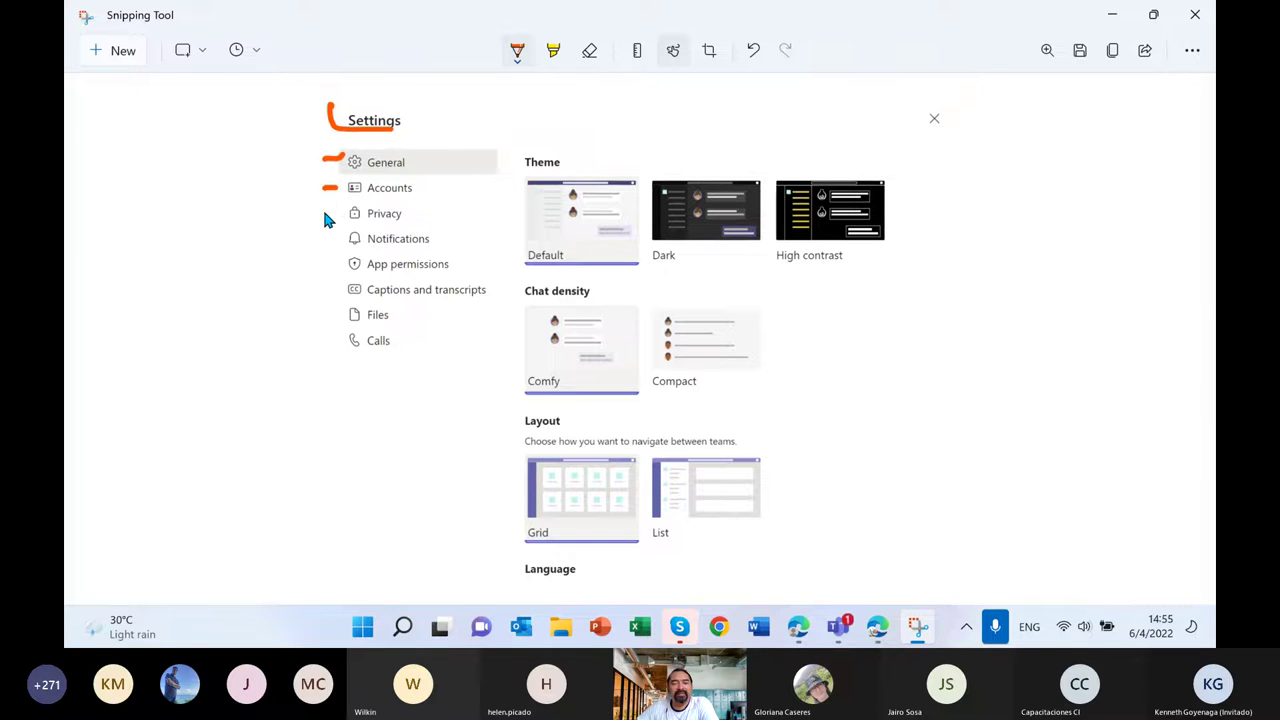
{"action": "left_click_drag", "start_coordinate": [344, 212], "coordinate": [322, 213]}
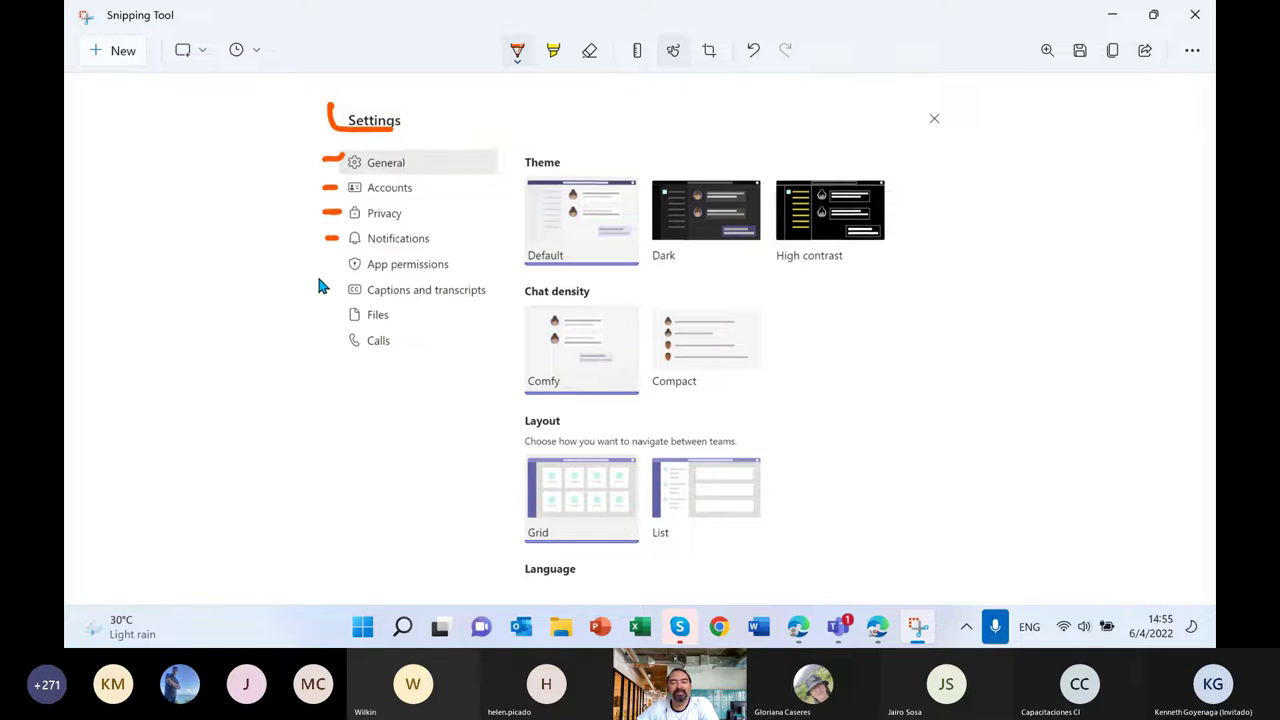
{"action": "left_click_drag", "start_coordinate": [324, 265], "coordinate": [337, 265]}
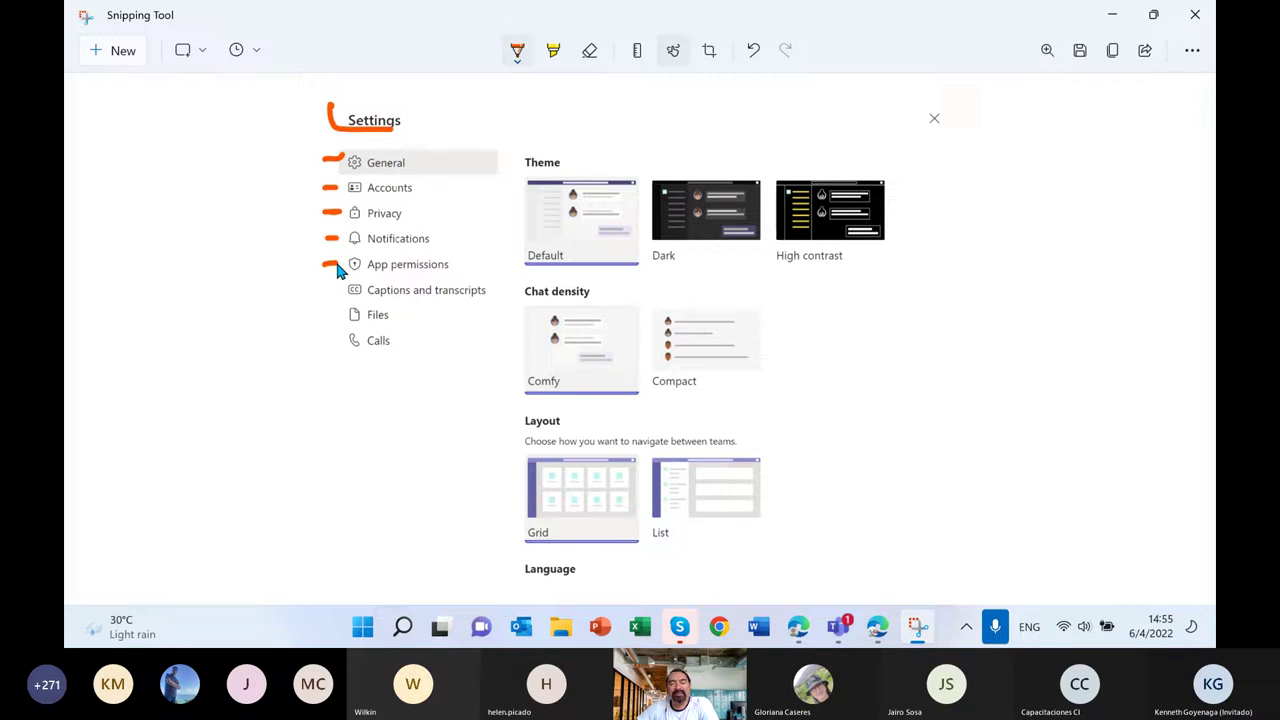
{"action": "left_click_drag", "start_coordinate": [328, 290], "coordinate": [343, 291]}
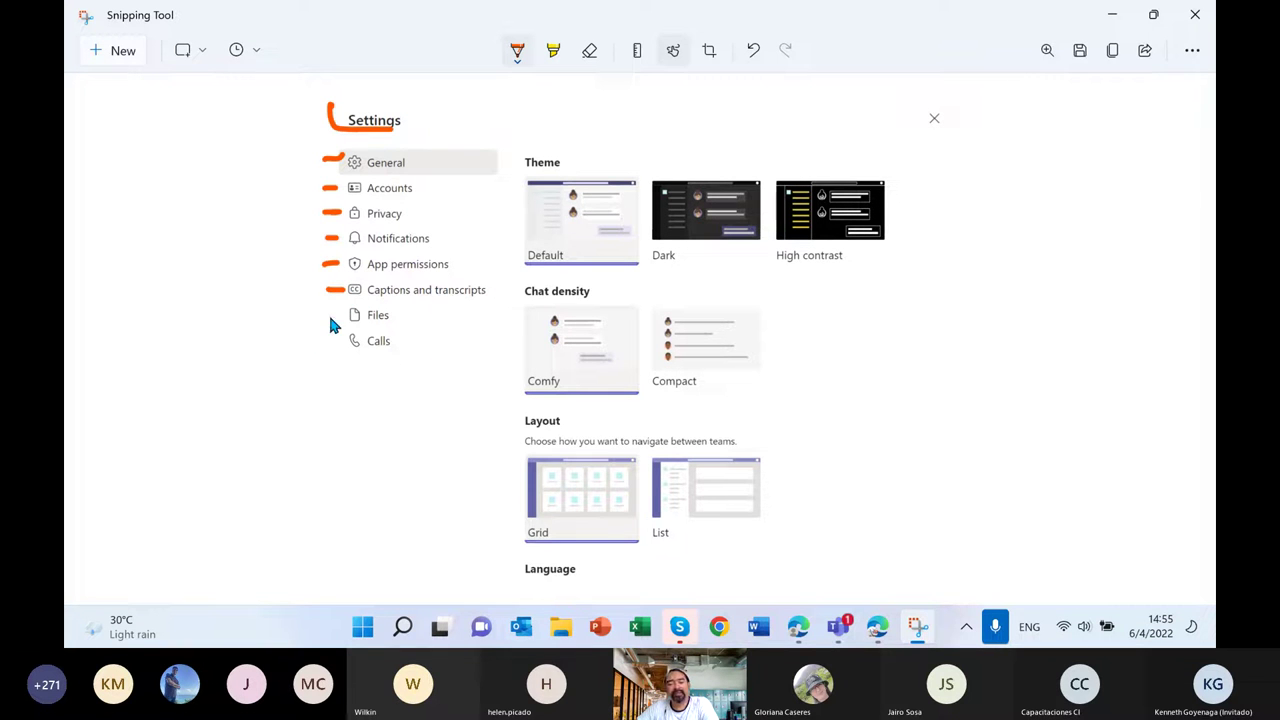
{"action": "mouse_move", "coordinate": [321, 314]}
{"action": "left_mouse_down"}
{"action": "mouse_move", "coordinate": [338, 314]}
{"action": "mouse_move", "coordinate": [331, 341]}
{"action": "mouse_move", "coordinate": [379, 367]}
{"action": "mouse_move", "coordinate": [474, 369]}
{"action": "left_mouse_up"}
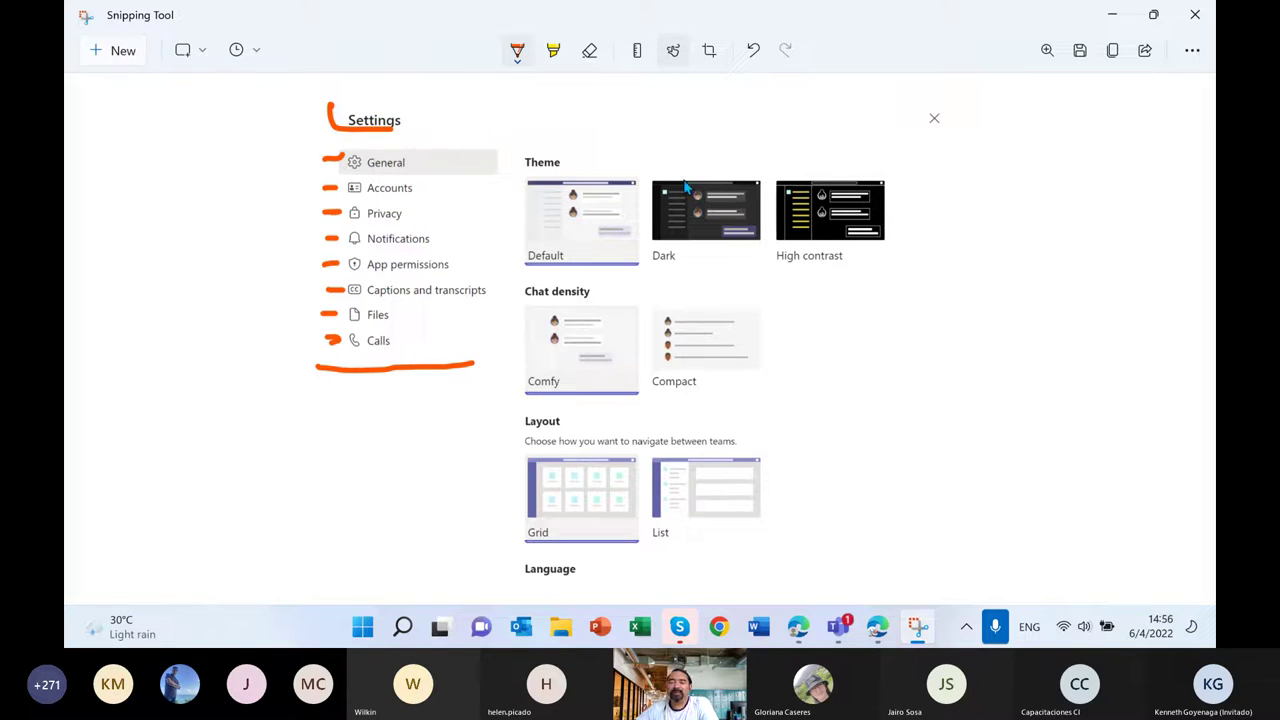
Draw orange ticks above the Dark and High contrast themes and an arrow from General to the Theme heading.
{"action": "left_click_drag", "start_coordinate": [707, 148], "coordinate": [744, 110]}
{"action": "left_click_drag", "start_coordinate": [808, 152], "coordinate": [849, 116]}
{"action": "mouse_move", "coordinate": [437, 164]}
{"action": "left_mouse_down"}
{"action": "mouse_move", "coordinate": [591, 157]}
{"action": "mouse_move", "coordinate": [563, 166]}
{"action": "left_mouse_up"}
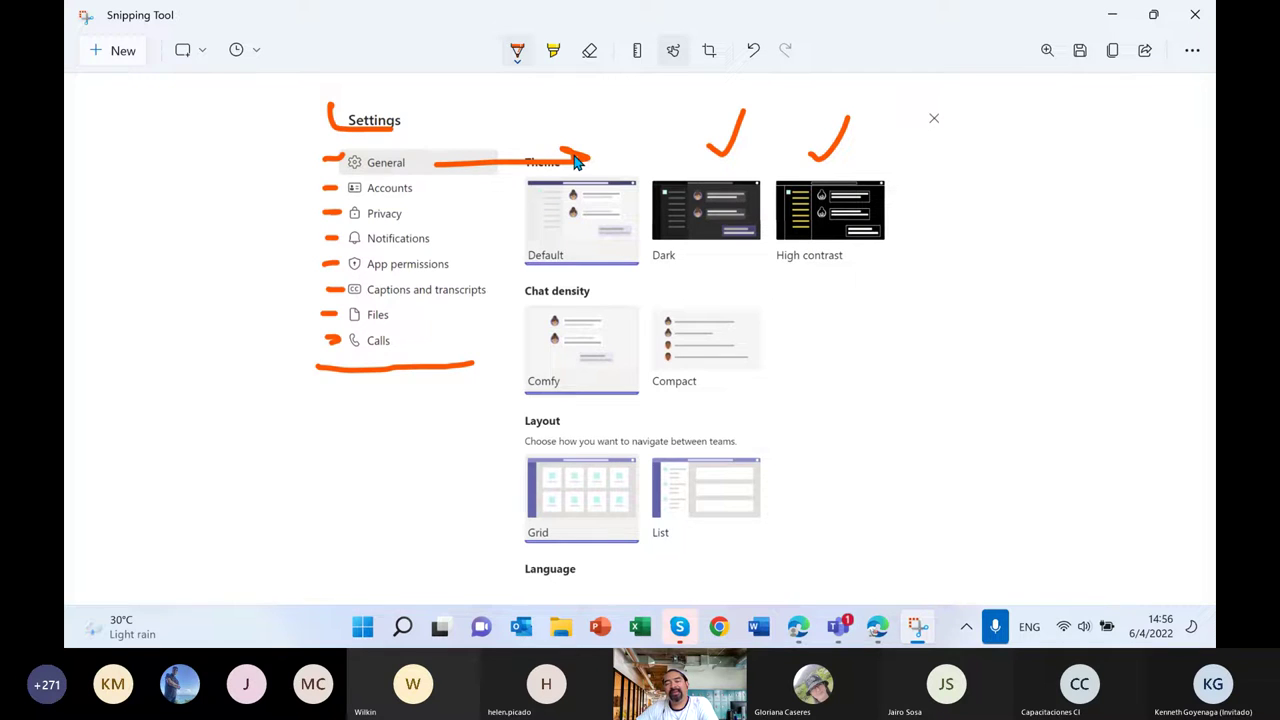
Draw orange ticks on the Comfy and Compact chat densities and on the Grid and List layouts.
{"action": "left_click_drag", "start_coordinate": [613, 350], "coordinate": [643, 313]}
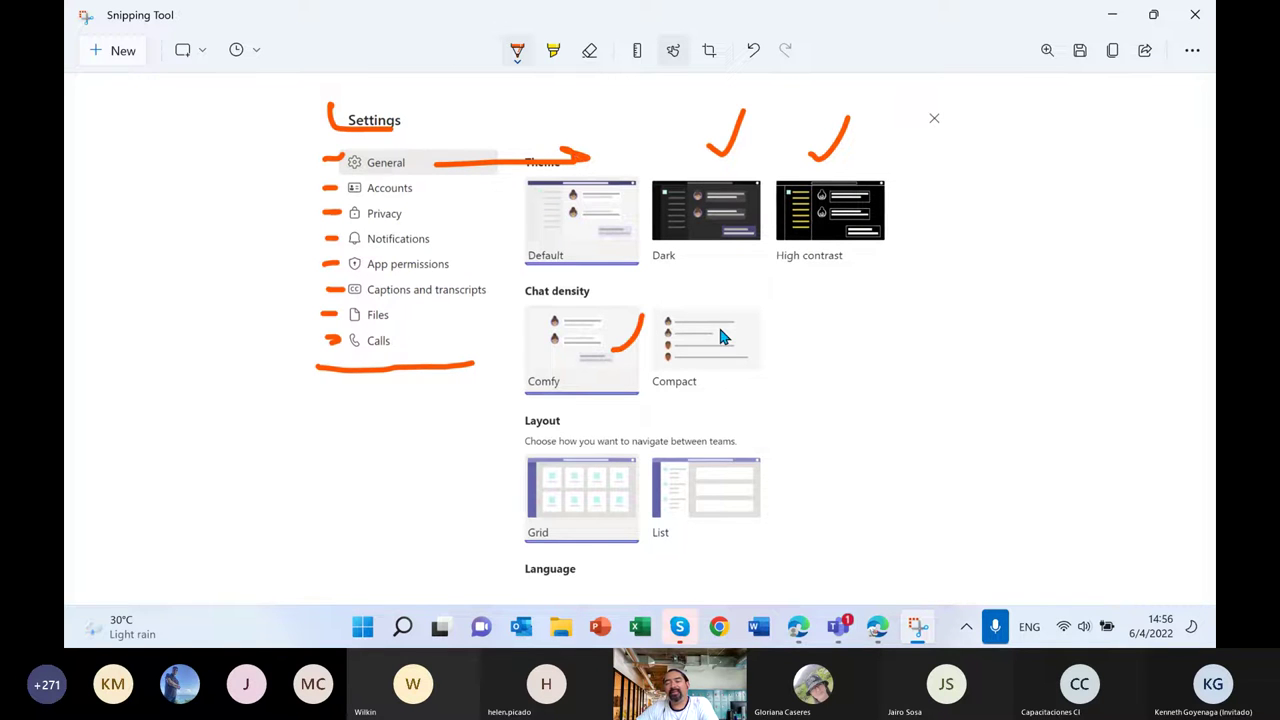
{"action": "left_click_drag", "start_coordinate": [723, 347], "coordinate": [764, 292]}
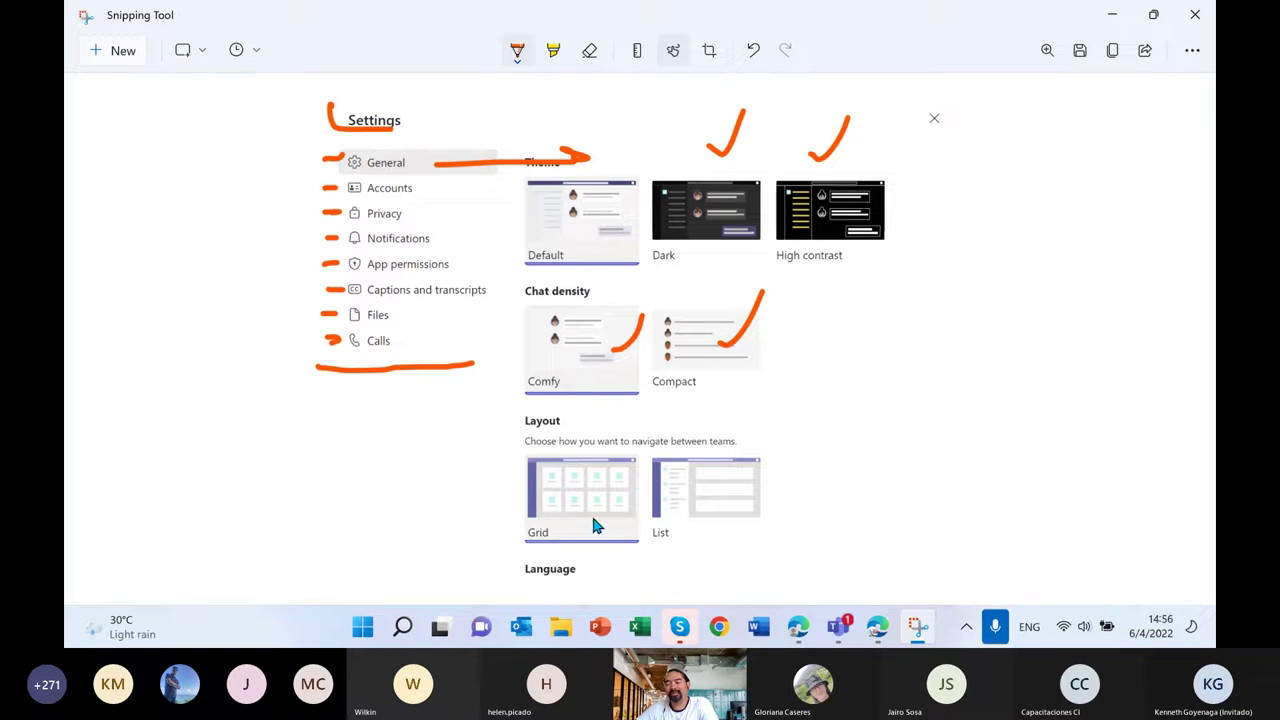
{"action": "left_click_drag", "start_coordinate": [608, 502], "coordinate": [643, 468]}
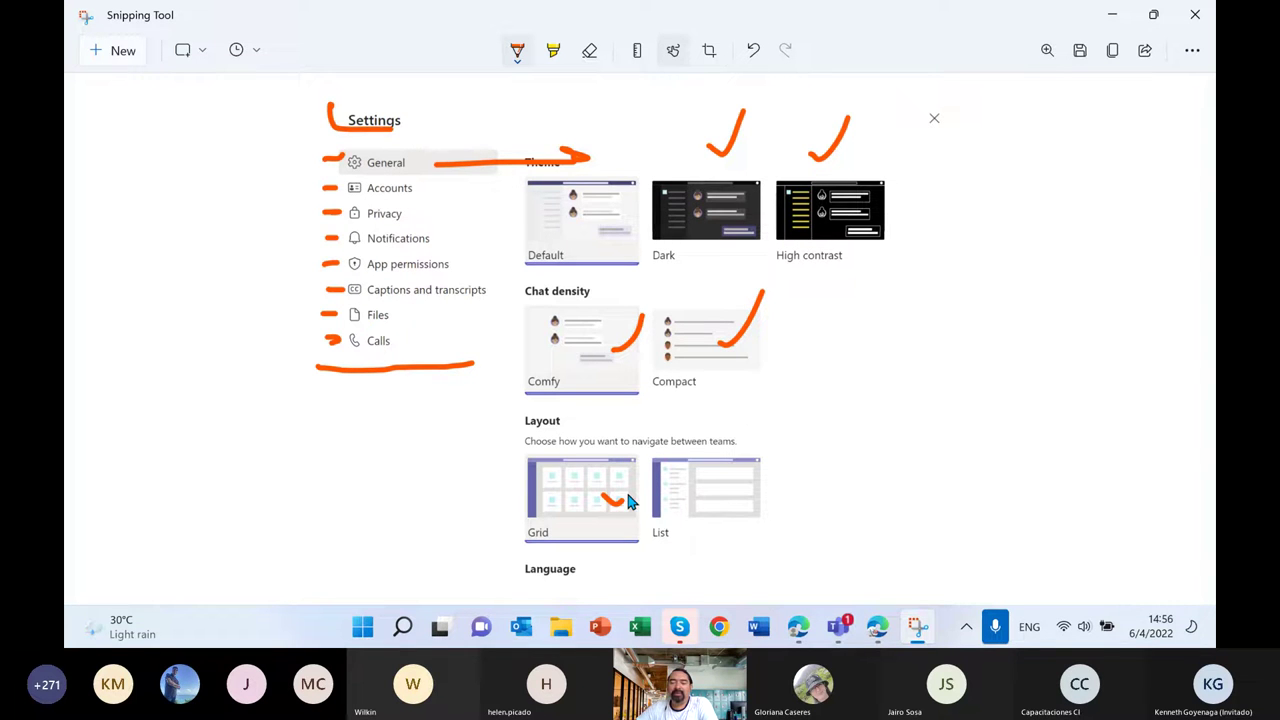
{"action": "mouse_move", "coordinate": [712, 490]}
{"action": "left_mouse_down"}
{"action": "mouse_move", "coordinate": [727, 503]}
{"action": "mouse_move", "coordinate": [768, 468]}
{"action": "left_mouse_up"}
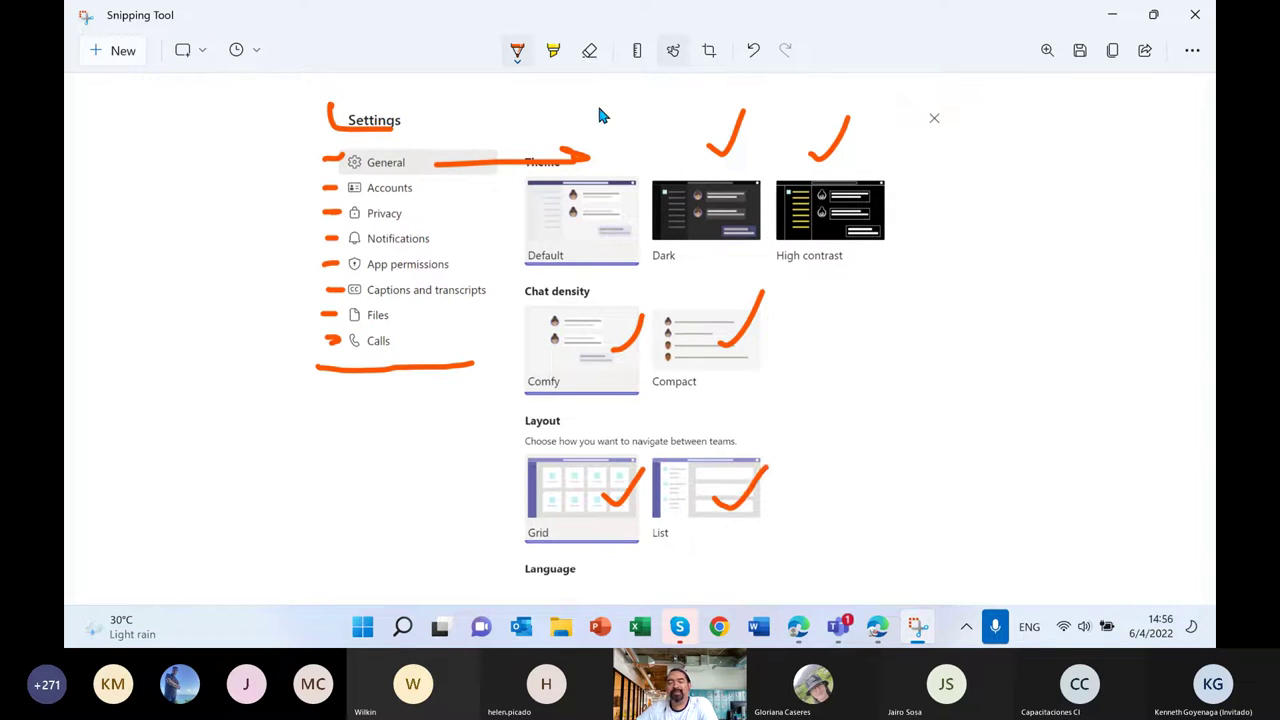
Outline the Grid layout with the yellow highlighter and highlight the Language heading below it.
{"action": "left_click", "coordinate": [553, 50]}
{"action": "mouse_move", "coordinate": [506, 443]}
{"action": "left_mouse_down"}
{"action": "mouse_move", "coordinate": [630, 494]}
{"action": "mouse_move", "coordinate": [594, 550]}
{"action": "mouse_move", "coordinate": [518, 528]}
{"action": "mouse_move", "coordinate": [516, 456]}
{"action": "left_mouse_up"}
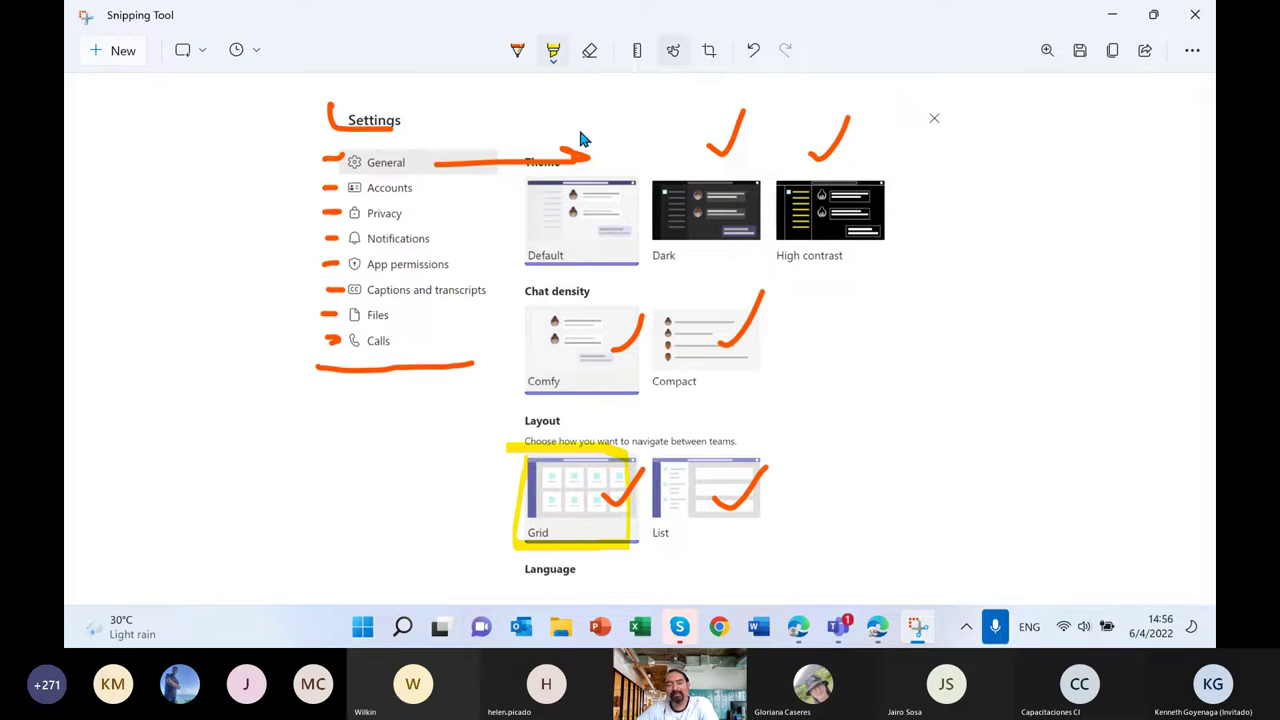
{"action": "left_click_drag", "start_coordinate": [600, 567], "coordinate": [603, 569]}
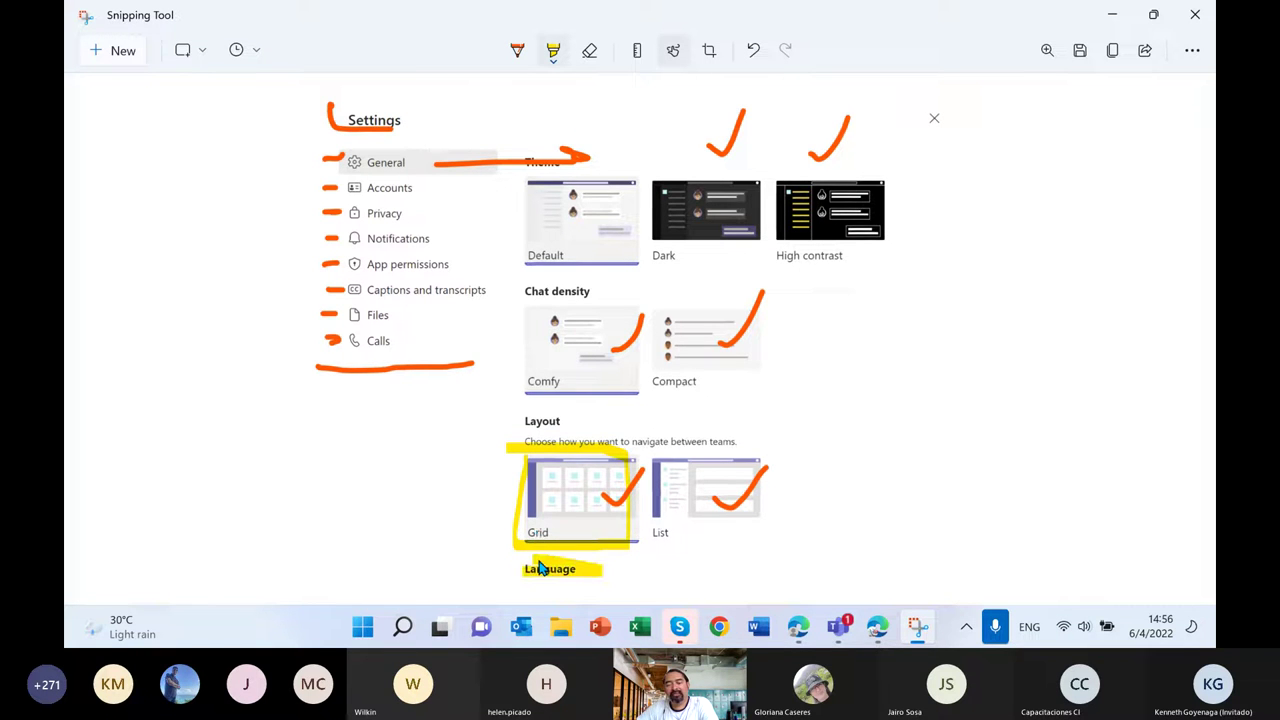
Switch back to Microsoft Teams and look through the General settings from Theme down to Out of Office.
{"action": "left_click", "coordinate": [1111, 19]}
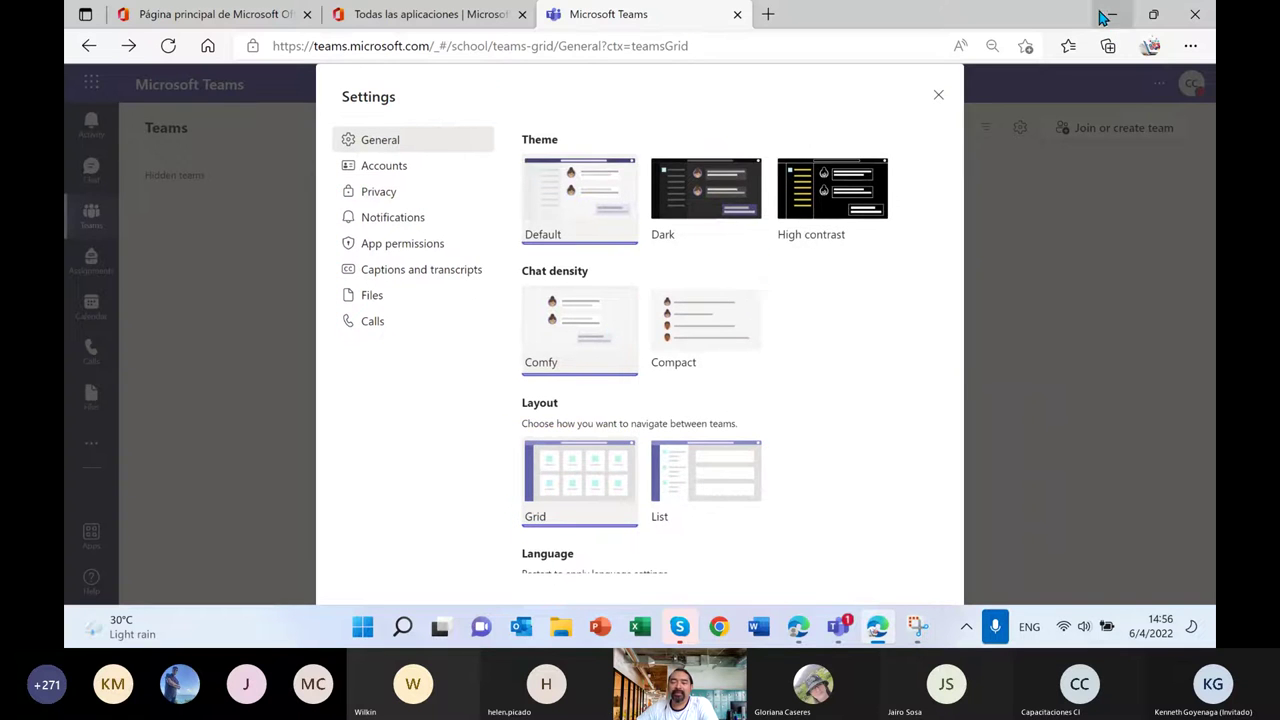
{"action": "scroll", "coordinate": [734, 270], "scroll_direction": "down", "scroll_amount": 3}
{"action": "scroll", "coordinate": [731, 277], "scroll_direction": "down", "scroll_amount": 2}
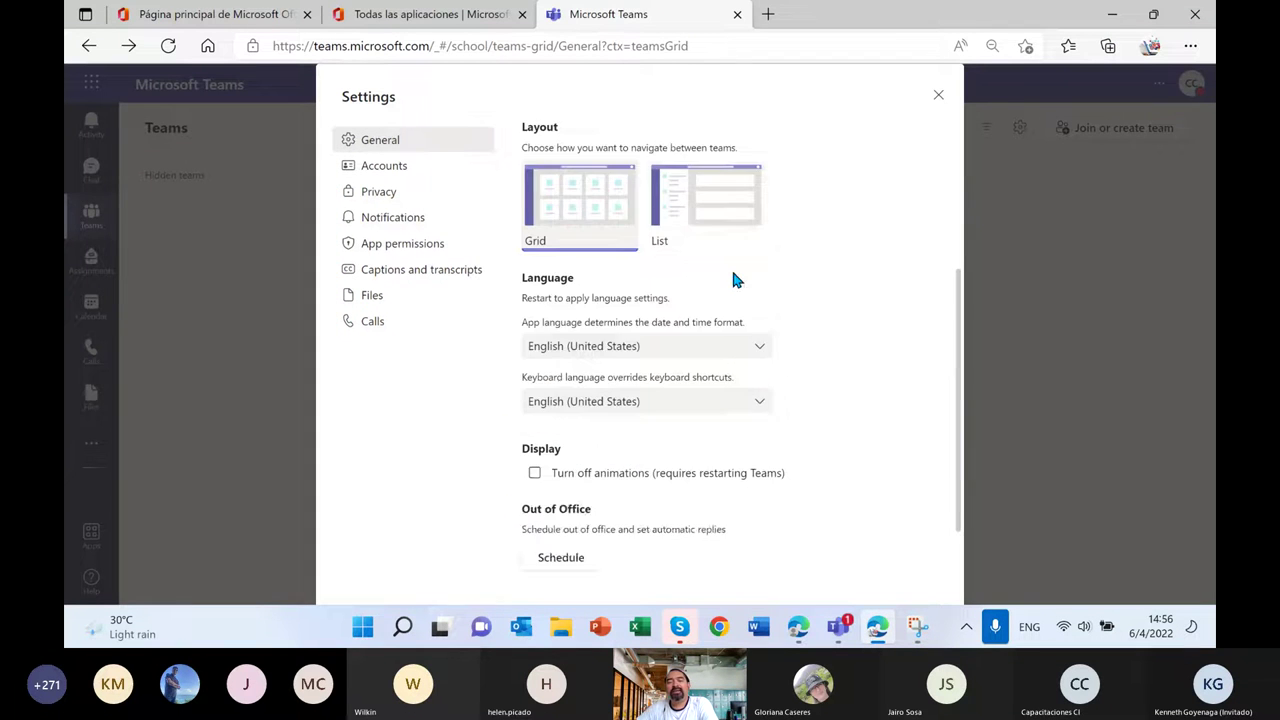
{"action": "scroll", "coordinate": [660, 270], "scroll_direction": "up", "scroll_amount": 5}
Demonstrate the Dark theme and the High contrast theme, closing the settings after each to show the Teams page.
{"action": "left_click", "coordinate": [699, 203]}
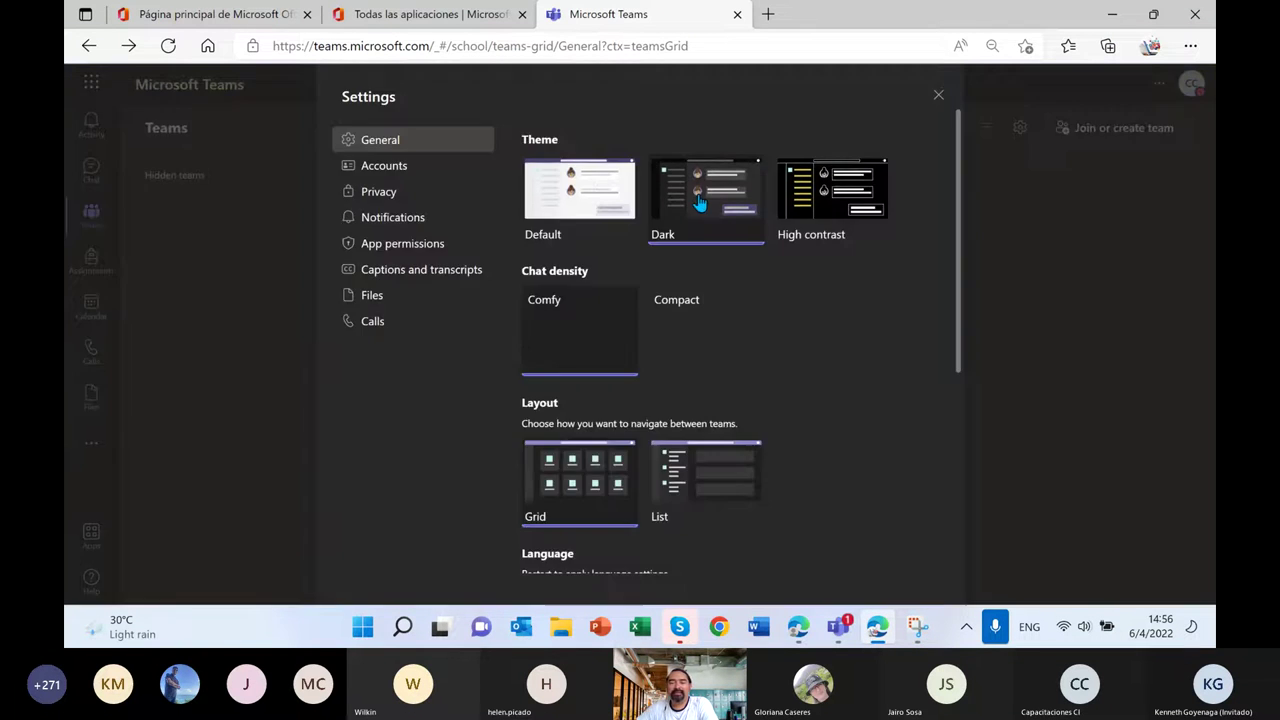
{"action": "left_click", "coordinate": [938, 98]}
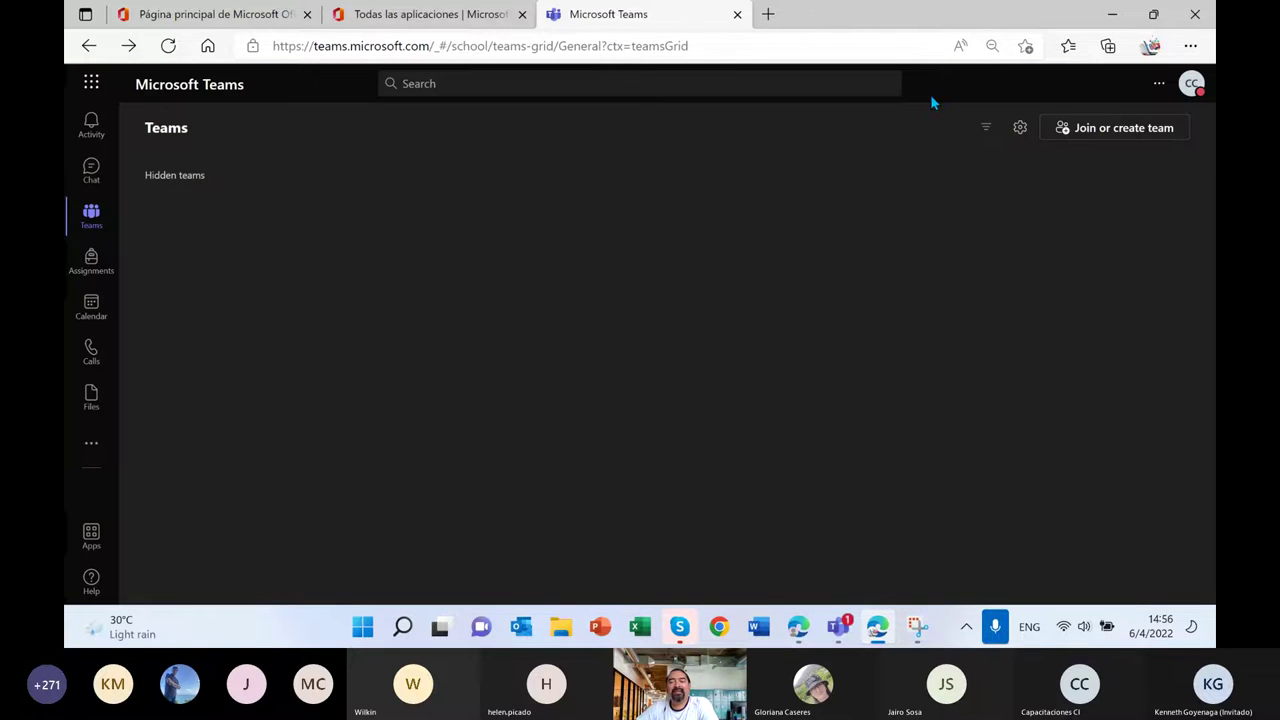
{"action": "left_click", "coordinate": [1158, 84]}
{"action": "left_click", "coordinate": [1040, 123]}
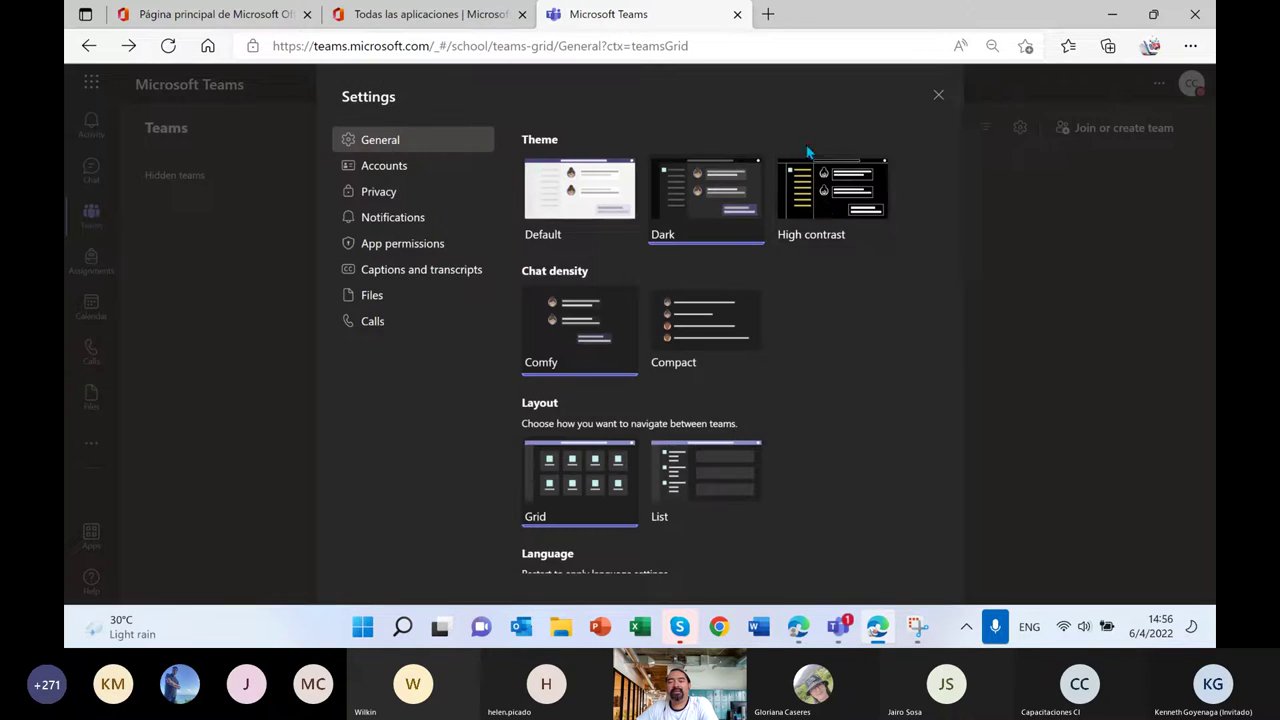
{"action": "left_click", "coordinate": [830, 175]}
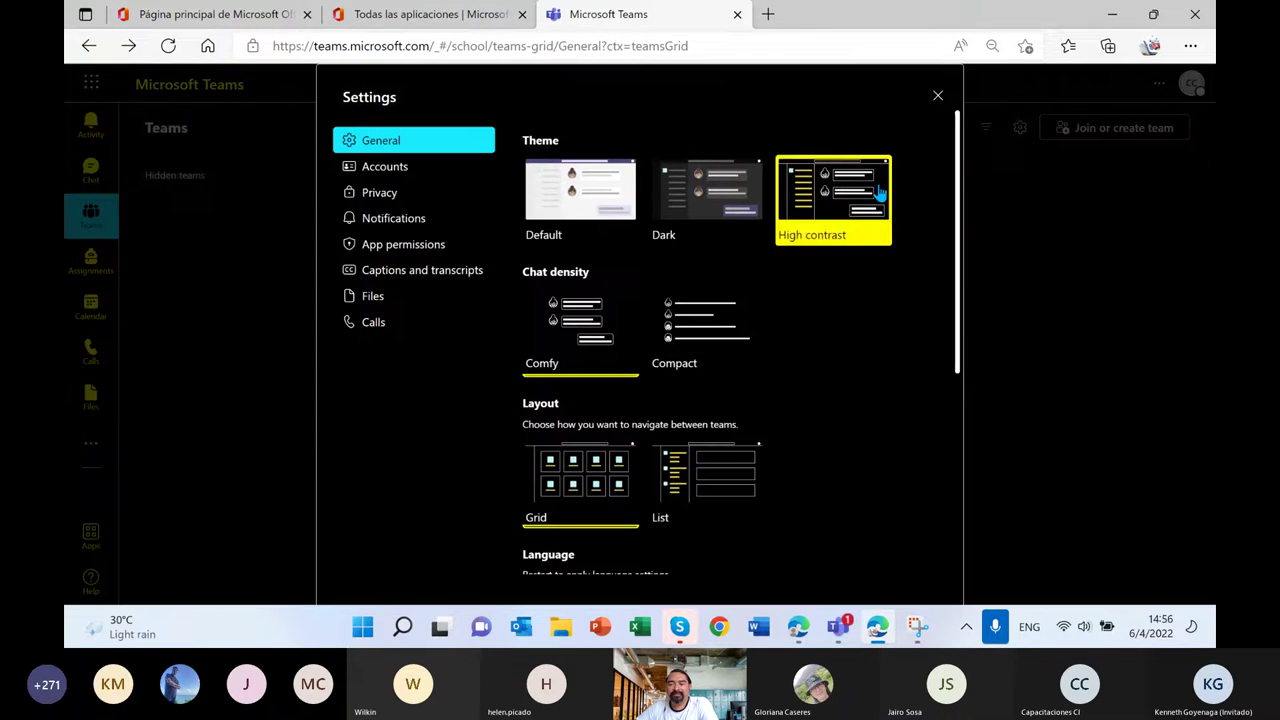
{"action": "left_click", "coordinate": [937, 97]}
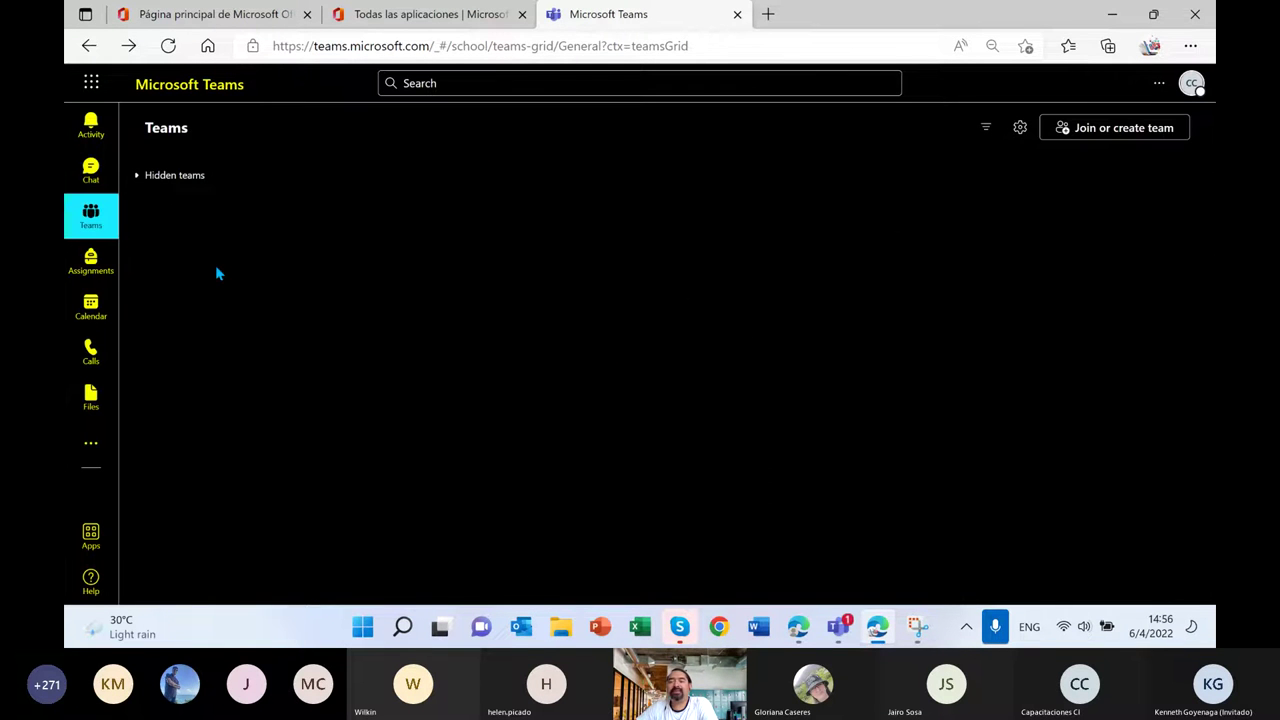
Reopen the Teams settings and restore the Default theme.
{"action": "left_click", "coordinate": [1158, 84]}
{"action": "left_click", "coordinate": [1066, 130]}
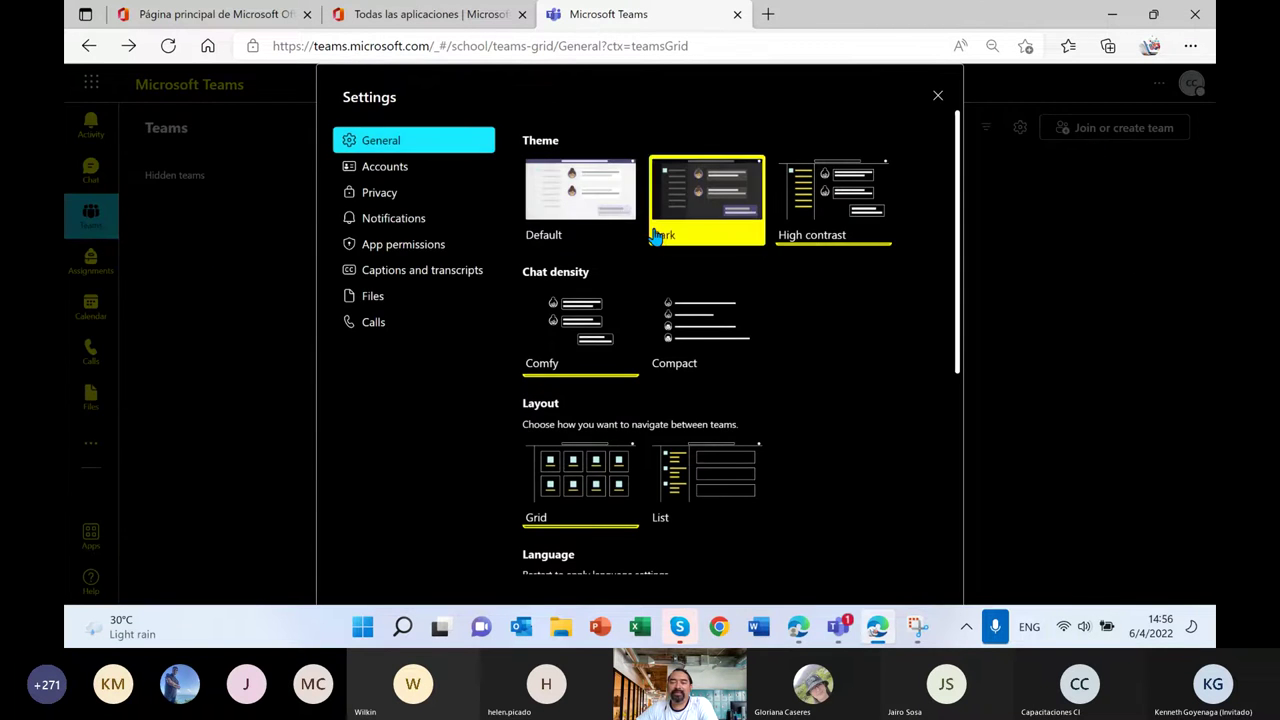
{"action": "left_click", "coordinate": [608, 222]}
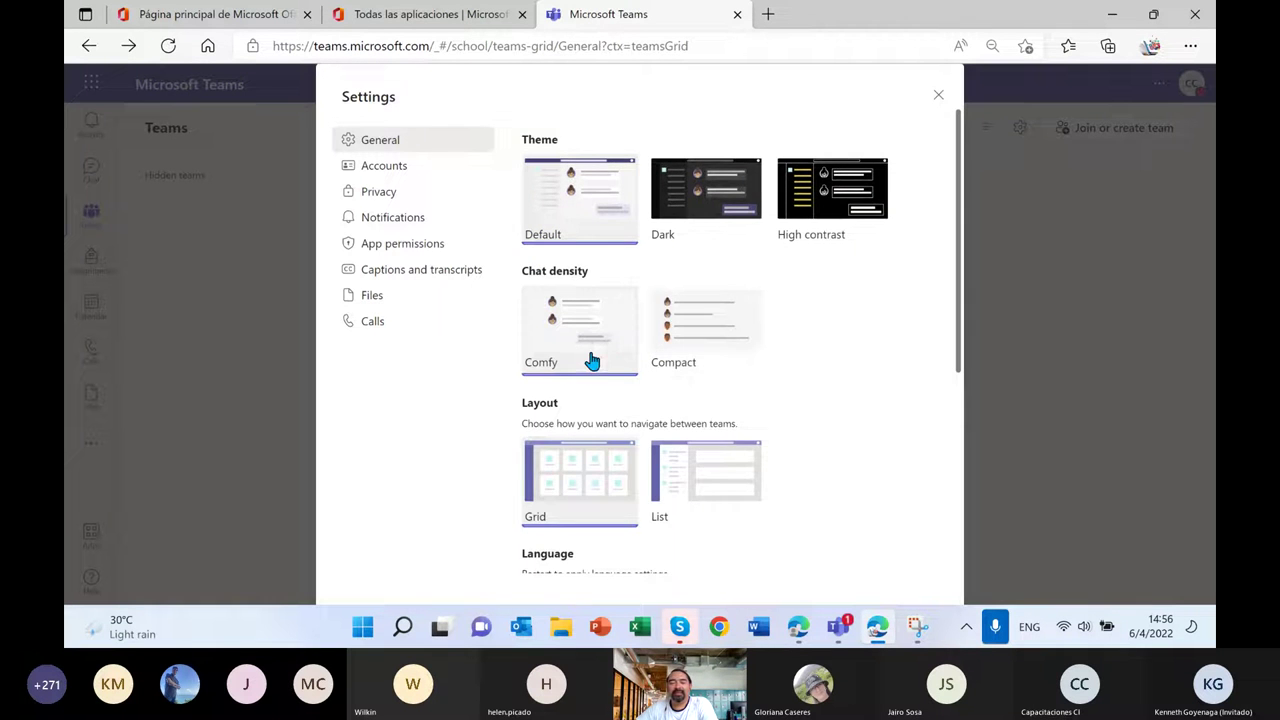
Set the teams layout to List, close the settings and expand the hidden teams.
{"action": "scroll", "coordinate": [590, 355], "scroll_direction": "down", "scroll_amount": 2}
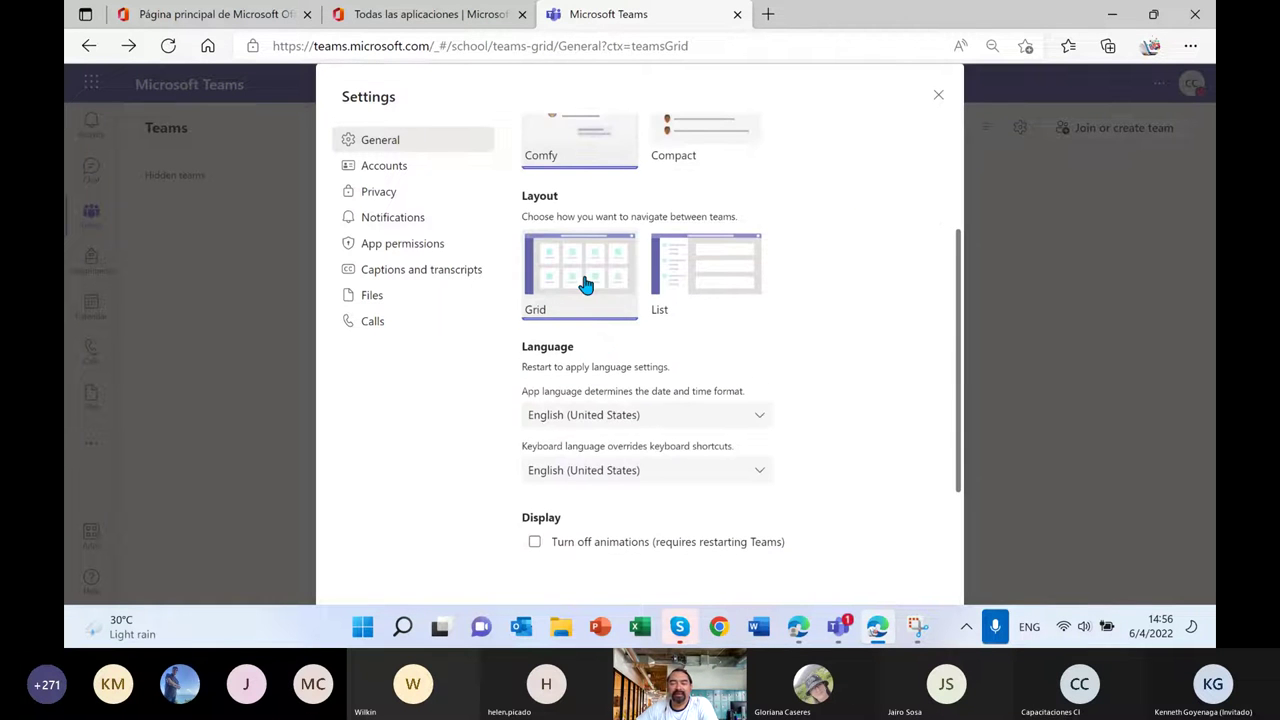
{"action": "left_click", "coordinate": [697, 272]}
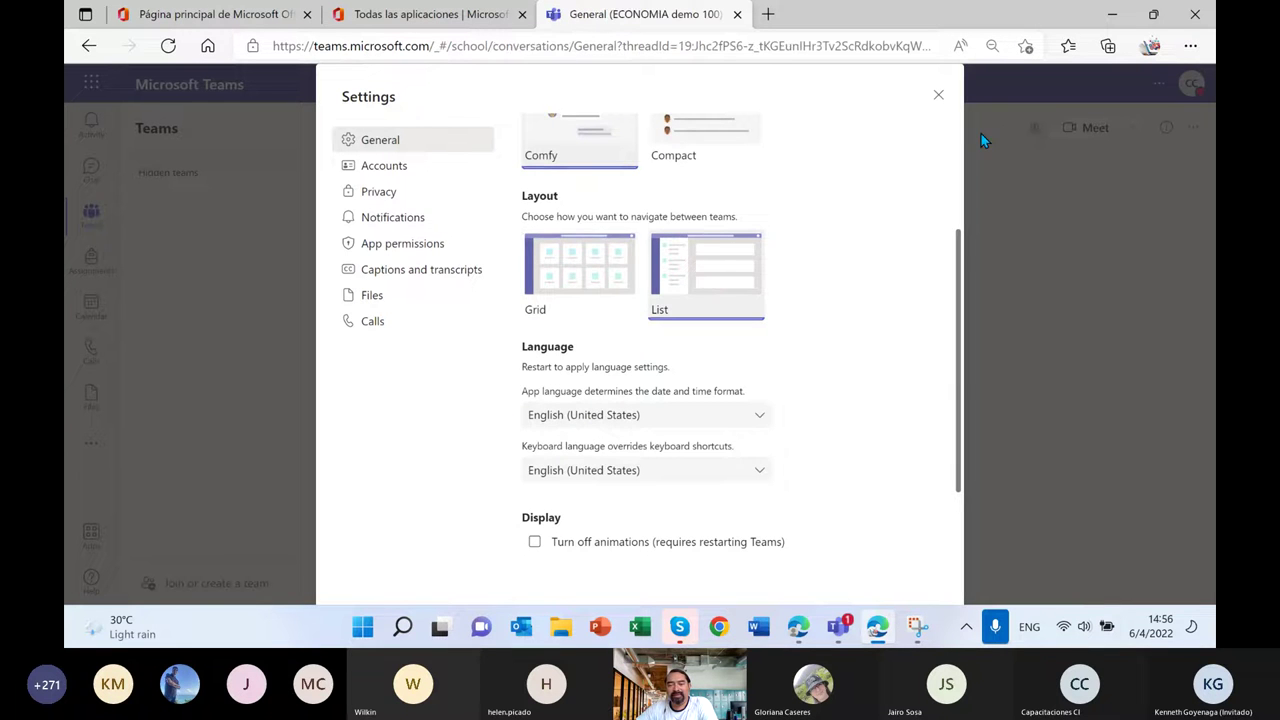
{"action": "left_click", "coordinate": [939, 97]}
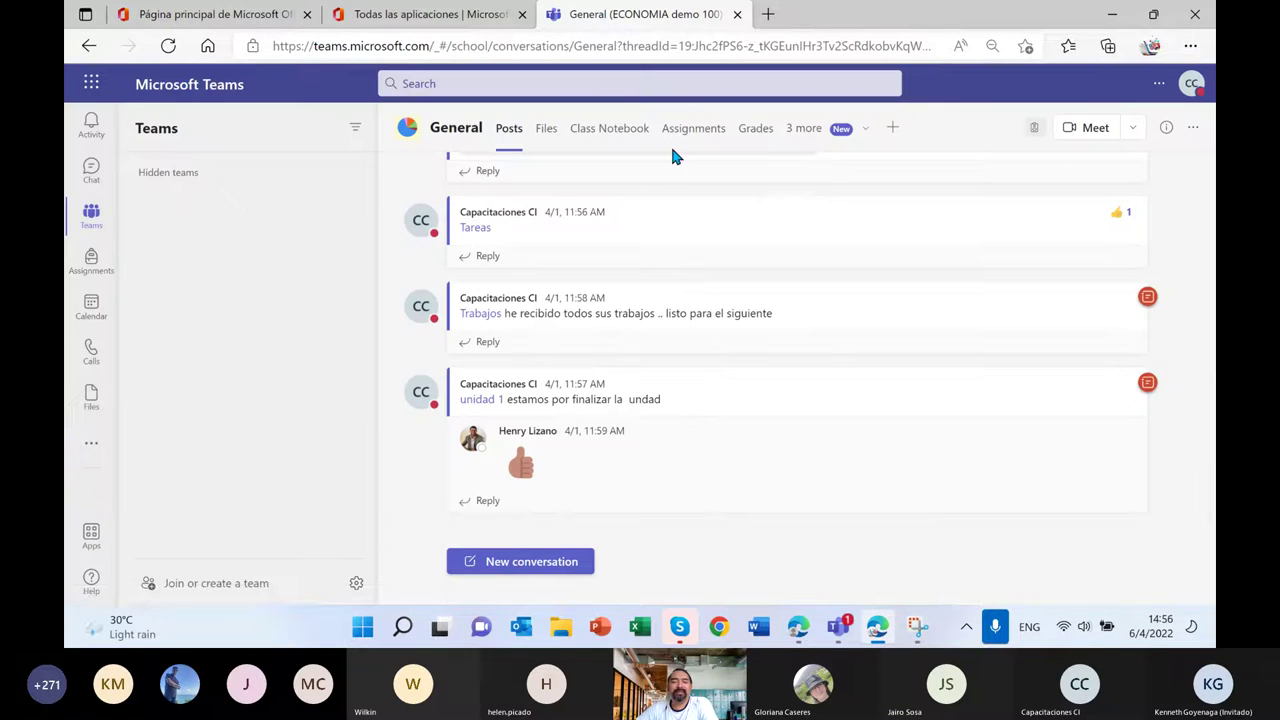
{"action": "left_click", "coordinate": [126, 174]}
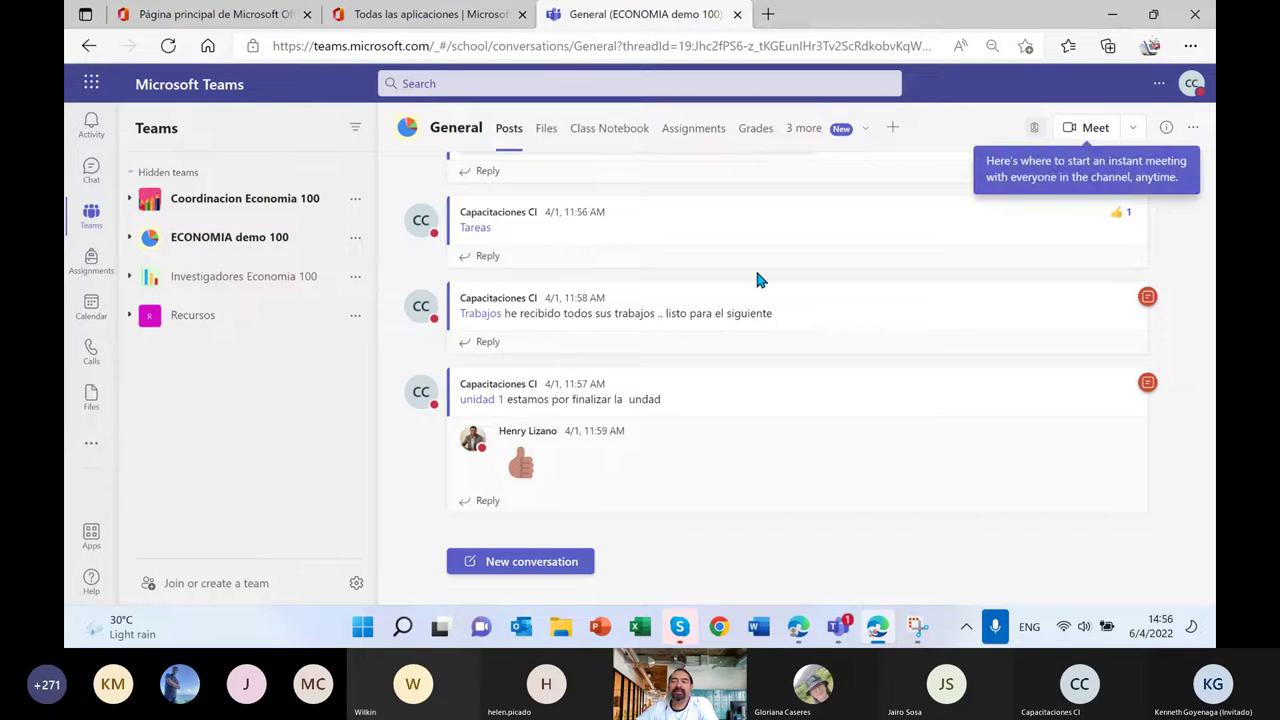
Set the teams layout back to Grid, close the settings, and expand and collapse the hidden teams.
{"action": "left_click", "coordinate": [1159, 84]}
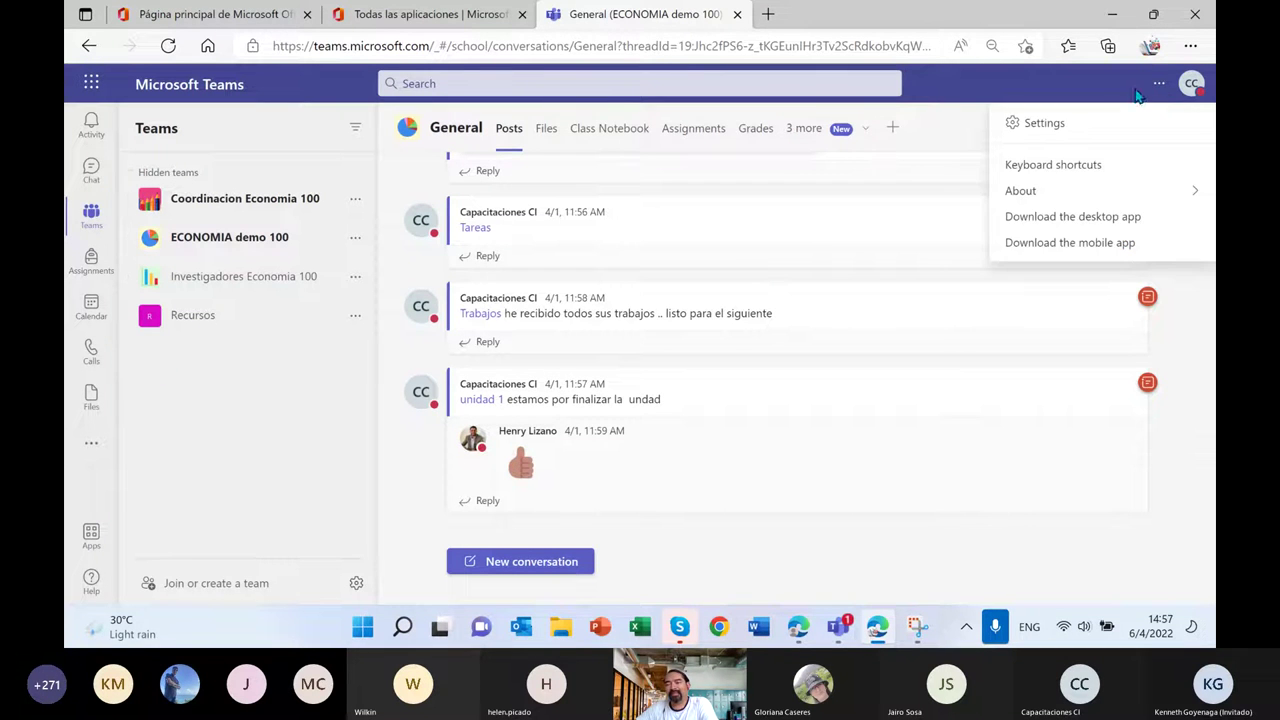
{"action": "left_click", "coordinate": [1040, 123]}
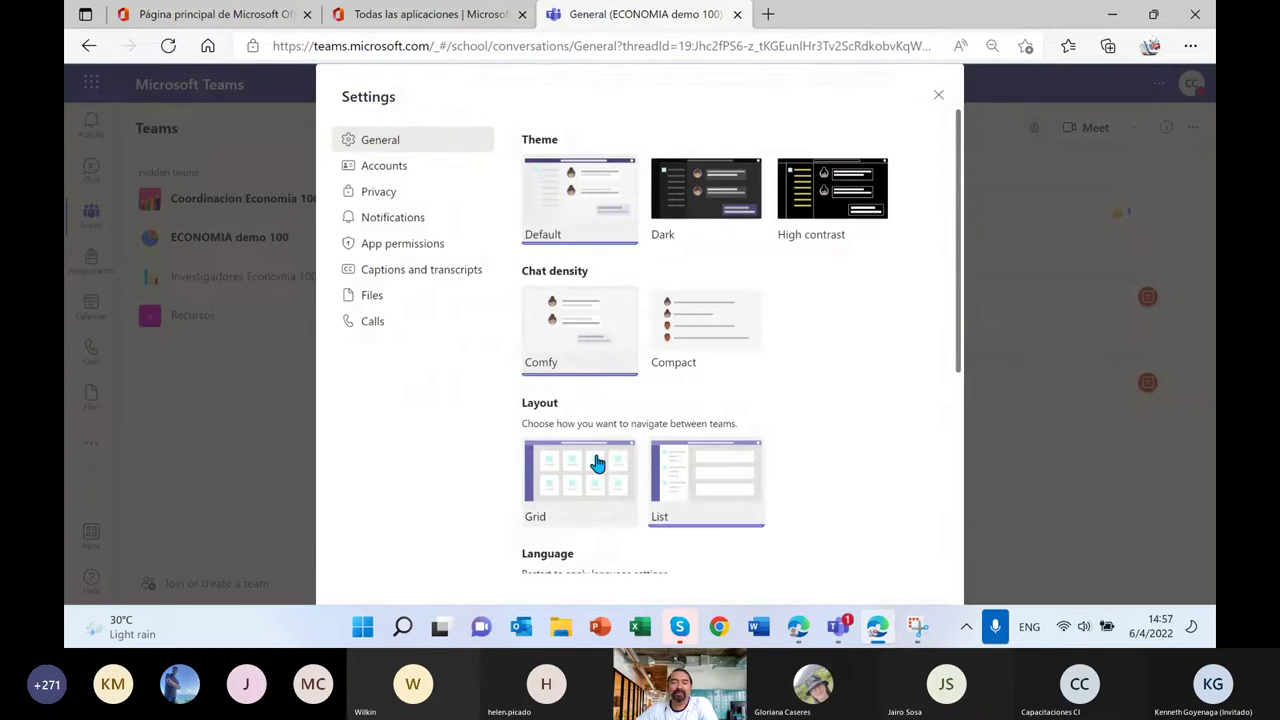
{"action": "left_click", "coordinate": [938, 95]}
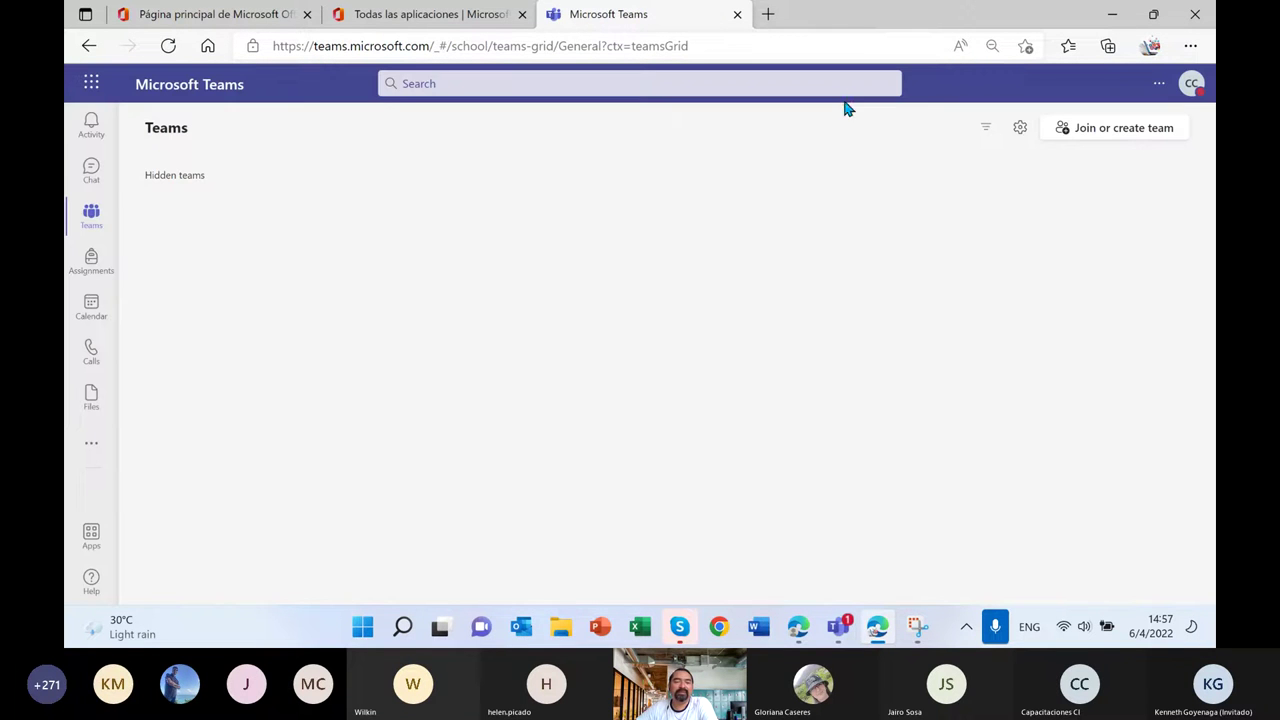
{"action": "left_click", "coordinate": [134, 179]}
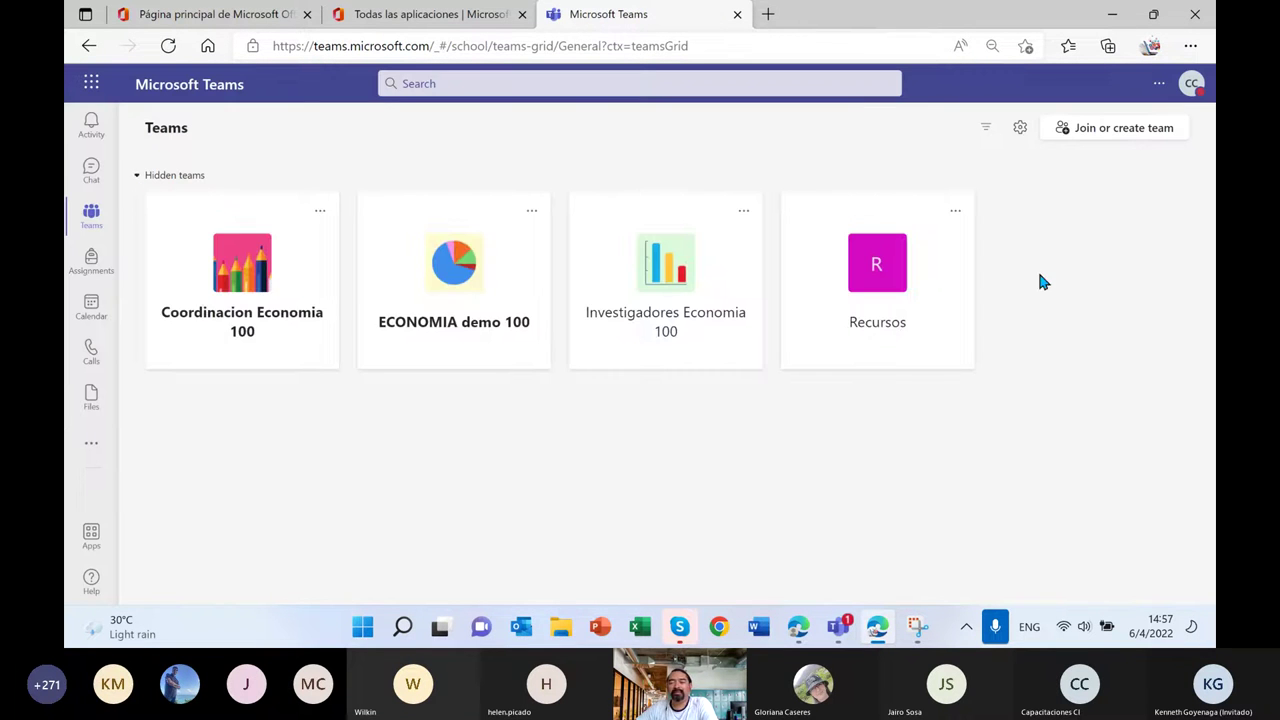
{"action": "left_click", "coordinate": [137, 180]}
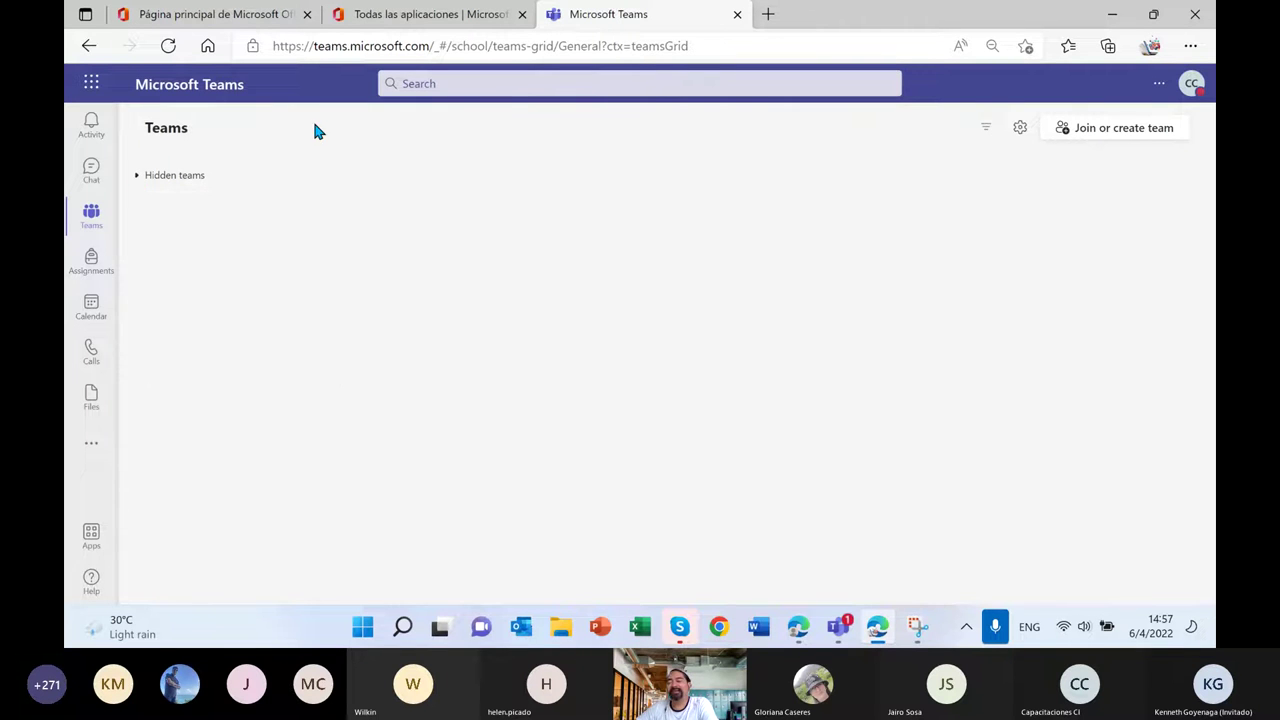
Change the app language to Español (Estados Unidos), save and restart Teams, and dismiss the browser's translation offer.
{"action": "left_click", "coordinate": [1020, 127]}
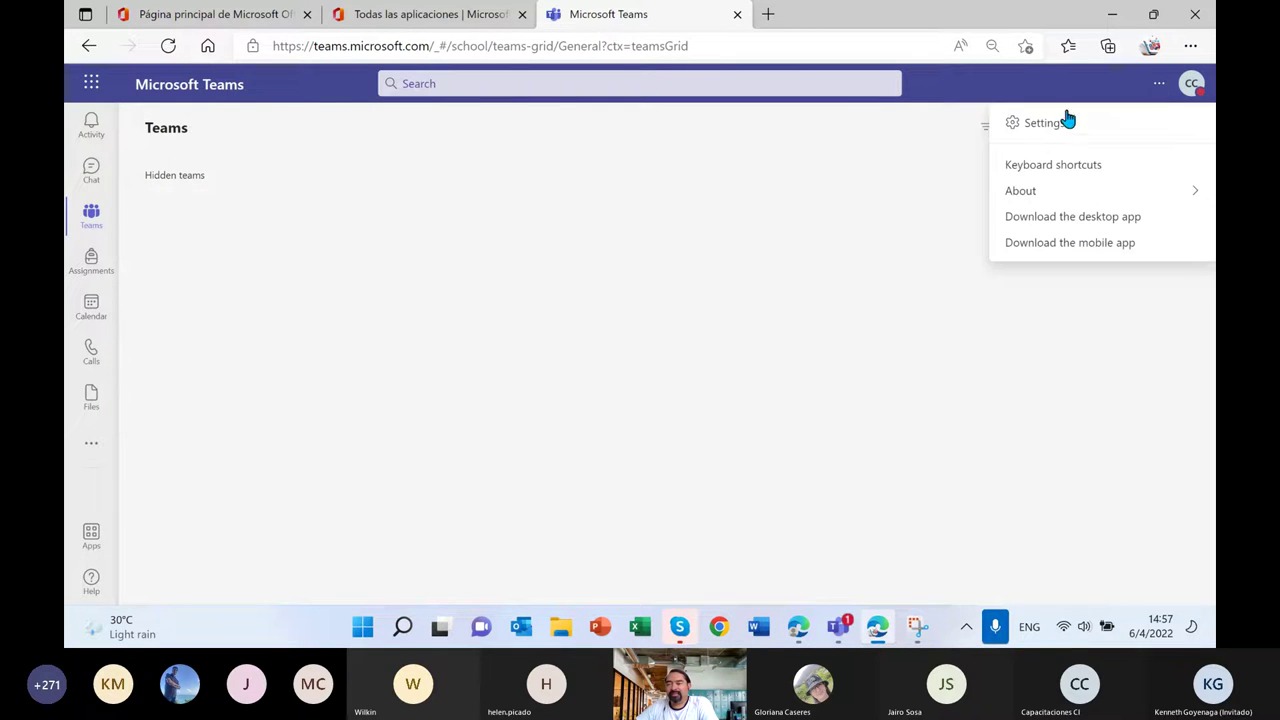
{"action": "left_click", "coordinate": [1031, 121]}
{"action": "scroll", "coordinate": [676, 406], "scroll_direction": "down", "scroll_amount": 4}
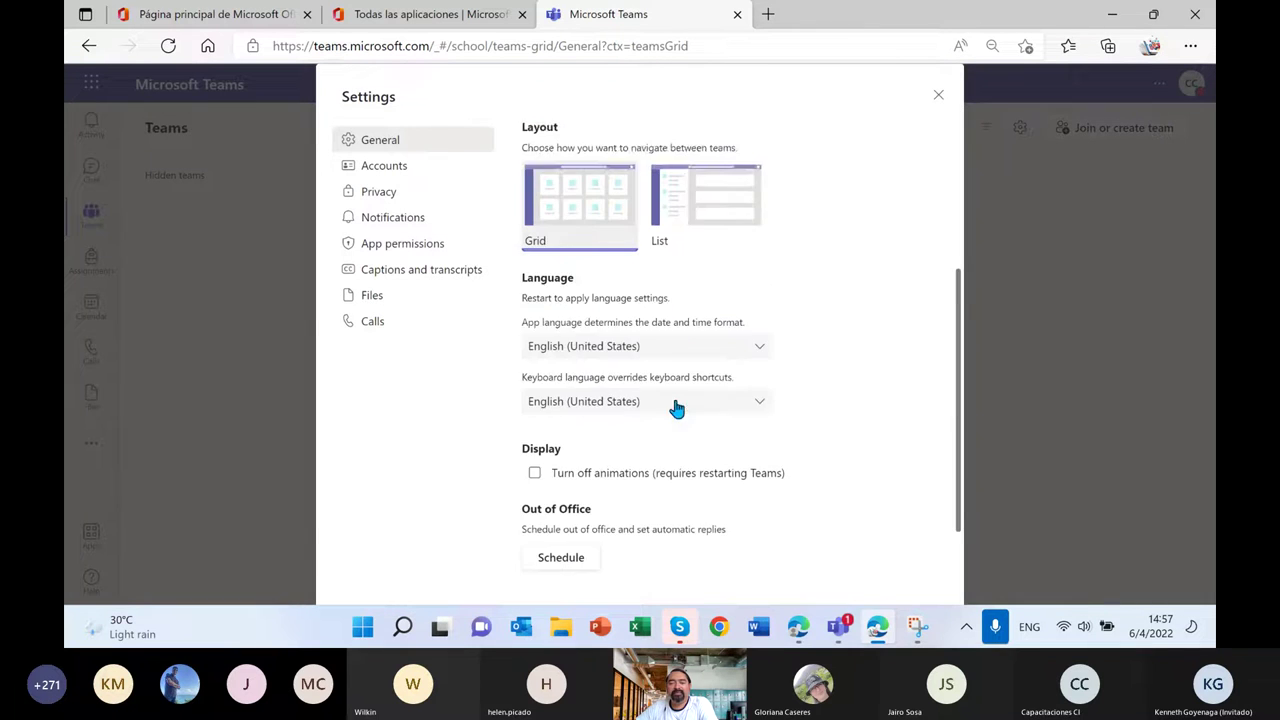
{"action": "left_click", "coordinate": [640, 268]}
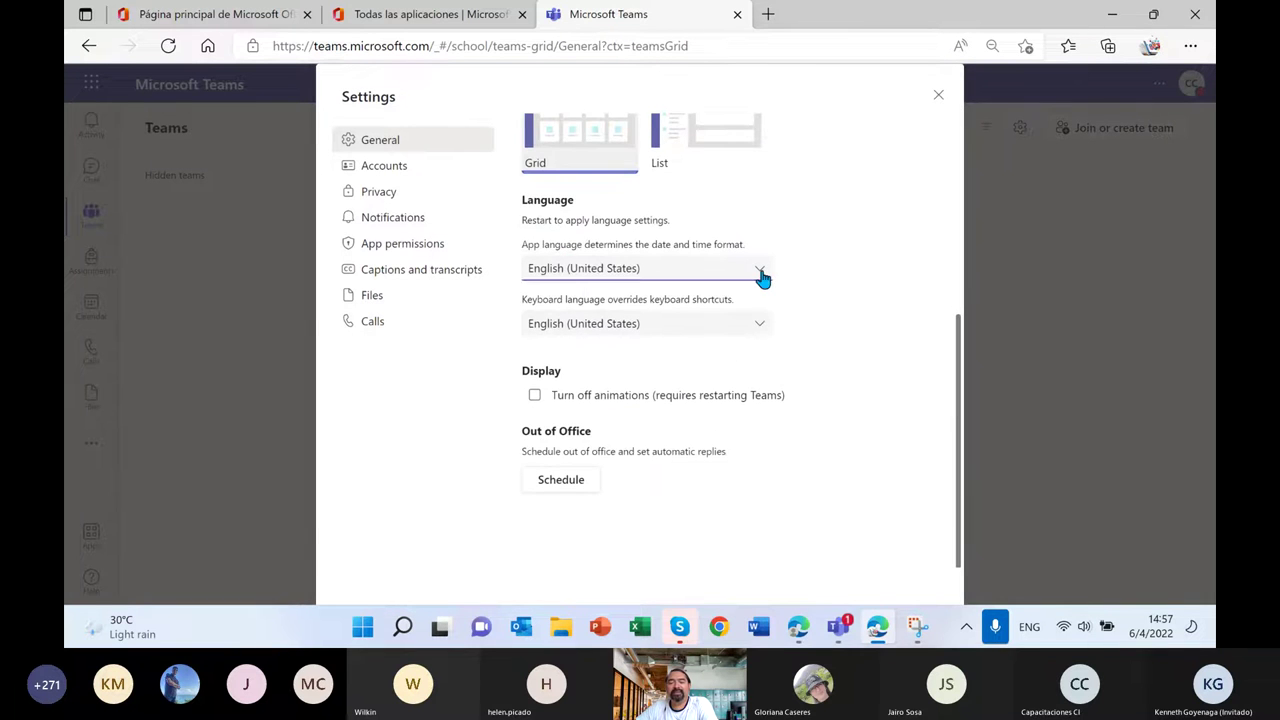
{"action": "scroll", "coordinate": [620, 350], "scroll_direction": "down", "scroll_amount": 3}
{"action": "scroll", "coordinate": [627, 452], "scroll_direction": "down", "scroll_amount": 3}
{"action": "scroll", "coordinate": [614, 393], "scroll_direction": "down", "scroll_amount": 3}
{"action": "scroll", "coordinate": [616, 401], "scroll_direction": "down", "scroll_amount": 5}
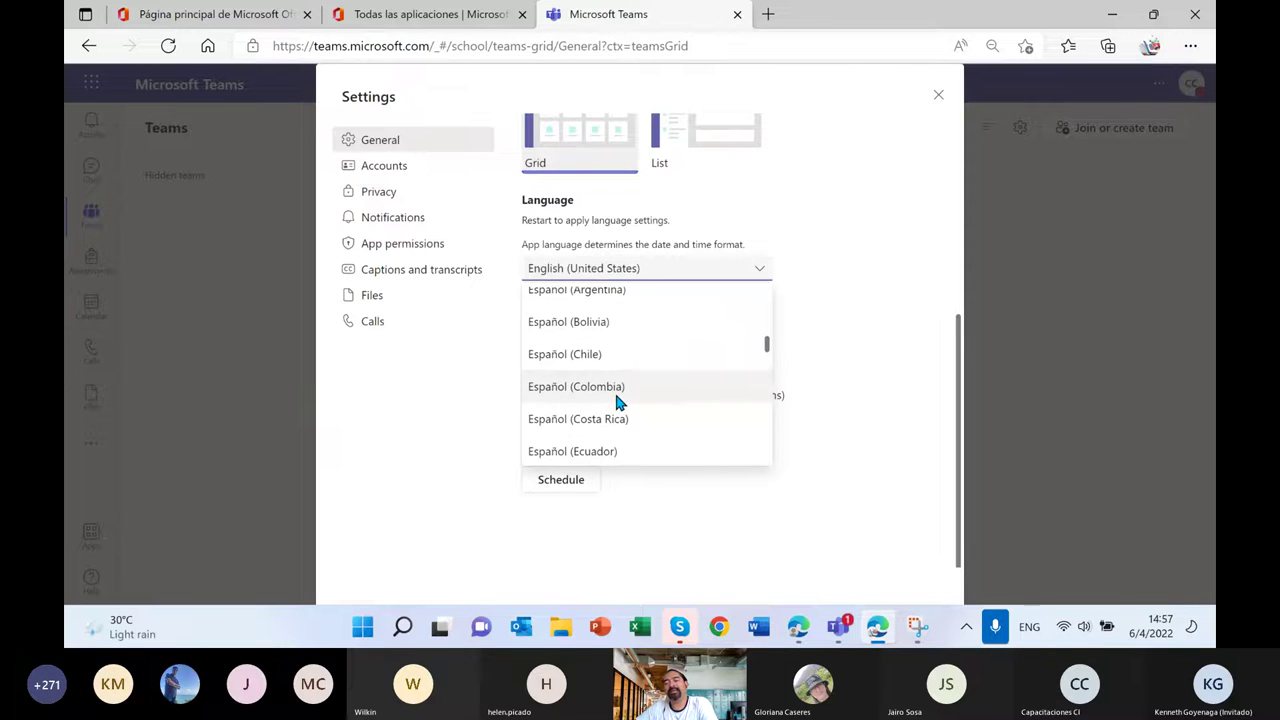
{"action": "left_click", "coordinate": [645, 338]}
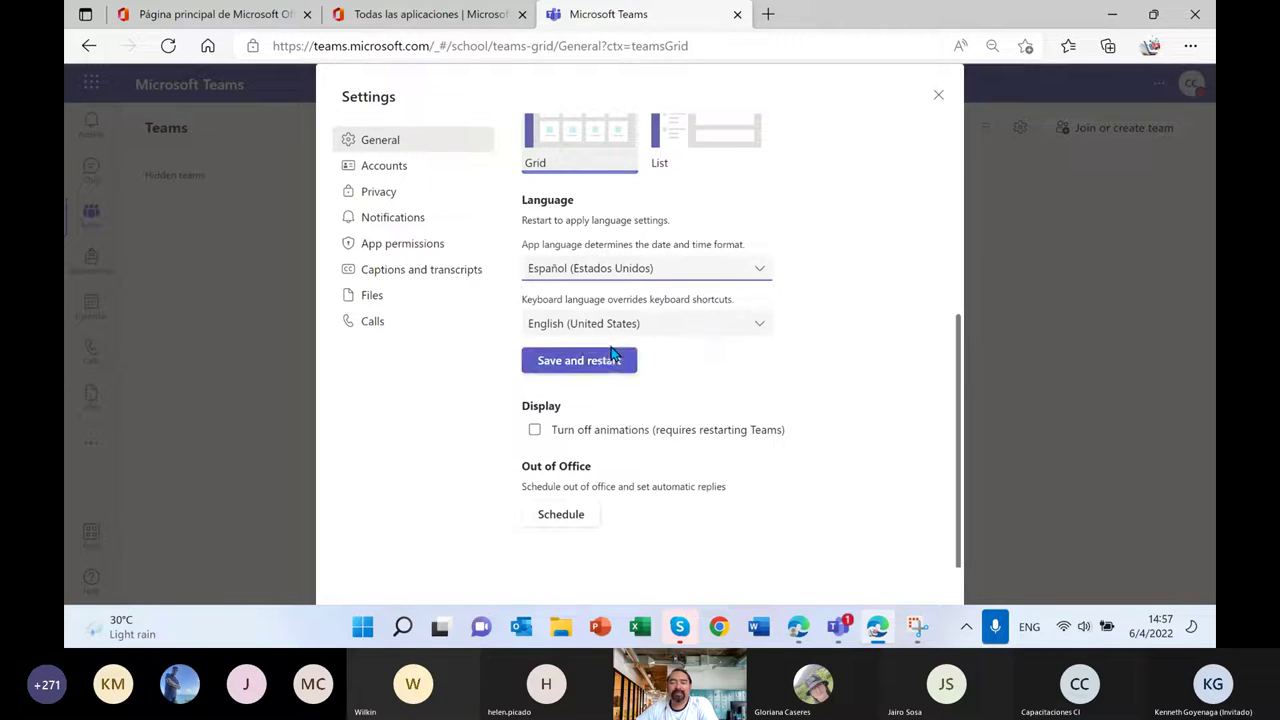
{"action": "left_click", "coordinate": [604, 362]}
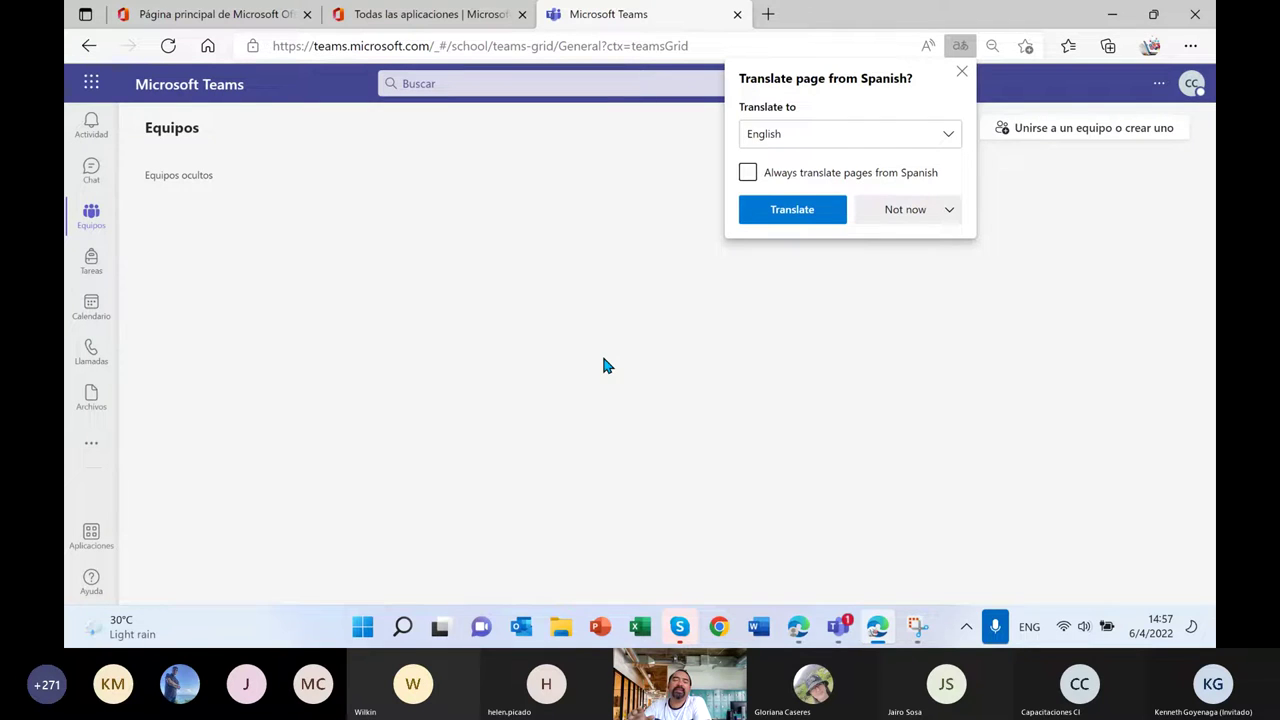
{"action": "left_click", "coordinate": [962, 73]}
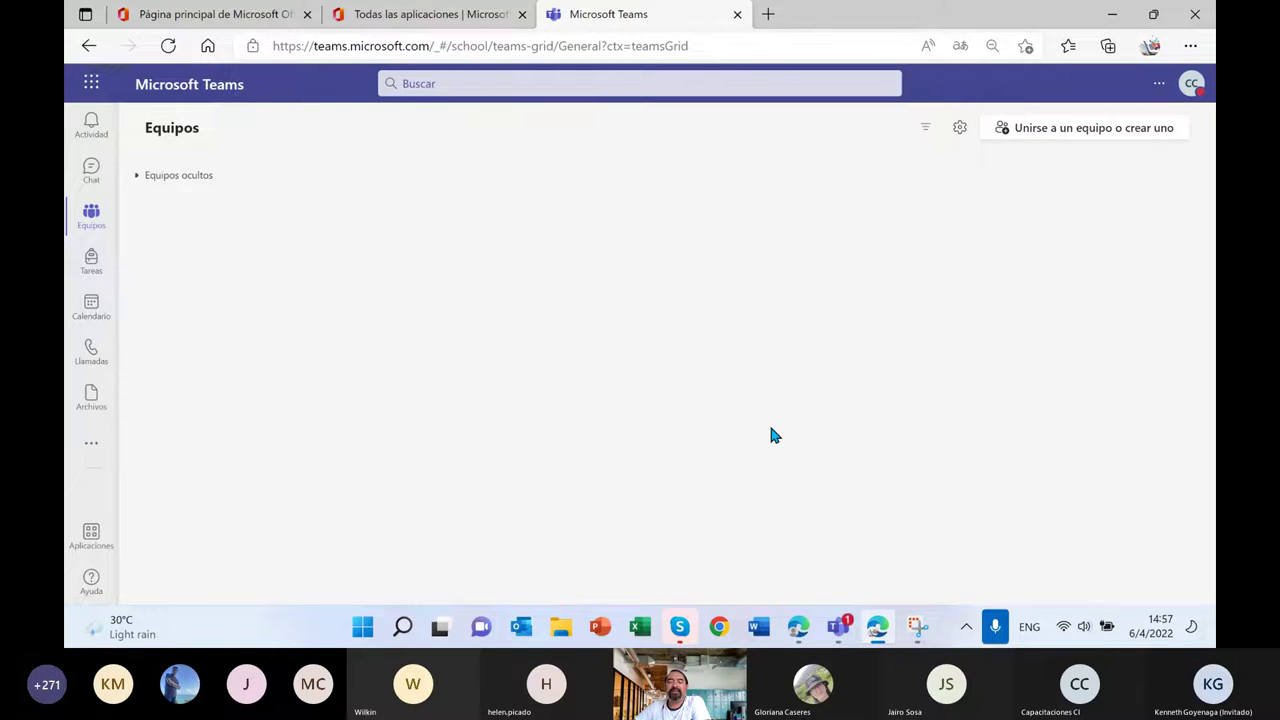
Increase the browser's page zoom by two levels and close its menu.
{"action": "left_click", "coordinate": [1190, 46]}
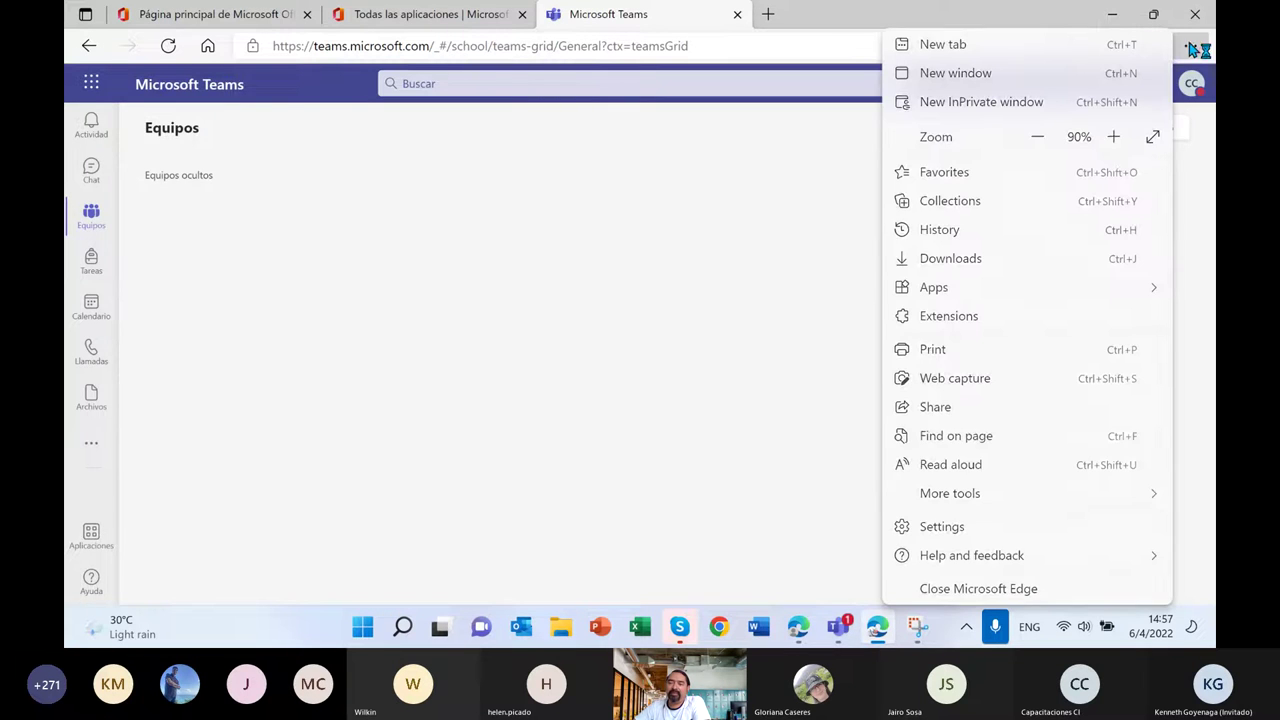
{"action": "left_click", "coordinate": [1113, 136]}
{"action": "left_click", "coordinate": [1113, 136]}
{"action": "left_click", "coordinate": [687, 316]}
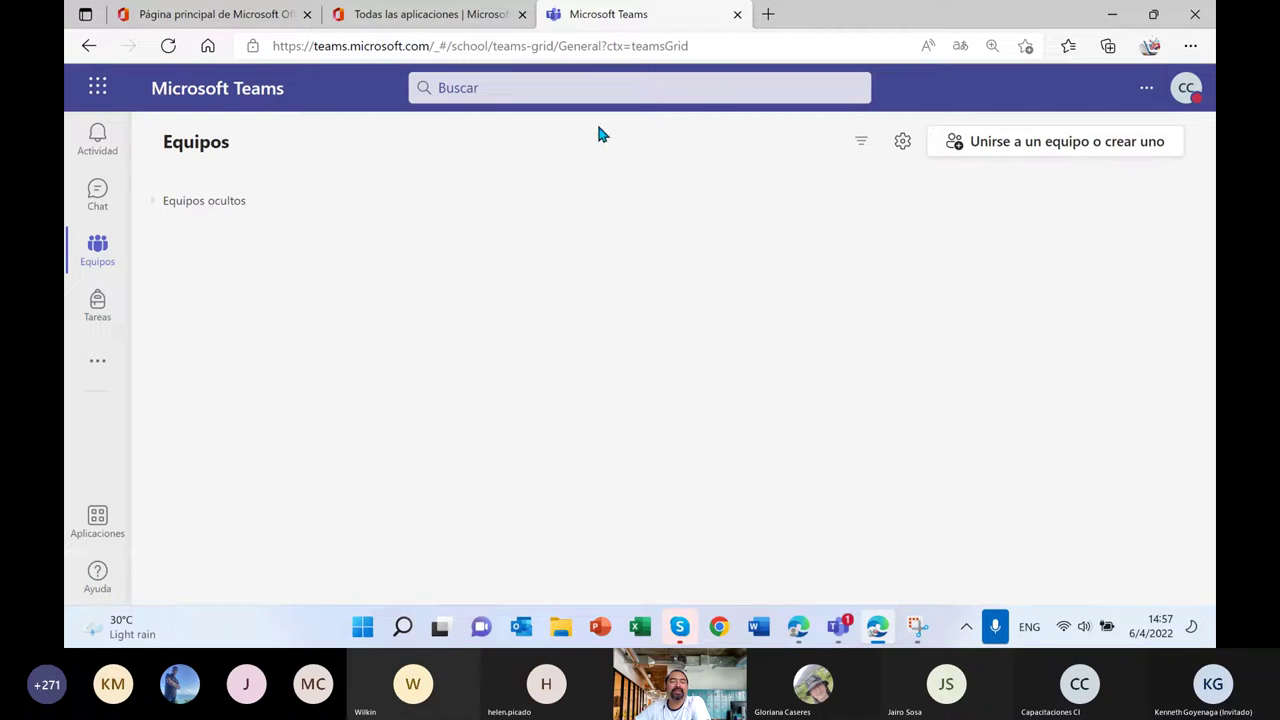
Open the page for joining or creating a team and select its heading text.
{"action": "left_click", "coordinate": [1027, 145]}
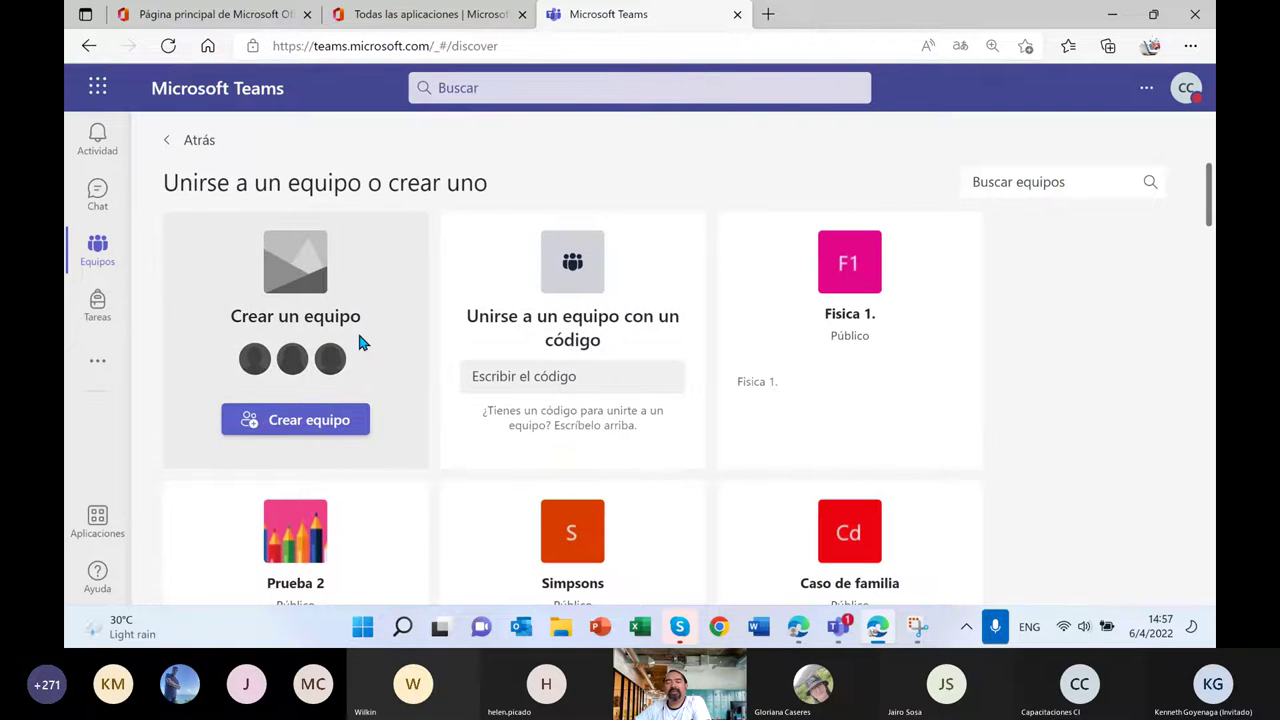
{"action": "triple_click", "coordinate": [168, 182]}
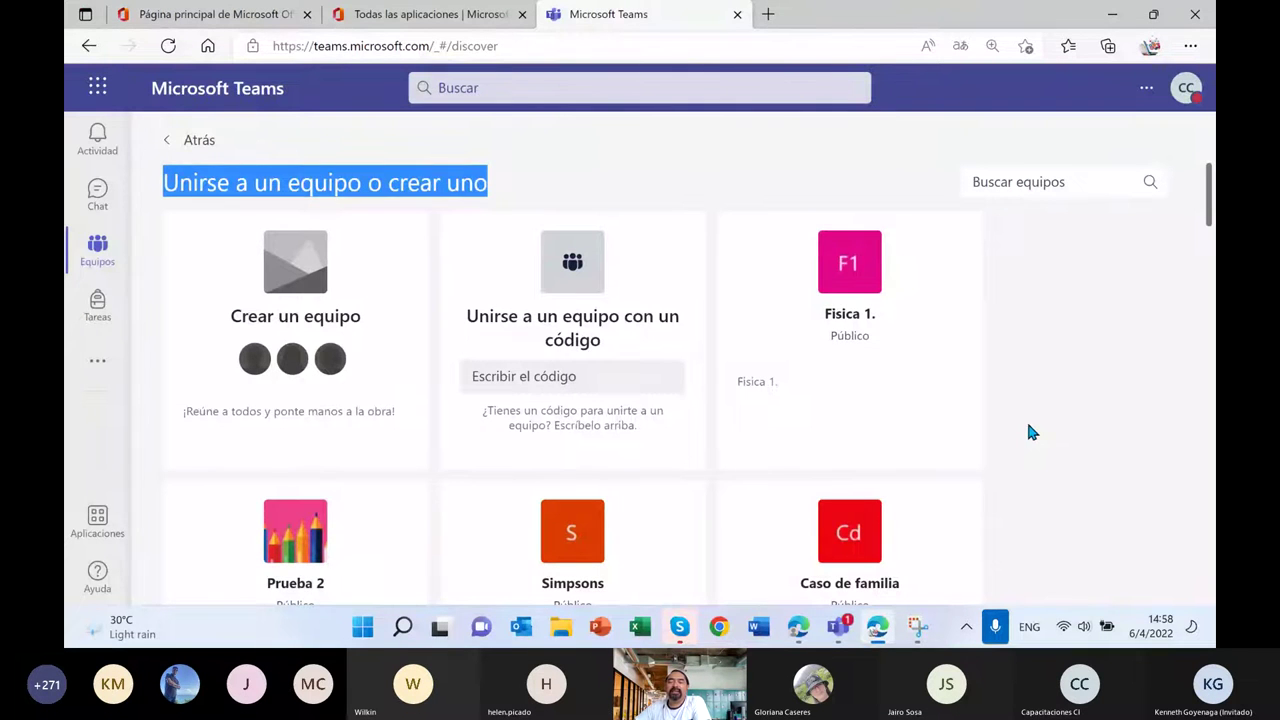
Look through the public teams available to join on the Unirse a un equipo o crear uno page.
{"action": "scroll", "coordinate": [907, 466], "scroll_direction": "down", "scroll_amount": 2}
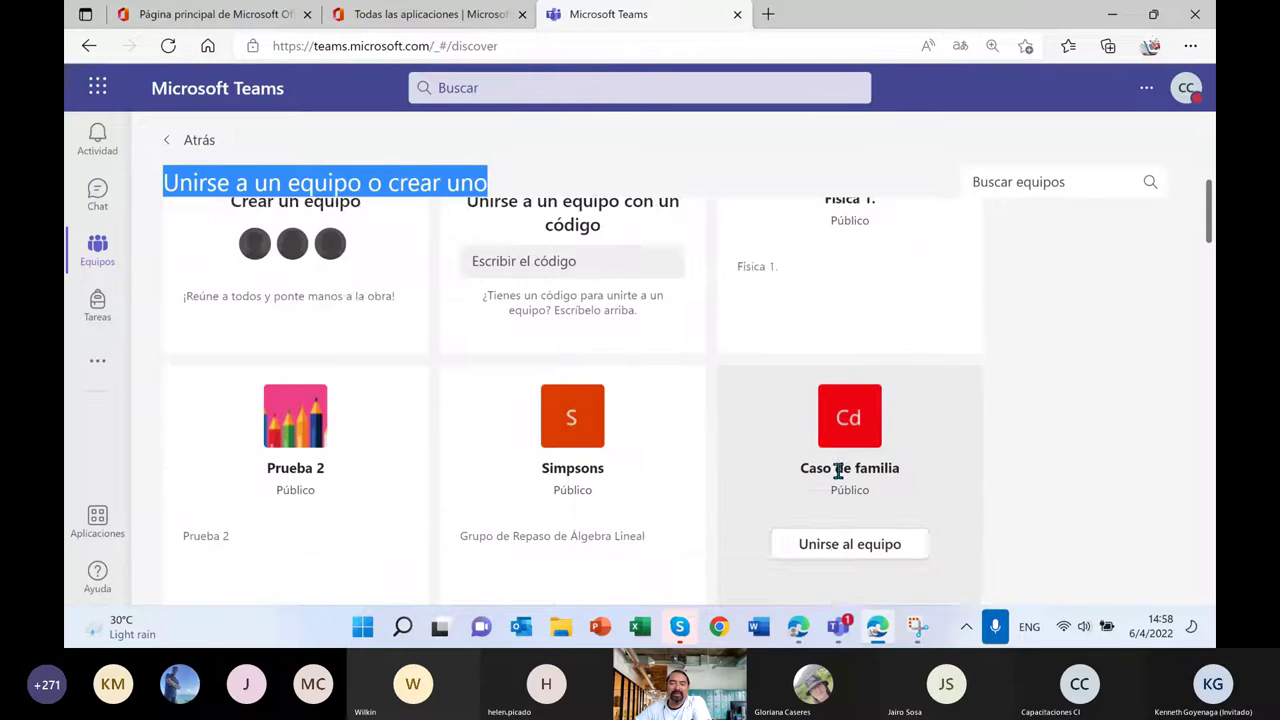
{"action": "scroll", "coordinate": [838, 480], "scroll_direction": "up", "scroll_amount": 2}
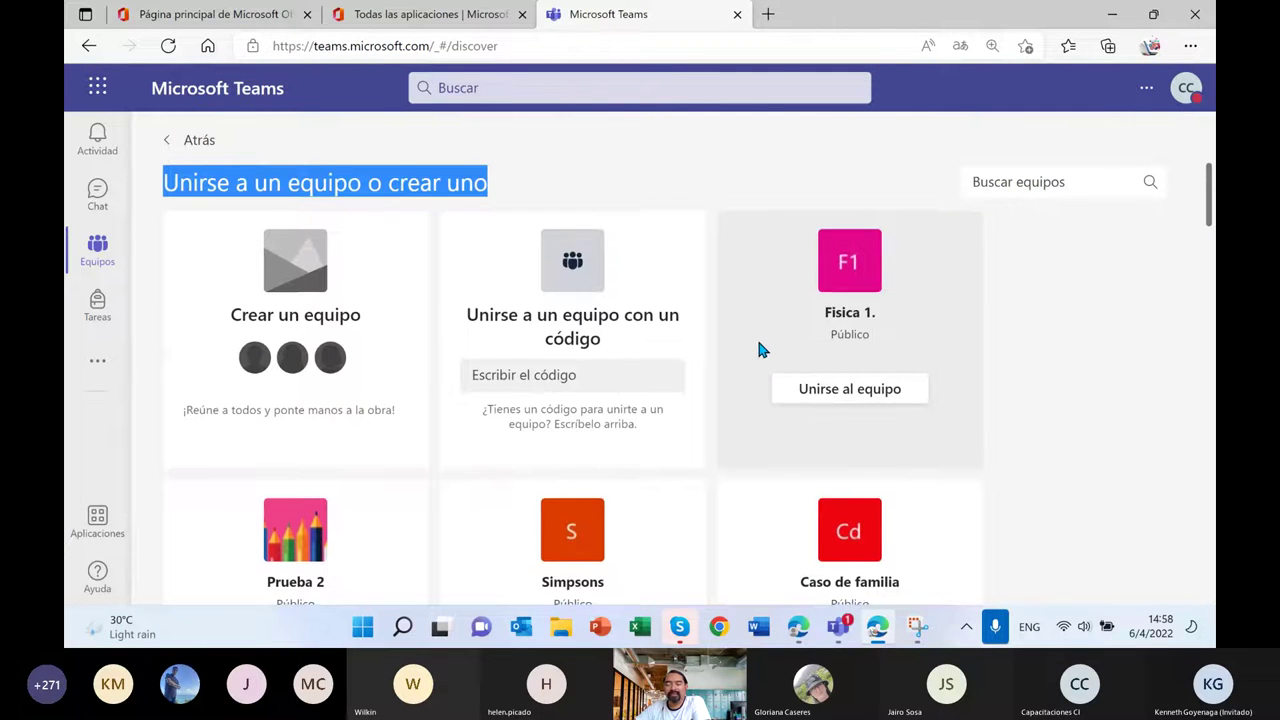
{"action": "scroll", "coordinate": [757, 349], "scroll_direction": "down", "scroll_amount": 2}
{"action": "scroll", "coordinate": [815, 315], "scroll_direction": "up", "scroll_amount": 1}
{"action": "scroll", "coordinate": [386, 414], "scroll_direction": "down", "scroll_amount": 2}
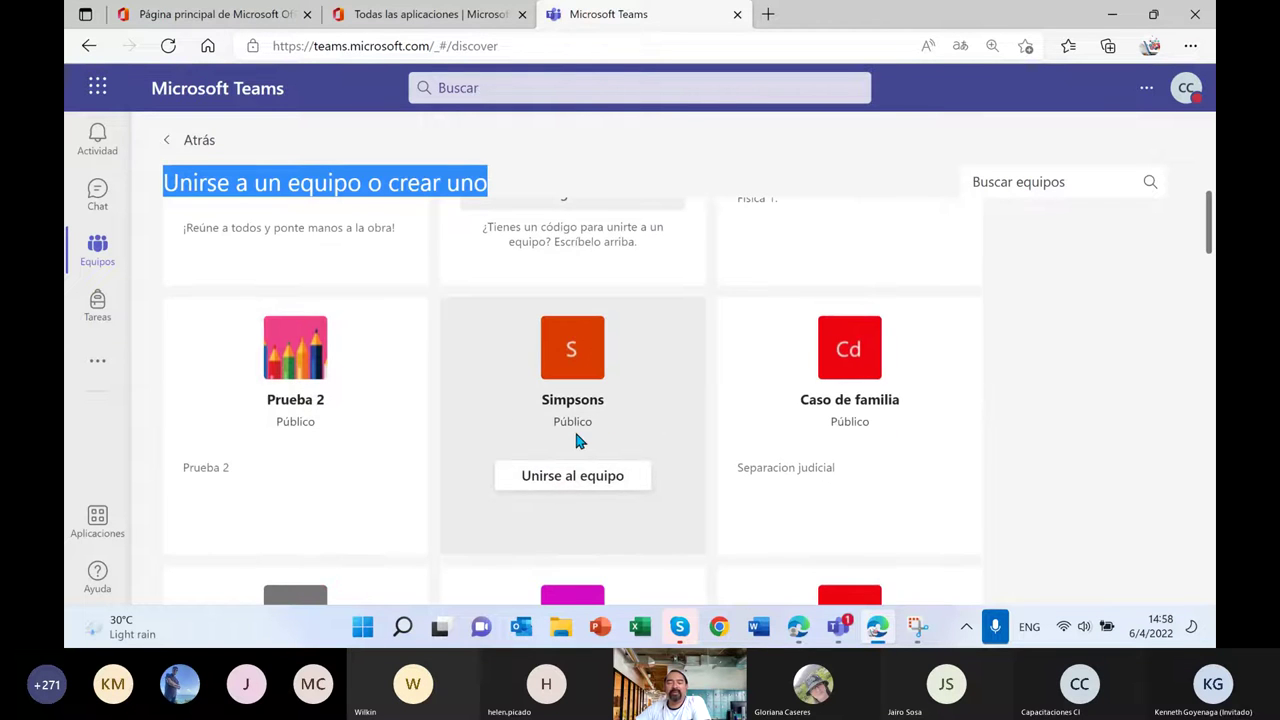
{"action": "scroll", "coordinate": [576, 440], "scroll_direction": "down", "scroll_amount": 3}
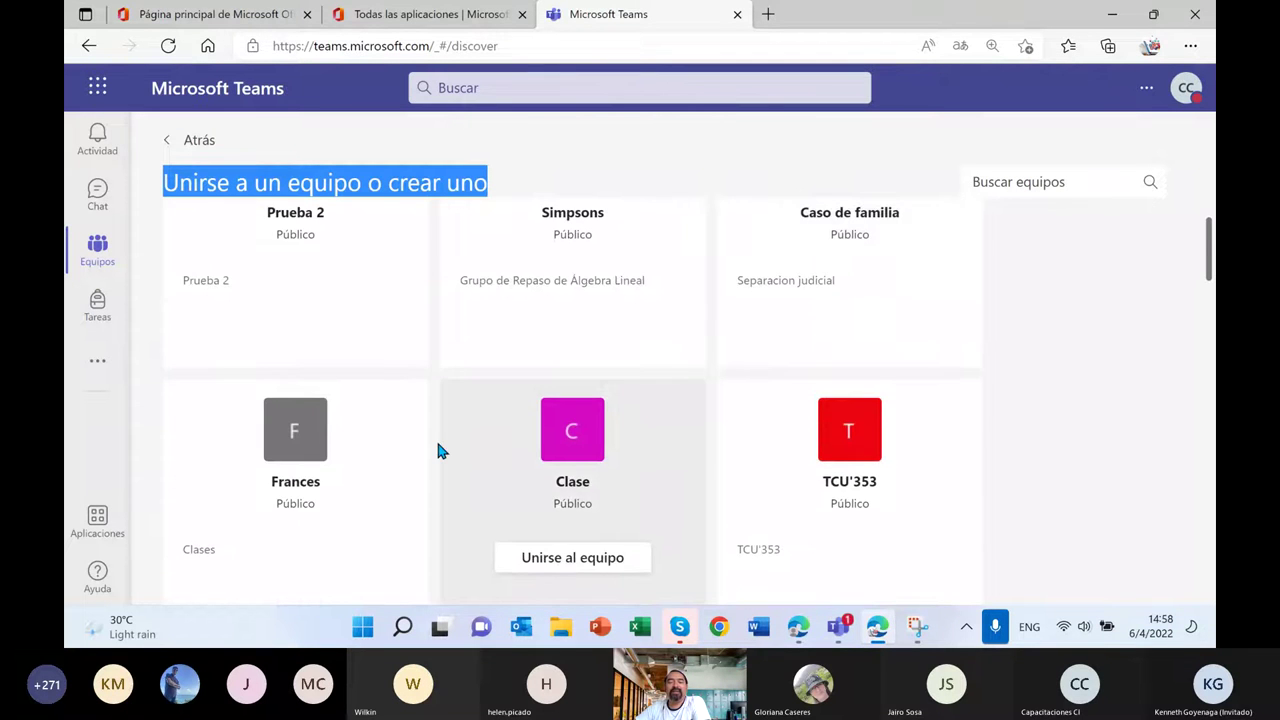
{"action": "scroll", "coordinate": [437, 450], "scroll_direction": "down", "scroll_amount": 3}
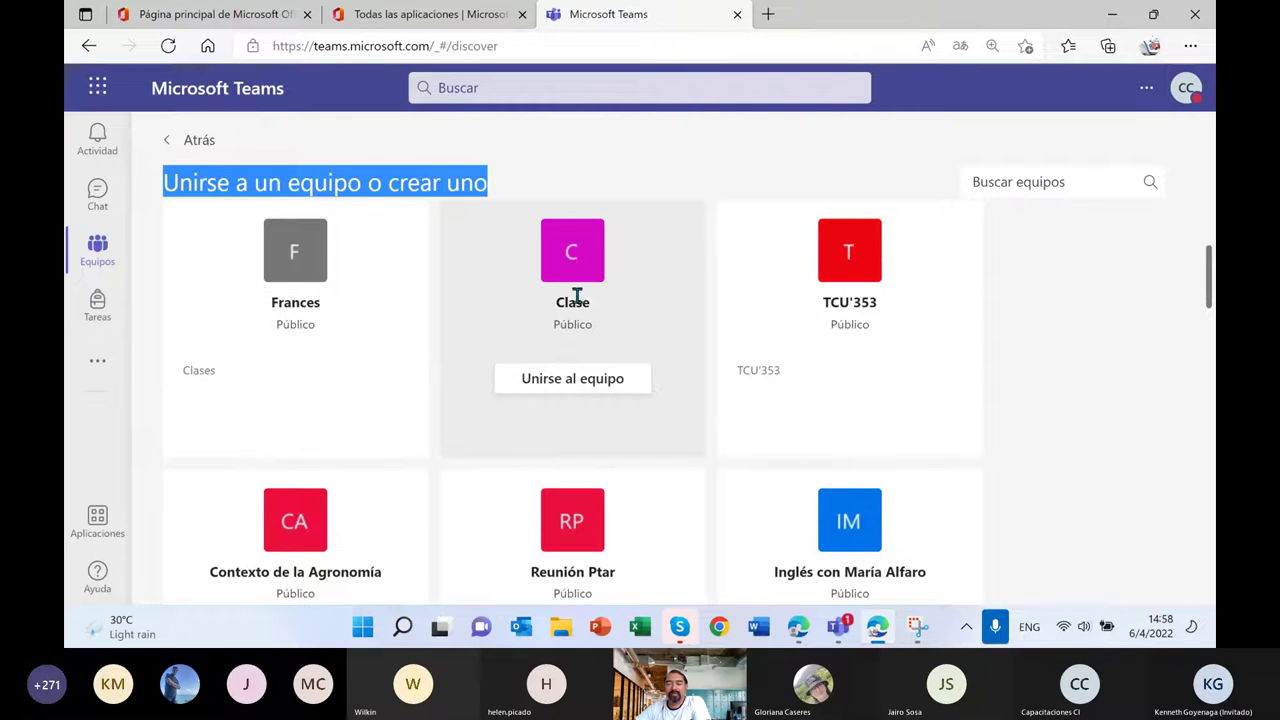
{"action": "scroll", "coordinate": [486, 390], "scroll_direction": "down", "scroll_amount": 4}
{"action": "scroll", "coordinate": [496, 412], "scroll_direction": "down", "scroll_amount": 9}
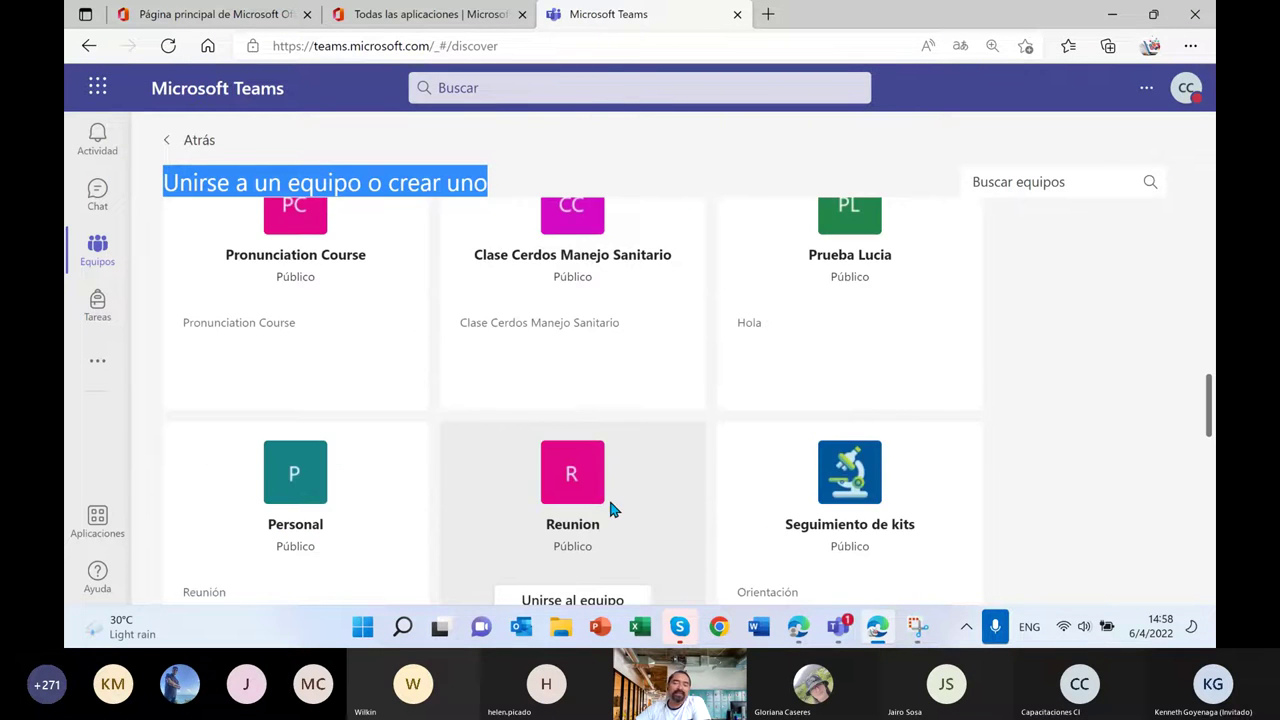
{"action": "scroll", "coordinate": [608, 496], "scroll_direction": "down", "scroll_amount": 9}
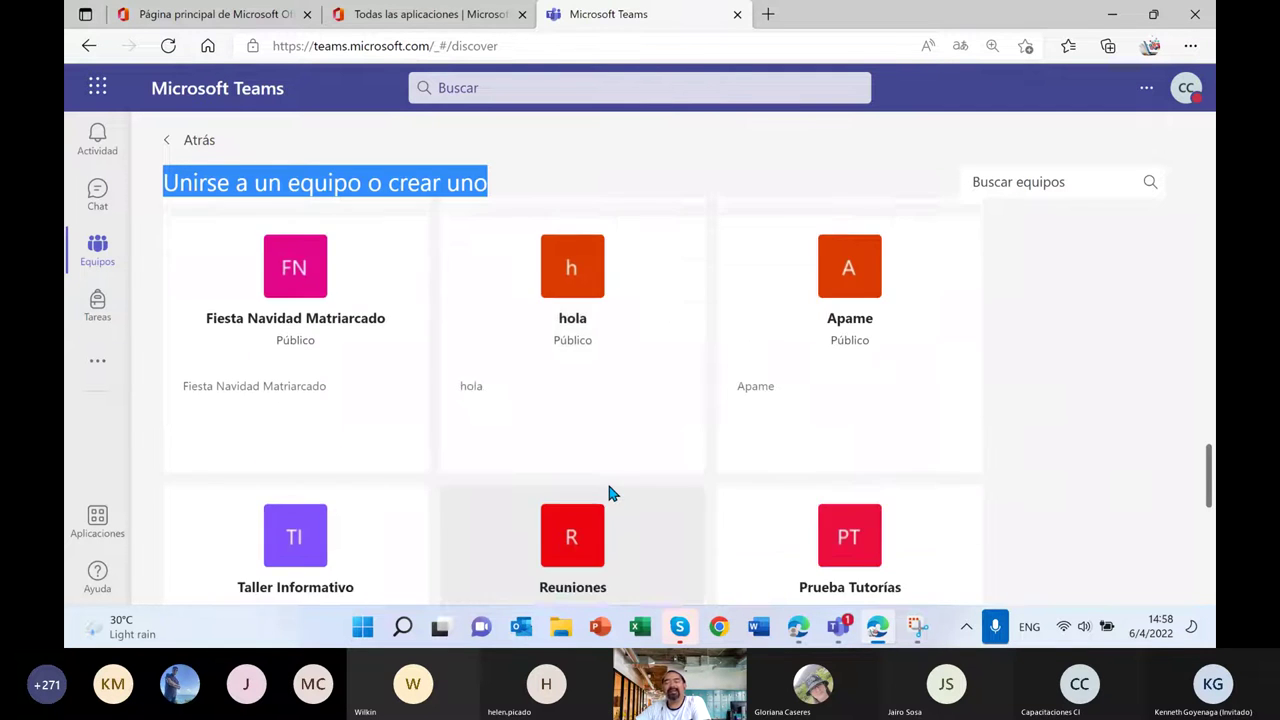
{"action": "scroll", "coordinate": [605, 485], "scroll_direction": "up", "scroll_amount": 15}
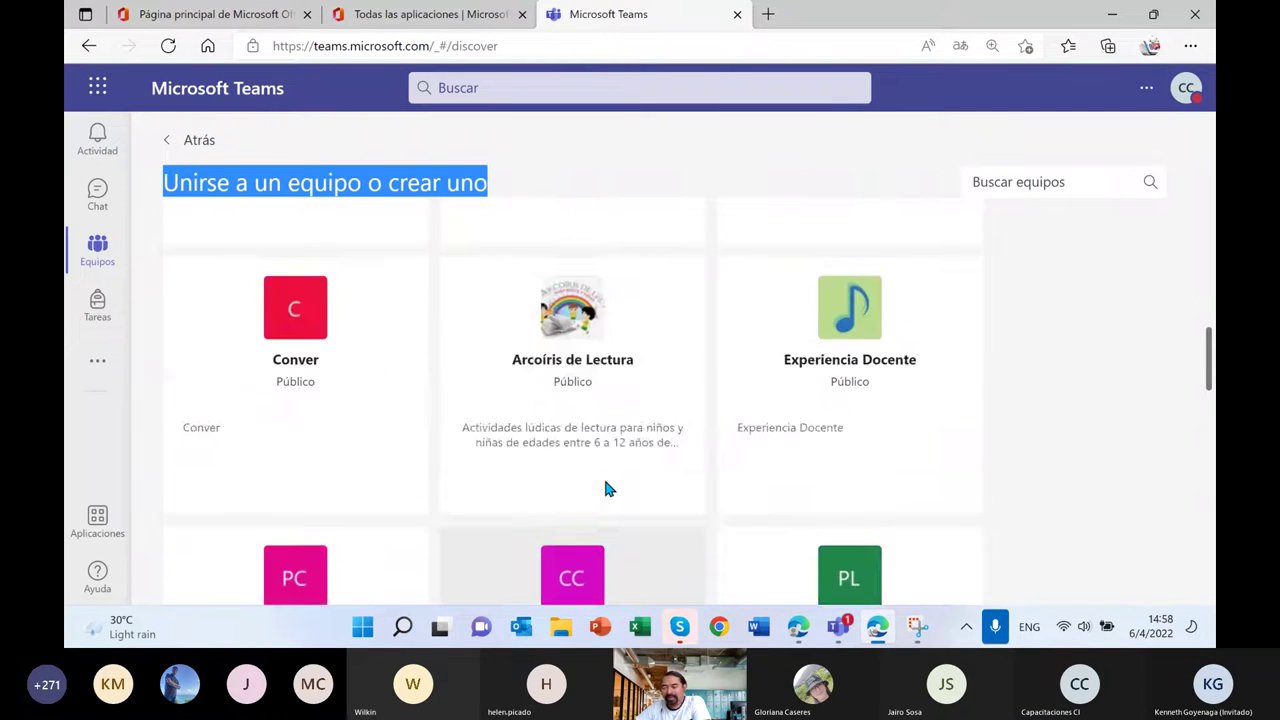
{"action": "scroll", "coordinate": [605, 487], "scroll_direction": "up", "scroll_amount": 6}
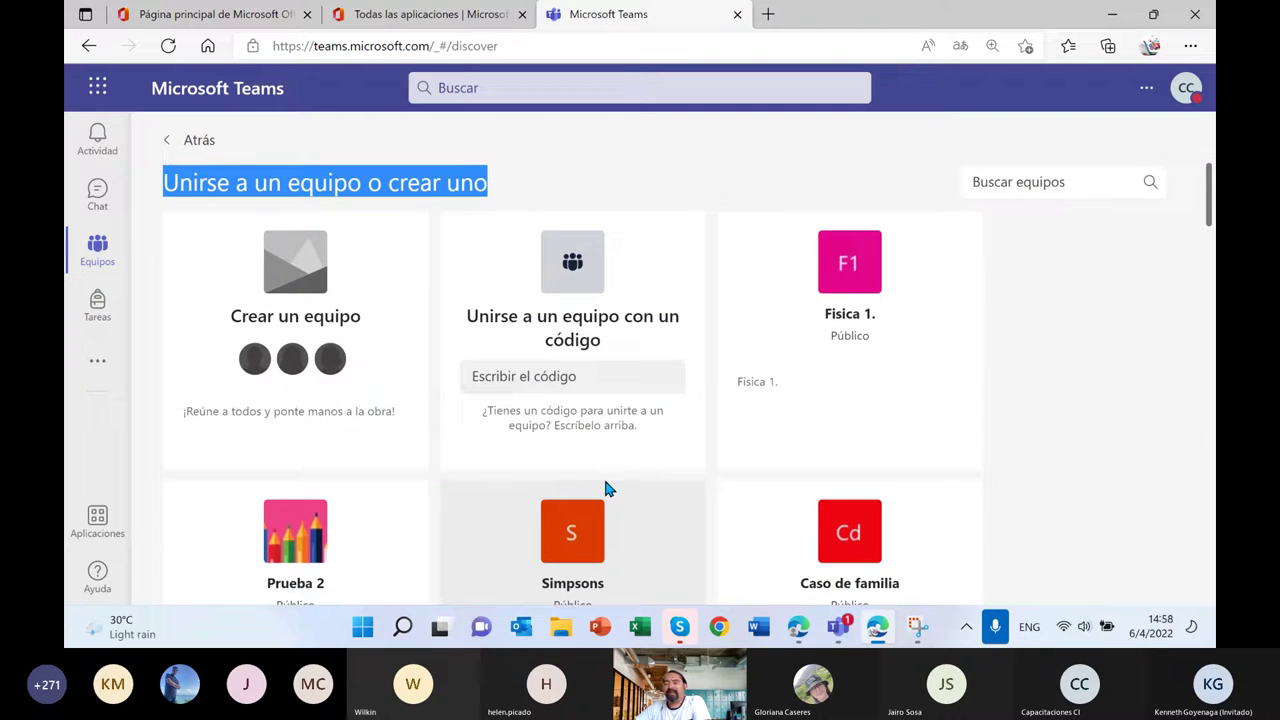
{"action": "mouse_move", "coordinate": [872, 395]}
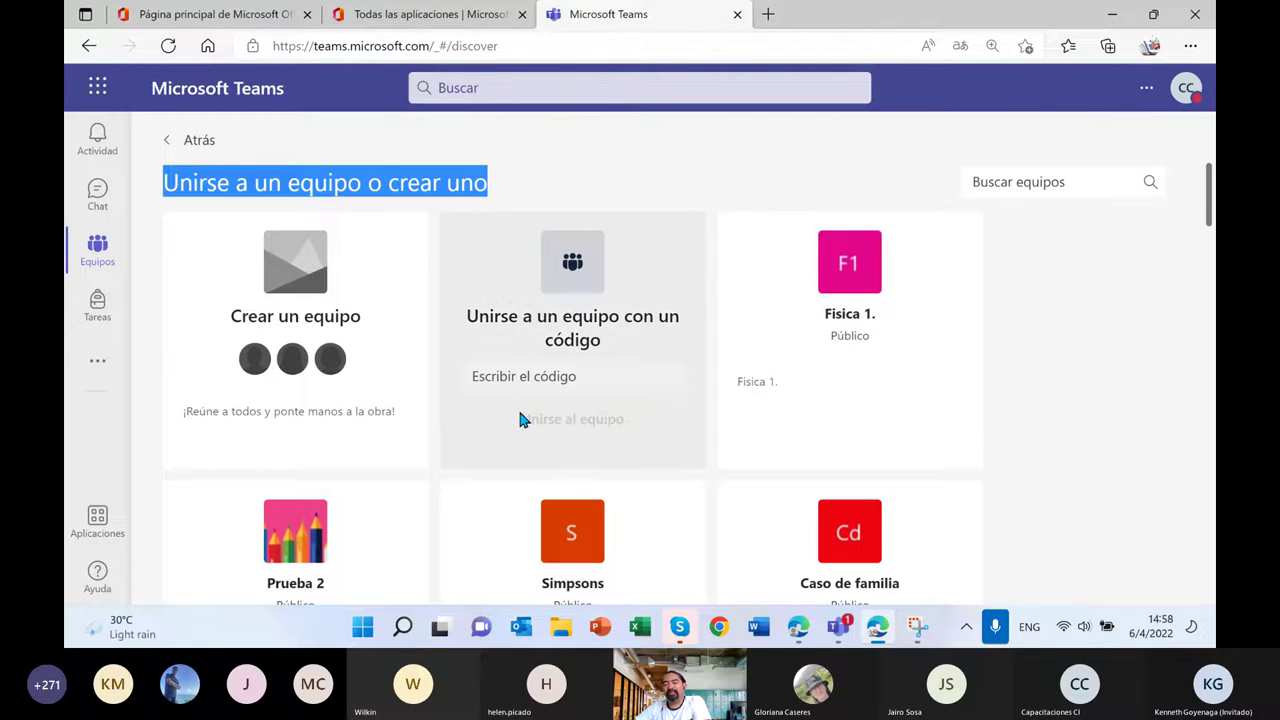
{"action": "mouse_move", "coordinate": [955, 288]}
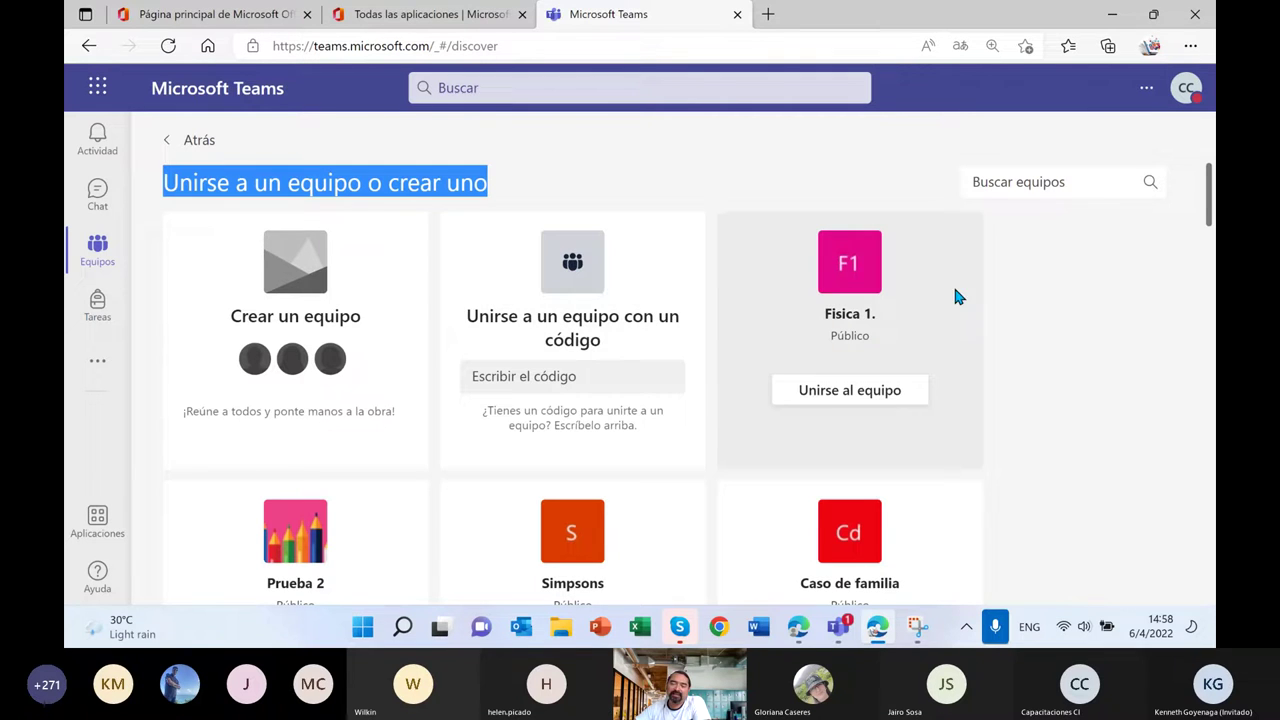
{"action": "left_click", "coordinate": [902, 390]}
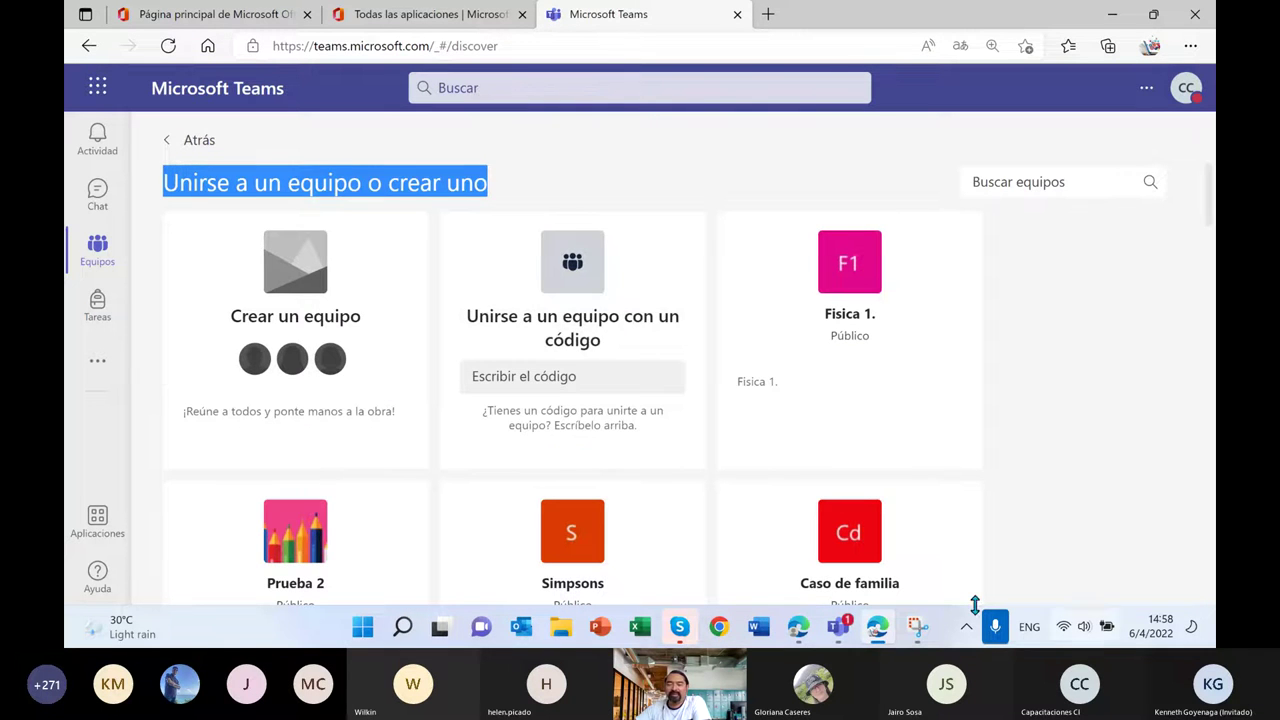
Switch to Snipping Tool, capture the join-or-create page, and mark the Crear un equipo card with a yellow number 1 and a highlighted title.
{"action": "left_click", "coordinate": [918, 627]}
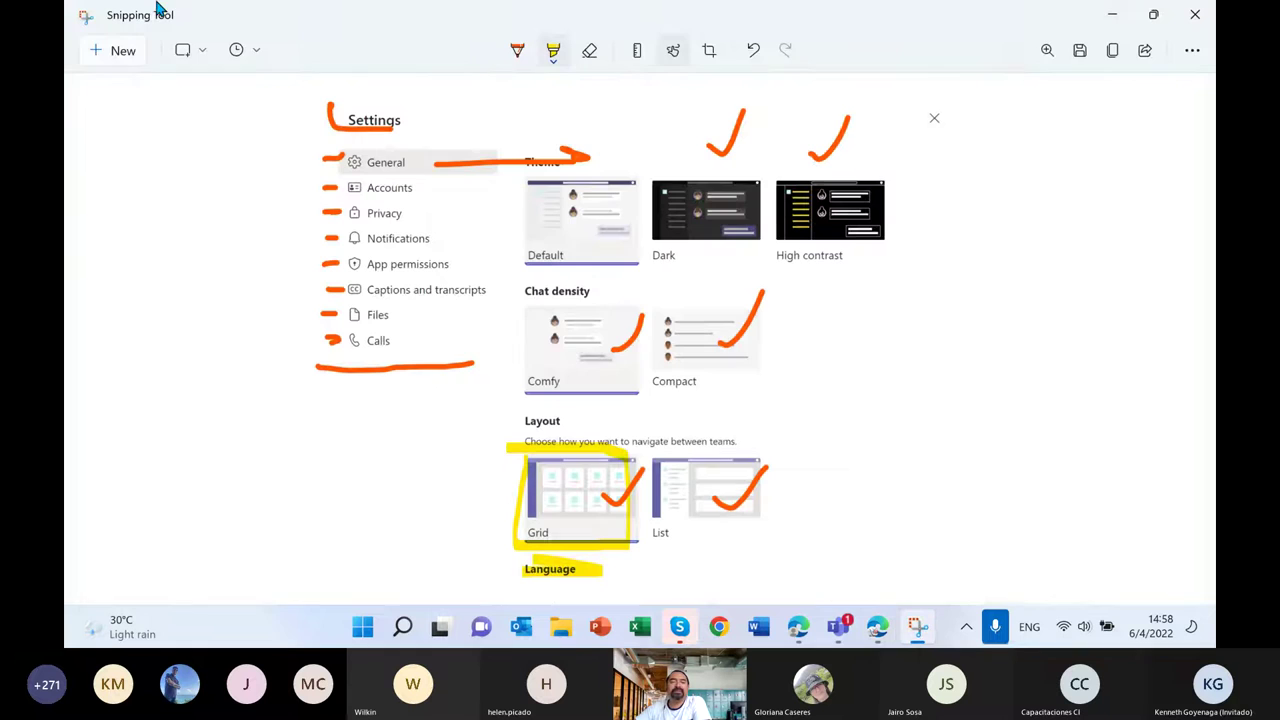
{"action": "left_click", "coordinate": [119, 52]}
{"action": "left_click_drag", "start_coordinate": [67, 62], "coordinate": [1182, 597]}
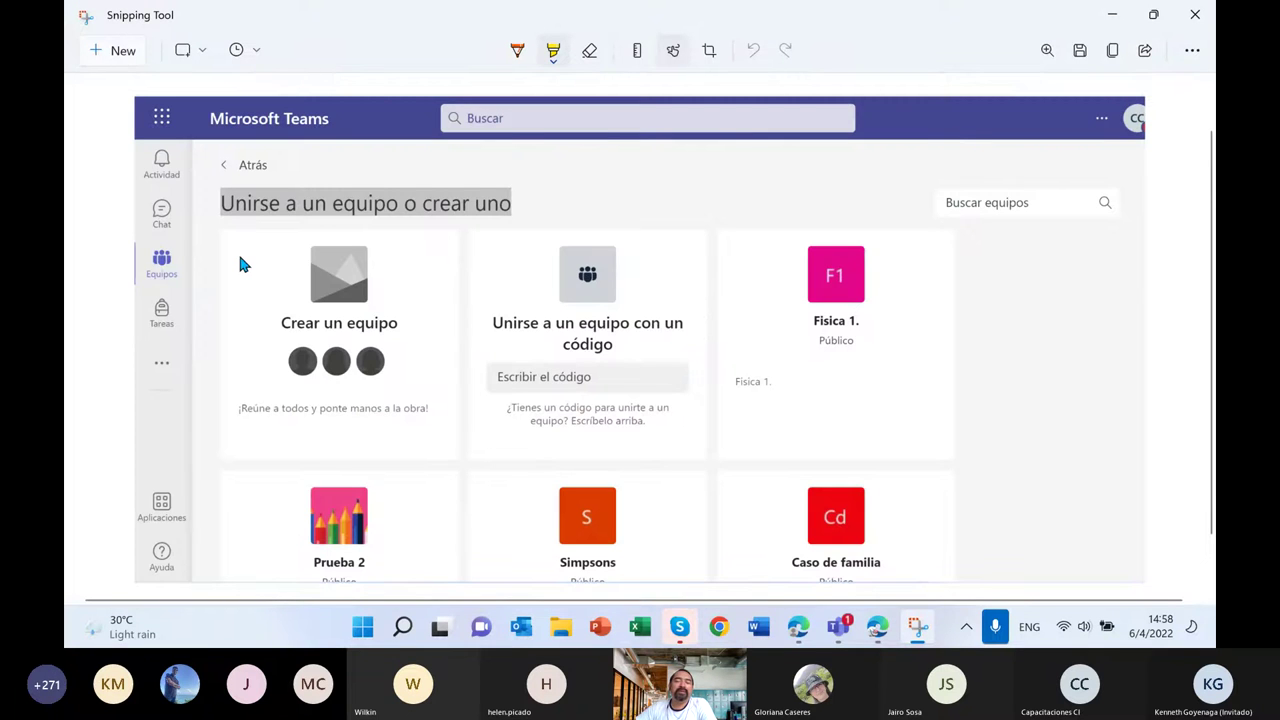
{"action": "left_click_drag", "start_coordinate": [232, 264], "coordinate": [258, 265]}
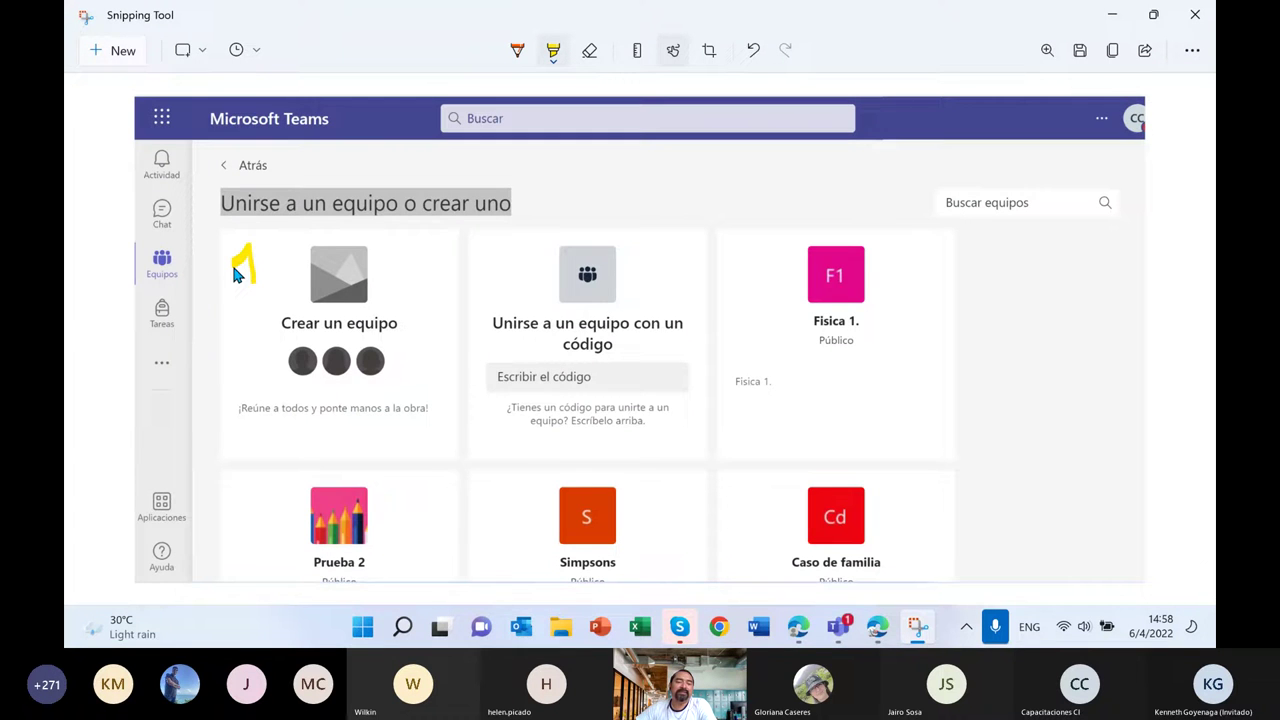
{"action": "left_click_drag", "start_coordinate": [285, 325], "coordinate": [396, 325]}
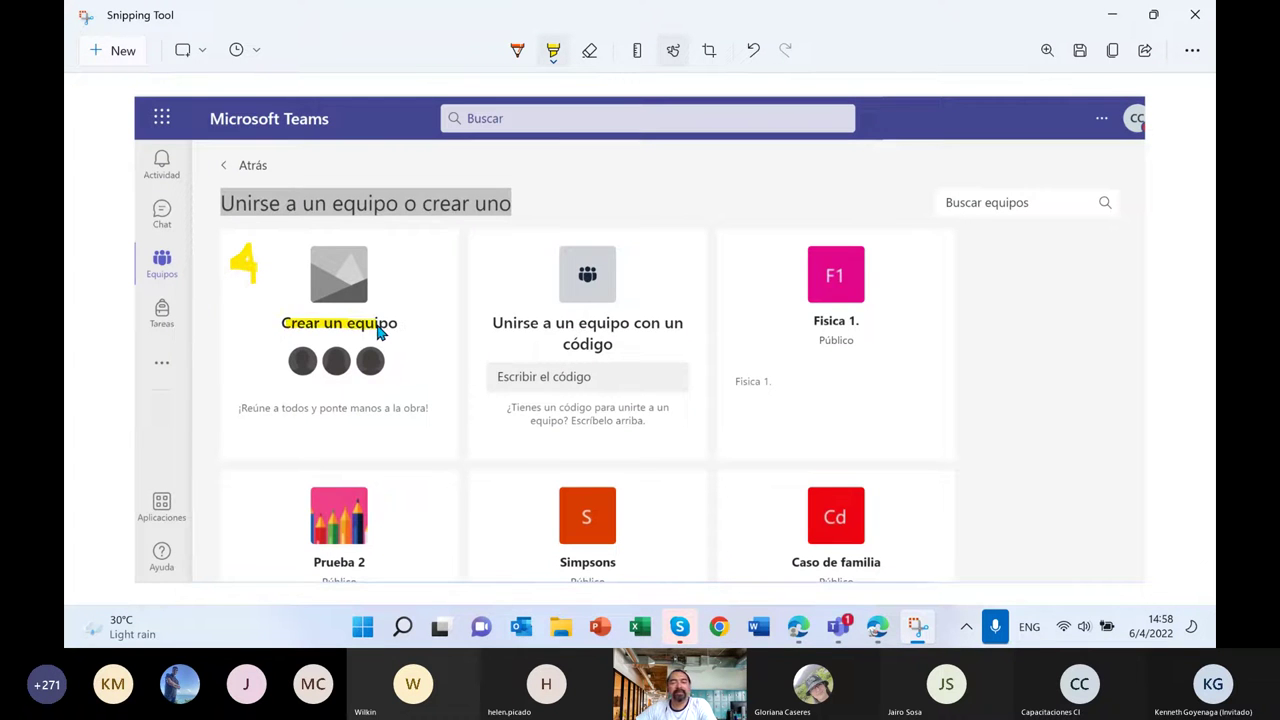
Mark the join-by-code card with a light blue number 2, highlight its title and code field, and minimize the snip.
{"action": "left_click", "coordinate": [552, 52]}
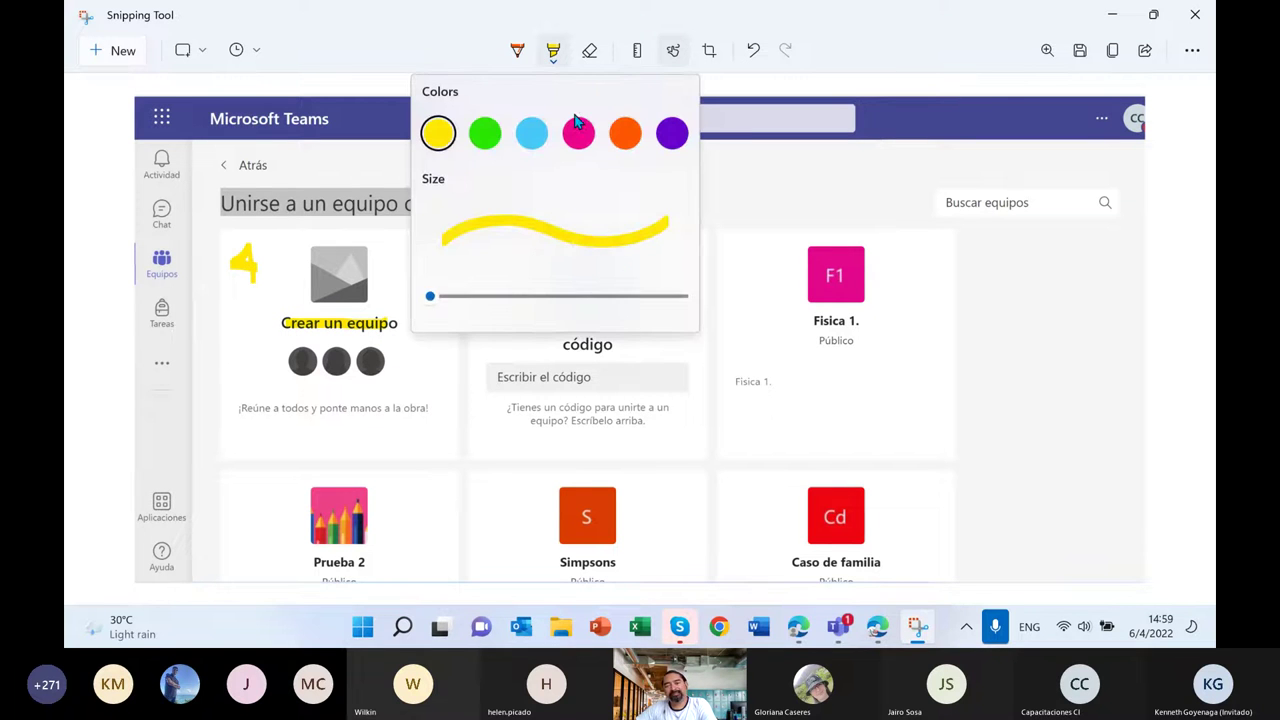
{"action": "left_click", "coordinate": [532, 132]}
{"action": "mouse_move", "coordinate": [481, 240]}
{"action": "left_mouse_down"}
{"action": "mouse_move", "coordinate": [496, 223]}
{"action": "mouse_move", "coordinate": [510, 250]}
{"action": "left_mouse_up"}
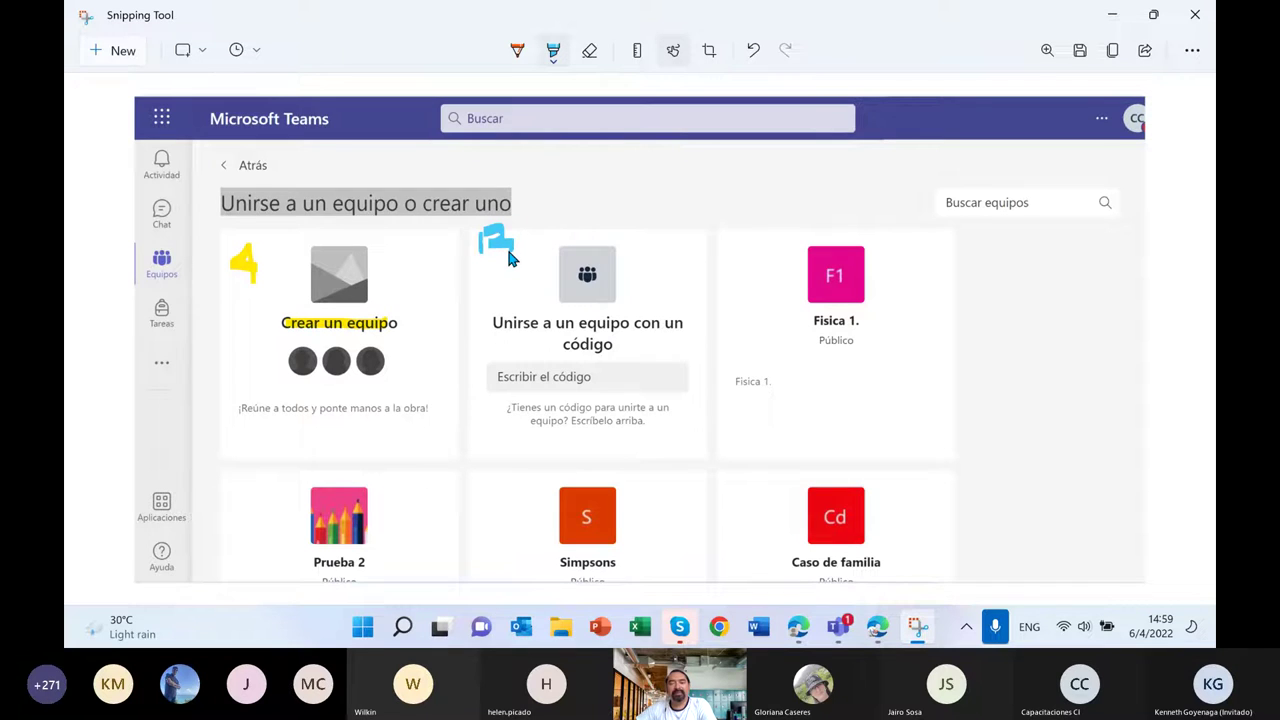
{"action": "left_click_drag", "start_coordinate": [488, 326], "coordinate": [674, 329]}
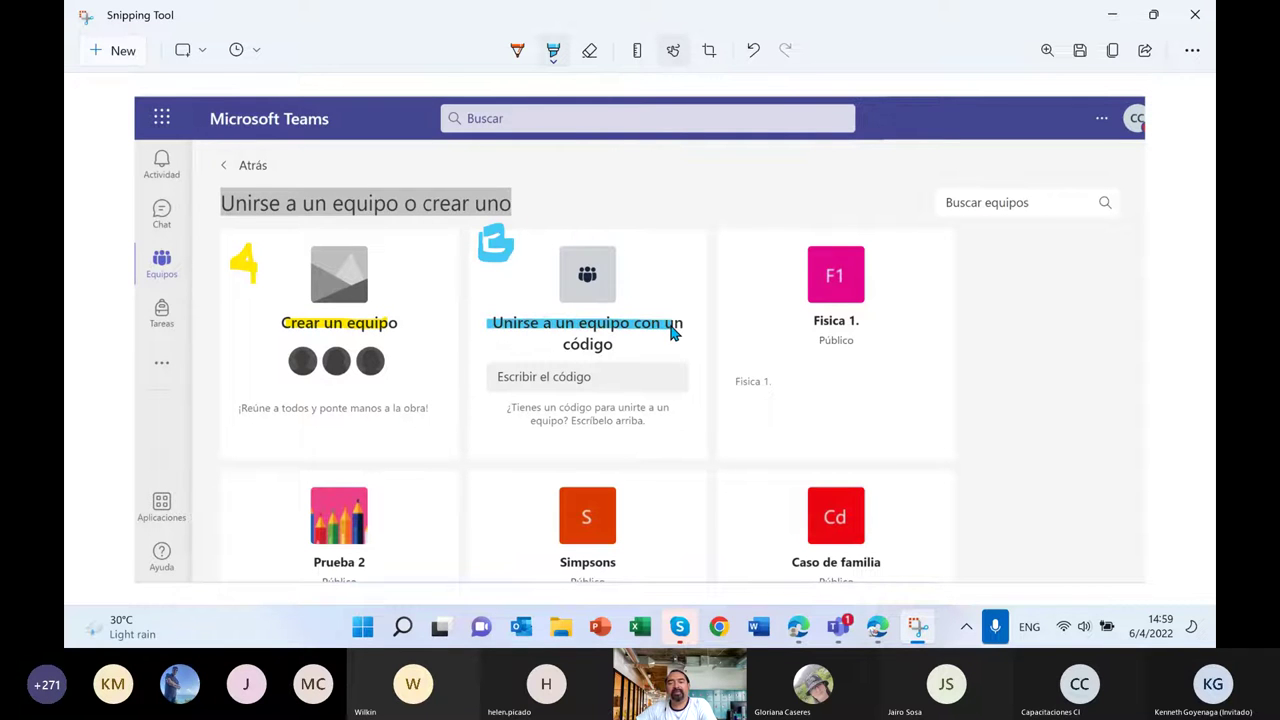
{"action": "left_click_drag", "start_coordinate": [566, 345], "coordinate": [614, 345]}
{"action": "mouse_move", "coordinate": [498, 378]}
{"action": "left_mouse_down"}
{"action": "mouse_move", "coordinate": [674, 375]}
{"action": "mouse_move", "coordinate": [528, 385]}
{"action": "mouse_move", "coordinate": [669, 377]}
{"action": "mouse_move", "coordinate": [640, 383]}
{"action": "left_mouse_up"}
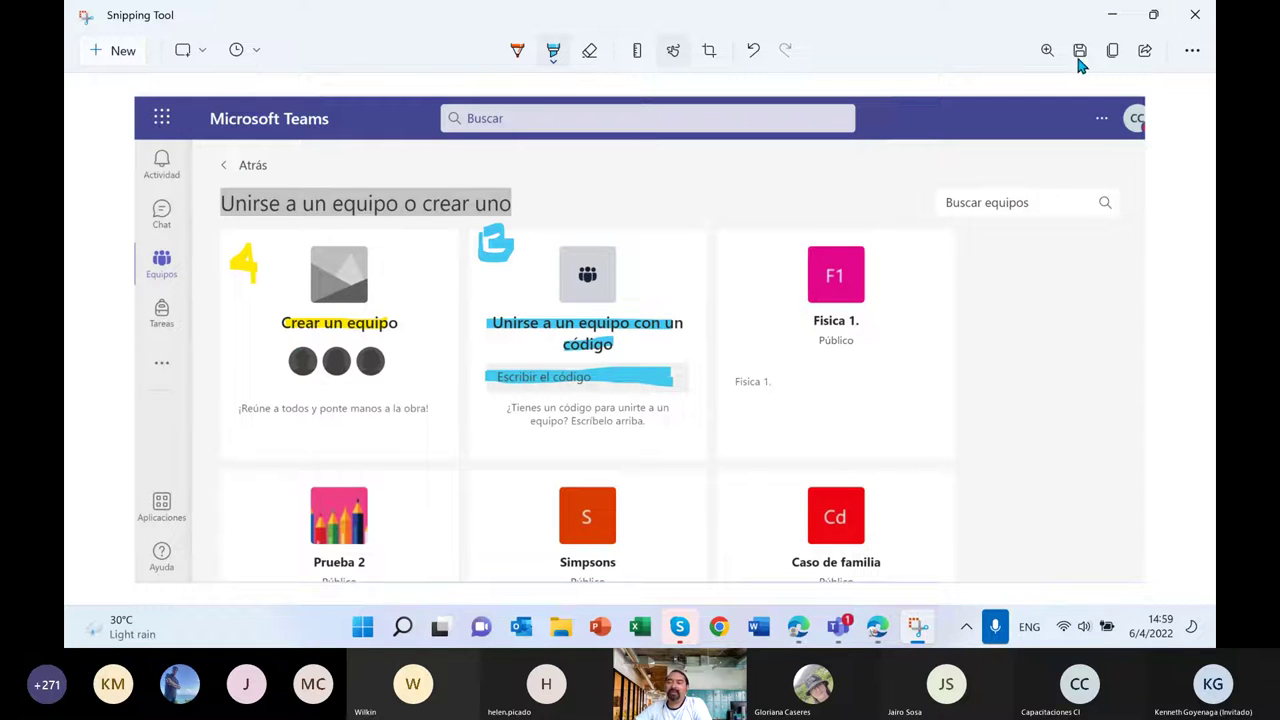
{"action": "left_click", "coordinate": [1115, 16]}
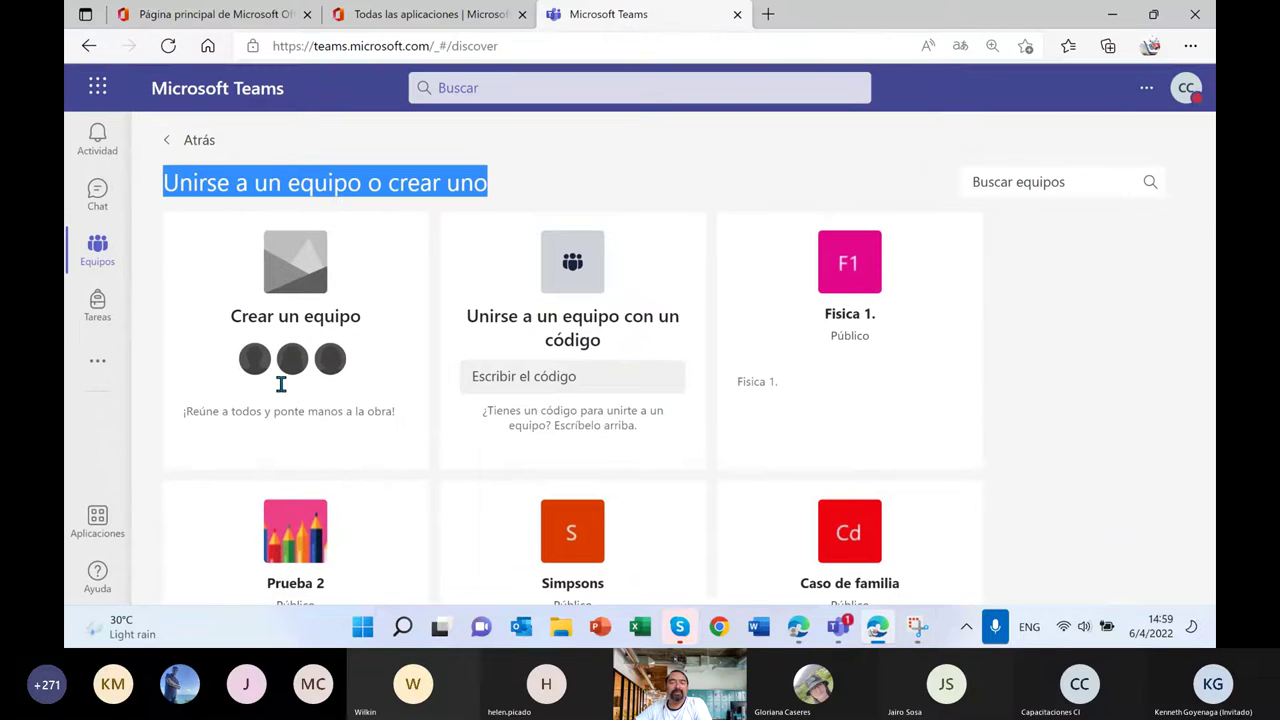
{"action": "mouse_move", "coordinate": [290, 432]}
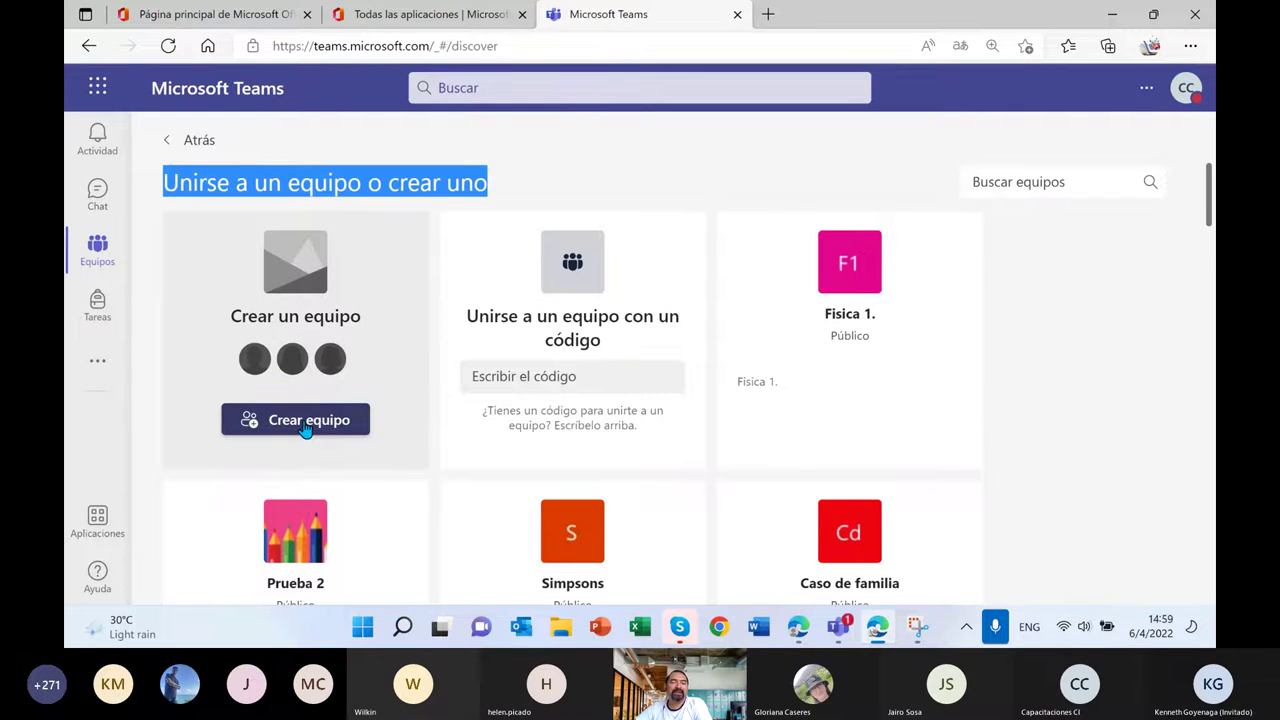
{"action": "left_click", "coordinate": [305, 424]}
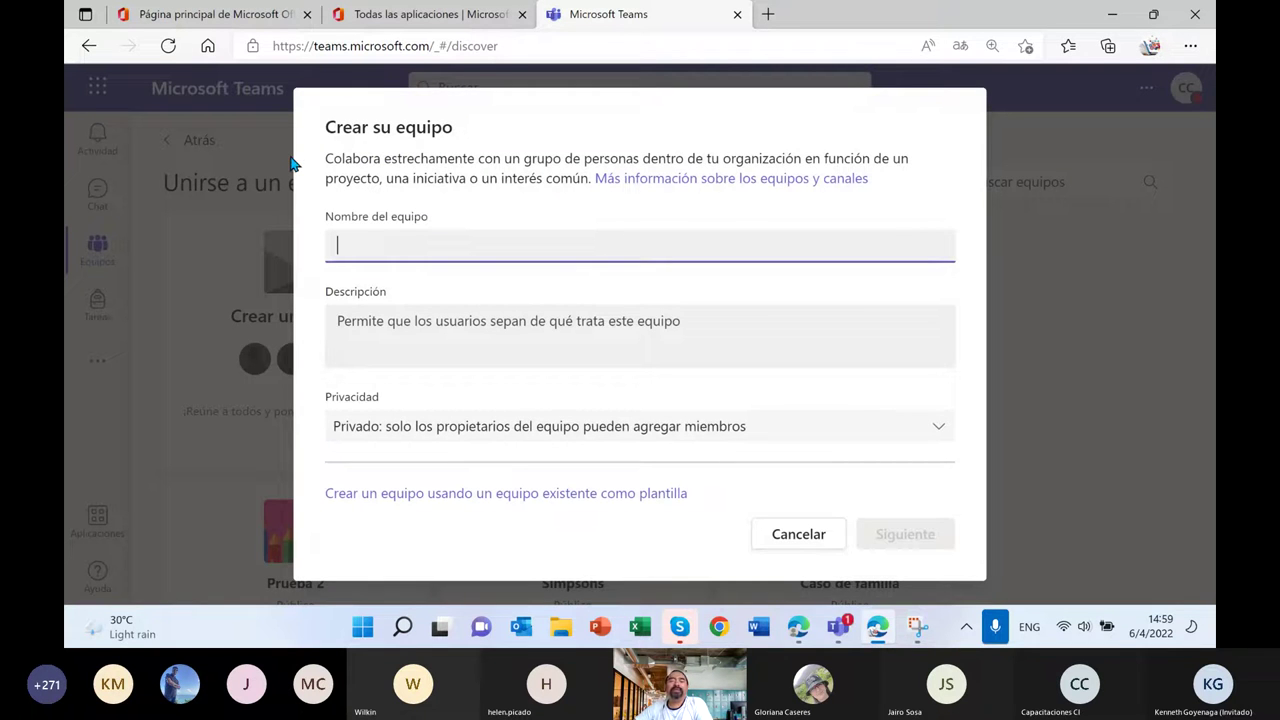
{"action": "left_click", "coordinate": [799, 535]}
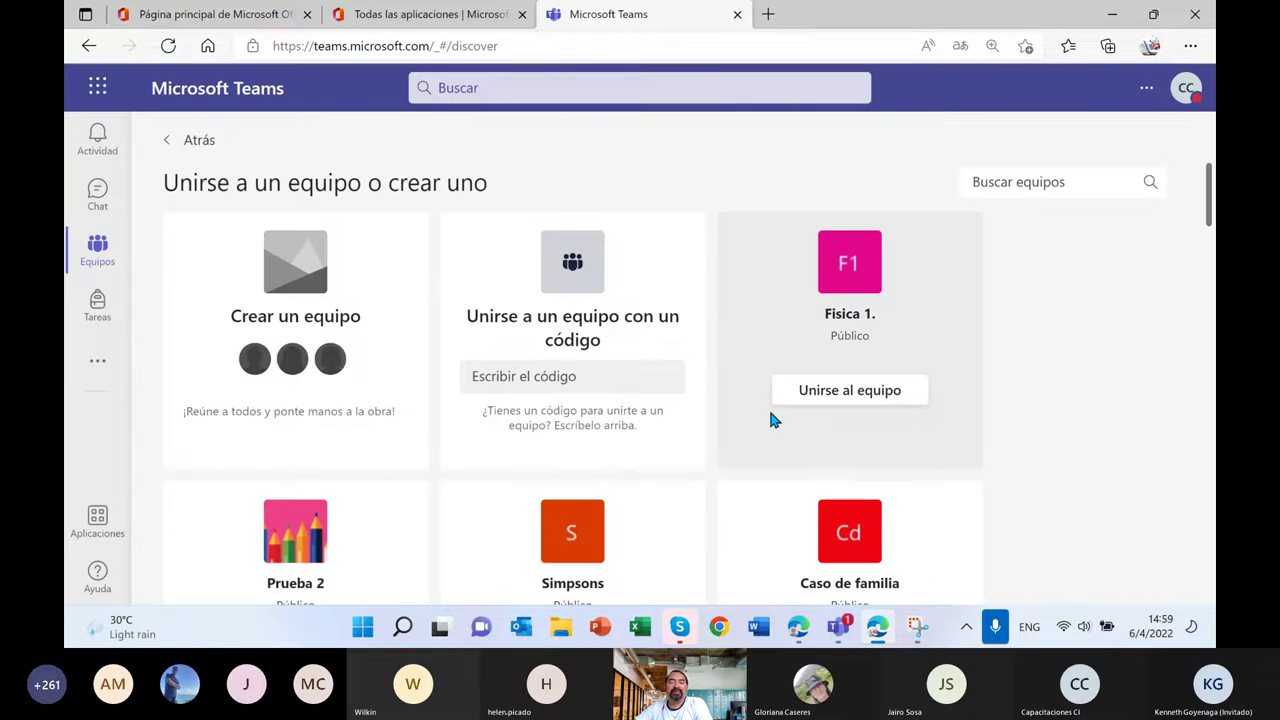
View the signed-in account's details in the profile options and close them again.
{"action": "mouse_move", "coordinate": [265, 418]}
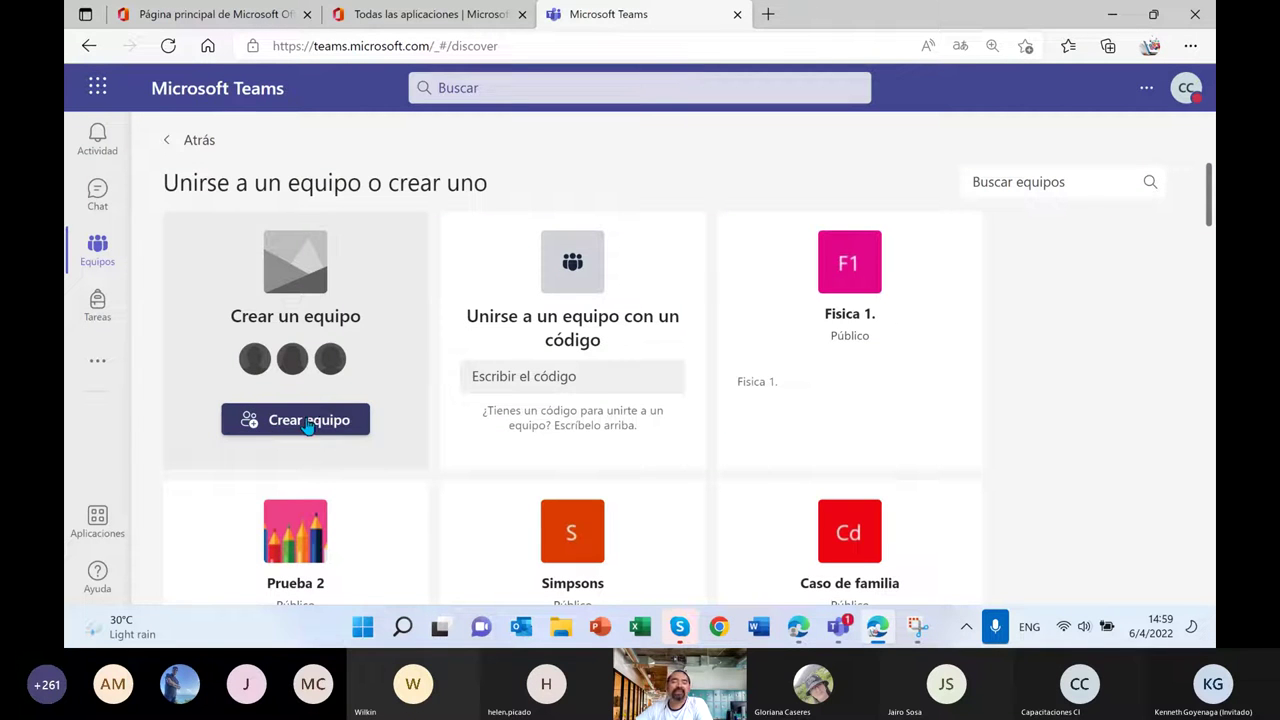
{"action": "left_click", "coordinate": [1192, 102]}
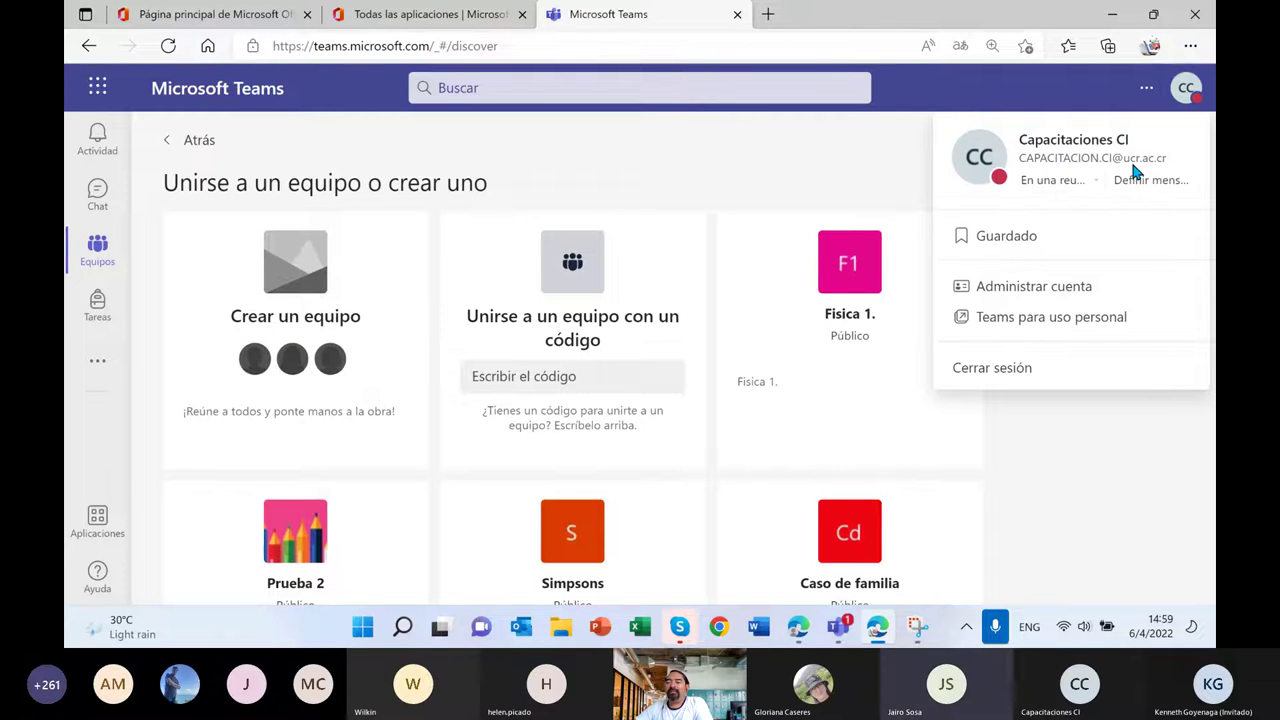
{"action": "left_click", "coordinate": [690, 150]}
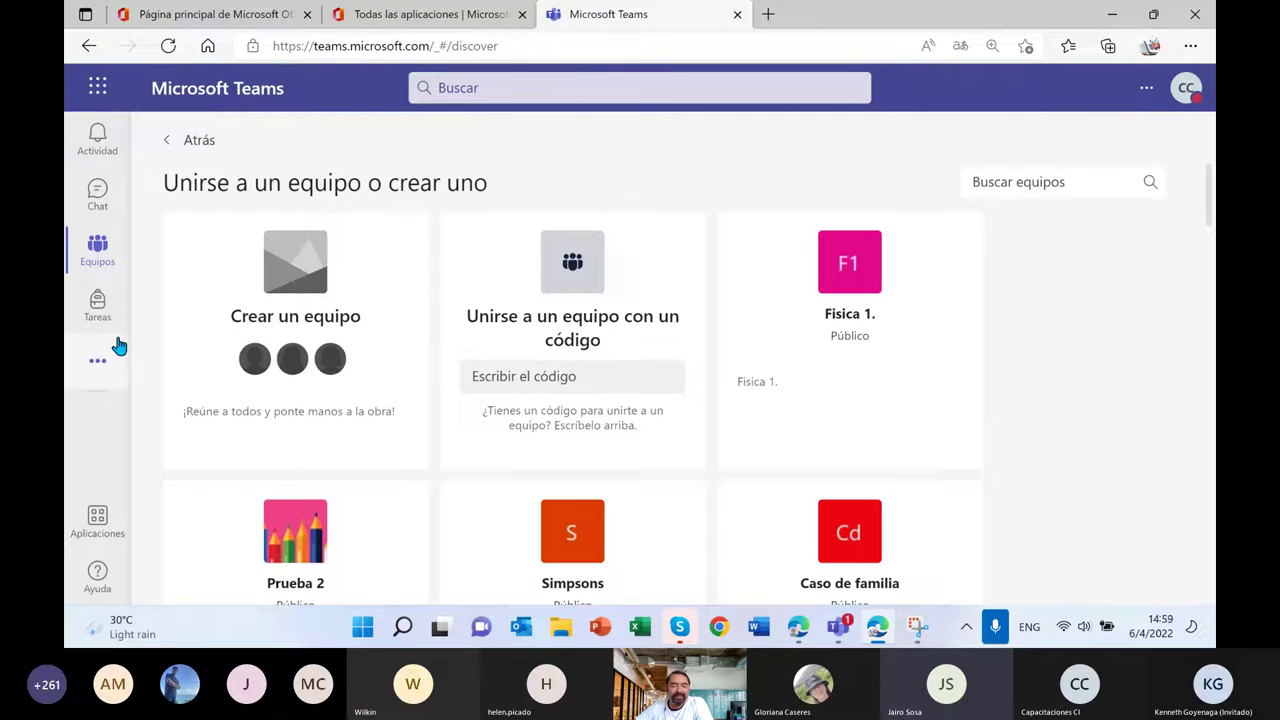
Open the form for creating a team and name the new team Demo 400.
{"action": "mouse_move", "coordinate": [408, 404]}
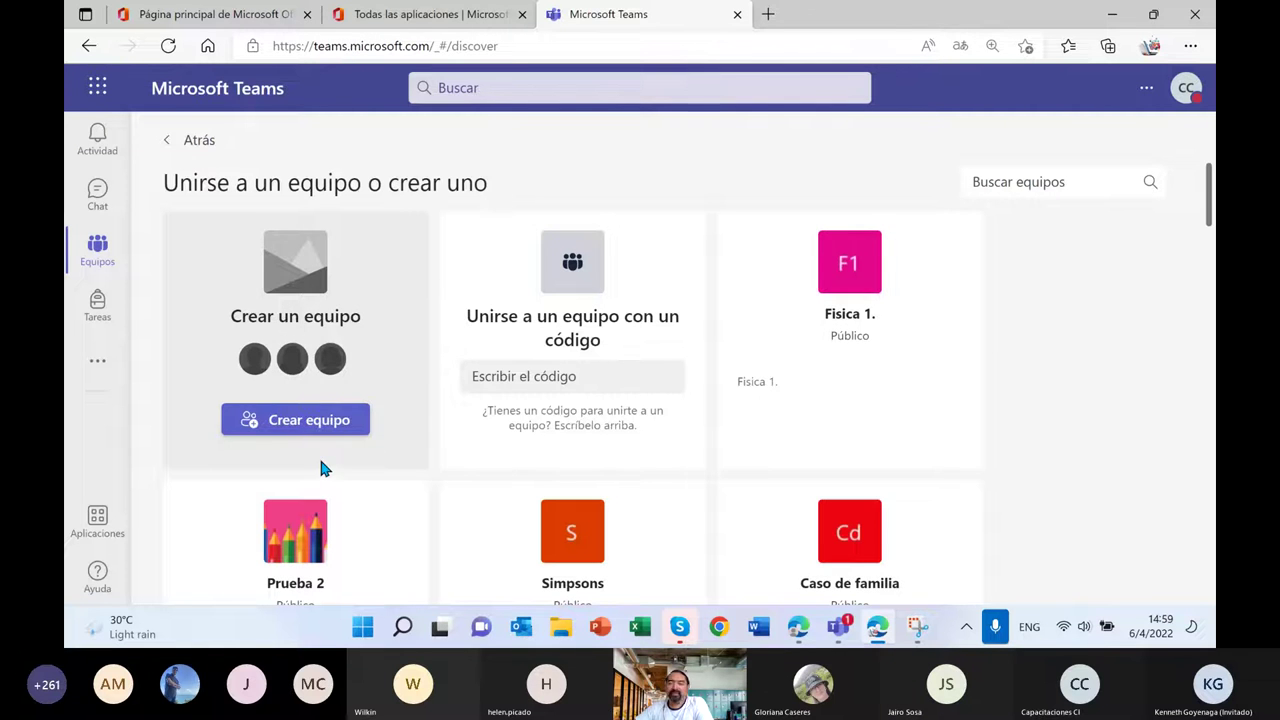
{"action": "mouse_move", "coordinate": [586, 430]}
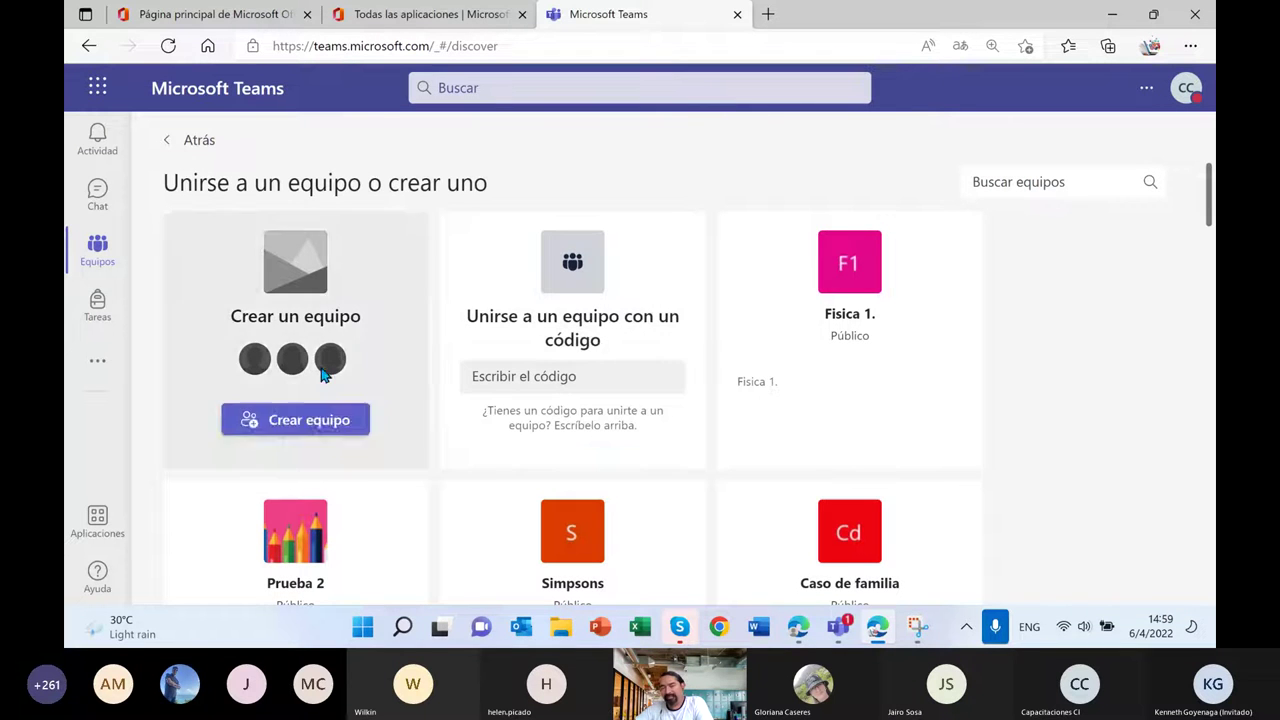
{"action": "mouse_move", "coordinate": [312, 437]}
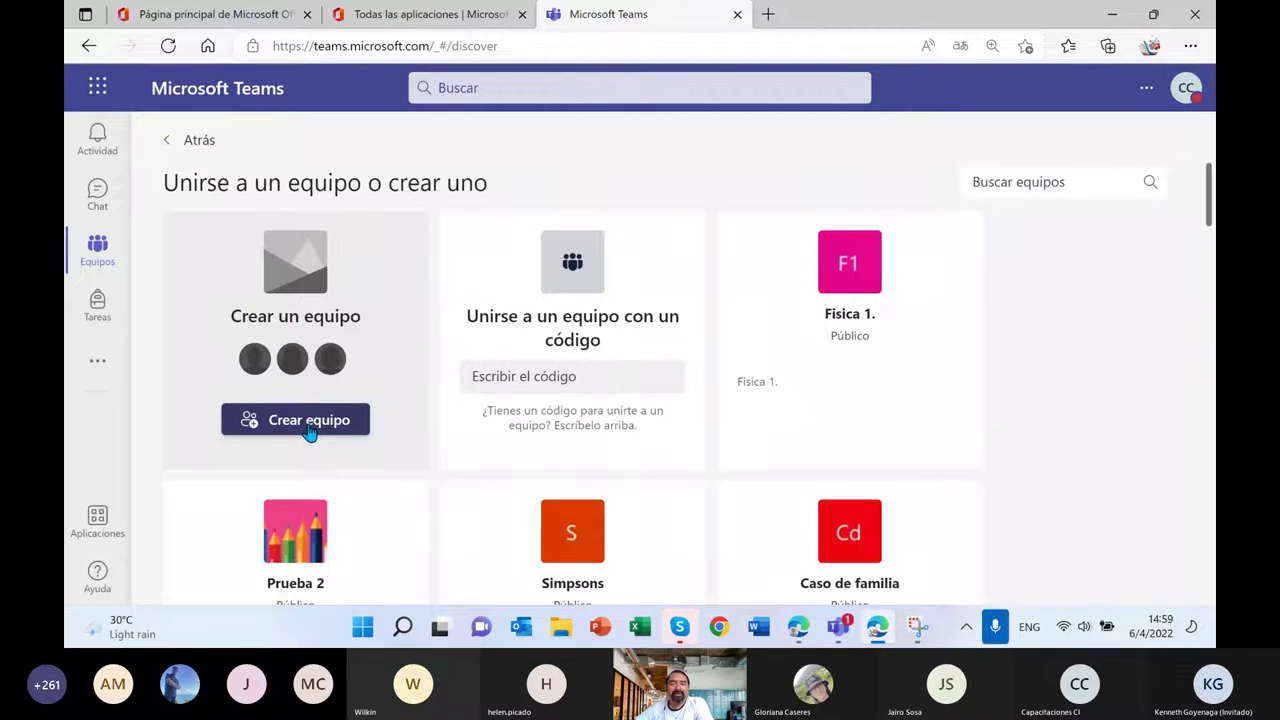
{"action": "left_click", "coordinate": [310, 430]}
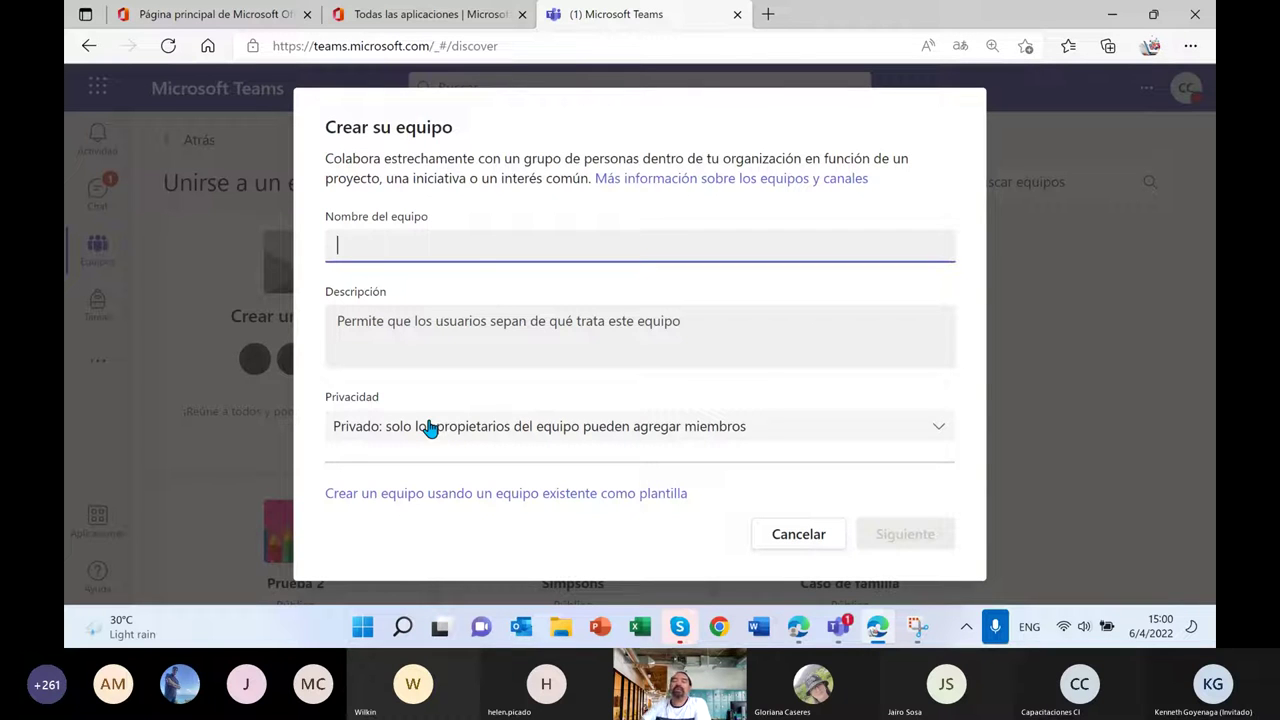
{"action": "left_click_drag", "start_coordinate": [322, 128], "coordinate": [458, 140]}
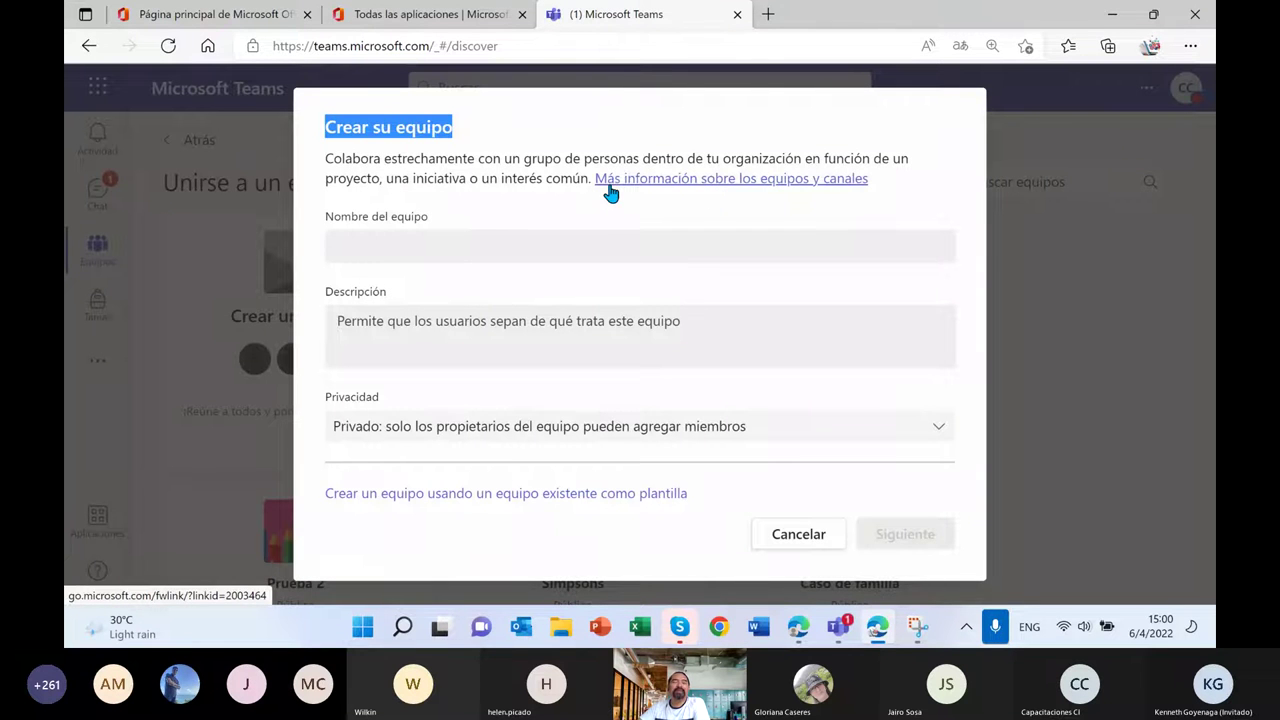
{"action": "left_click", "coordinate": [491, 243]}
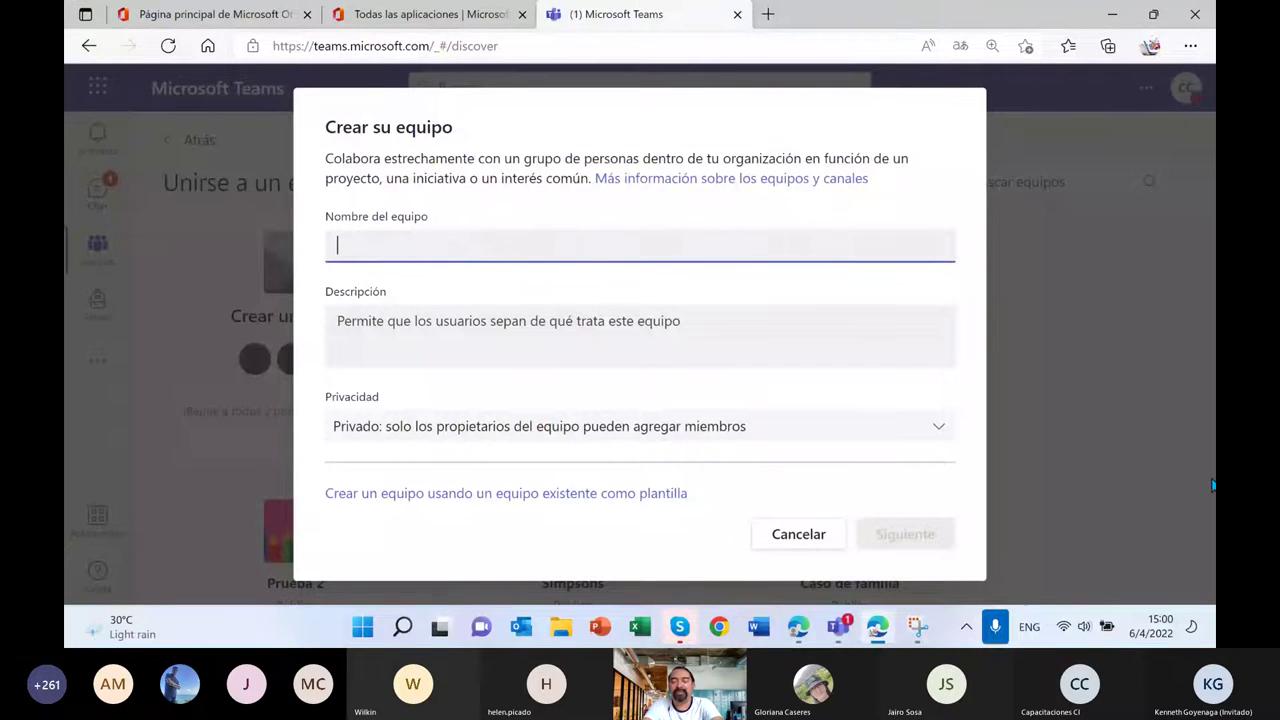
{"action": "type", "text": "Demo 400"}
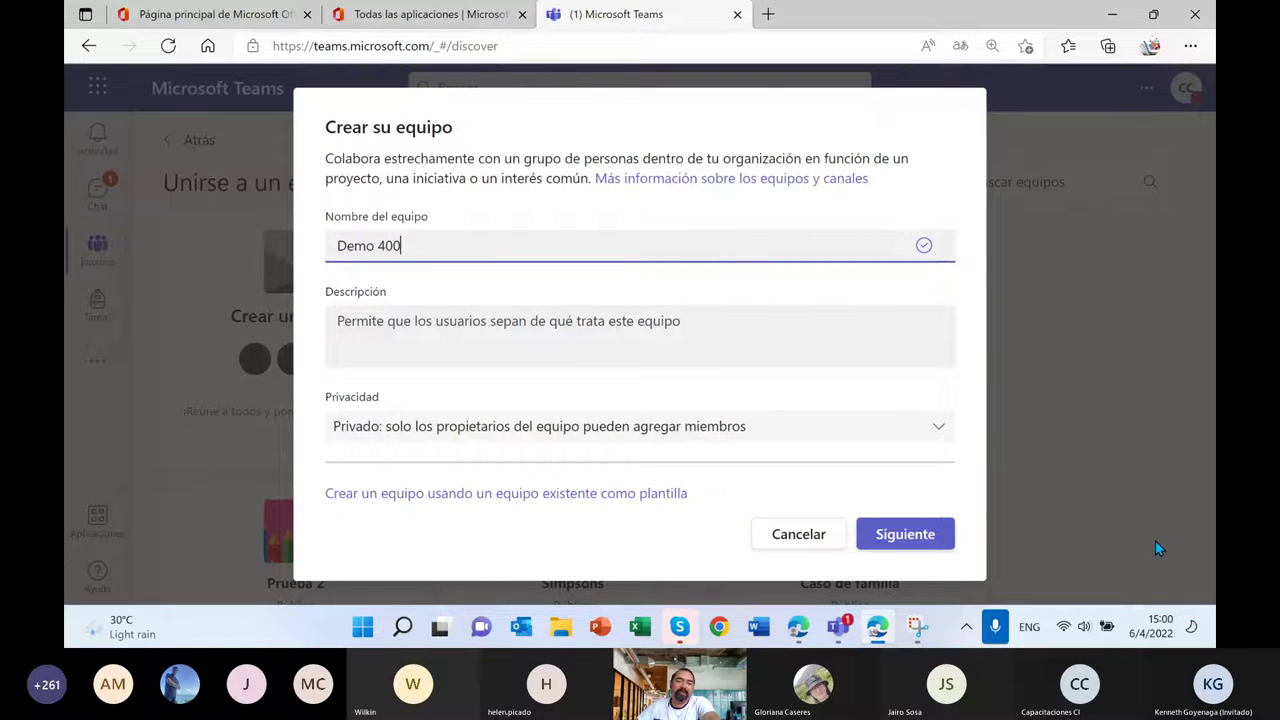
Enter "Registro academico" as the description of the team Demo 400.
{"action": "left_click", "coordinate": [559, 321]}
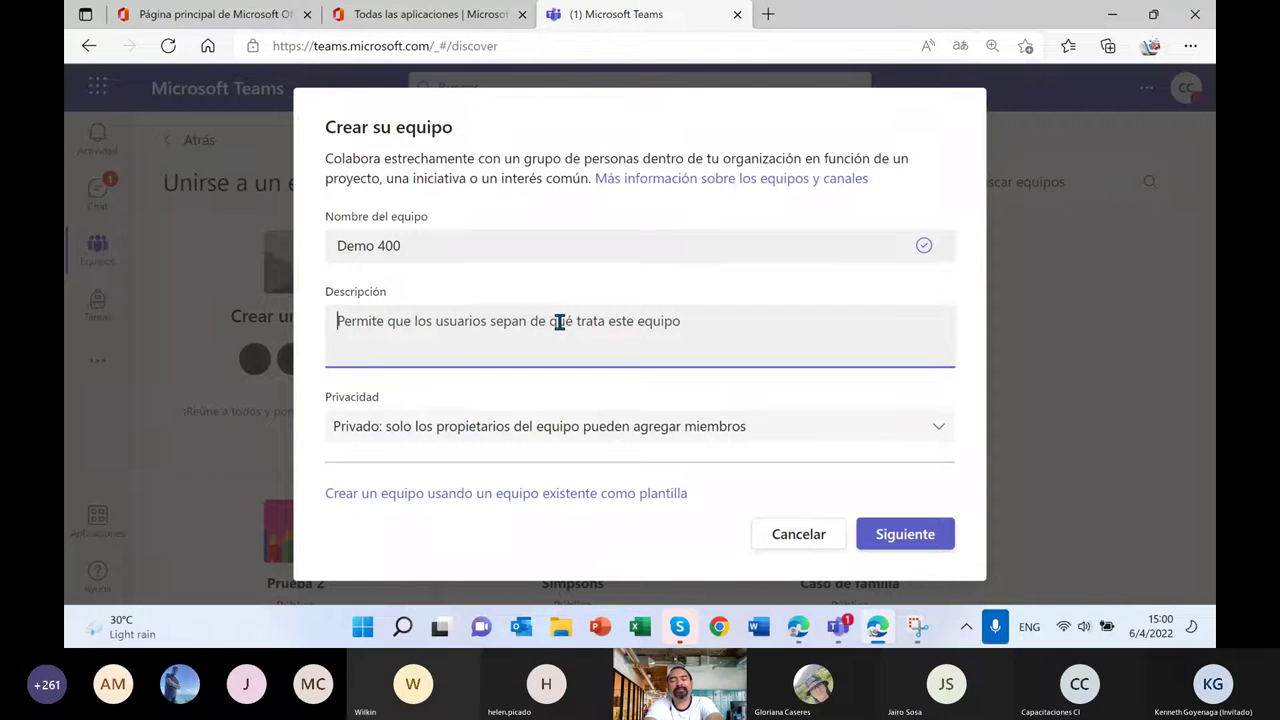
{"action": "type", "text": "Coordn"}
{"action": "key", "text": "BackSpace"}
{"action": "key", "text": "BackSpace"}
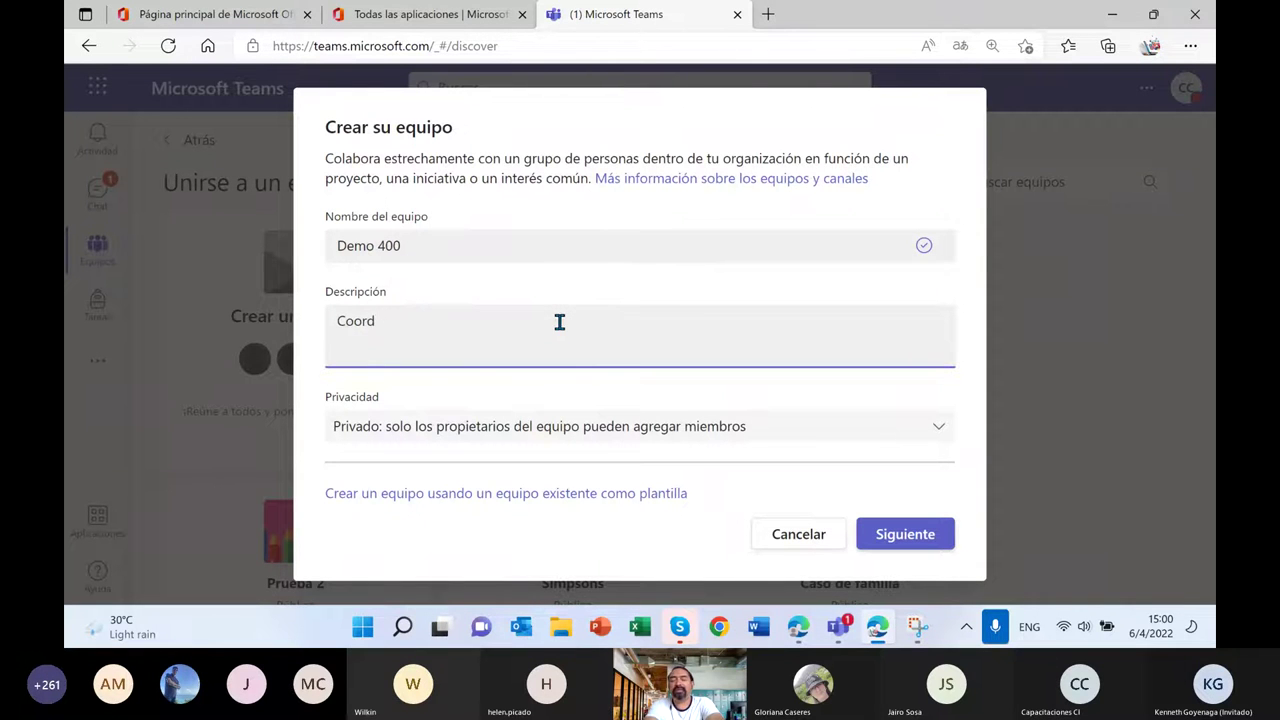
{"action": "key", "text": "BackSpace"}
{"action": "key", "text": "BackSpace"}
{"action": "key", "text": "BackSpace"}
{"action": "key", "text": "BackSpace"}
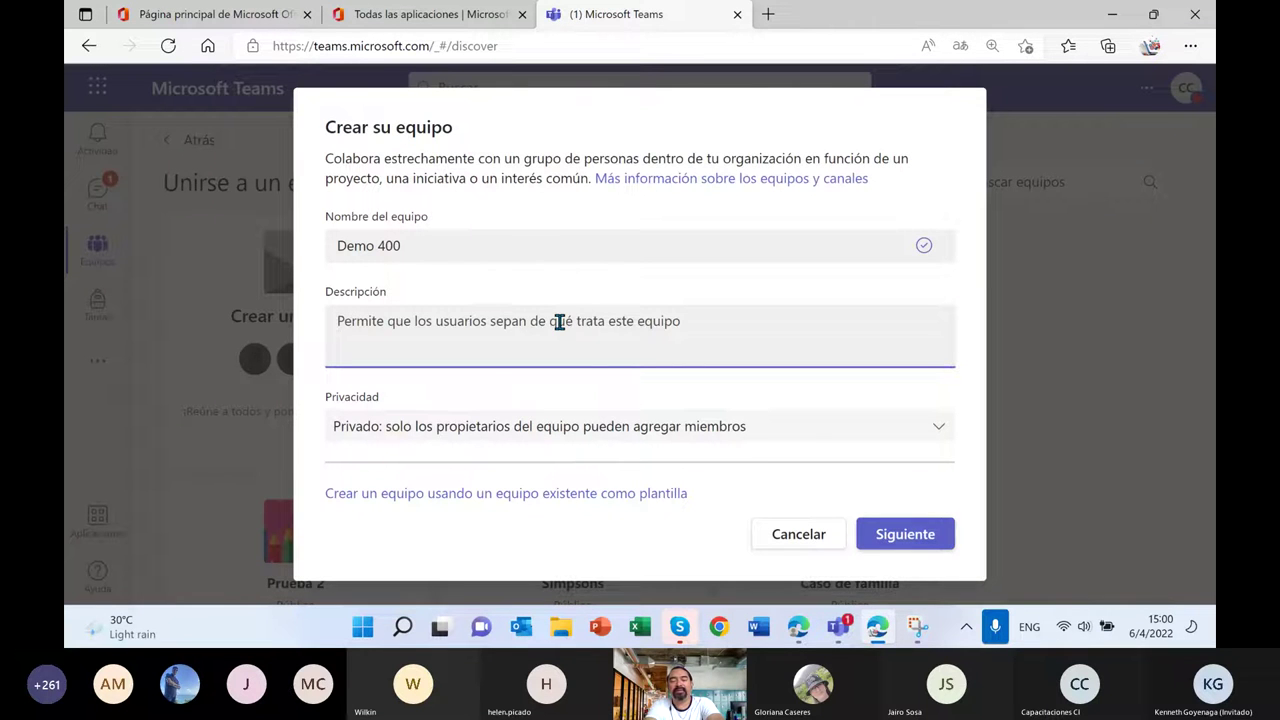
{"action": "type", "text": "Regi"}
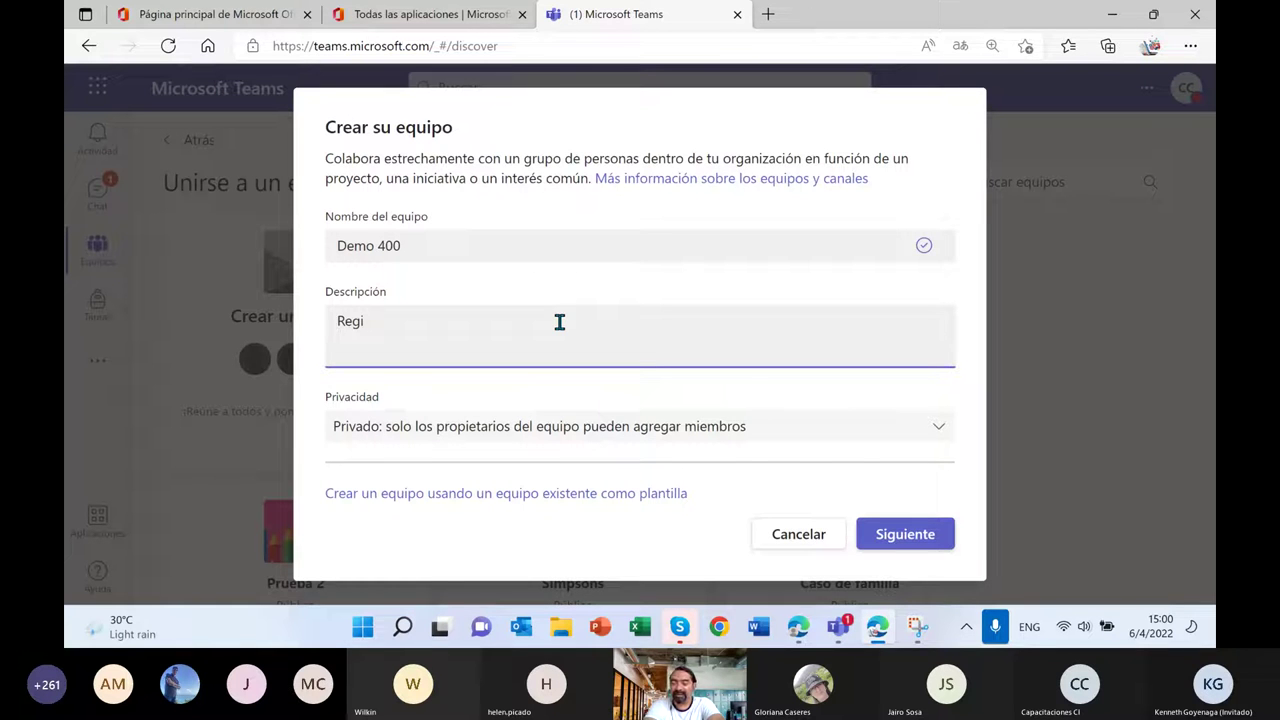
{"action": "type", "text": "stro acade"}
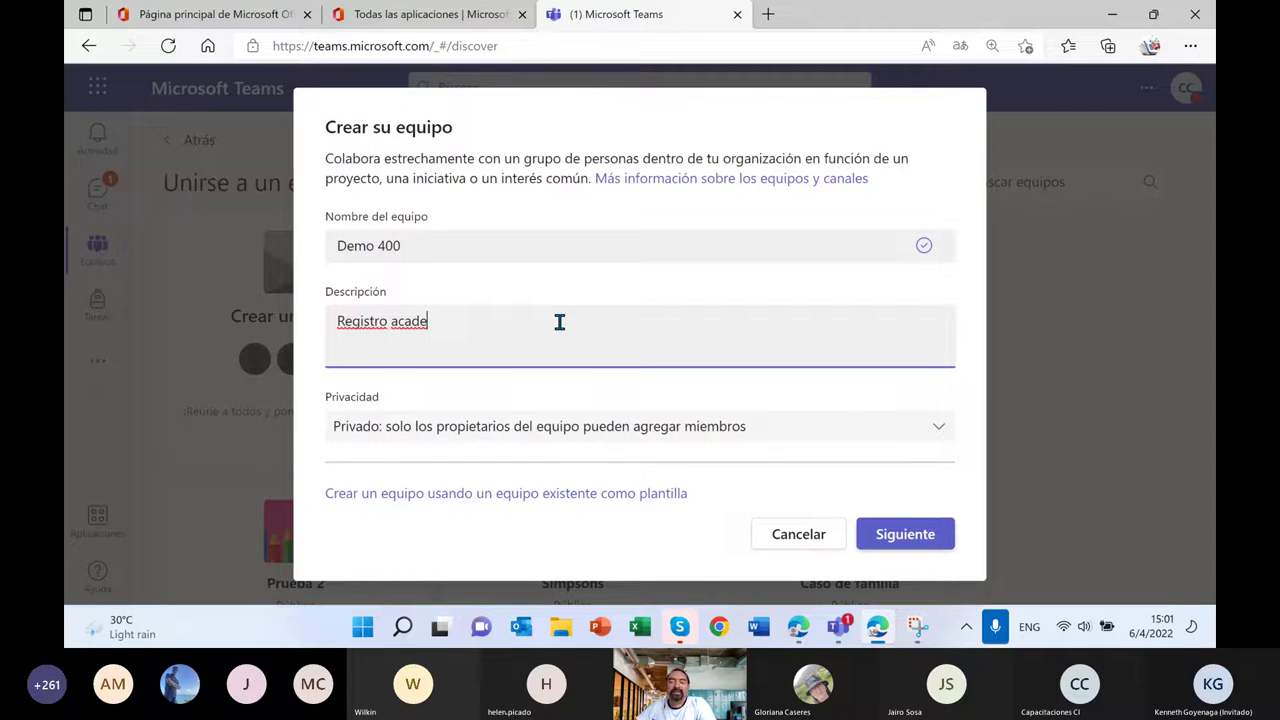
{"action": "type", "text": "mico"}
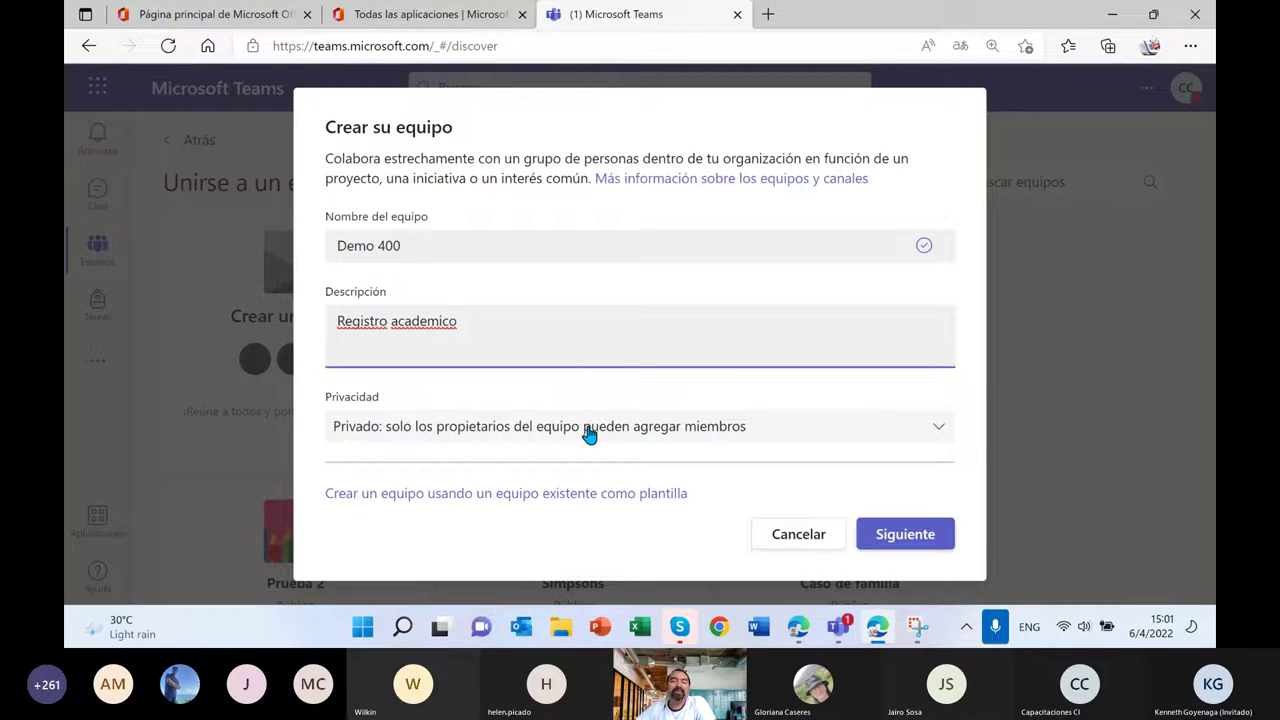
Choose Privado as the team's privacy level and cancel the team creation form.
{"action": "left_click", "coordinate": [940, 432]}
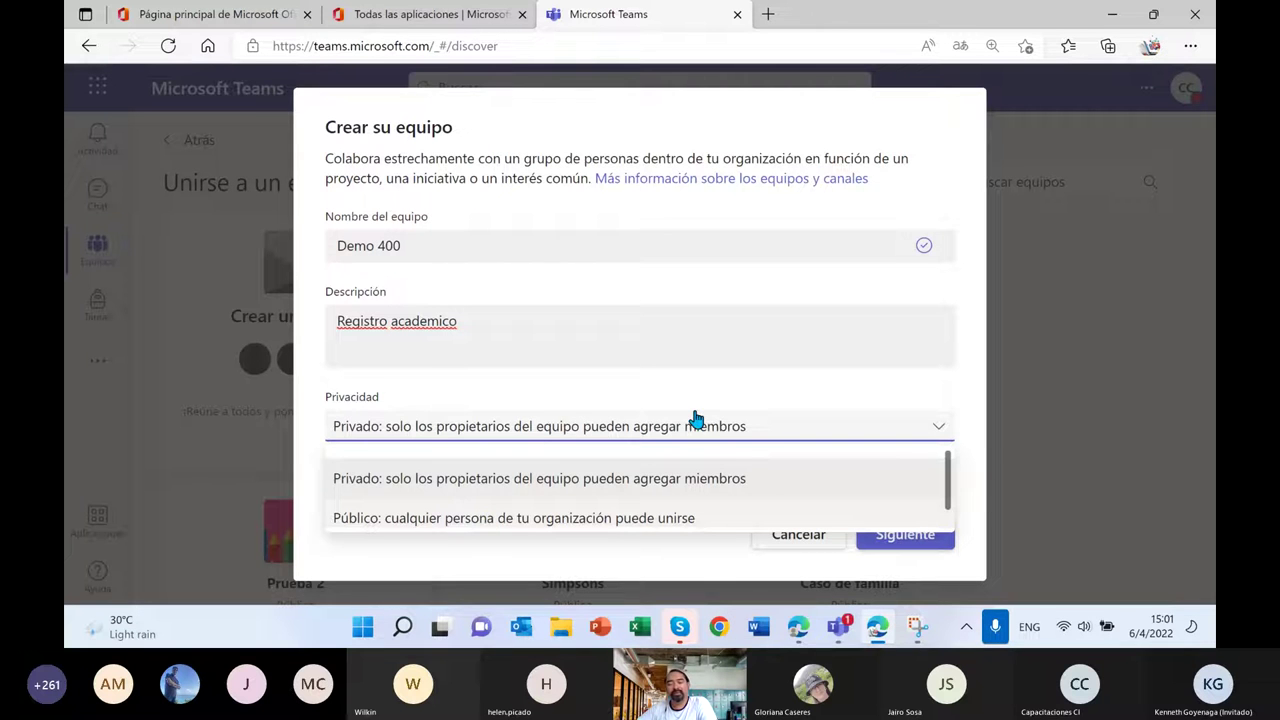
{"action": "left_click", "coordinate": [641, 479]}
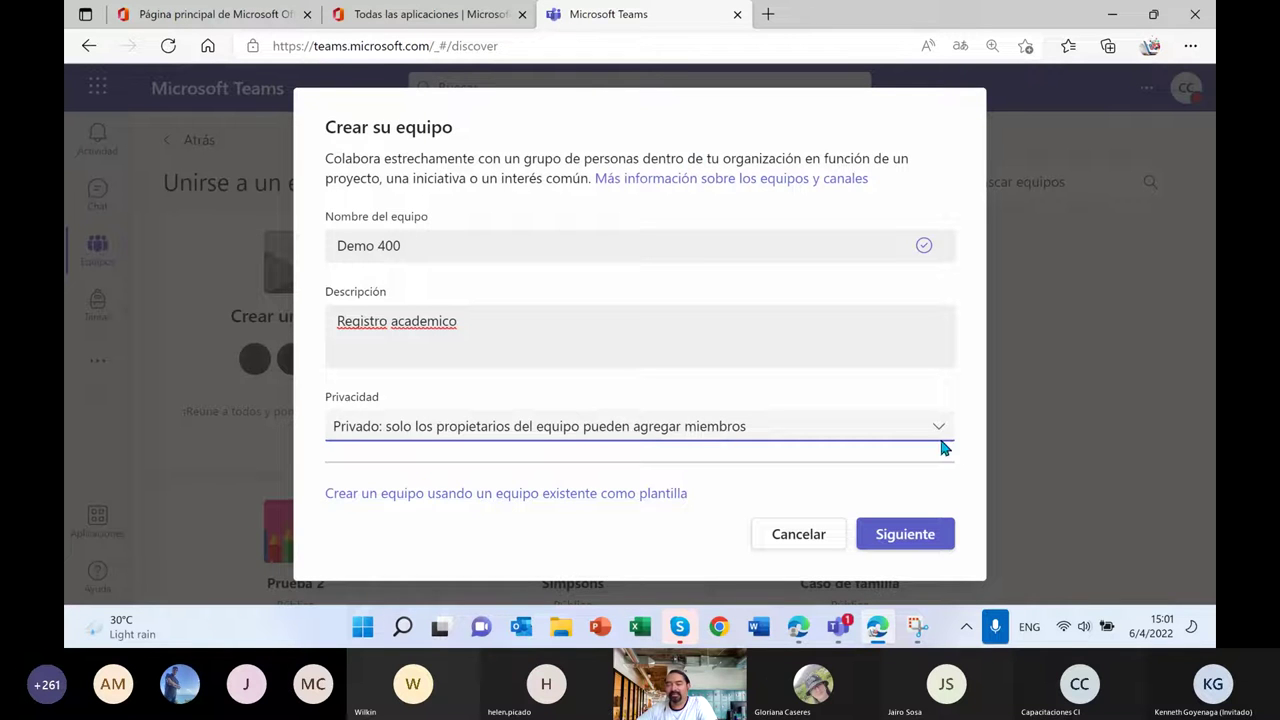
{"action": "left_click", "coordinate": [800, 536]}
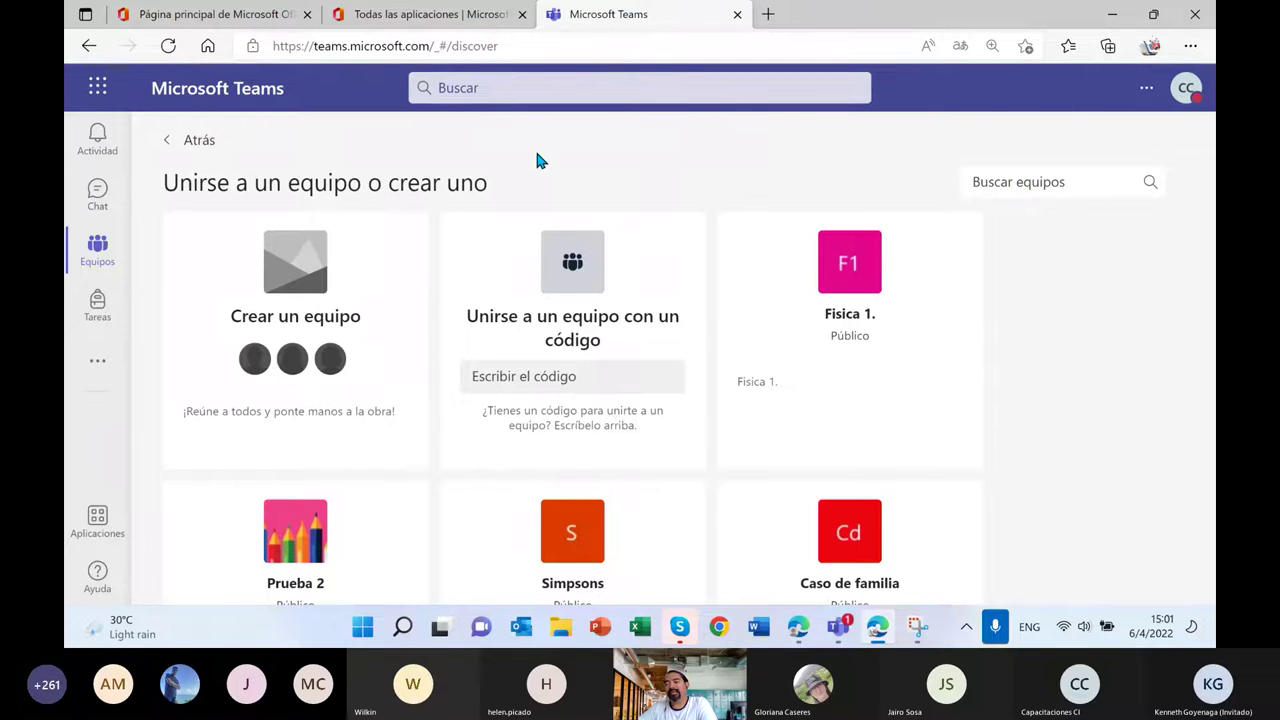
Reduce the browser's page zoom to below 90% and look over the public teams available to join.
{"action": "key", "text": "alt+f"}
{"action": "left_click", "coordinate": [1039, 137]}
{"action": "left_click", "coordinate": [1039, 137]}
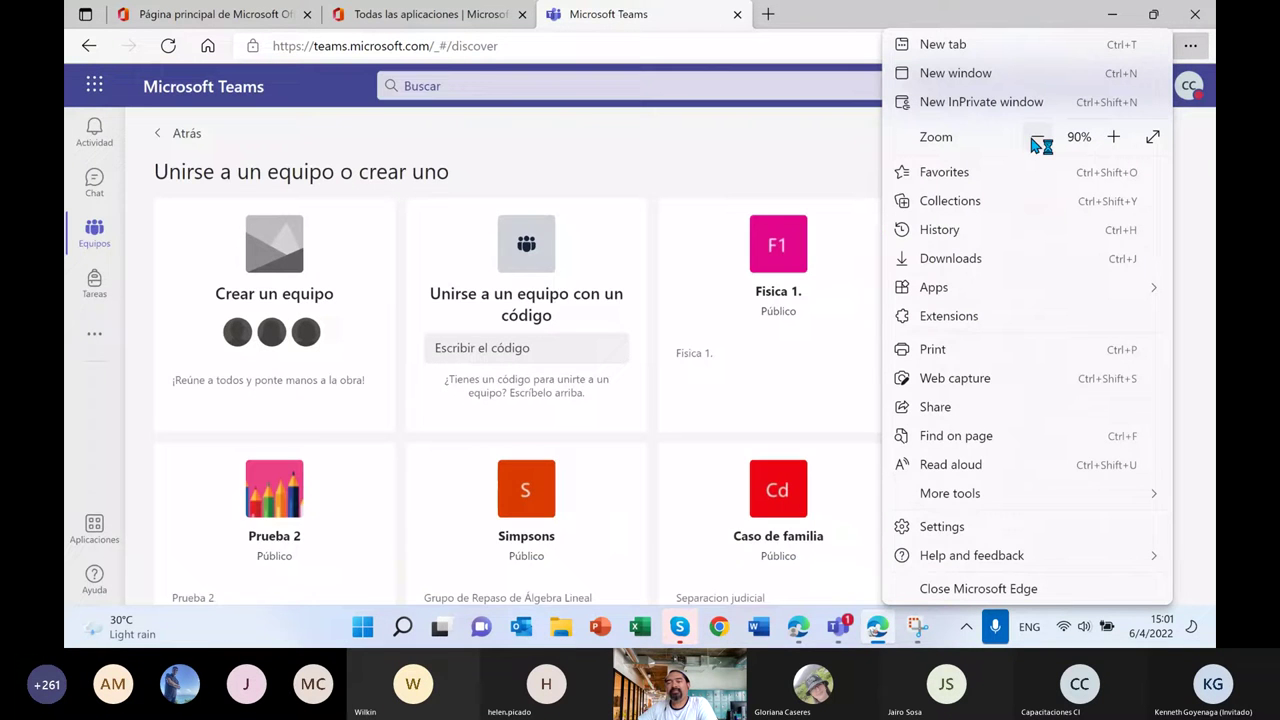
{"action": "left_click", "coordinate": [1039, 137]}
{"action": "left_click", "coordinate": [875, 151]}
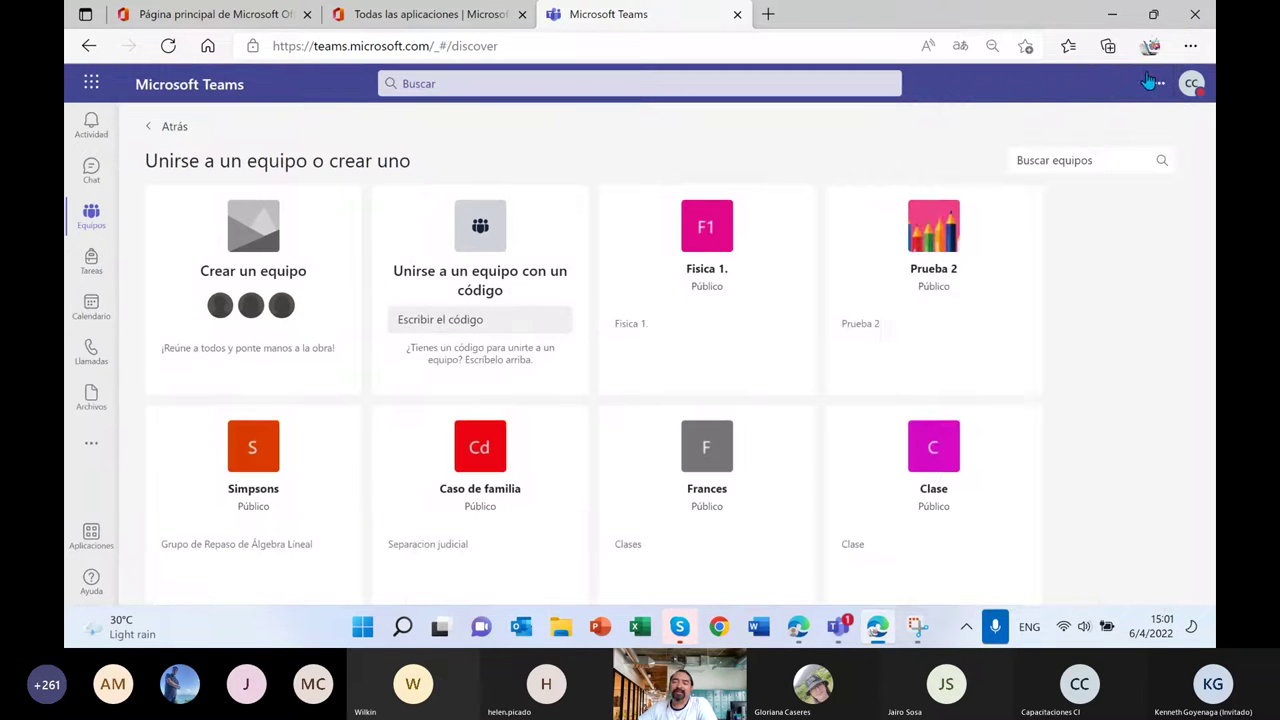
{"action": "left_click", "coordinate": [1190, 46]}
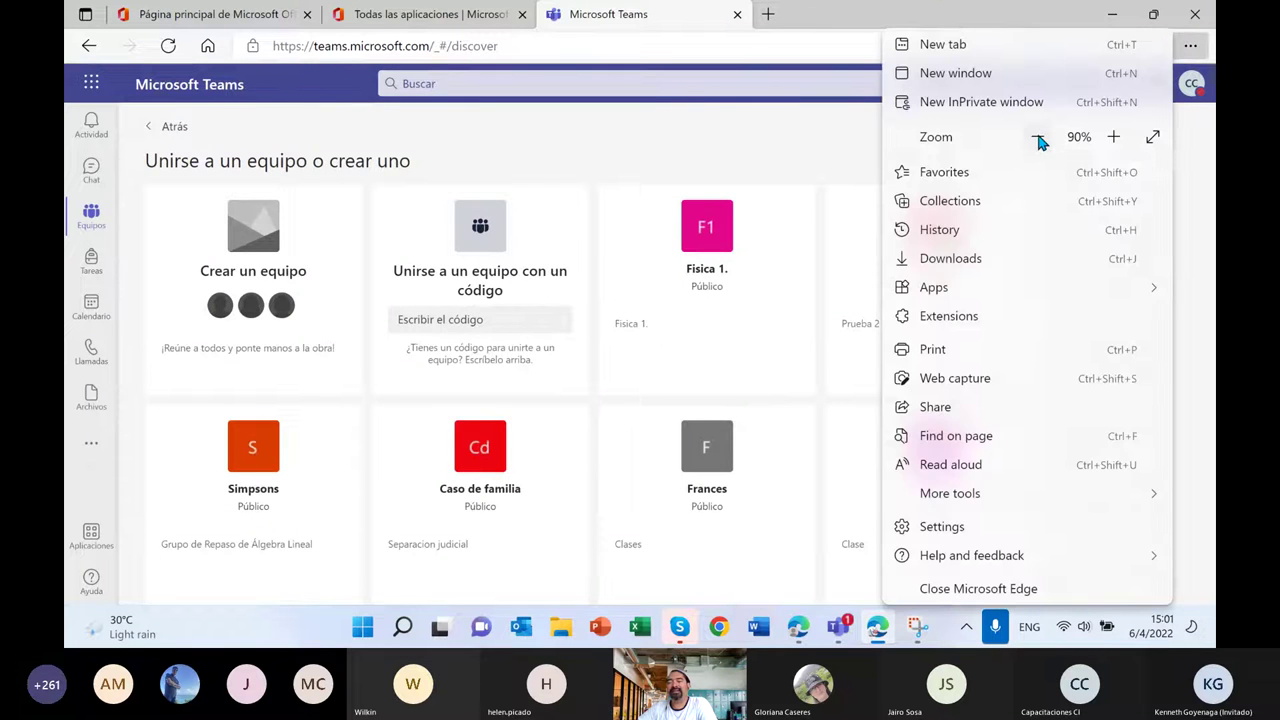
{"action": "left_click", "coordinate": [1039, 137]}
{"action": "left_click", "coordinate": [787, 140]}
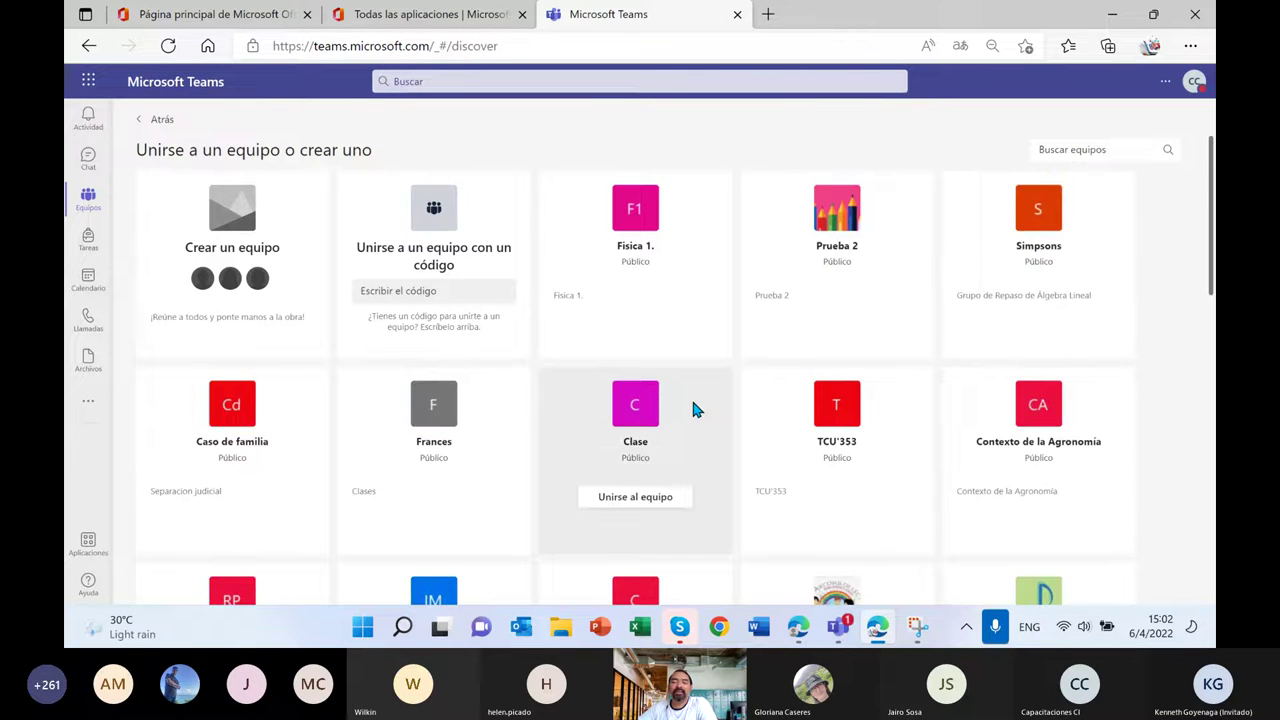
{"action": "scroll", "coordinate": [694, 406], "scroll_direction": "down", "scroll_amount": 4}
{"action": "scroll", "coordinate": [820, 460], "scroll_direction": "up", "scroll_amount": 4}
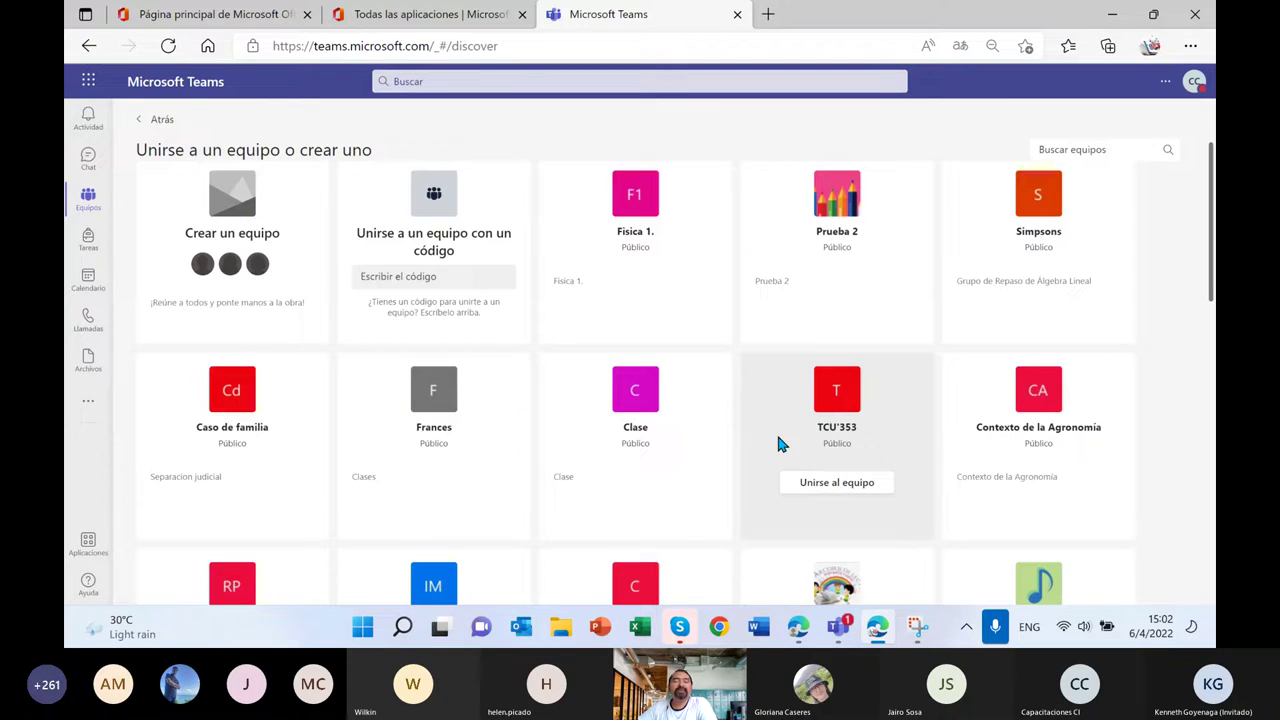
{"action": "scroll", "coordinate": [776, 431], "scroll_direction": "up", "scroll_amount": 1}
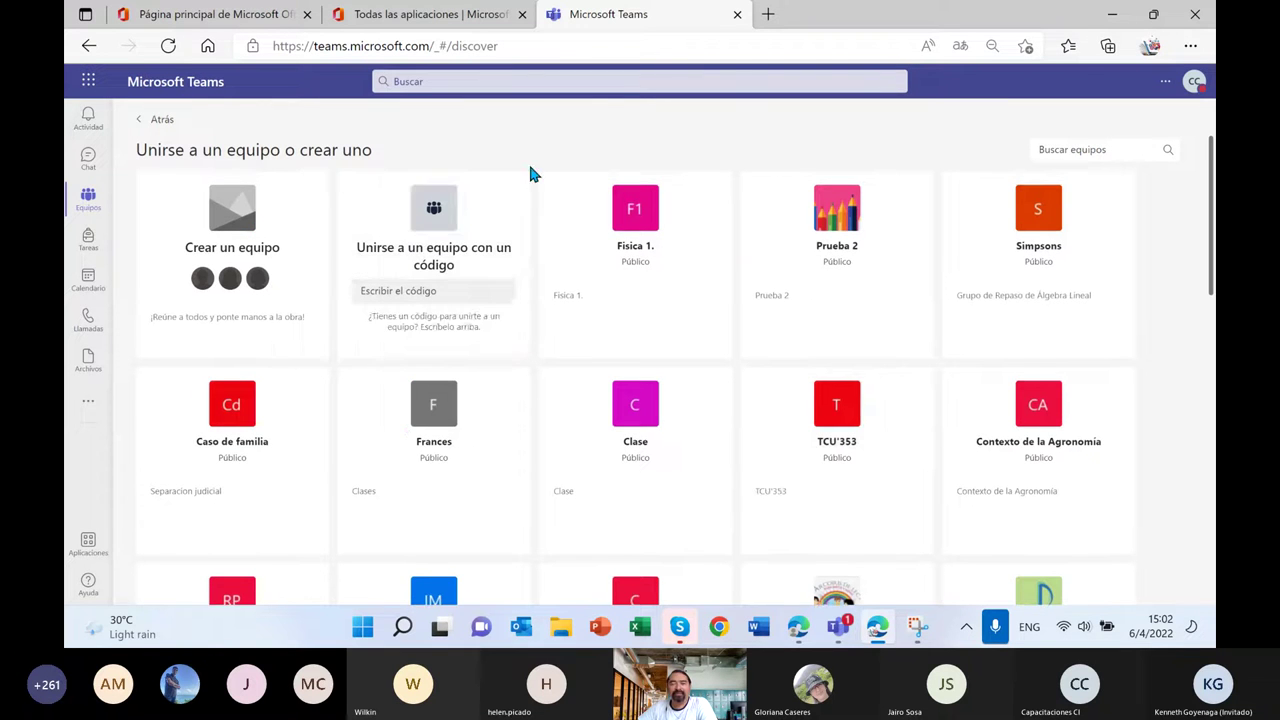
Search Teams for "hola", look through the results, and go back to the join-or-create page.
{"action": "left_click", "coordinate": [465, 80]}
{"action": "type", "text": "hola"}
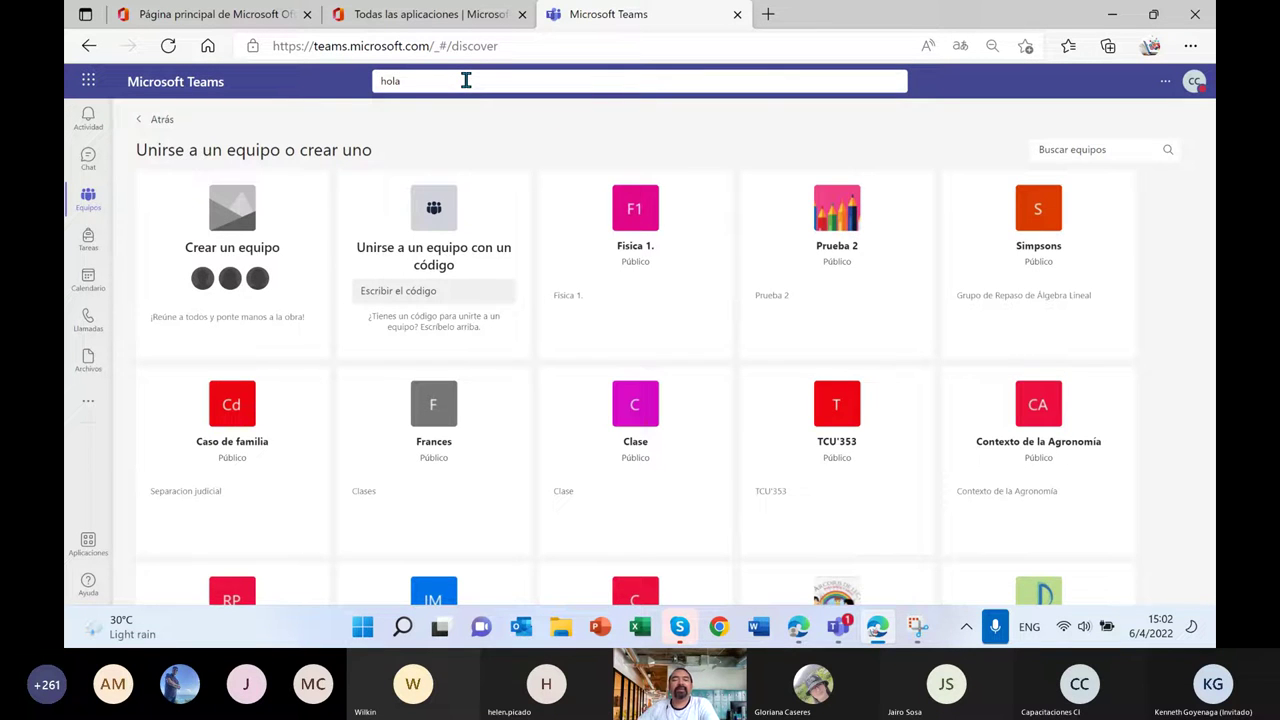
{"action": "key", "text": "Return"}
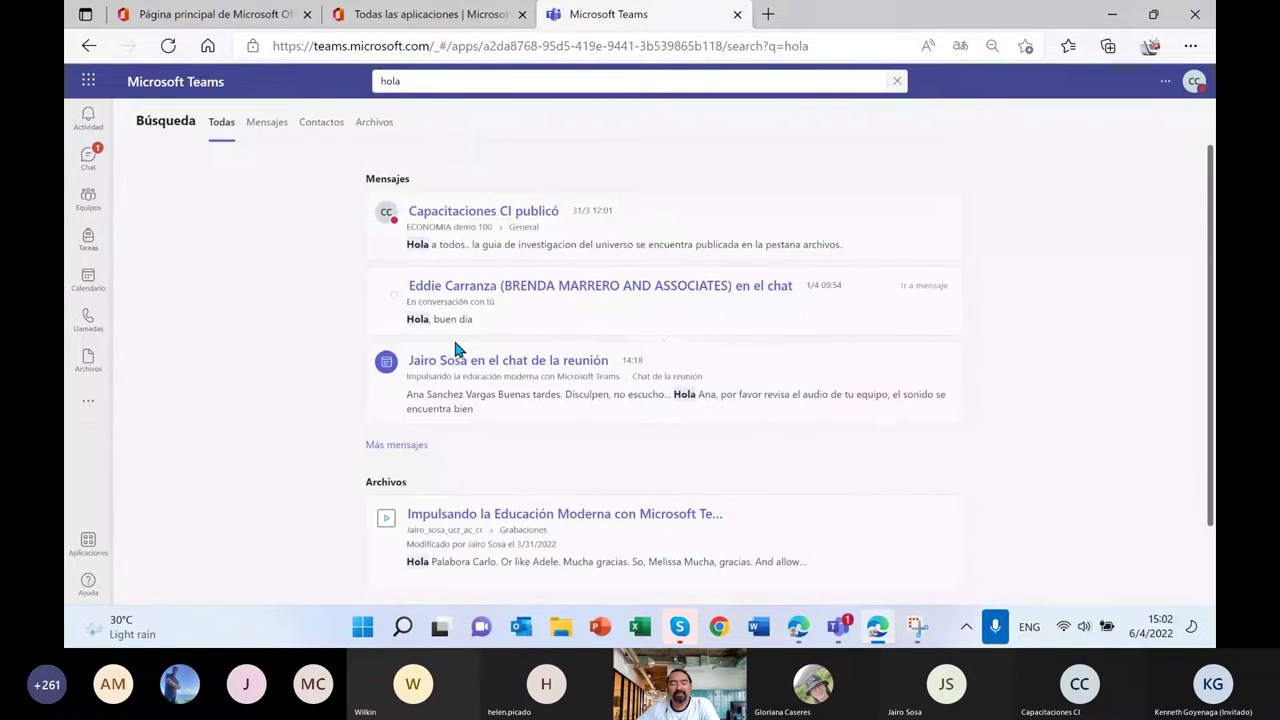
{"action": "scroll", "coordinate": [533, 456], "scroll_direction": "down", "scroll_amount": 1}
{"action": "scroll", "coordinate": [503, 377], "scroll_direction": "up", "scroll_amount": 1}
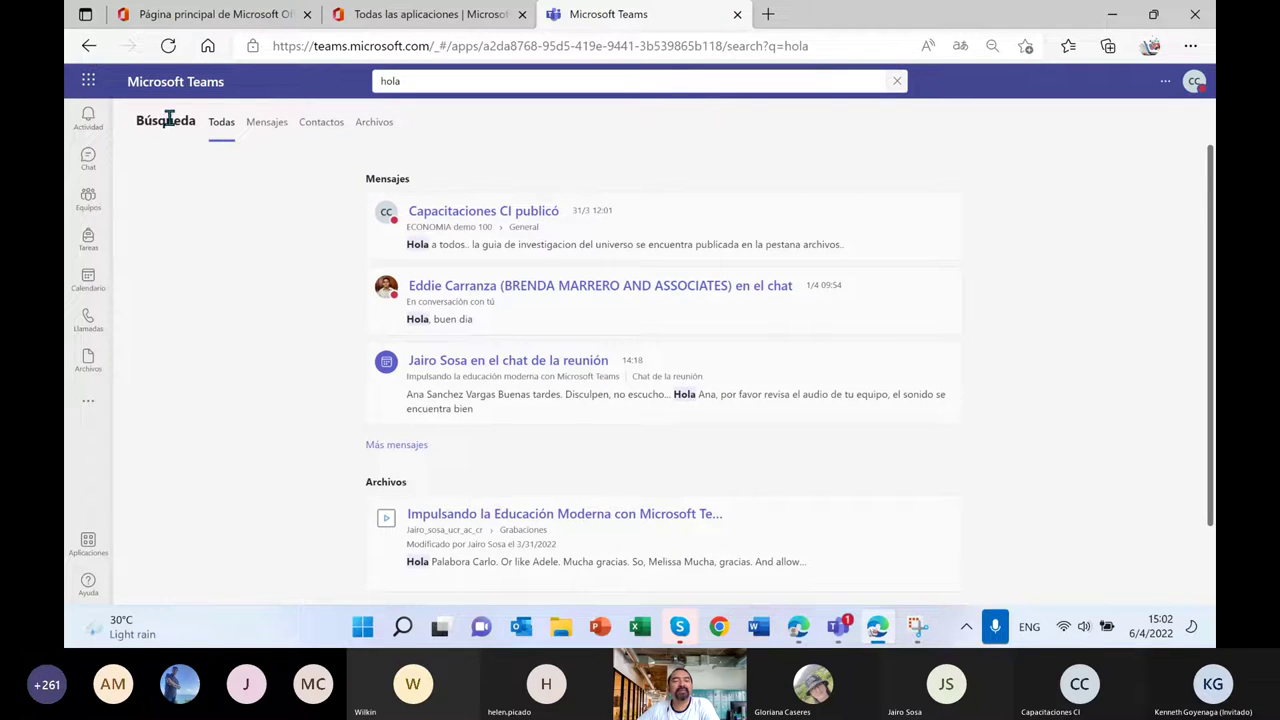
{"action": "left_click", "coordinate": [89, 46]}
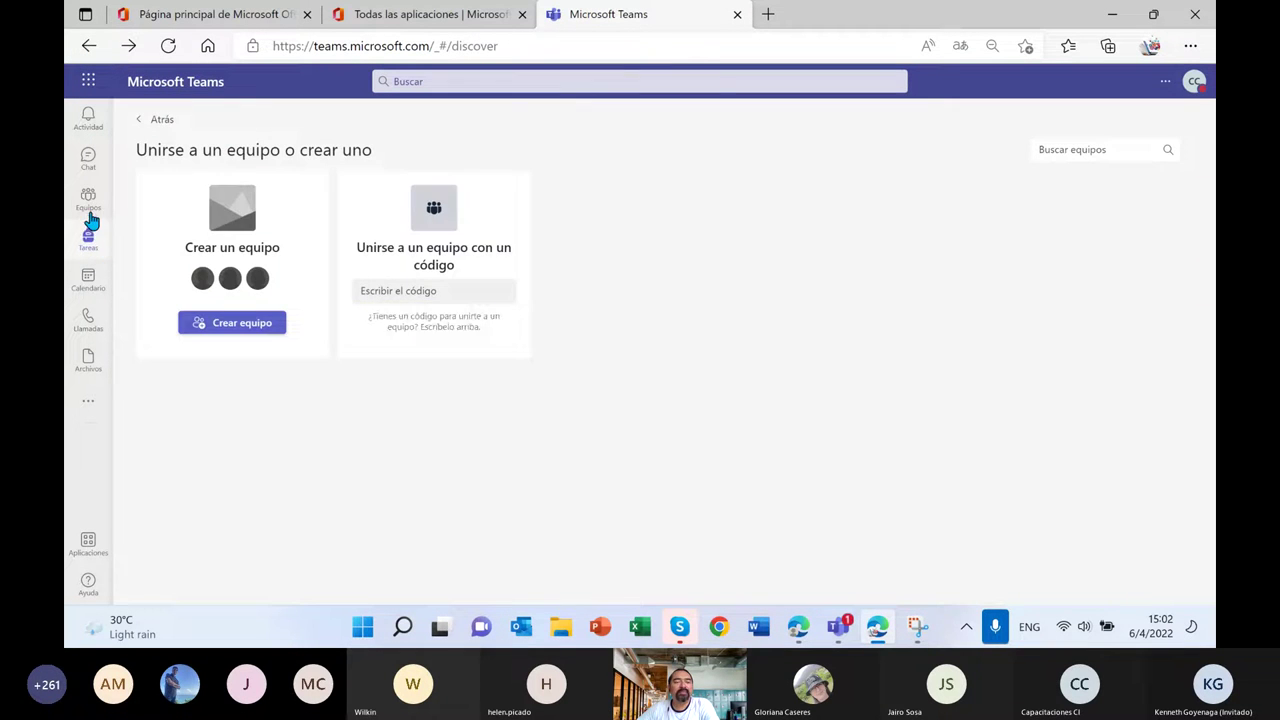
Expand the Equipos ocultos group on the teams page and return to the page for joining or creating a team.
{"action": "left_click", "coordinate": [88, 202]}
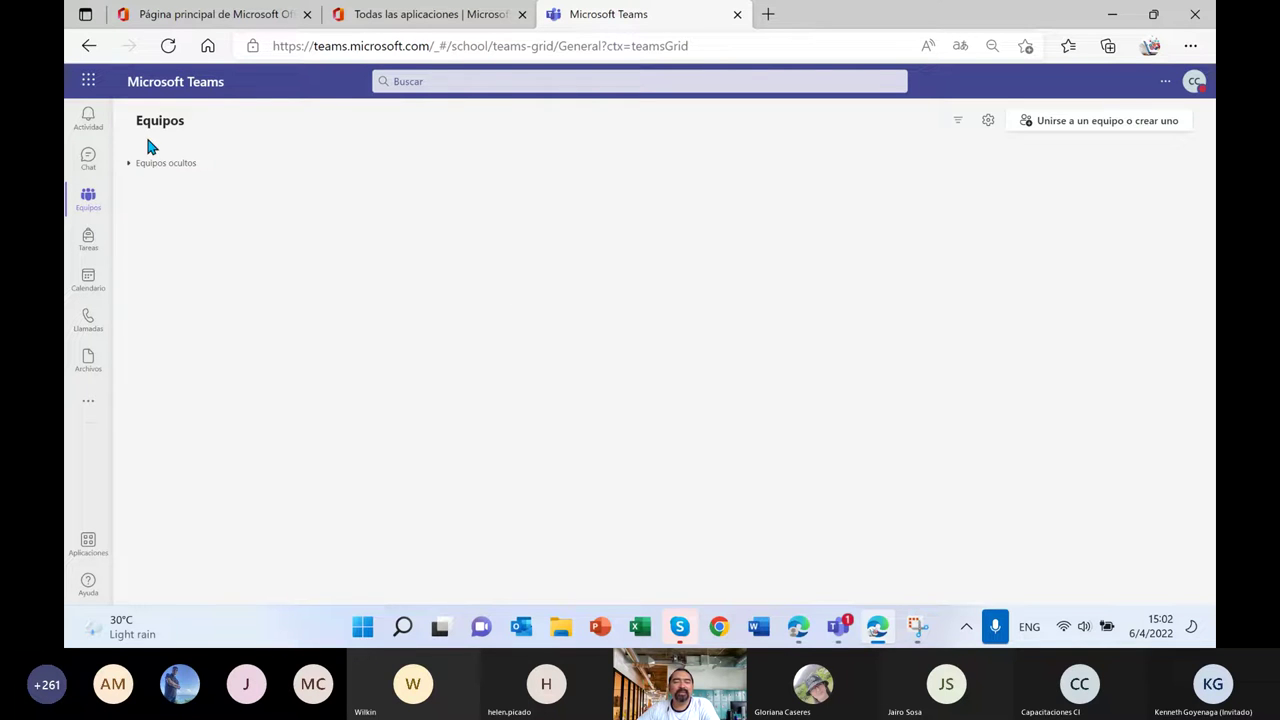
{"action": "left_click", "coordinate": [130, 164]}
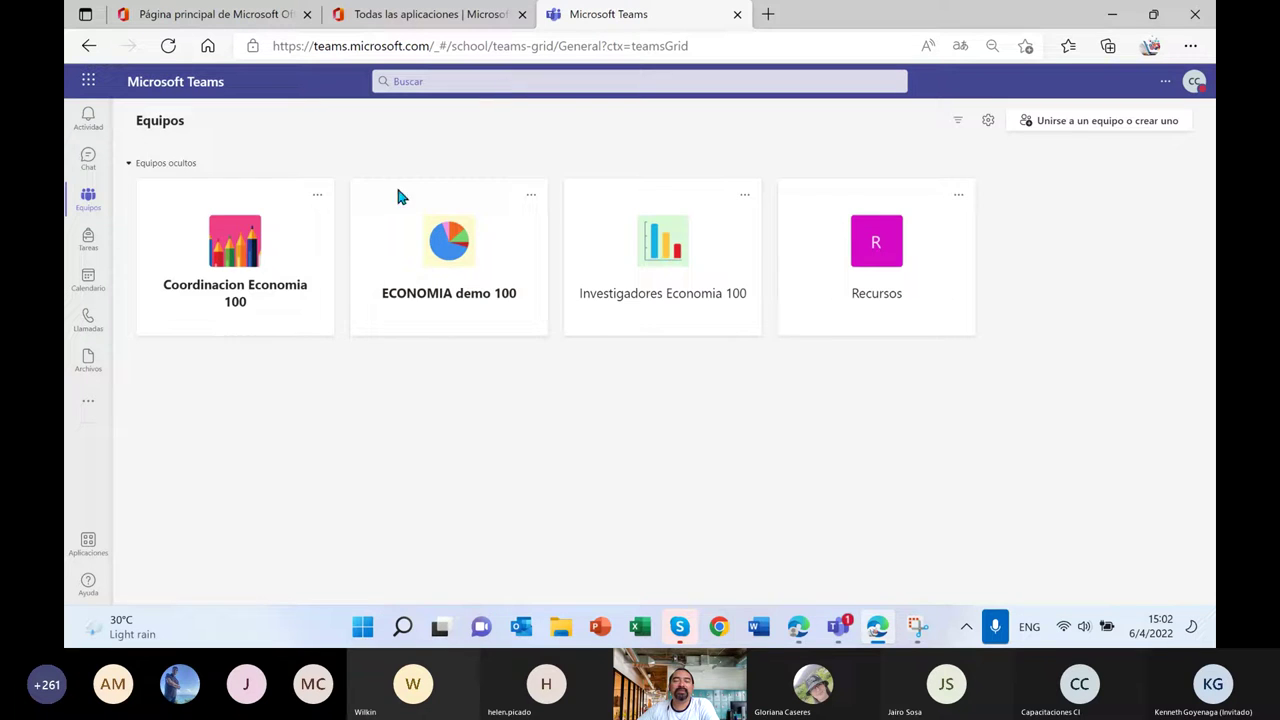
{"action": "left_click", "coordinate": [1104, 128]}
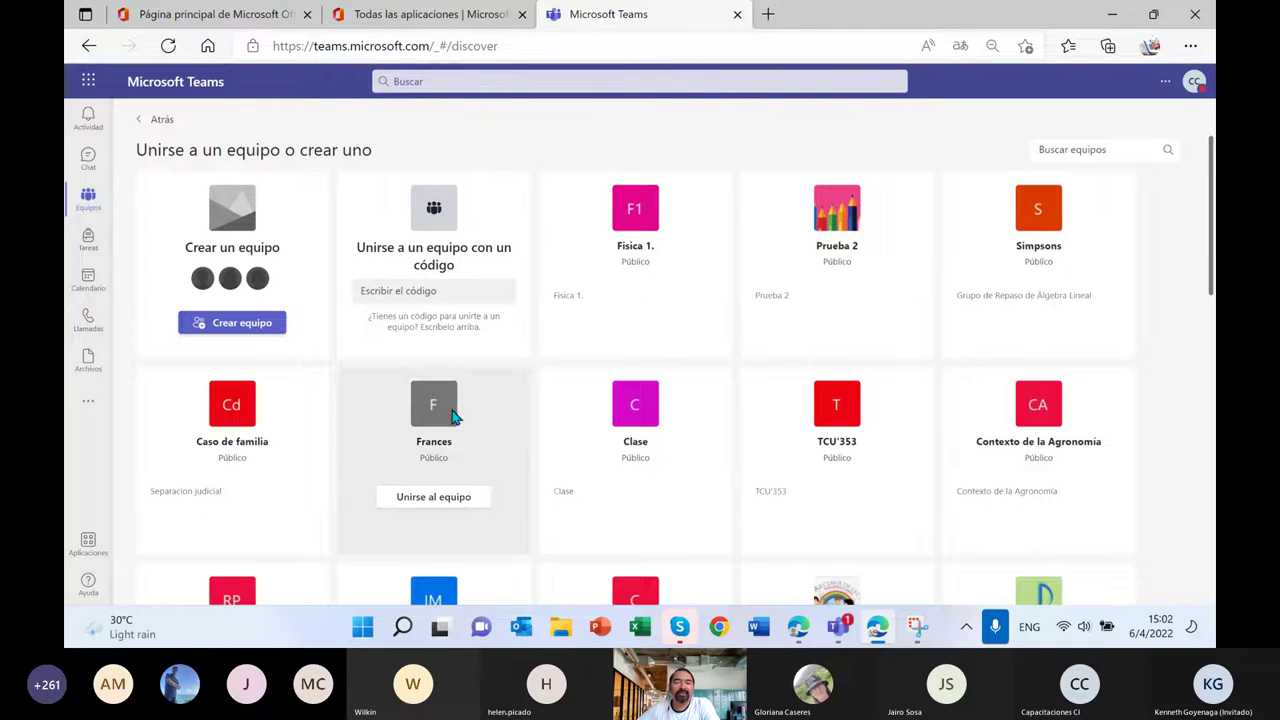
Check the team creation form before and after reloading the page, dismissing the translation offer and cancelling the form each time.
{"action": "left_click", "coordinate": [259, 327]}
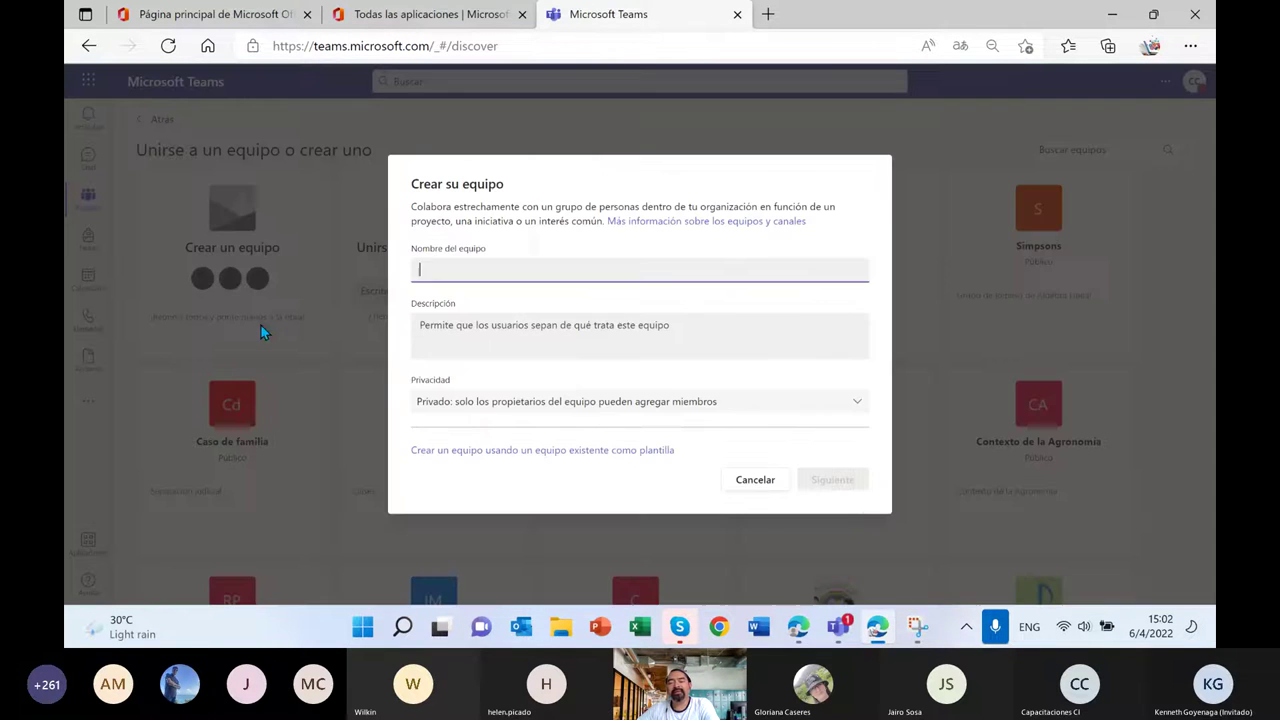
{"action": "left_click", "coordinate": [757, 482]}
{"action": "left_click", "coordinate": [168, 46]}
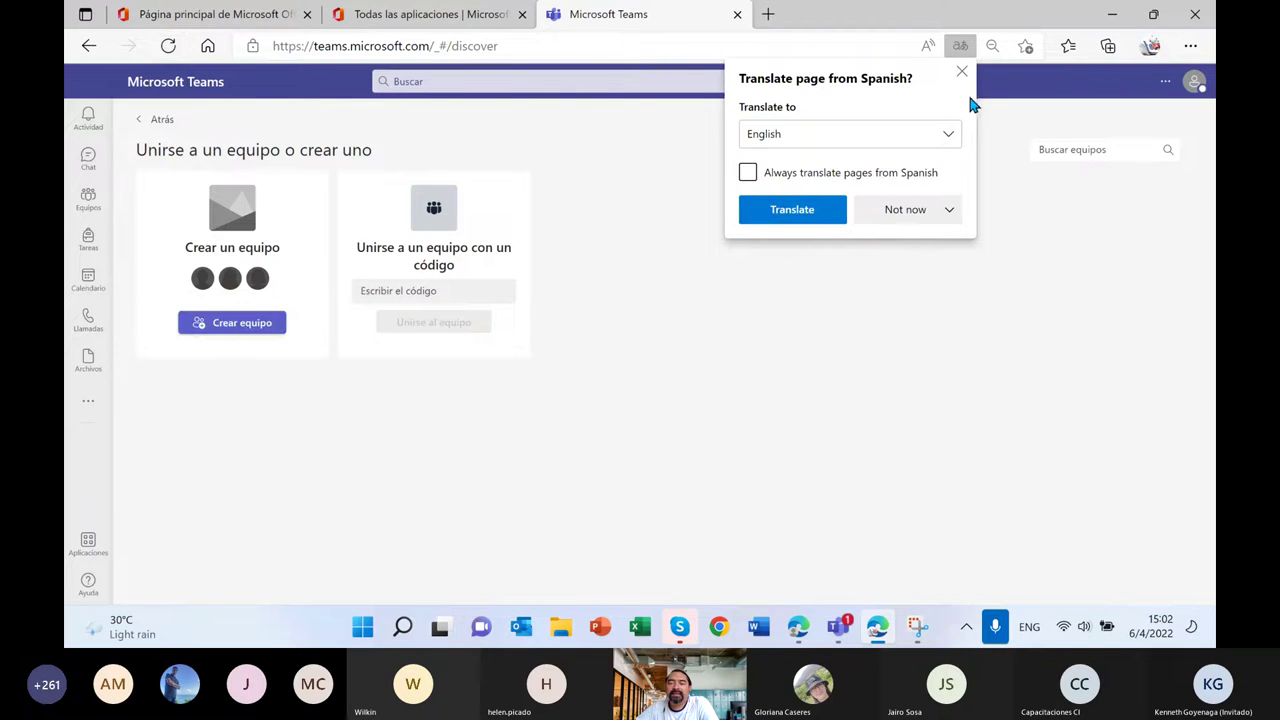
{"action": "left_click", "coordinate": [961, 71]}
{"action": "left_click", "coordinate": [225, 325]}
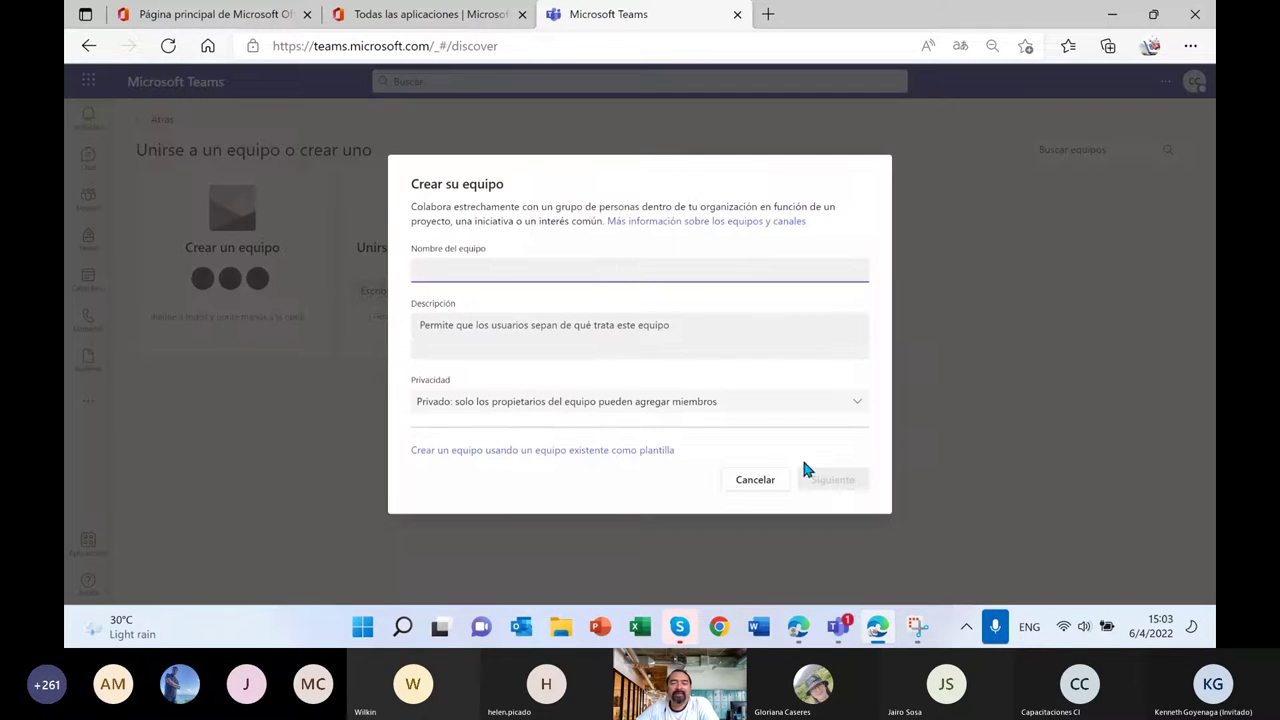
{"action": "left_click", "coordinate": [757, 482]}
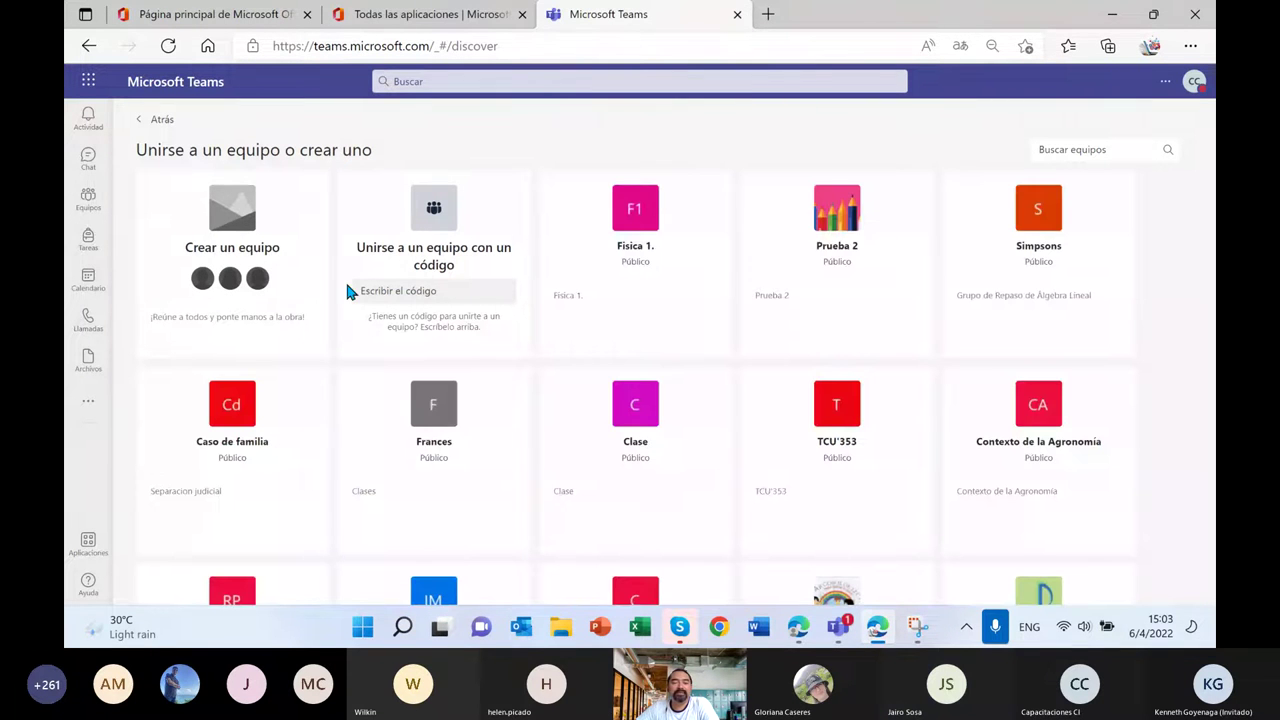
{"action": "left_click", "coordinate": [245, 318]}
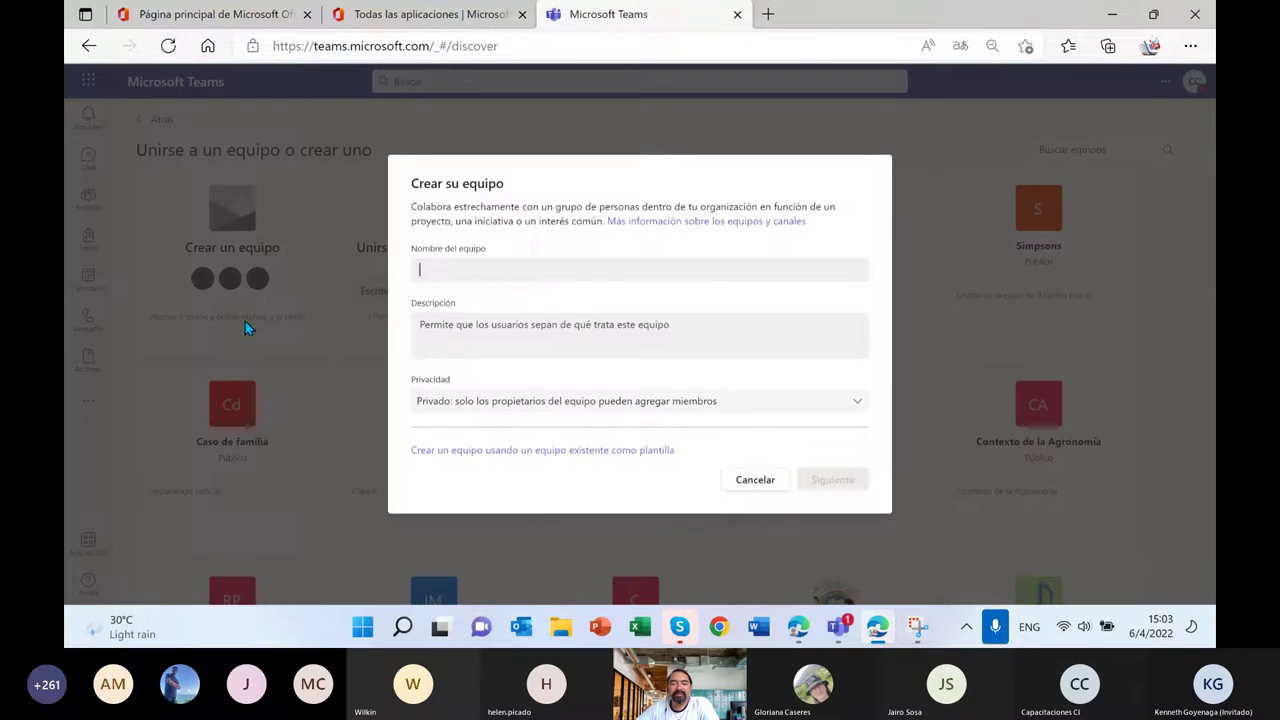
{"action": "left_click", "coordinate": [748, 481]}
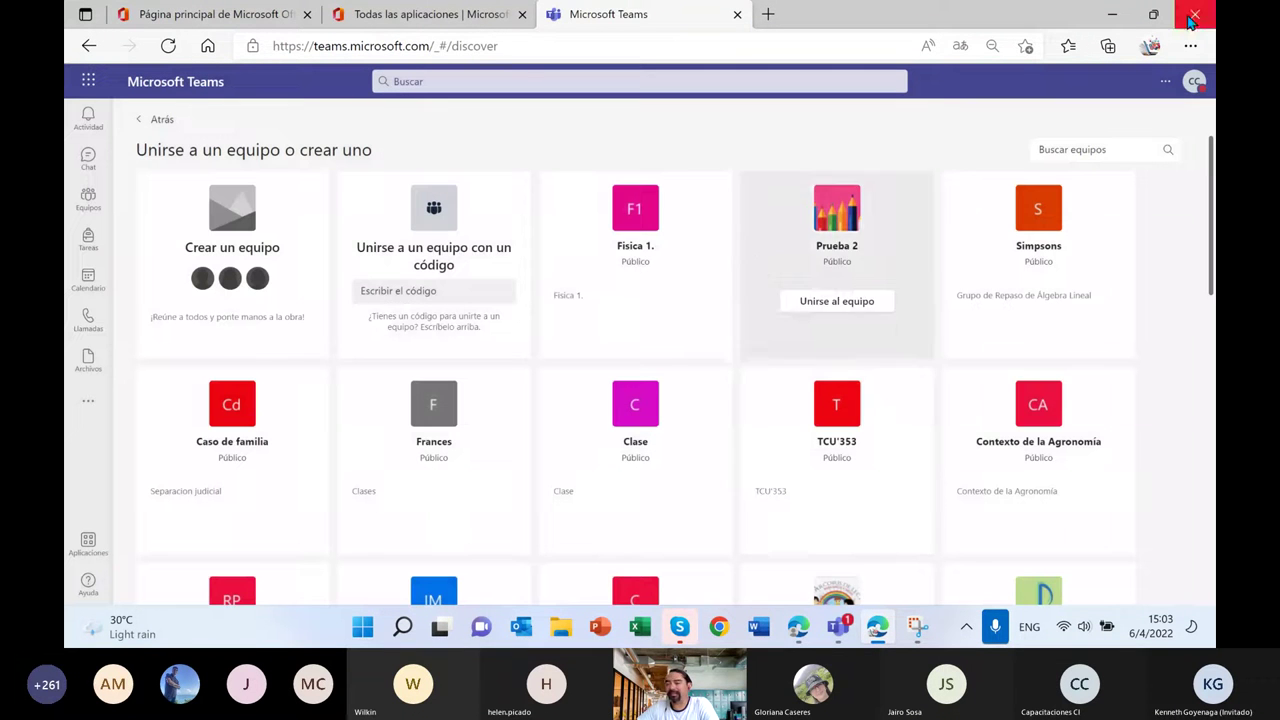
Sign the training account out of Teams and close the sign-out tab.
{"action": "left_click", "coordinate": [1194, 84]}
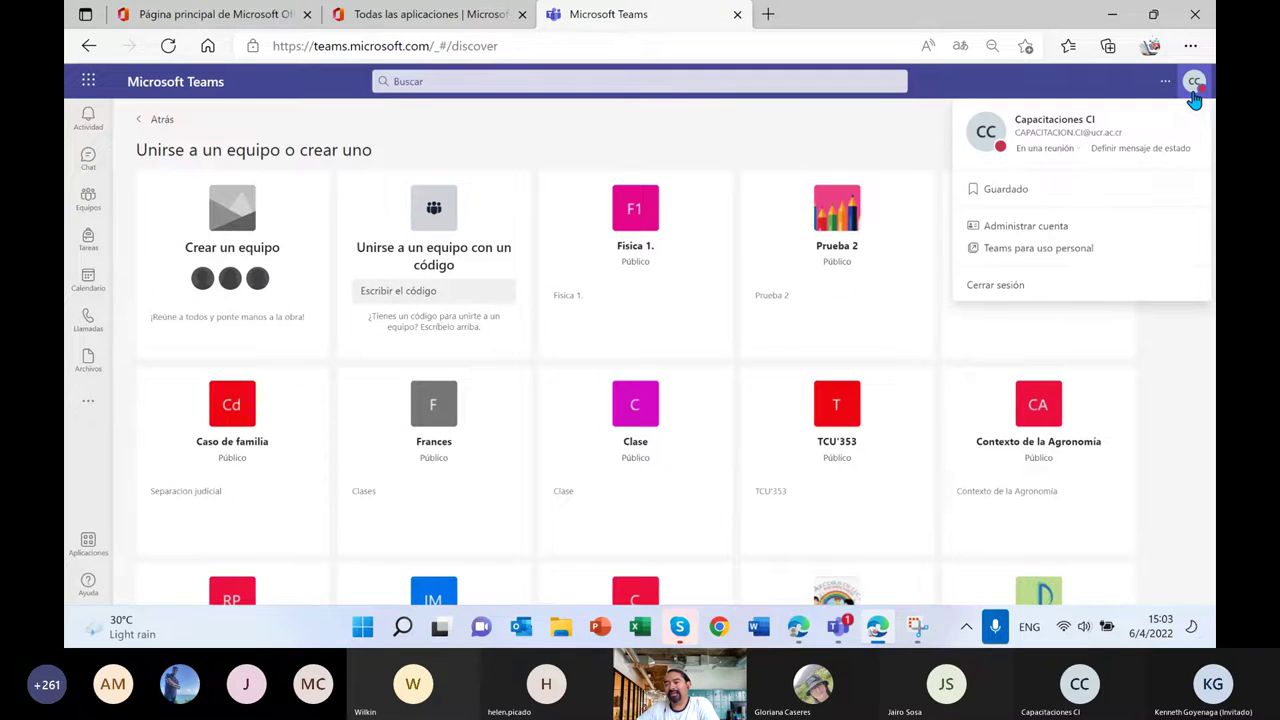
{"action": "left_click", "coordinate": [995, 287]}
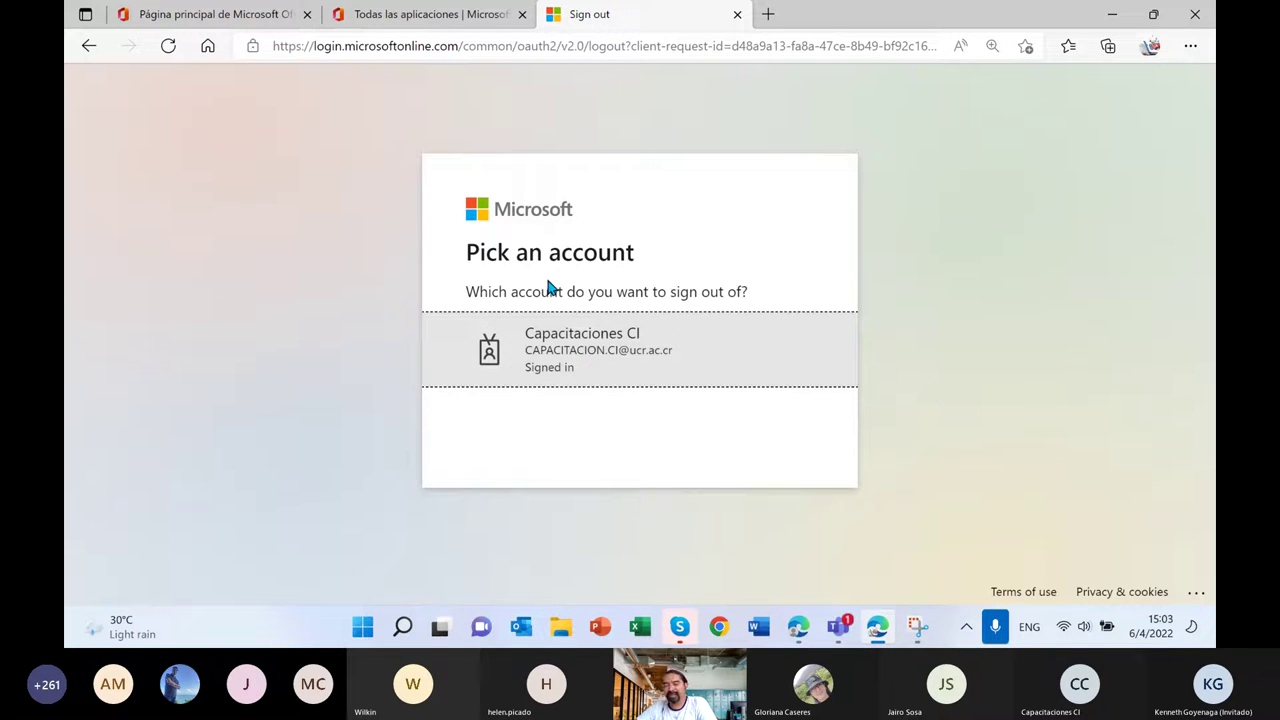
{"action": "left_click", "coordinate": [609, 357]}
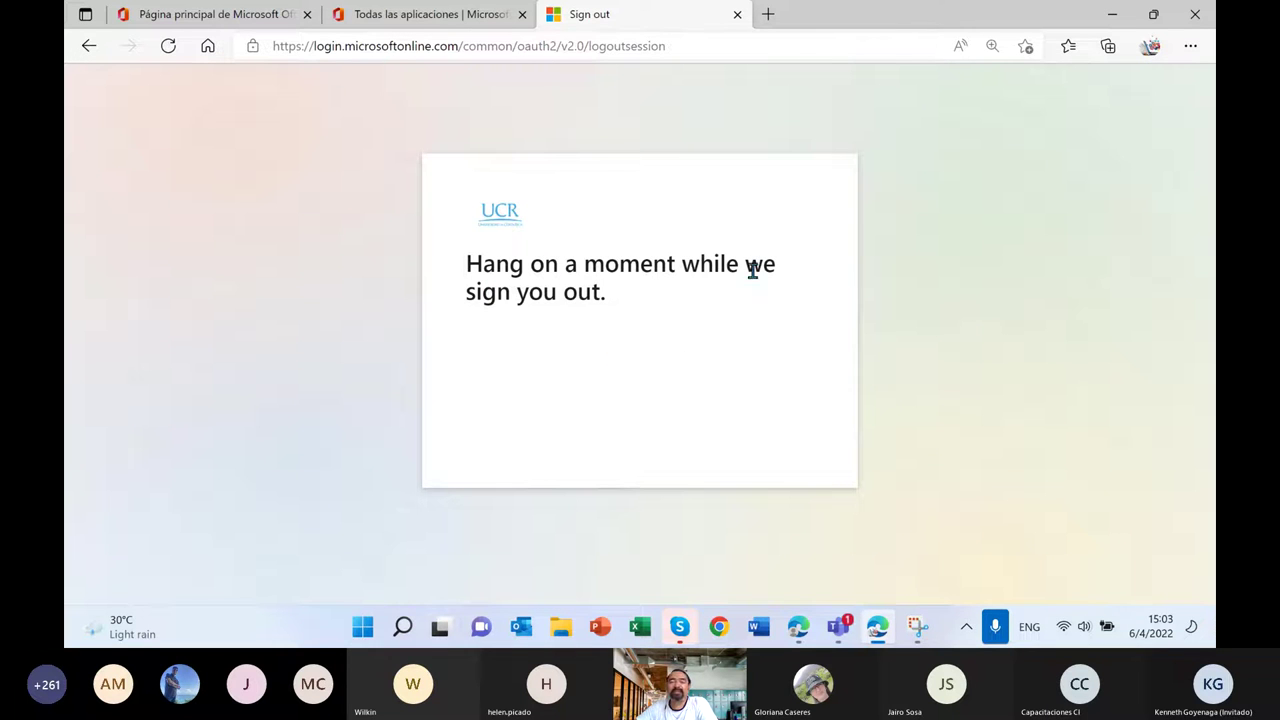
{"action": "left_click", "coordinate": [738, 15]}
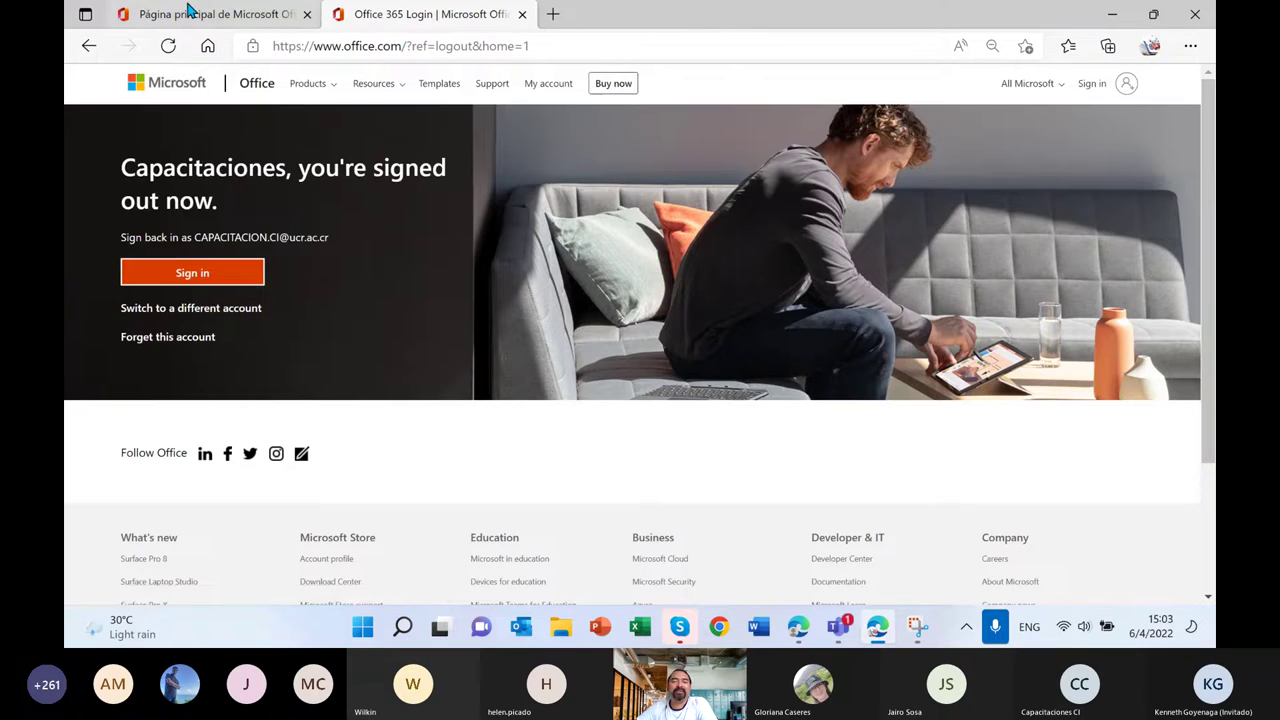
Close the extra Office tab and sign back in to the same account with the saved password.
{"action": "left_click", "coordinate": [190, 12]}
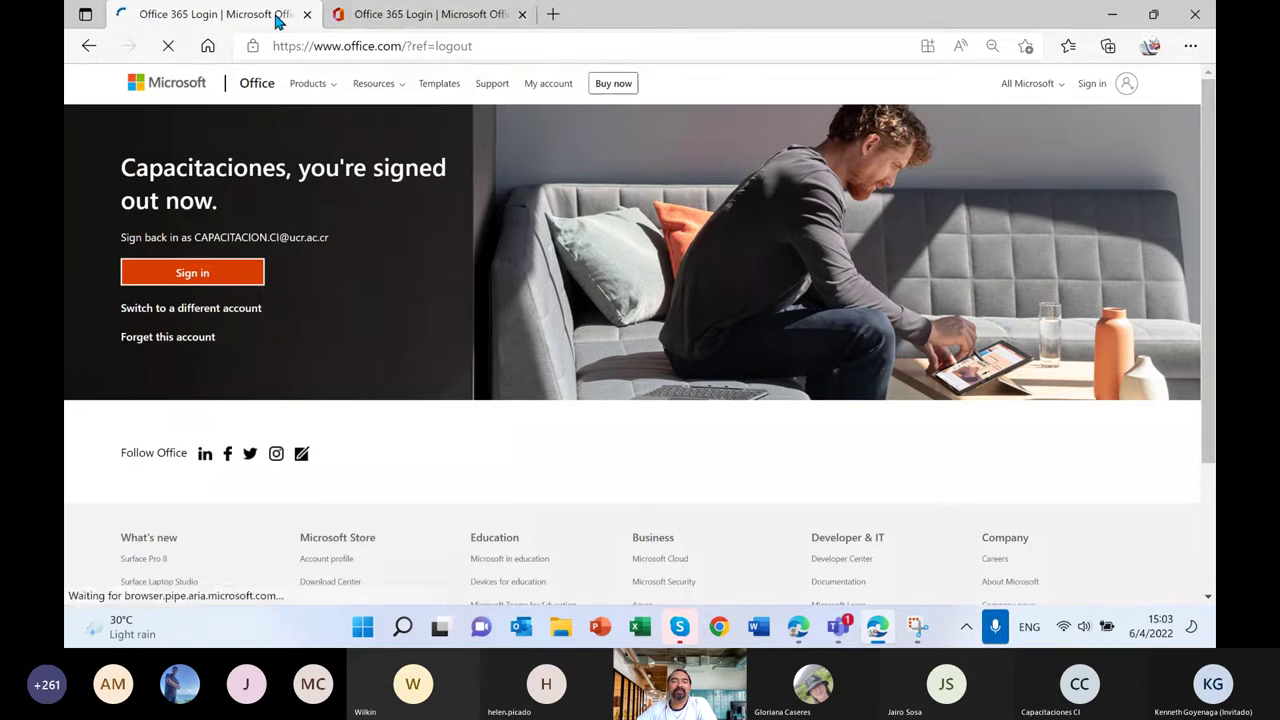
{"action": "left_click", "coordinate": [521, 14]}
{"action": "left_click", "coordinate": [224, 273]}
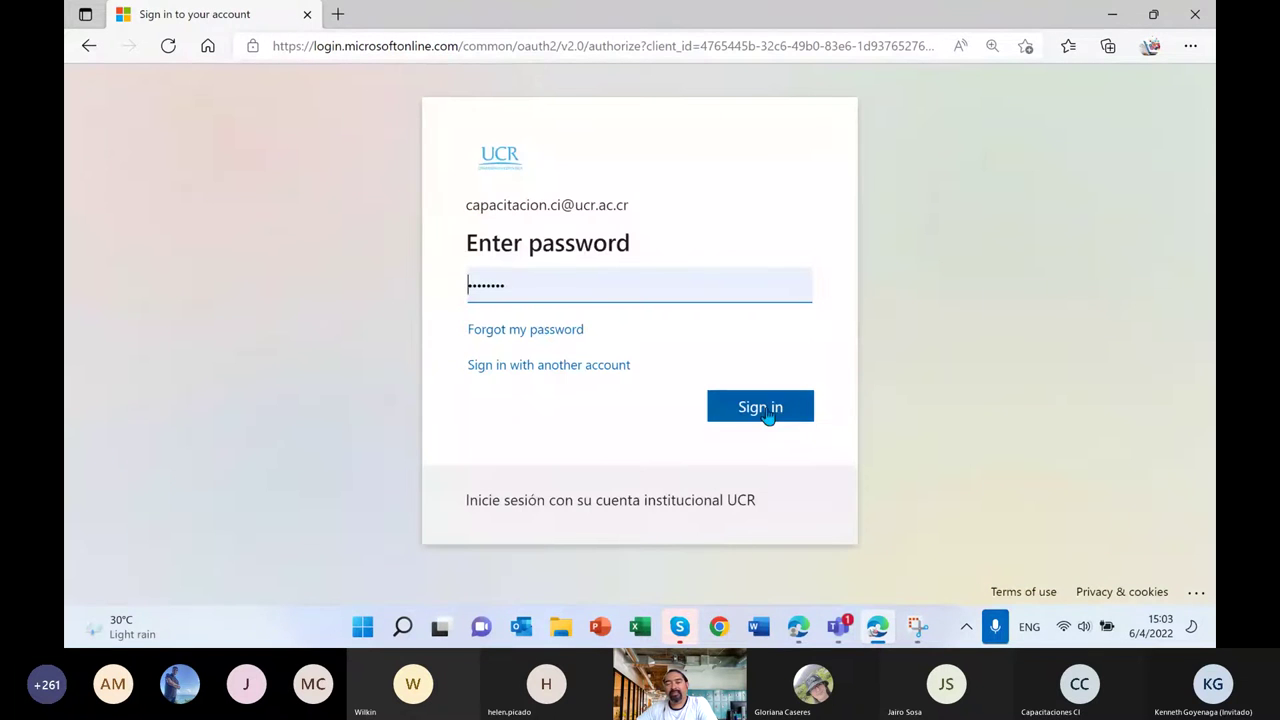
{"action": "left_click", "coordinate": [769, 410]}
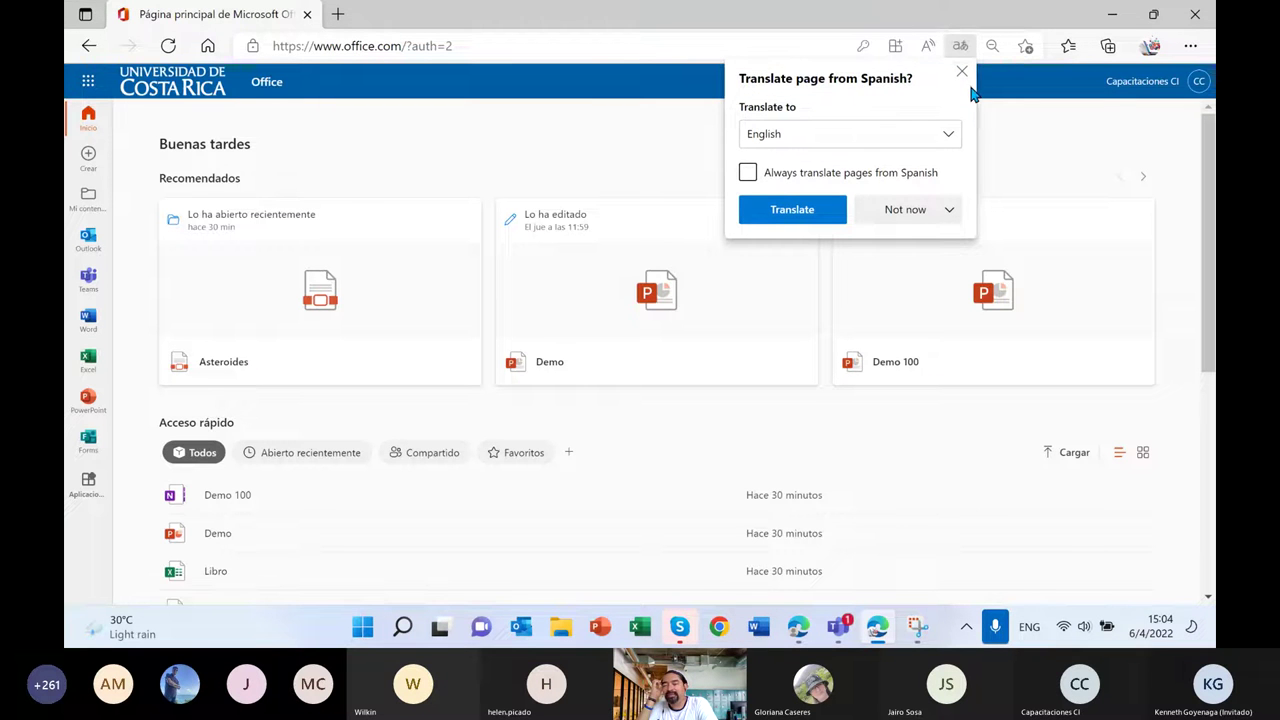
Dismiss the page translation offer, open Teams from the Office home page and continue with its web version.
{"action": "left_click", "coordinate": [961, 71]}
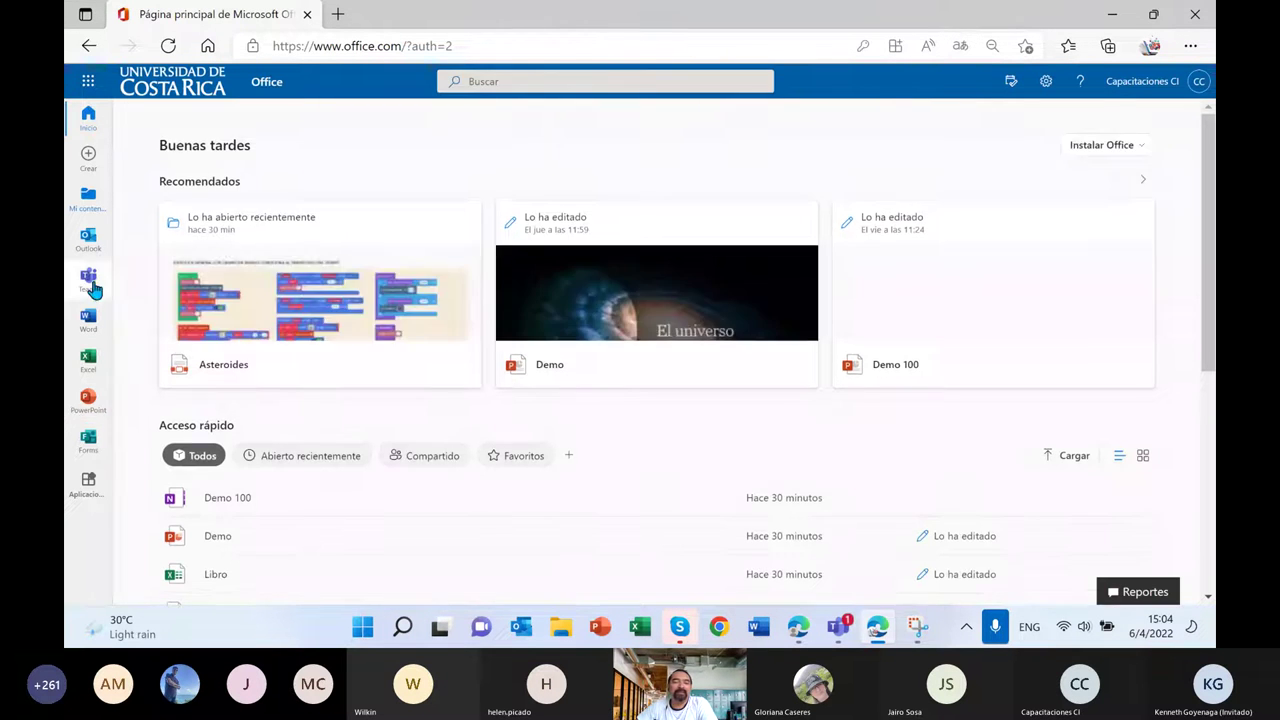
{"action": "left_click", "coordinate": [89, 279]}
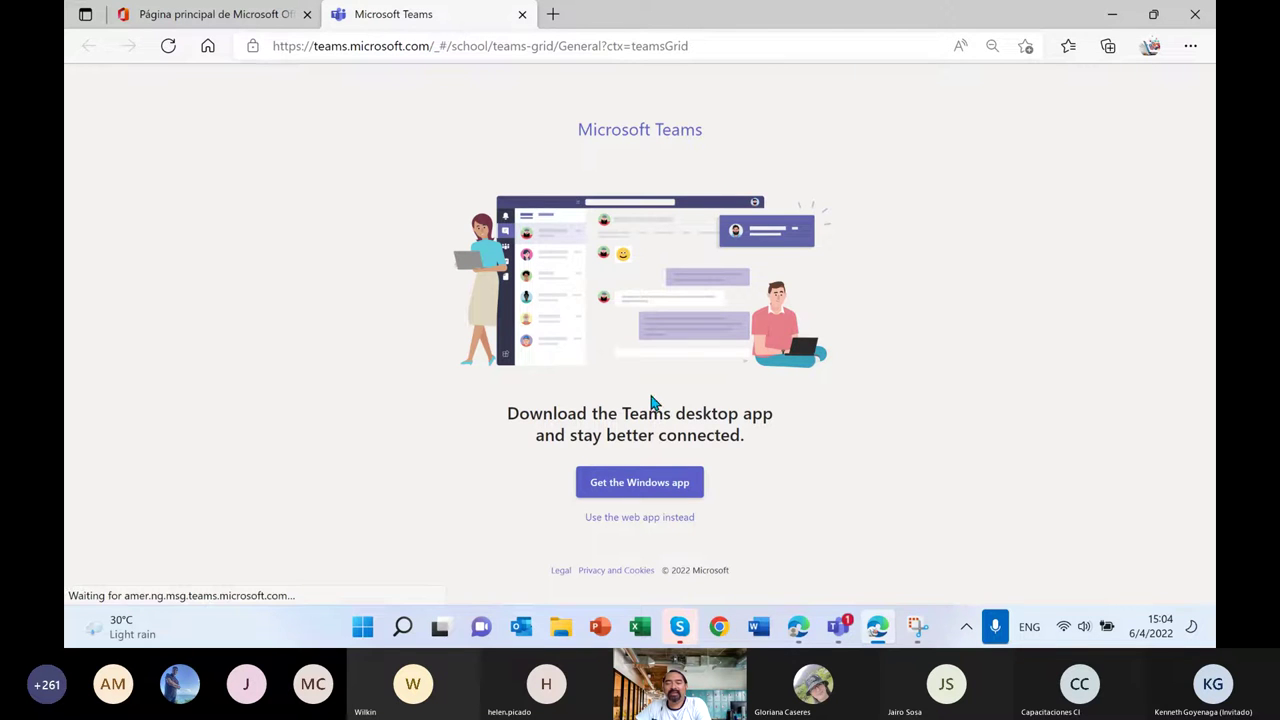
{"action": "left_click", "coordinate": [636, 518]}
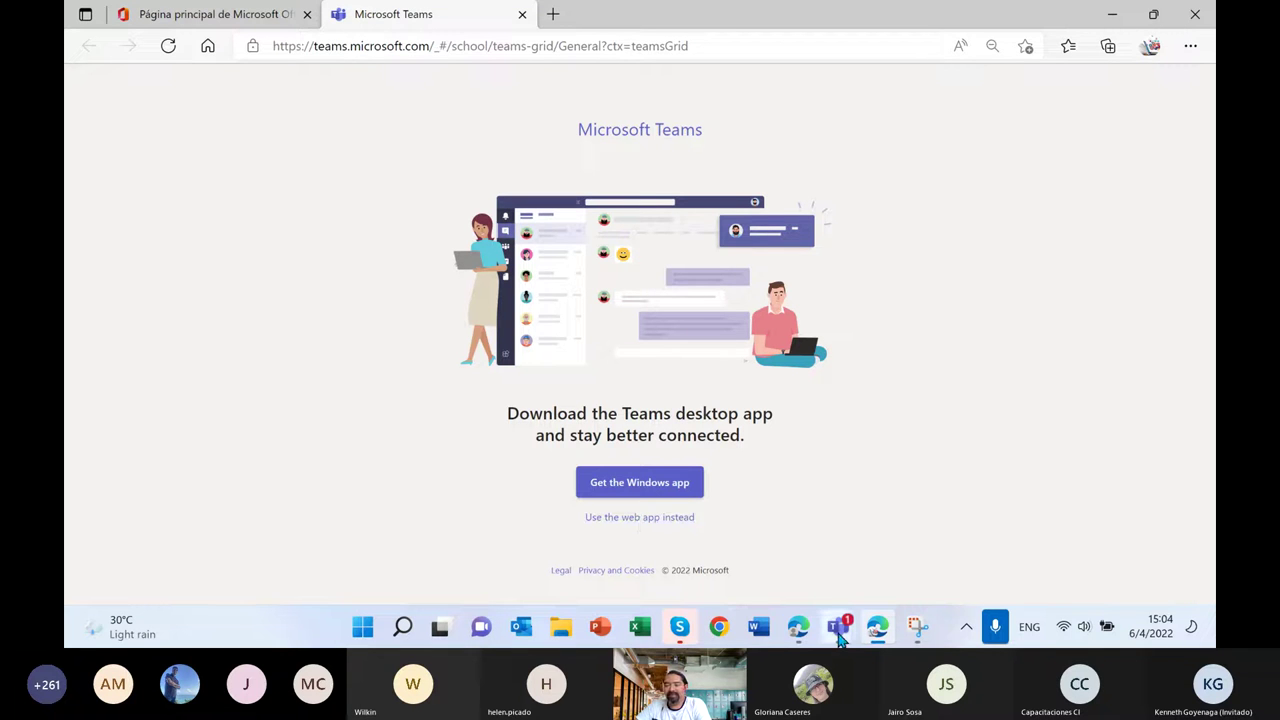
{"action": "left_click", "coordinate": [840, 630]}
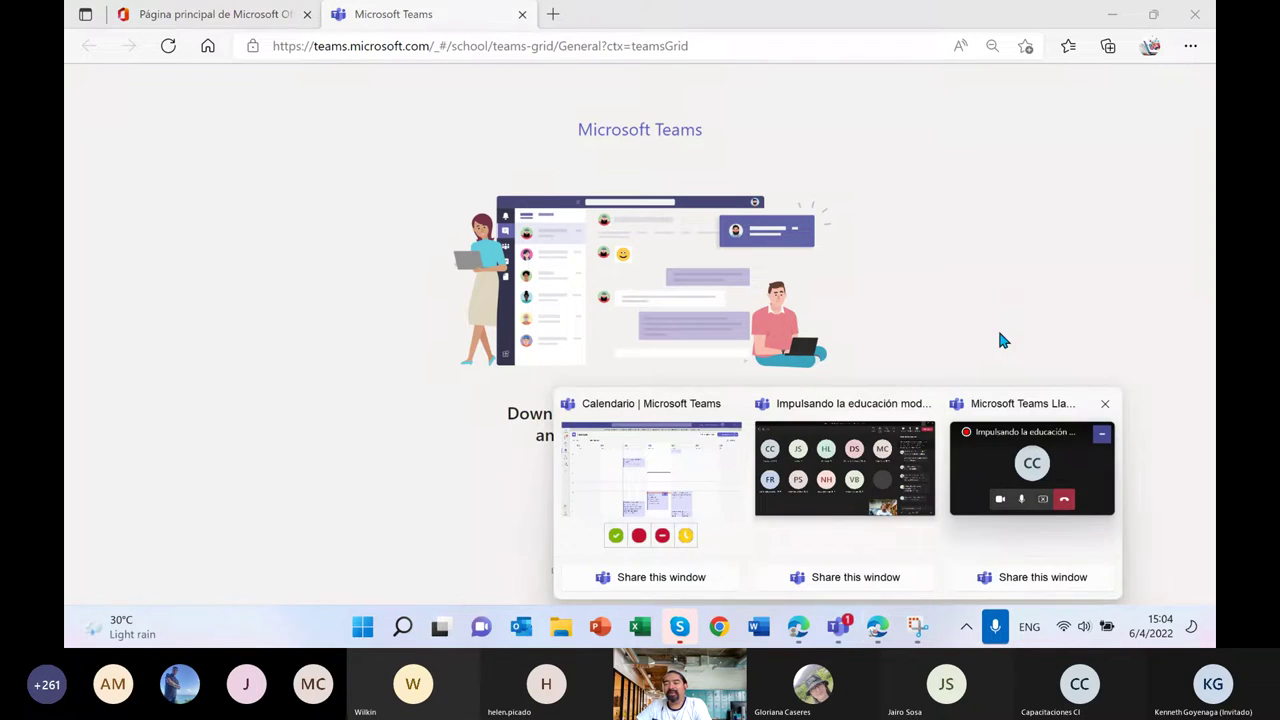
{"action": "left_click", "coordinate": [1003, 341]}
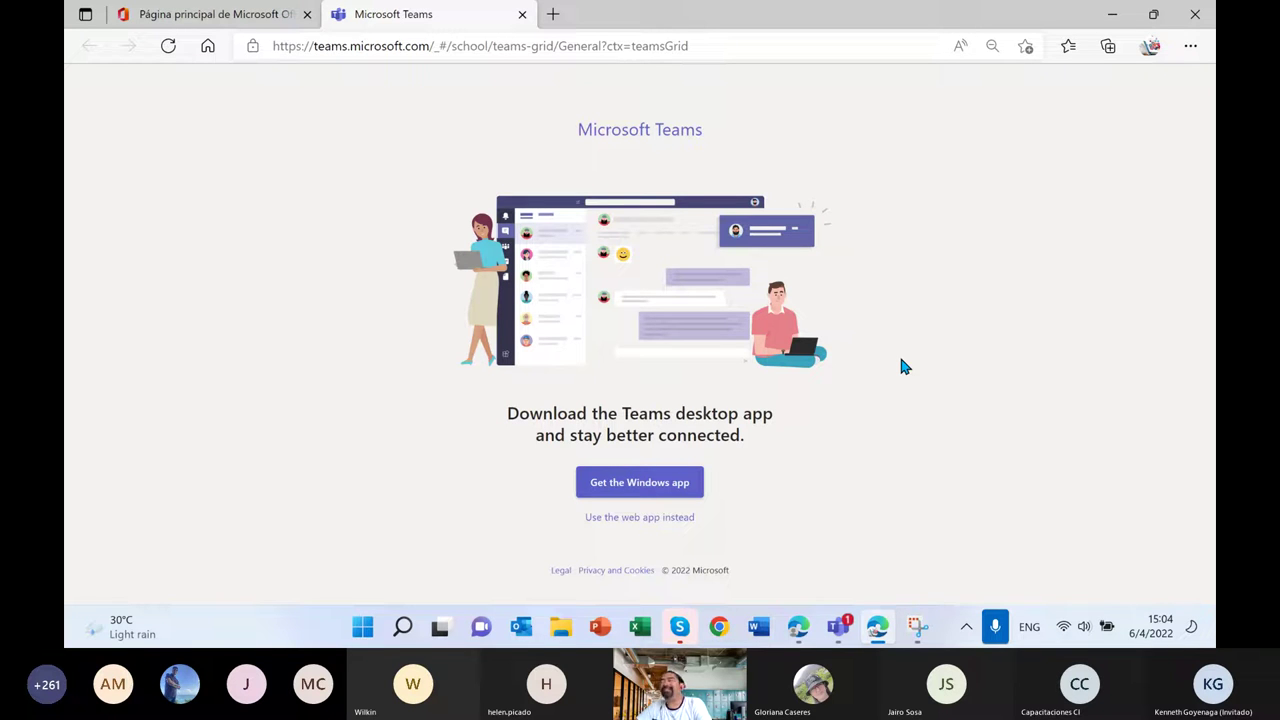
{"action": "left_click", "coordinate": [648, 518]}
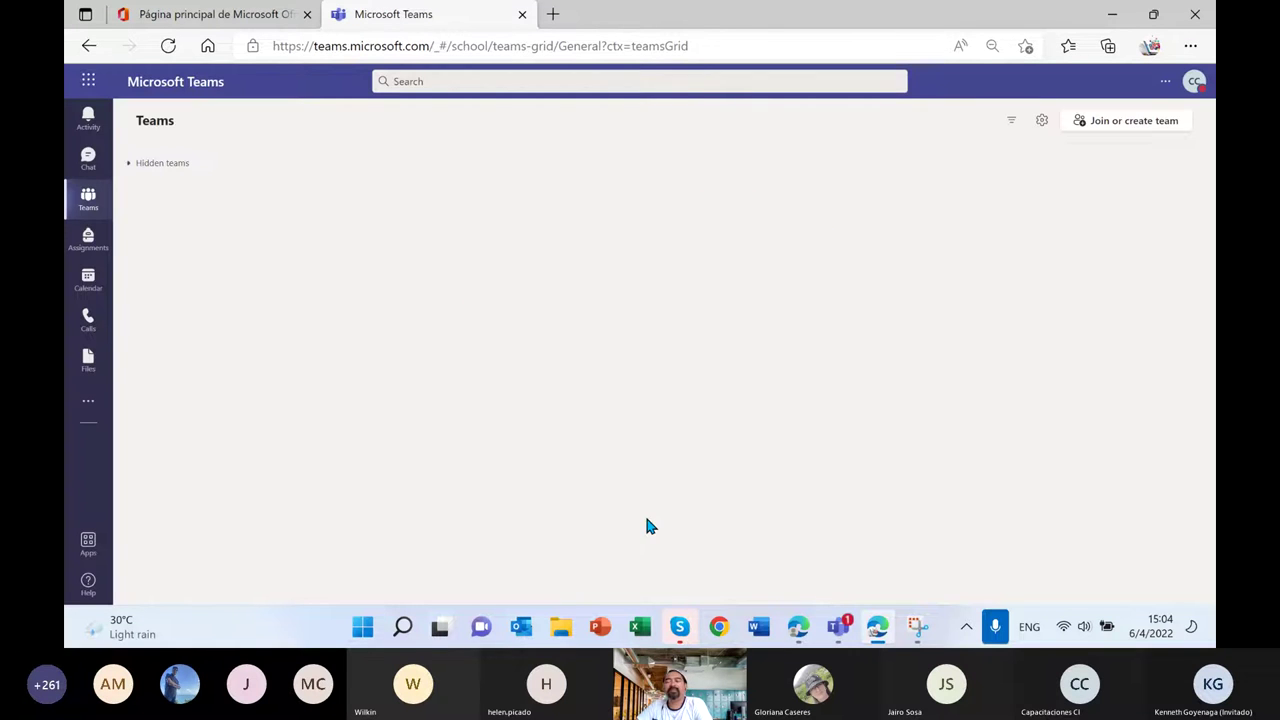
Set the Teams app language to Español (Estados Unidos) in the general settings and apply it.
{"action": "left_click", "coordinate": [1165, 84]}
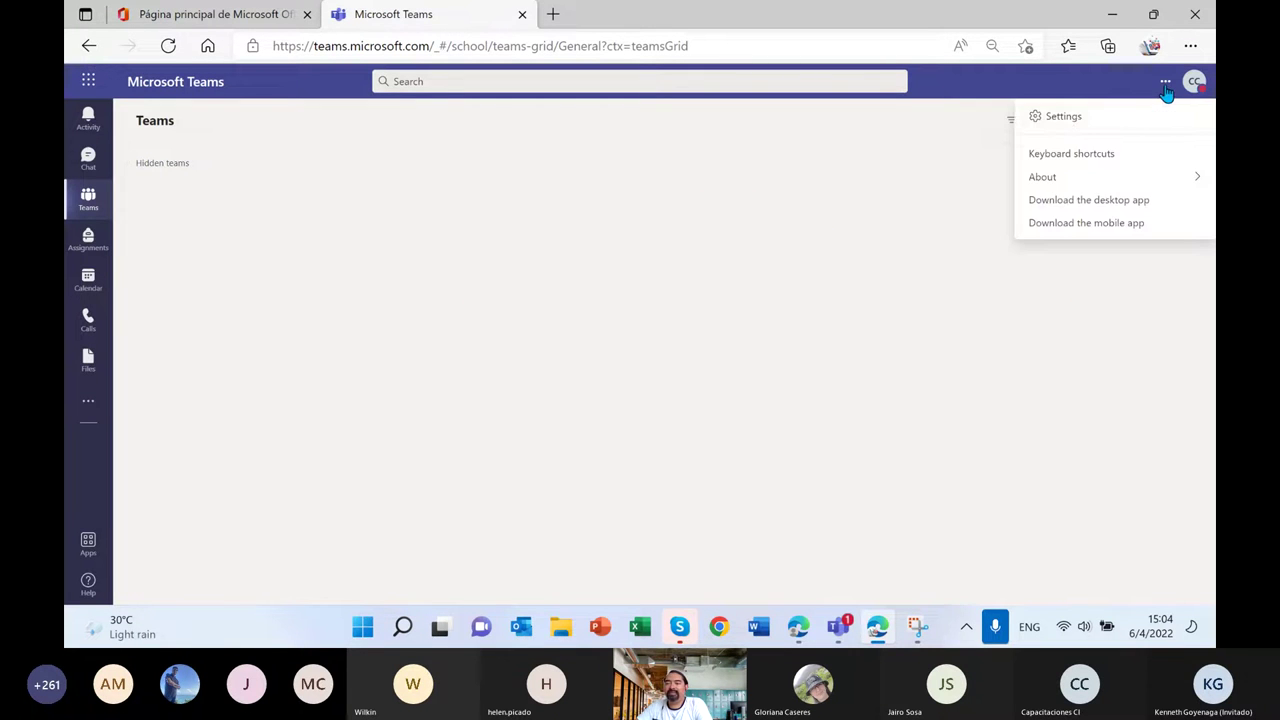
{"action": "left_click", "coordinate": [1083, 124]}
{"action": "scroll", "coordinate": [578, 452], "scroll_direction": "down", "scroll_amount": 3}
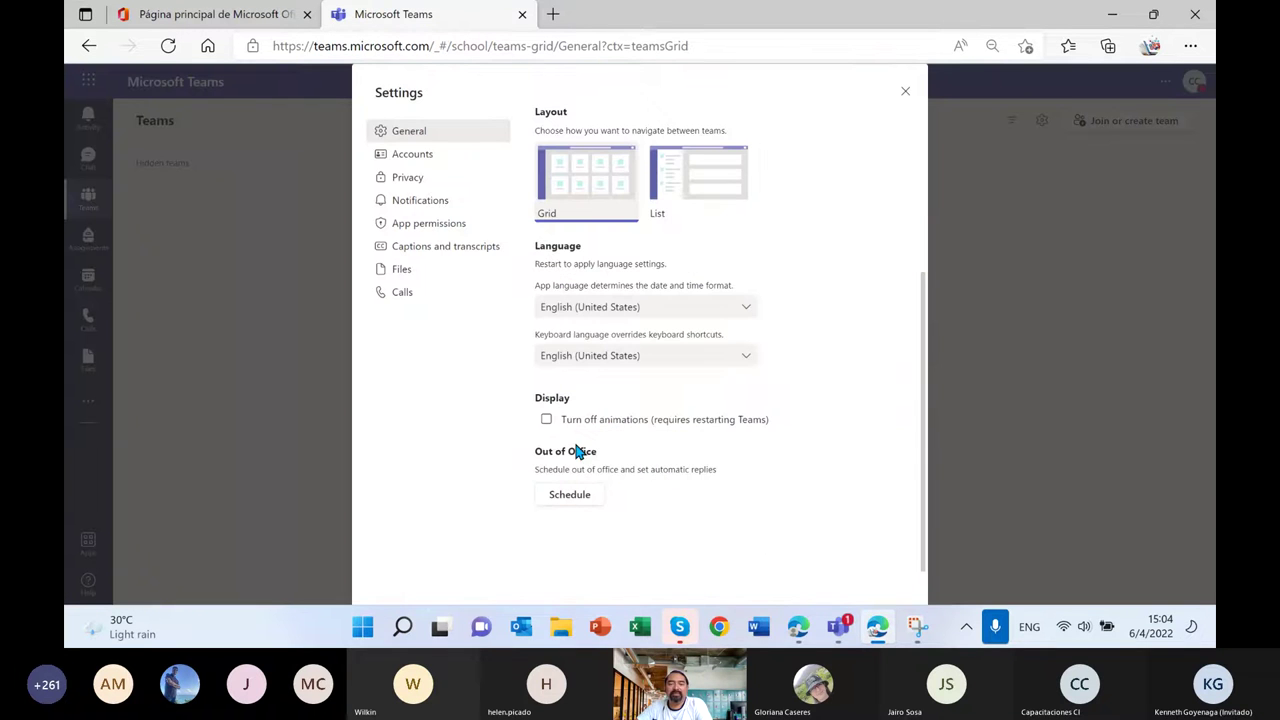
{"action": "left_click", "coordinate": [635, 307]}
{"action": "scroll", "coordinate": [615, 411], "scroll_direction": "down", "scroll_amount": 10}
{"action": "scroll", "coordinate": [615, 418], "scroll_direction": "up", "scroll_amount": 2}
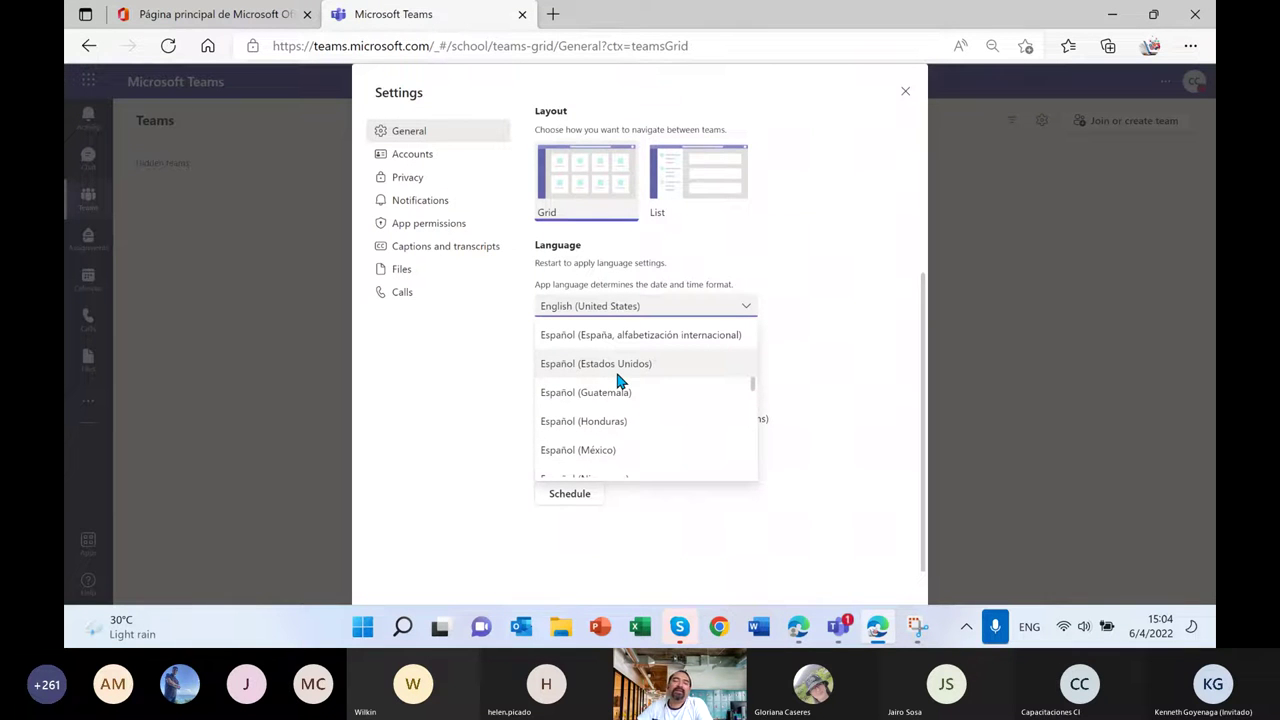
{"action": "left_click", "coordinate": [617, 370]}
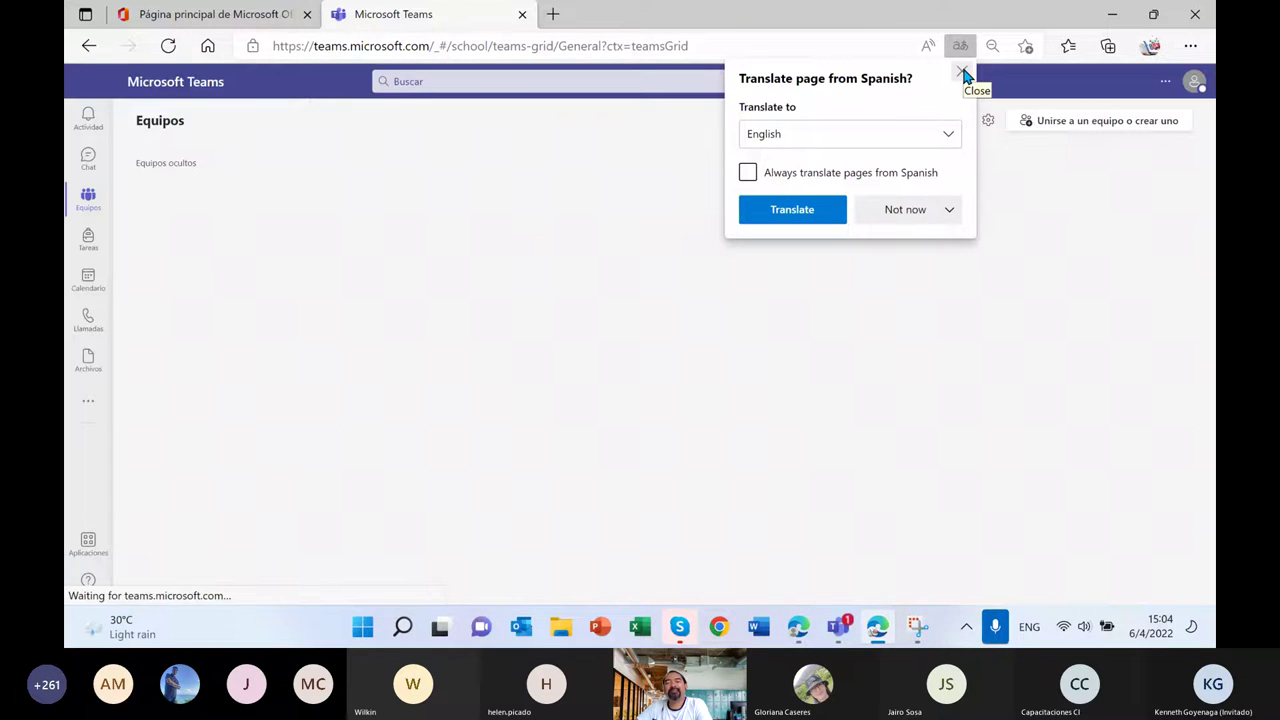
Dismiss the translation offer and open the Crear su equipo form from the page for joining or creating a team.
{"action": "left_click", "coordinate": [963, 75]}
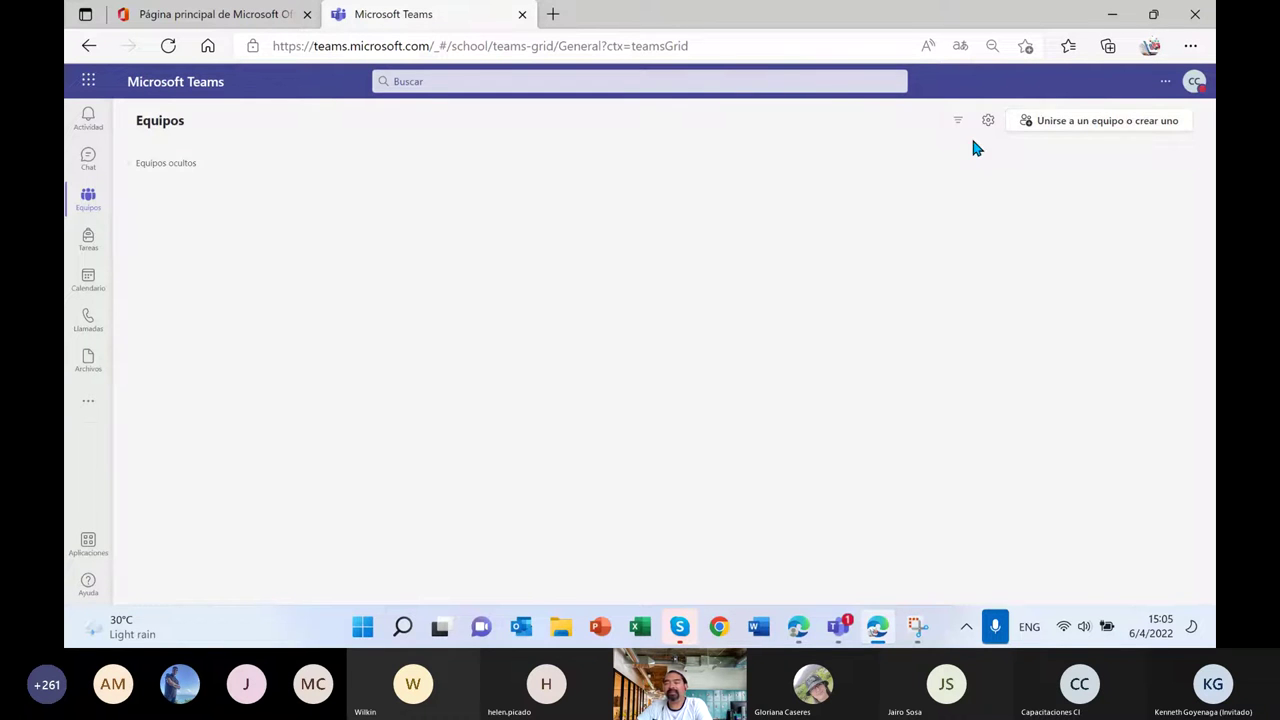
{"action": "left_click", "coordinate": [1066, 121]}
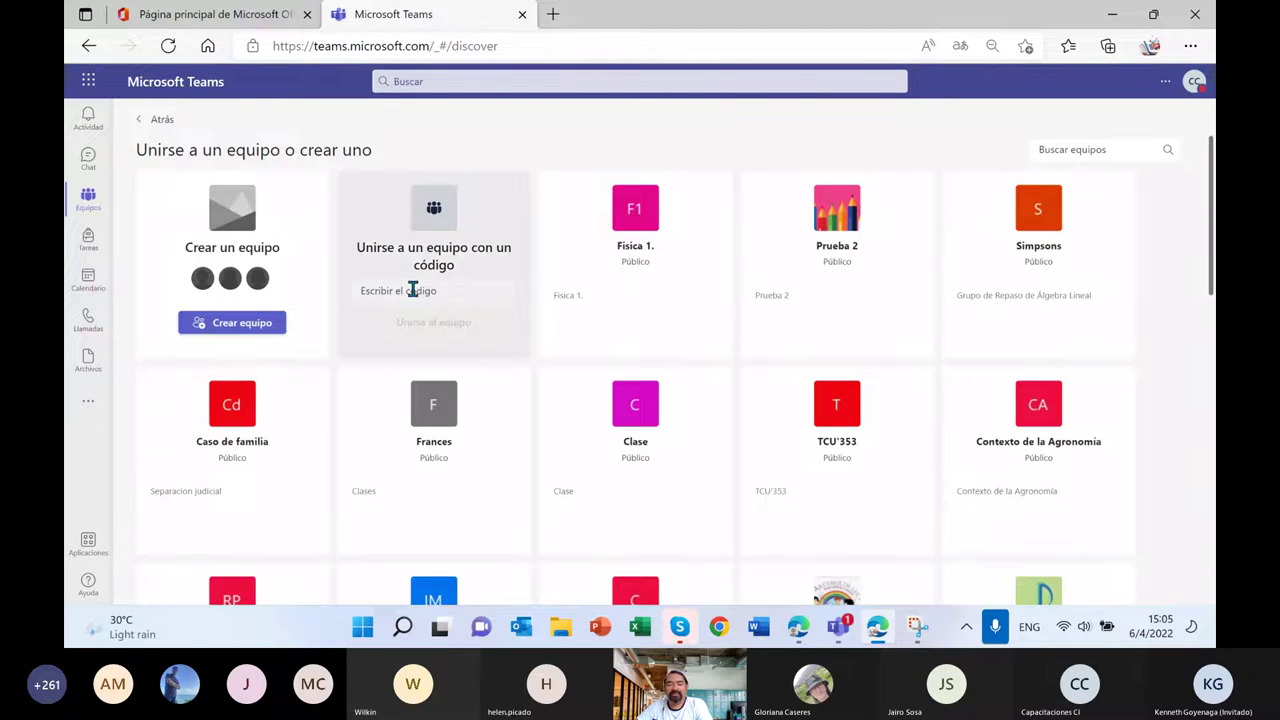
{"action": "left_click", "coordinate": [240, 326]}
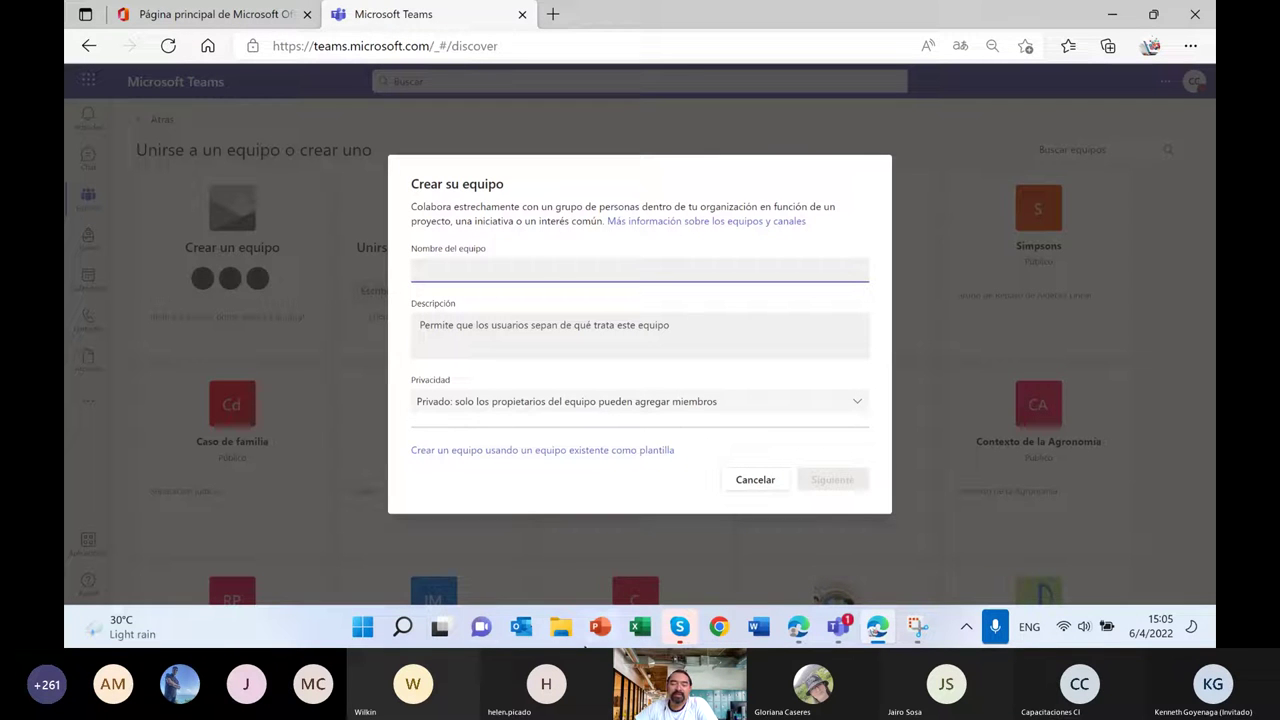
Switch to File Explorer and open the Taller Microsoft Teams INTCOMEX presentation dated 4/10/2021 from Desktop > Temporal > Proyectos > INTCOMEX.
{"action": "left_click", "coordinate": [565, 628]}
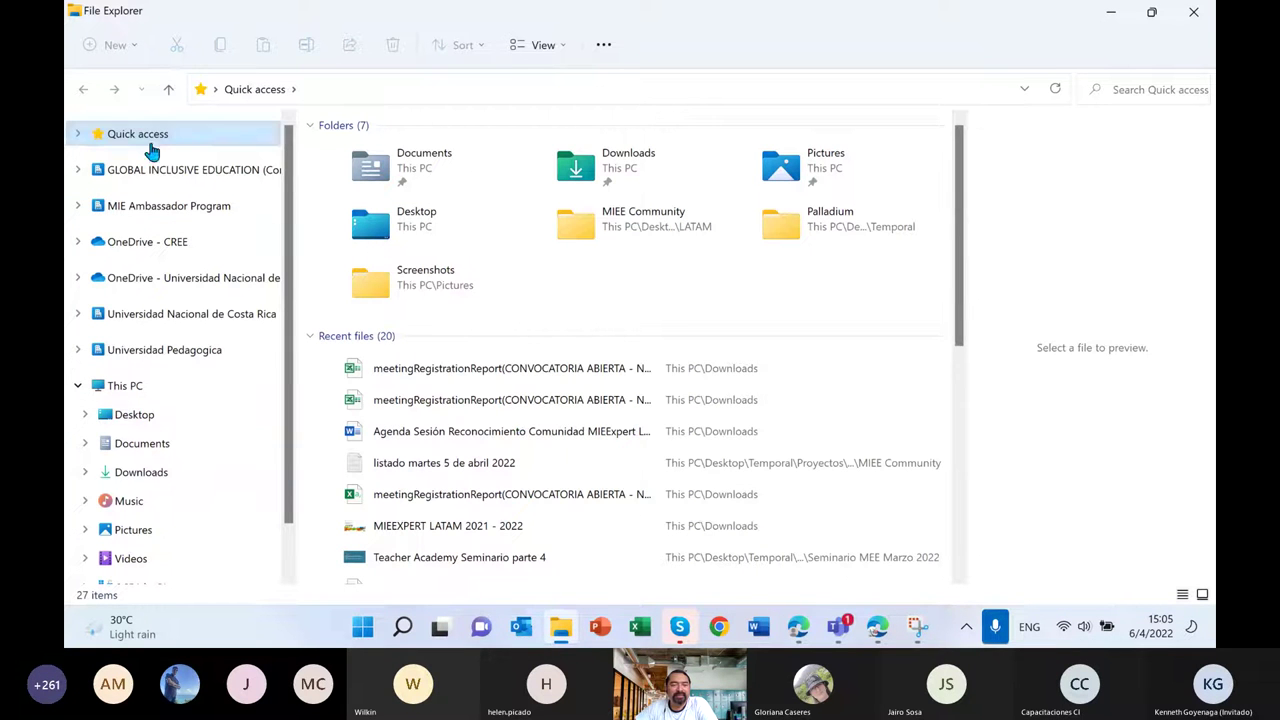
{"action": "left_click", "coordinate": [152, 417]}
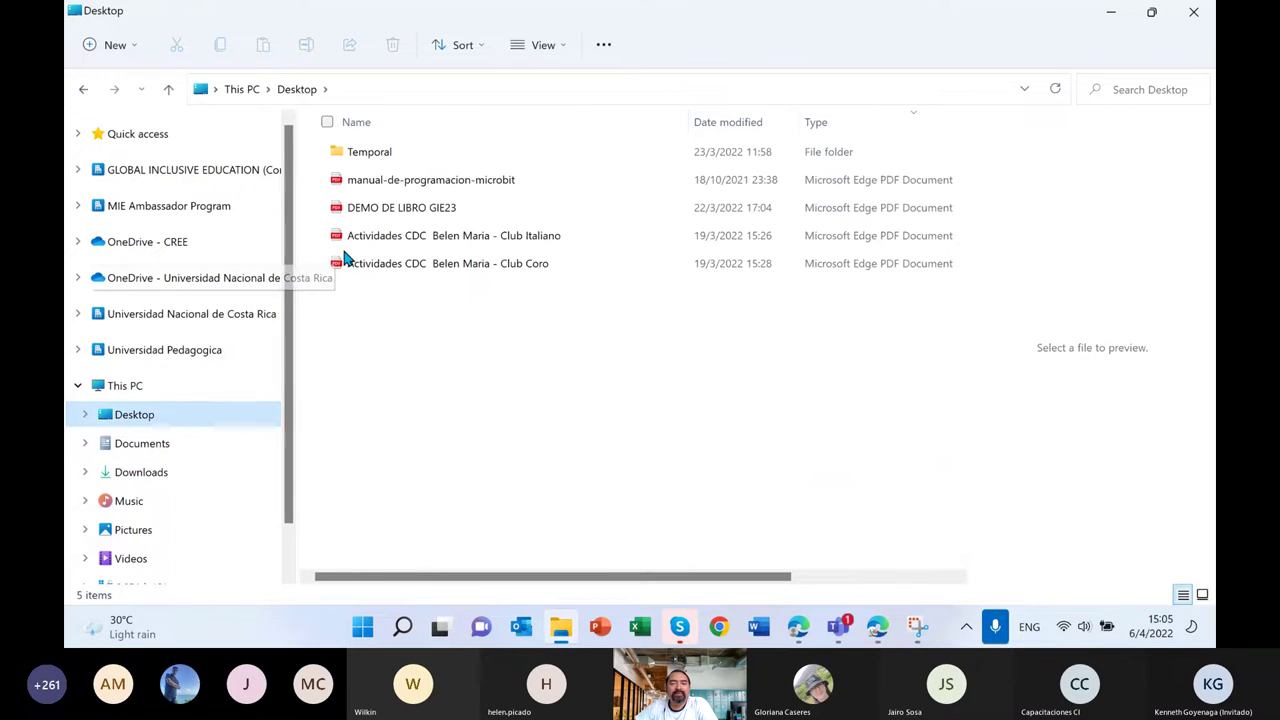
{"action": "left_click", "coordinate": [372, 156]}
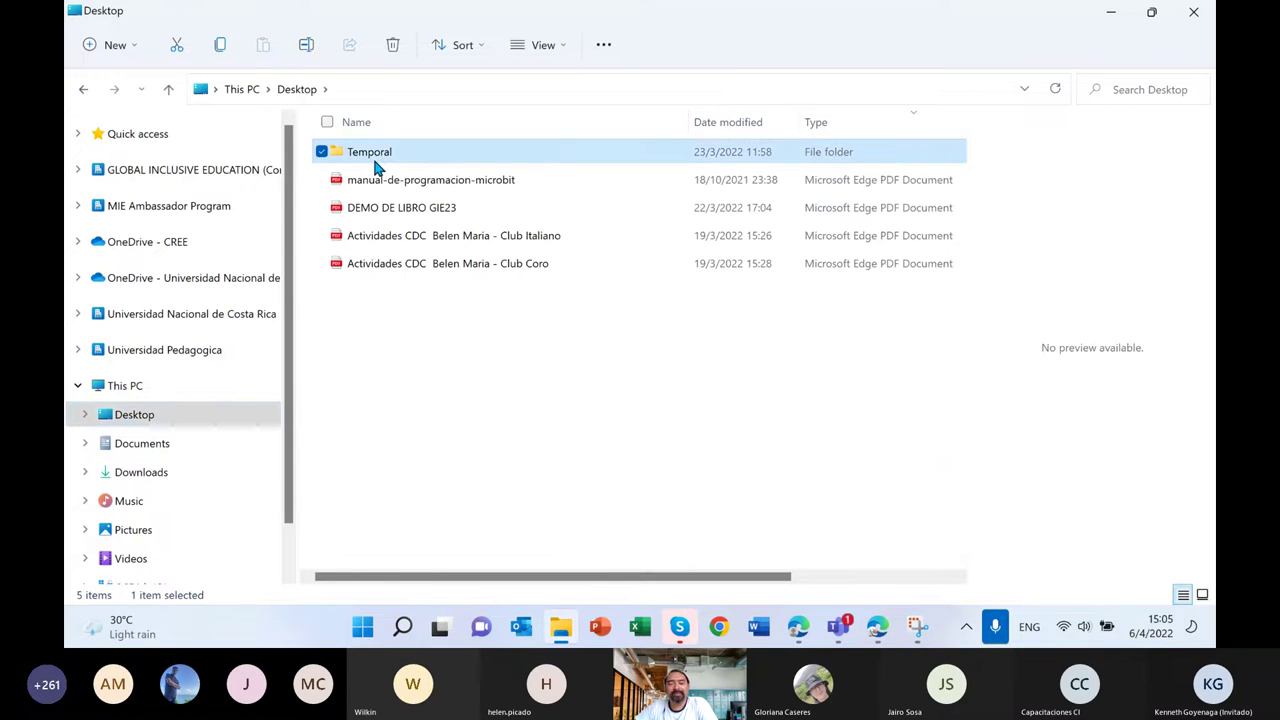
{"action": "double_click", "coordinate": [376, 160]}
{"action": "left_click", "coordinate": [404, 291]}
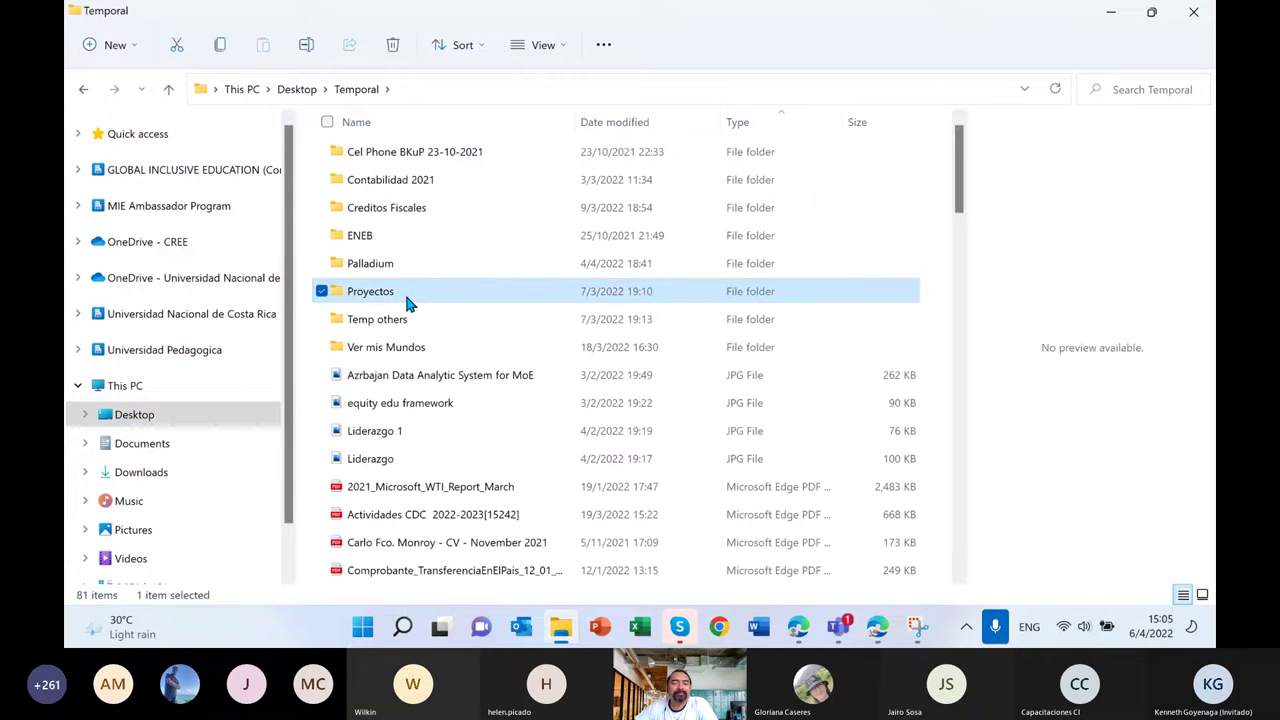
{"action": "double_click", "coordinate": [404, 291]}
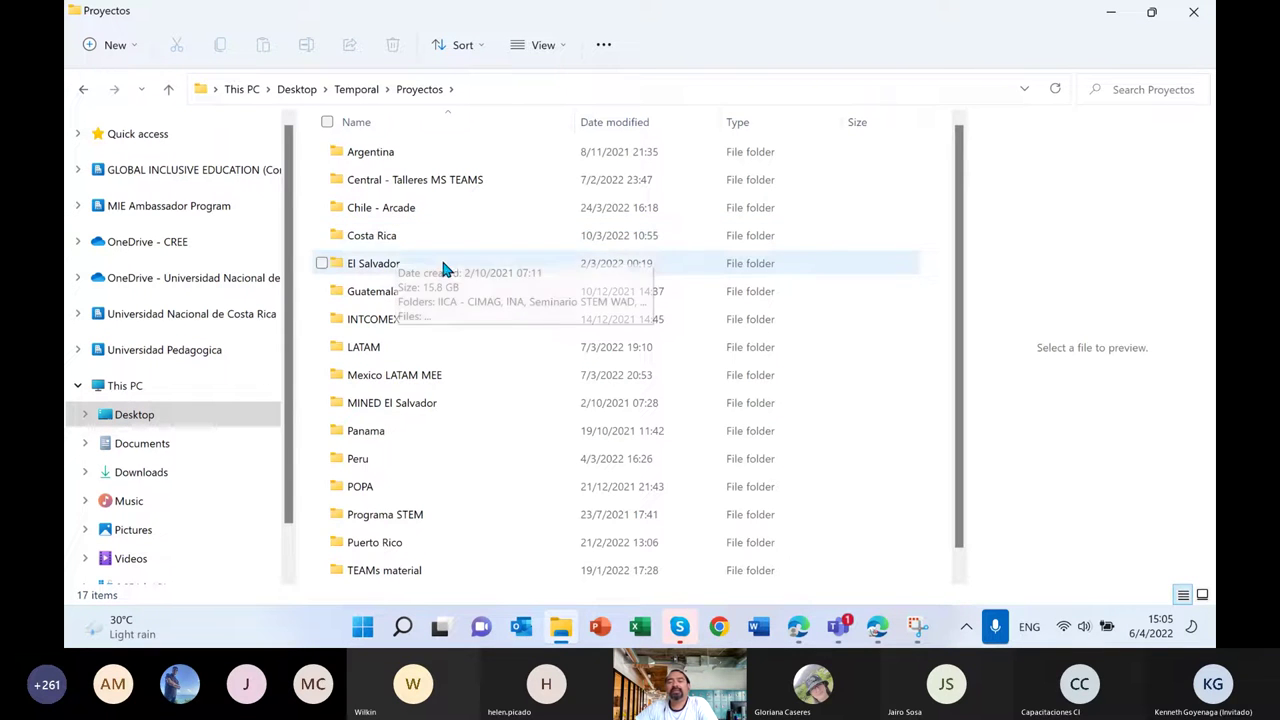
{"action": "double_click", "coordinate": [420, 324]}
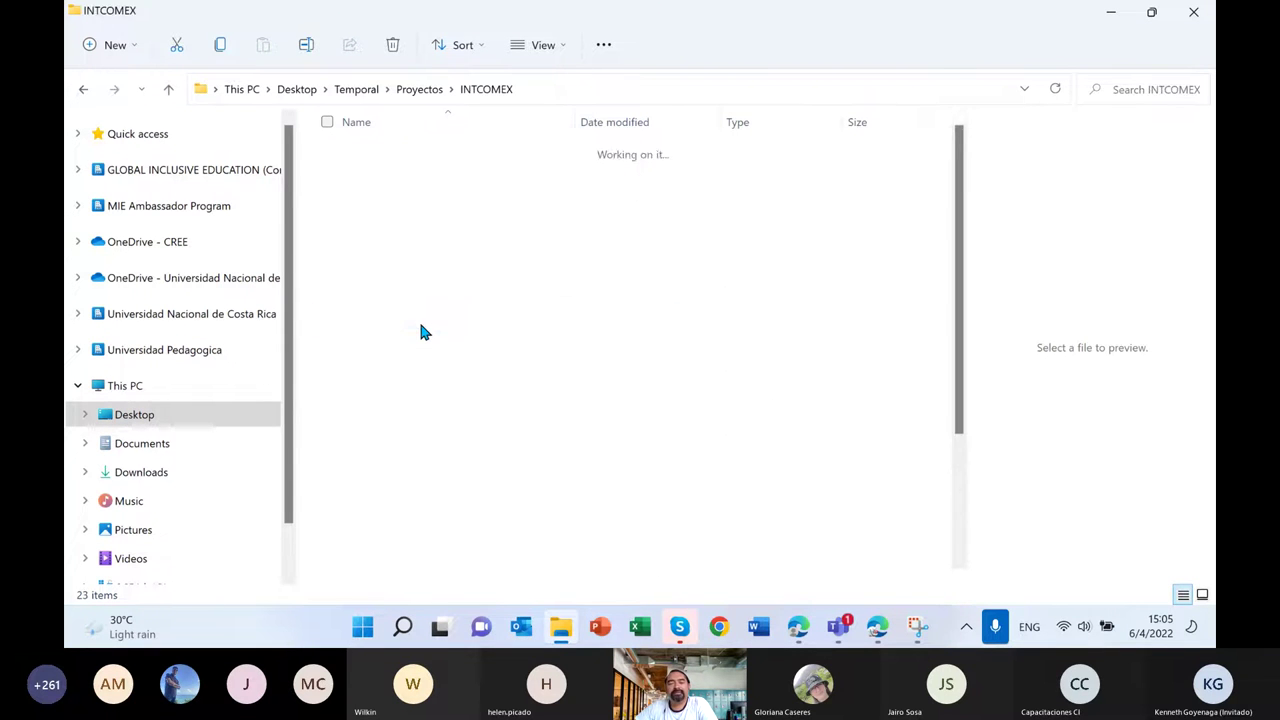
{"action": "scroll", "coordinate": [470, 318], "scroll_direction": "down", "scroll_amount": 3}
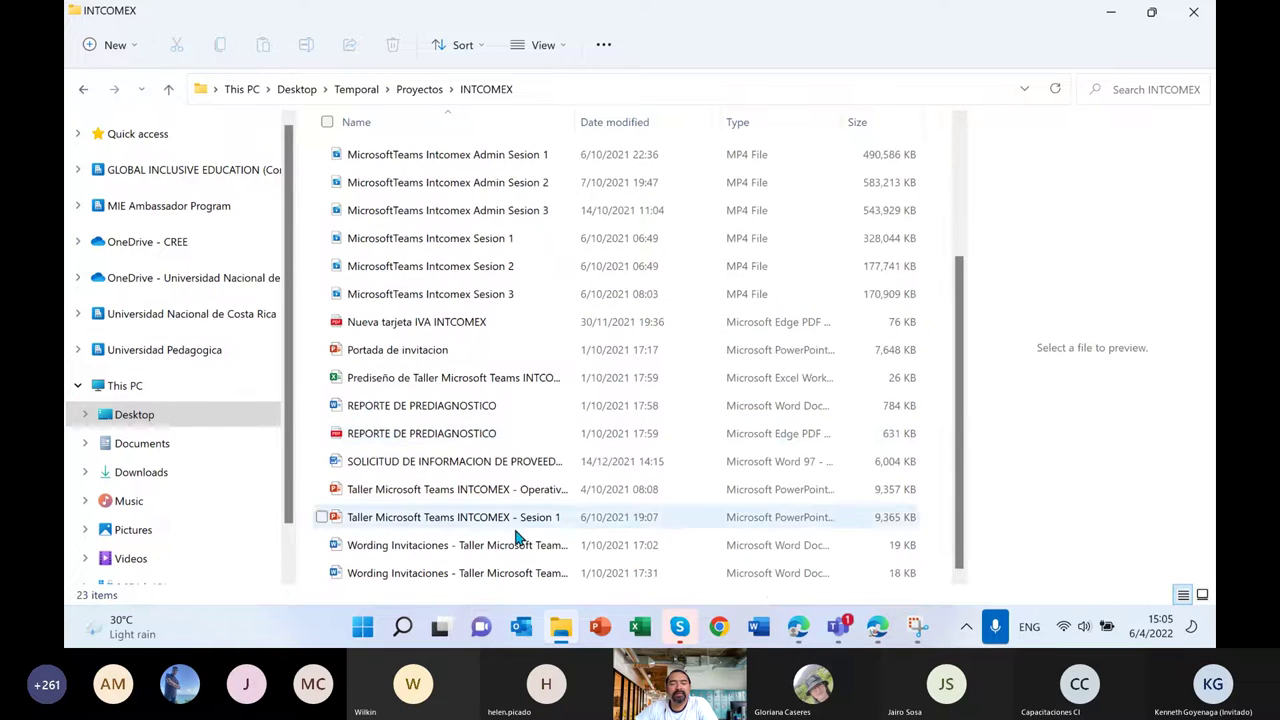
{"action": "left_click", "coordinate": [490, 498]}
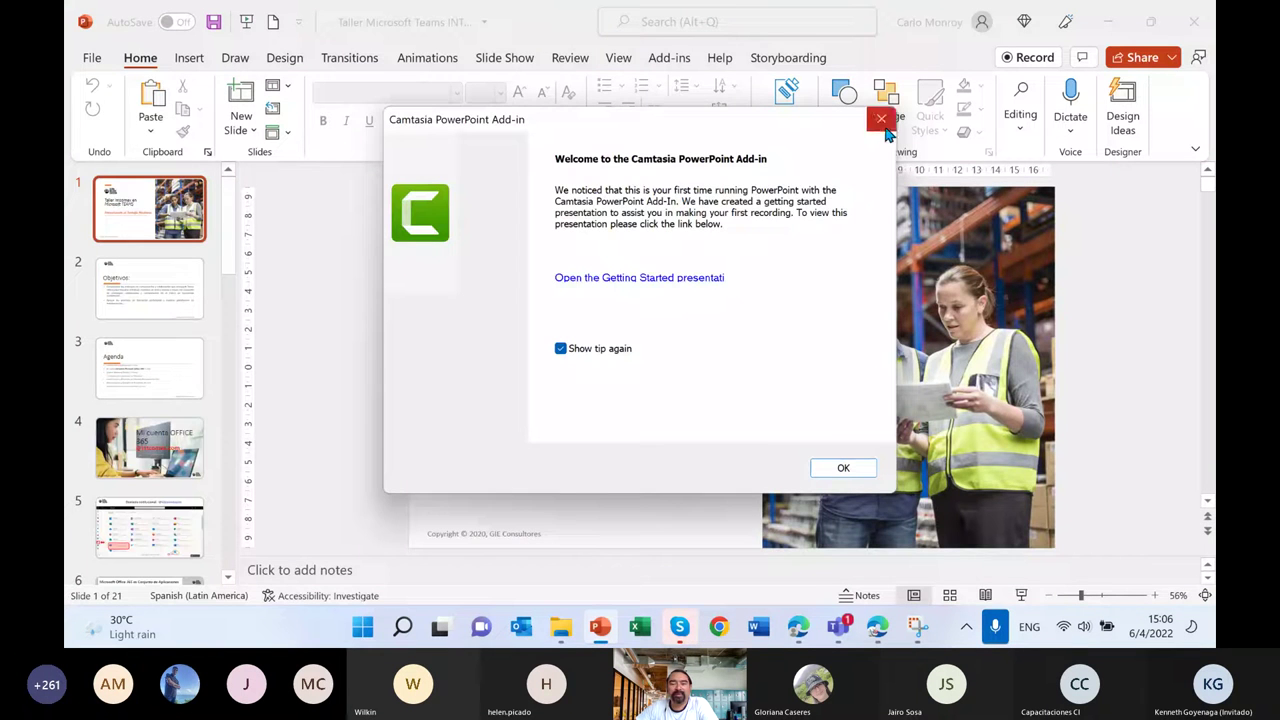
Dismiss the Camtasia add-in welcome, look through the slide thumbnails for teams and channels content, and close the presentation.
{"action": "left_click", "coordinate": [881, 118]}
{"action": "scroll", "coordinate": [140, 385], "scroll_direction": "down", "scroll_amount": 6}
{"action": "scroll", "coordinate": [145, 397], "scroll_direction": "down", "scroll_amount": 9}
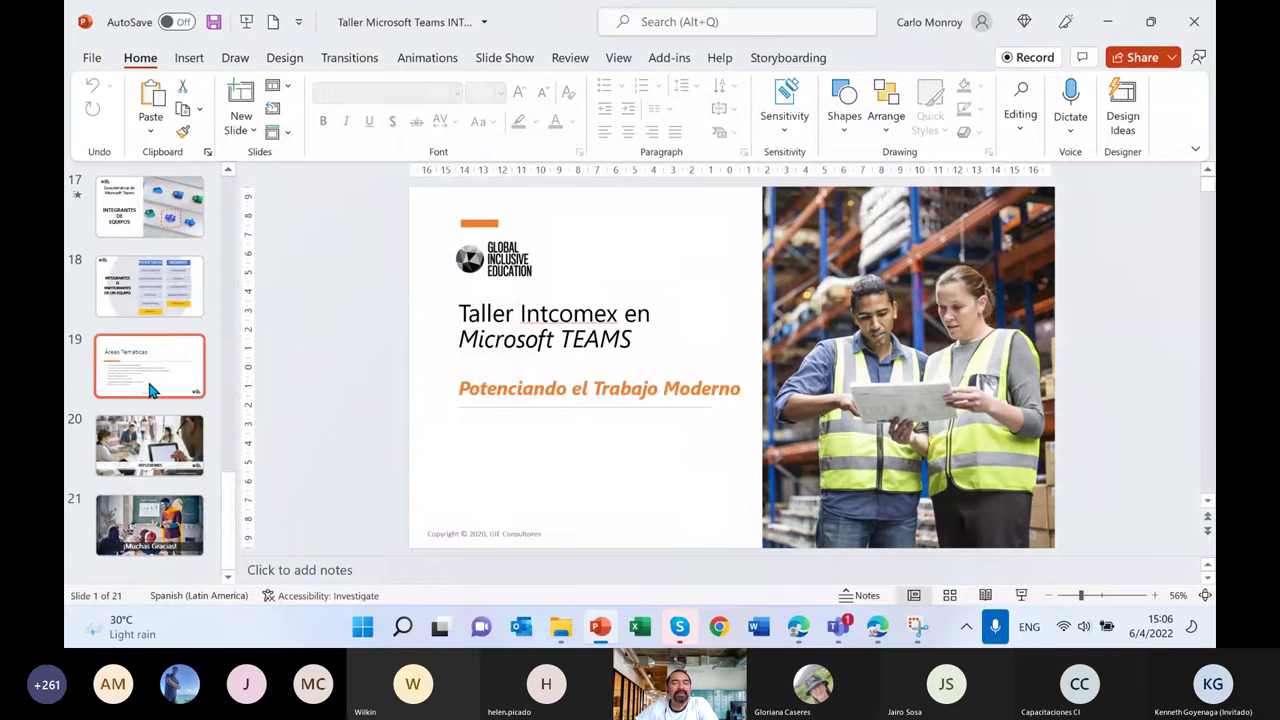
{"action": "scroll", "coordinate": [150, 389], "scroll_direction": "up", "scroll_amount": 5}
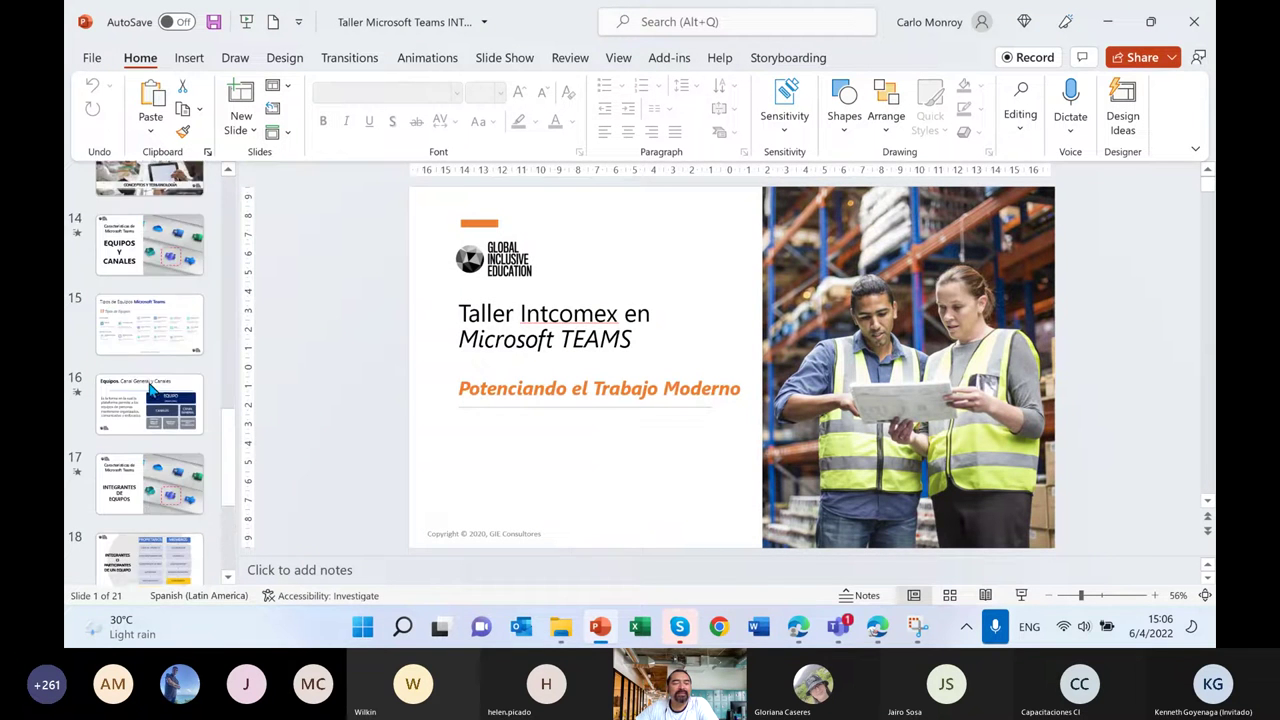
{"action": "scroll", "coordinate": [148, 389], "scroll_direction": "up", "scroll_amount": 2}
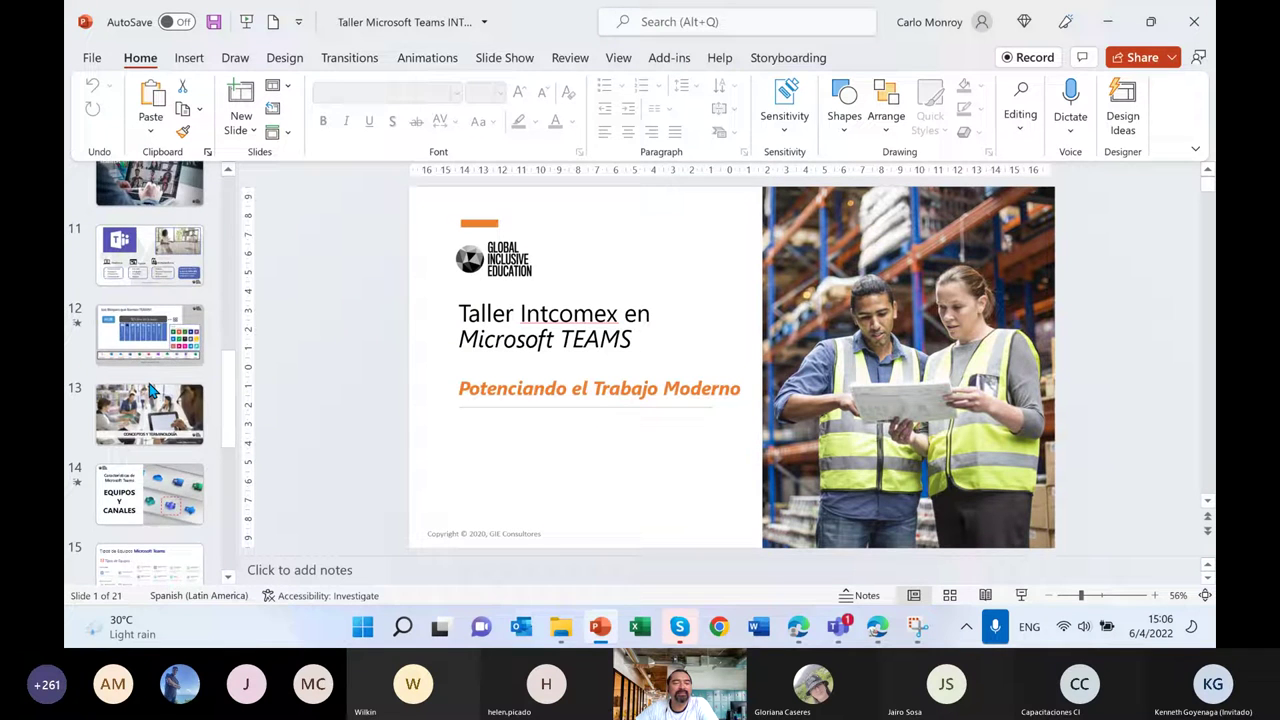
{"action": "scroll", "coordinate": [136, 456], "scroll_direction": "down", "scroll_amount": 2}
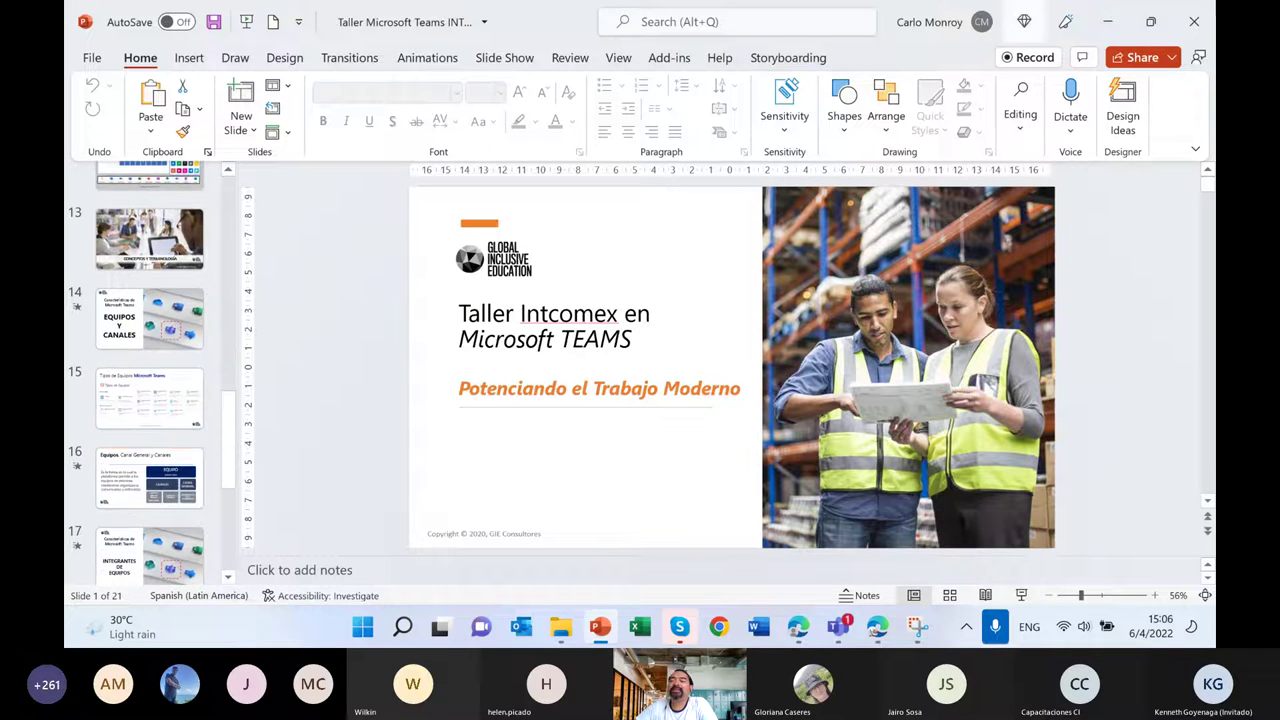
{"action": "left_click", "coordinate": [1190, 22]}
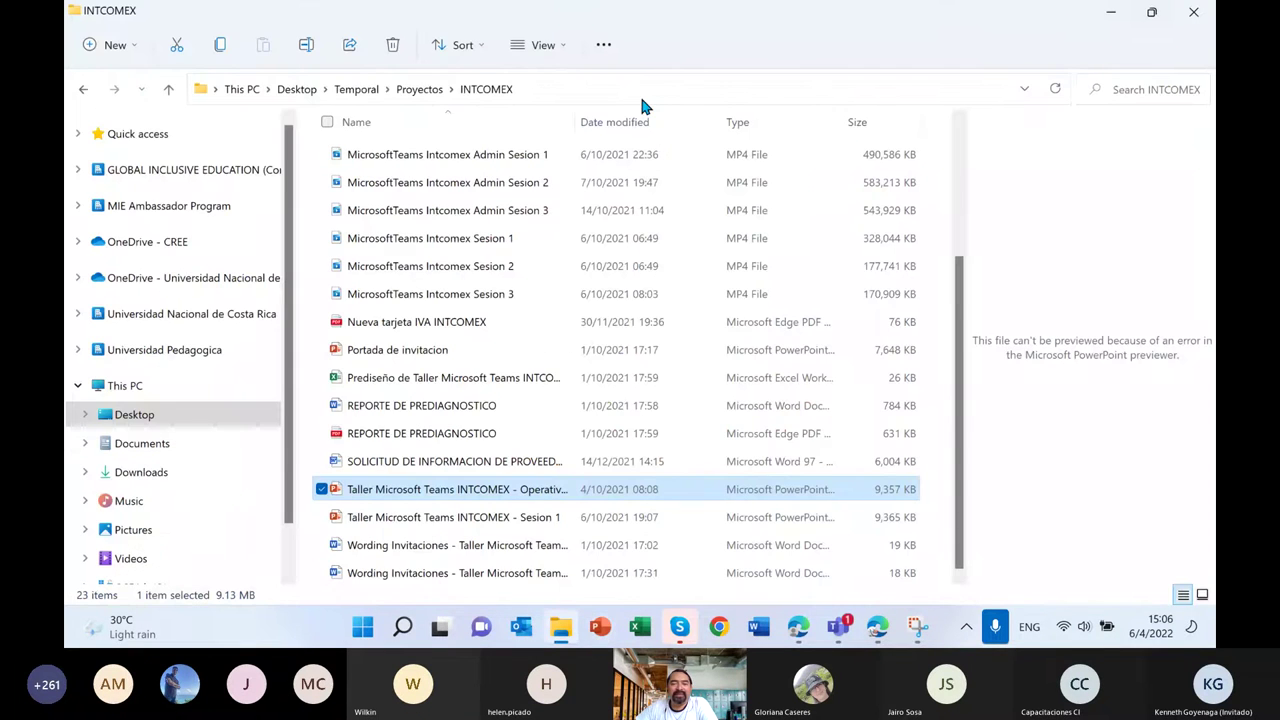
Look through the Seminario WAD CR - general folder inside Proyectos > Costa Rica for presentation material.
{"action": "left_click", "coordinate": [418, 90]}
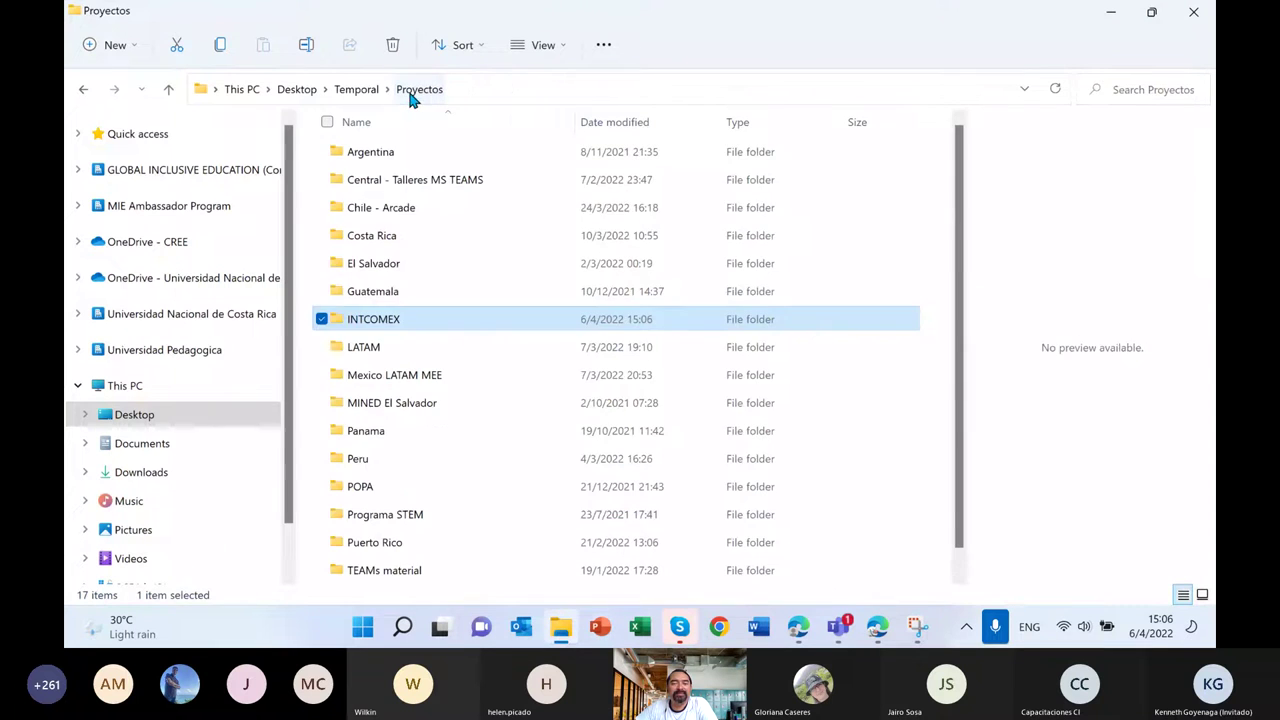
{"action": "double_click", "coordinate": [374, 235]}
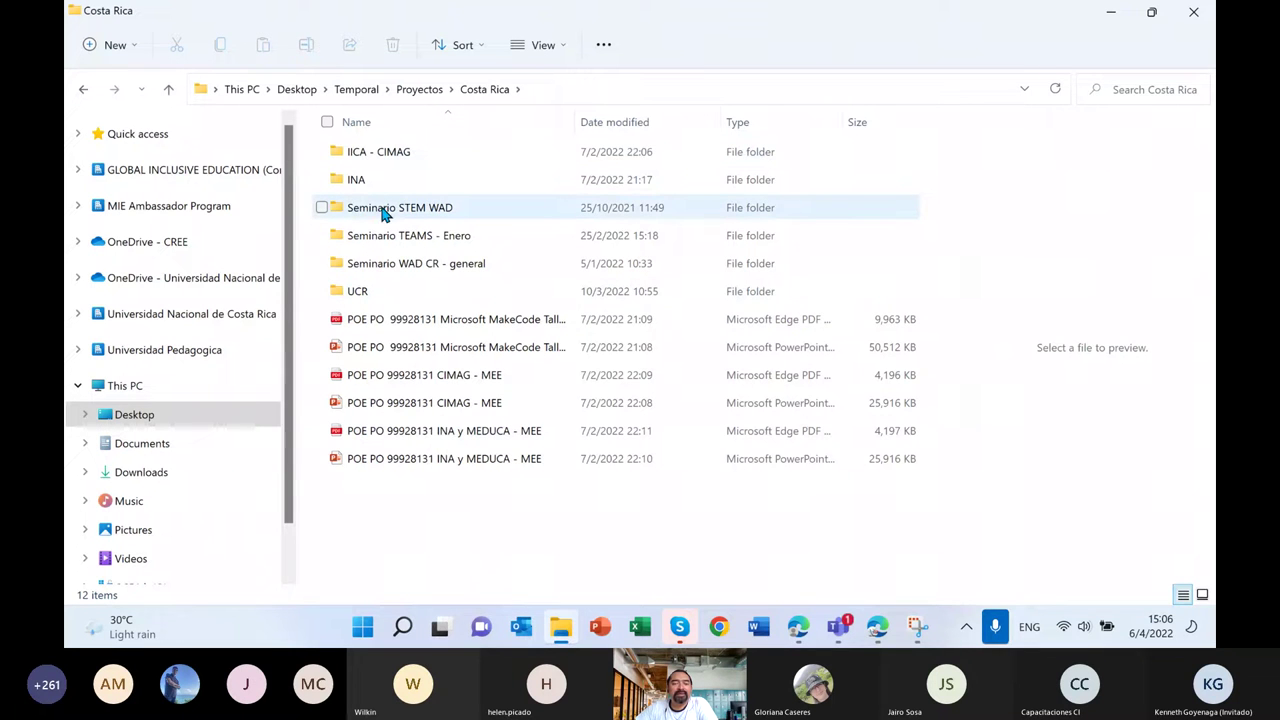
{"action": "double_click", "coordinate": [388, 264]}
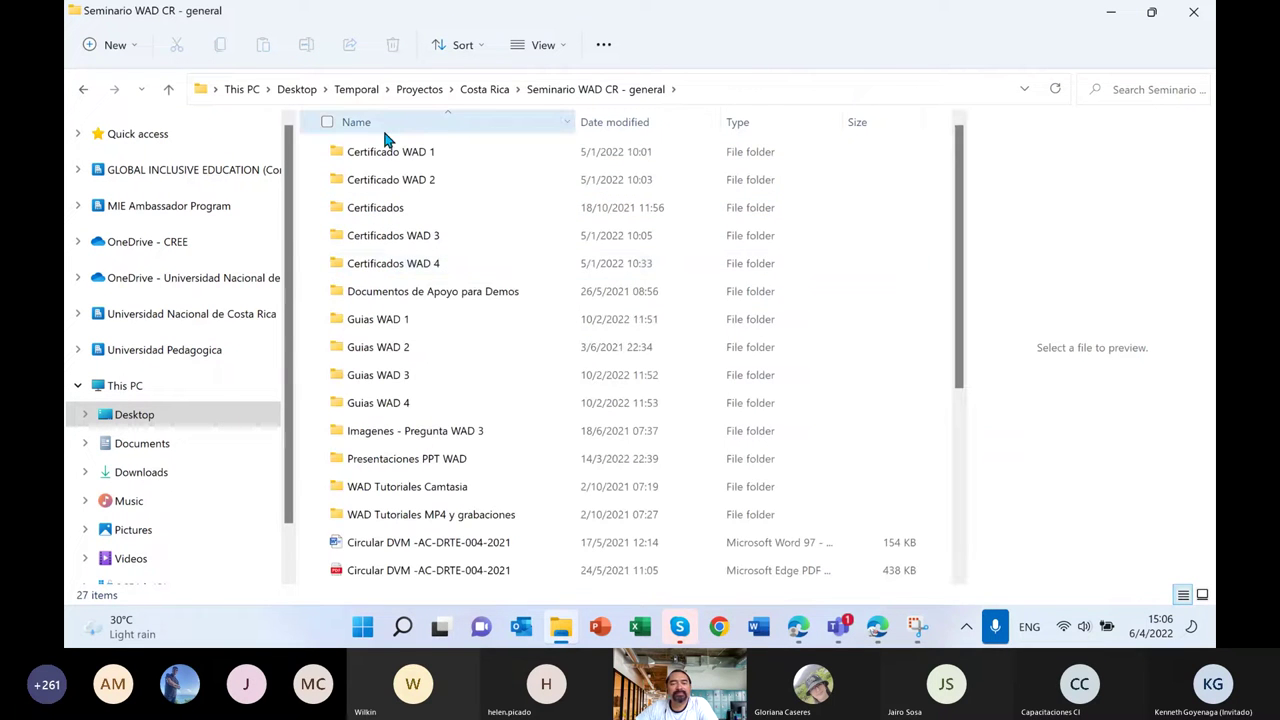
{"action": "scroll", "coordinate": [447, 487], "scroll_direction": "down", "scroll_amount": 3}
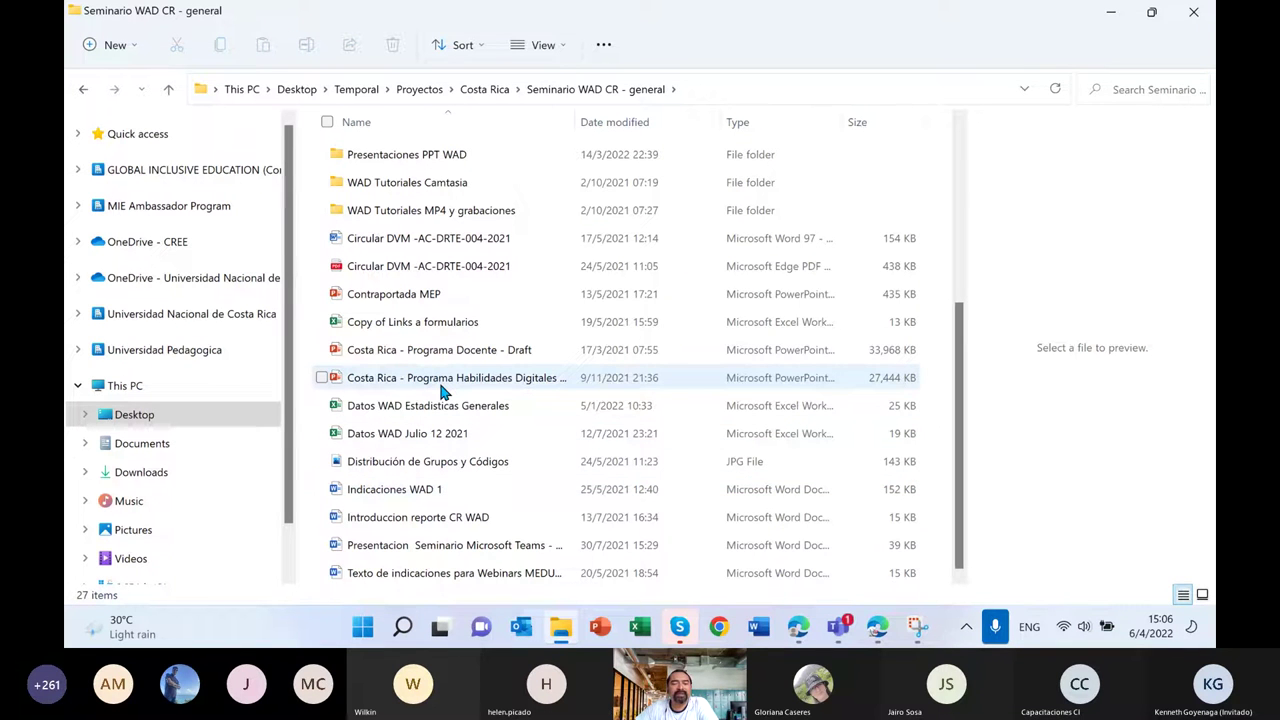
{"action": "scroll", "coordinate": [443, 392], "scroll_direction": "up", "scroll_amount": 5}
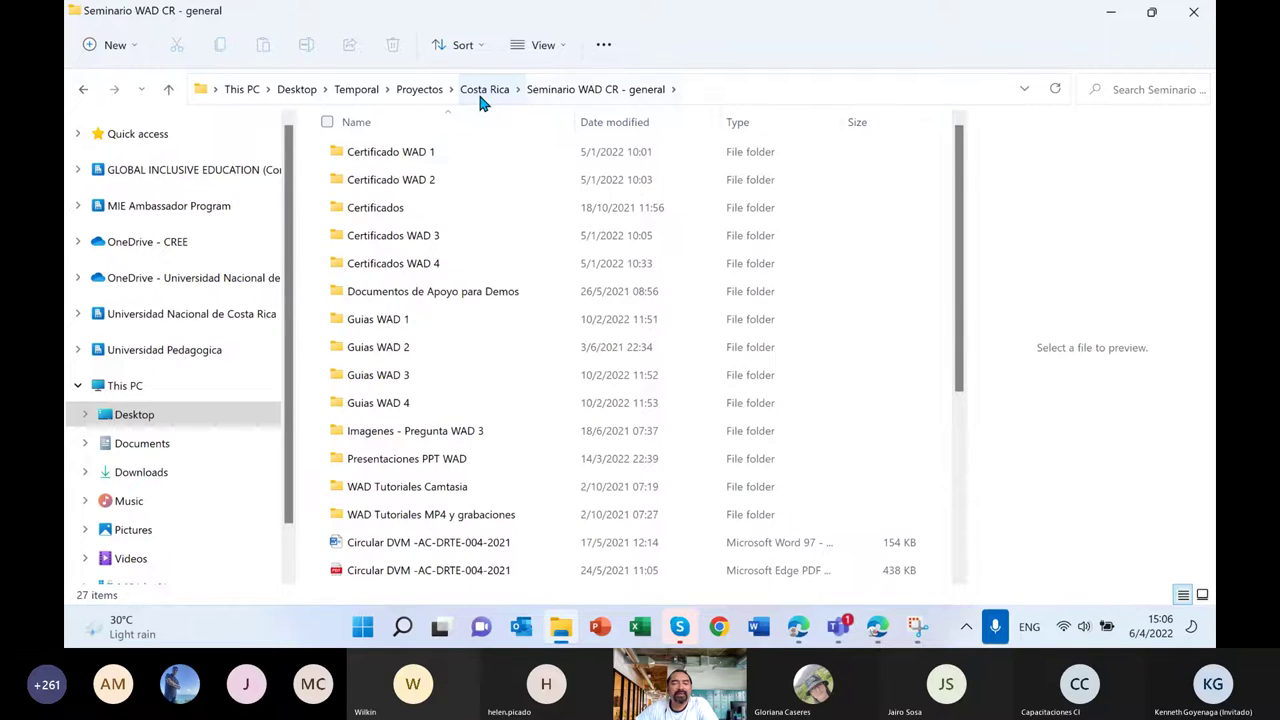
Check the Seminario STEM WAD and IICA - CIMAG folders under Costa Rica and return to the Proyectos folder.
{"action": "left_click", "coordinate": [479, 95]}
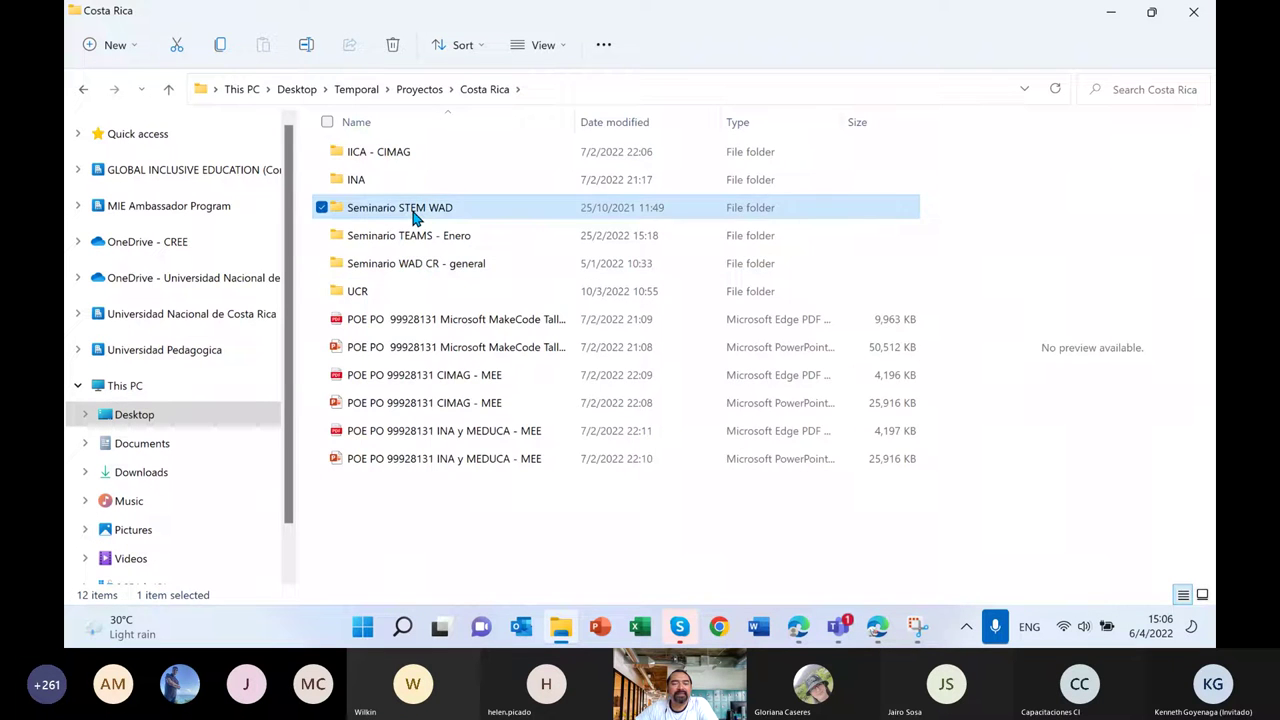
{"action": "double_click", "coordinate": [411, 212]}
{"action": "left_click", "coordinate": [486, 94]}
{"action": "double_click", "coordinate": [383, 158]}
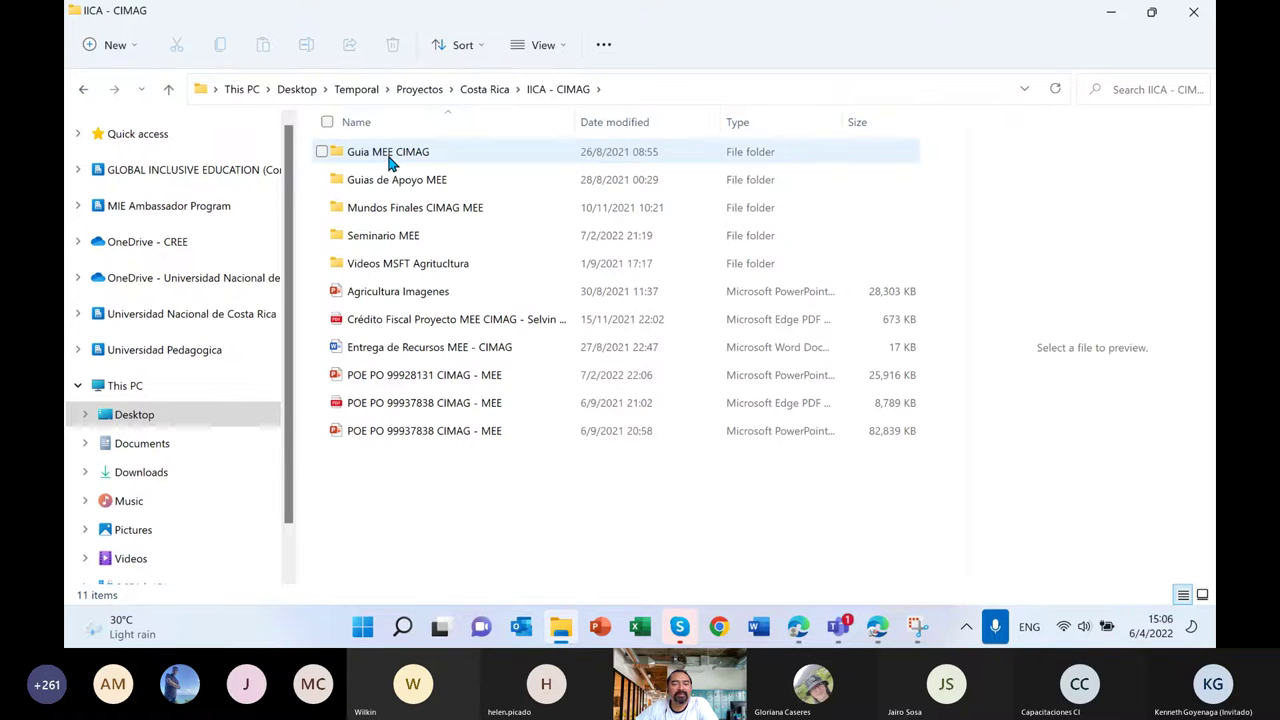
{"action": "left_click", "coordinate": [467, 91]}
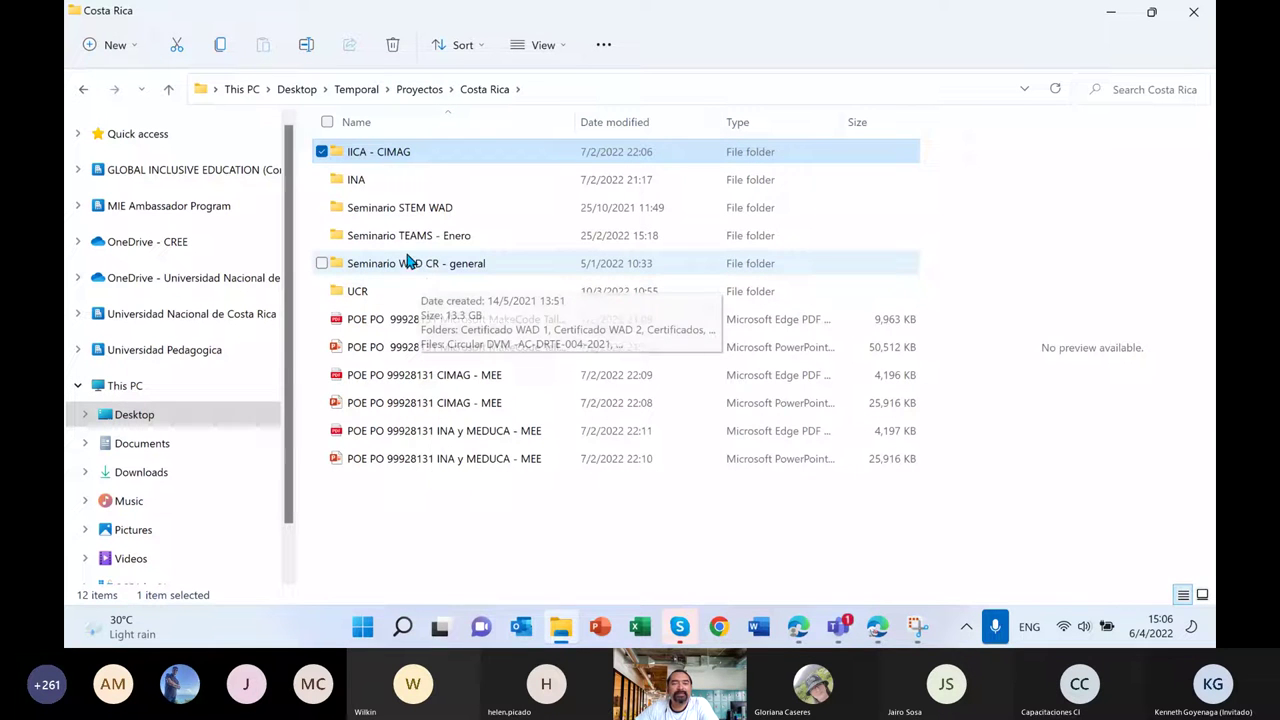
{"action": "left_click", "coordinate": [440, 101]}
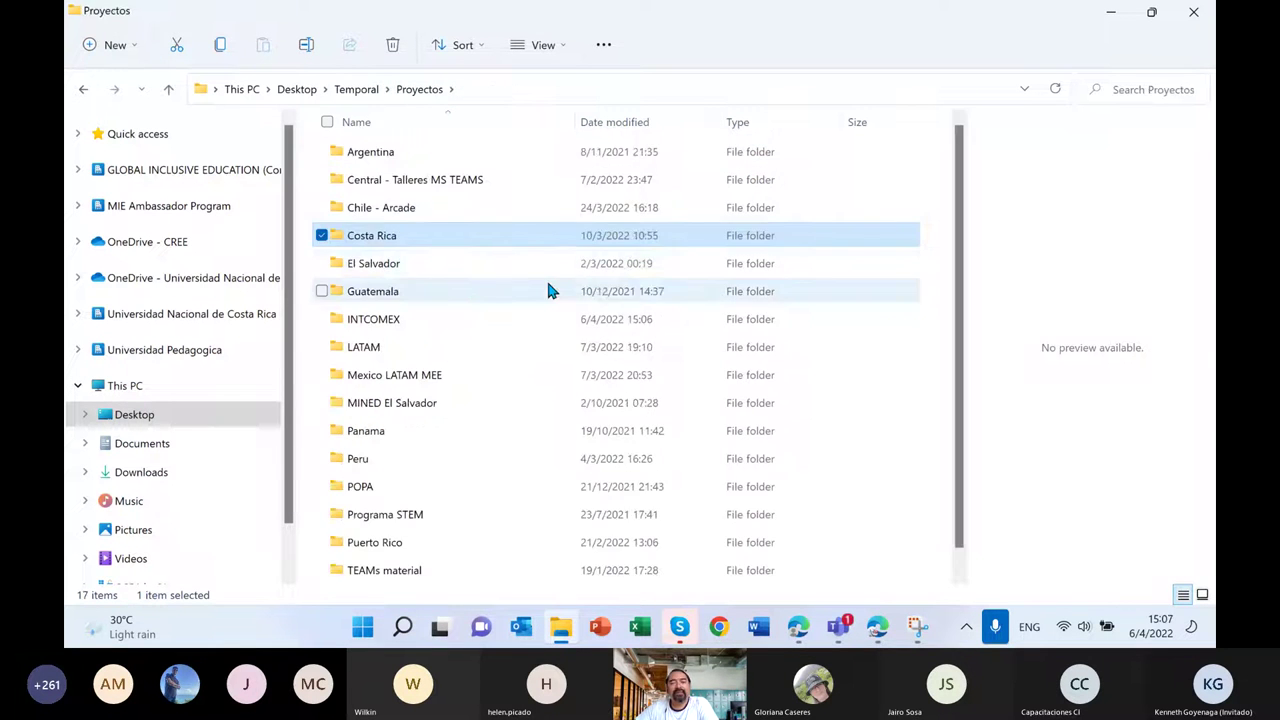
Open the Entrenamiento Teams INADEH - Instructores presentation dated 13/11/2021 from the INADEH PA folder under Panama.
{"action": "scroll", "coordinate": [368, 347], "scroll_direction": "down", "scroll_amount": 1}
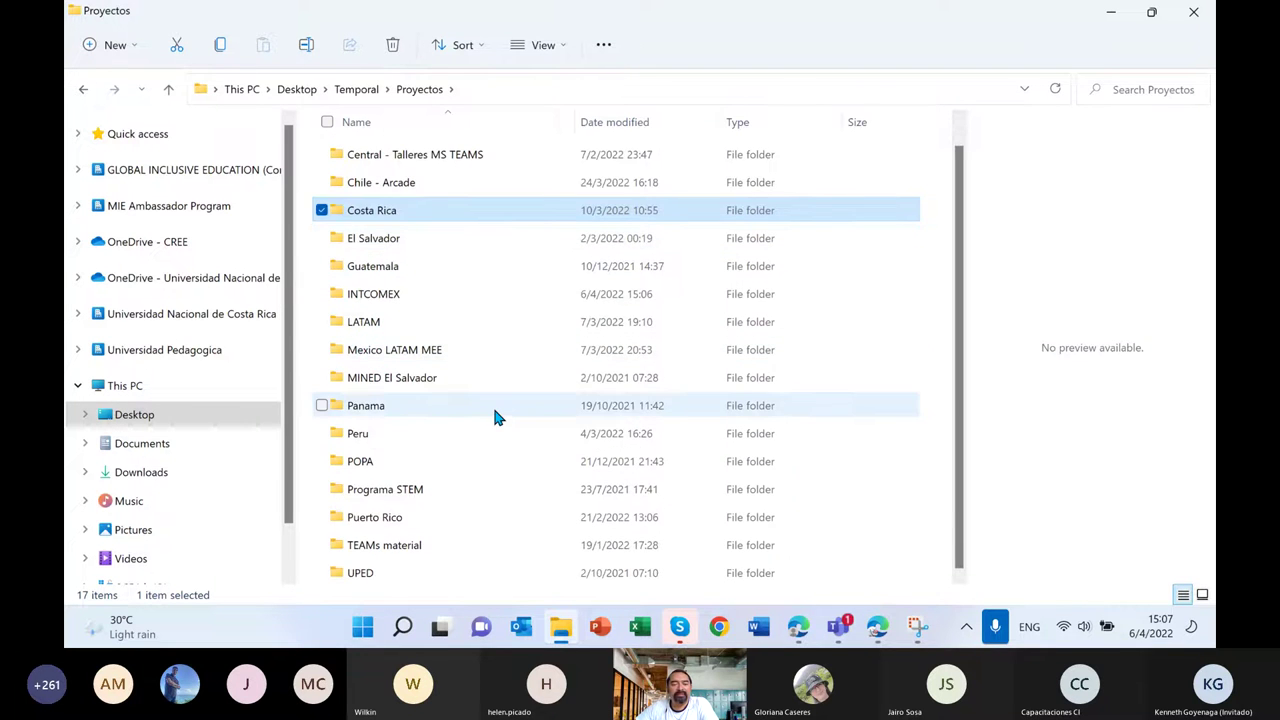
{"action": "double_click", "coordinate": [415, 405]}
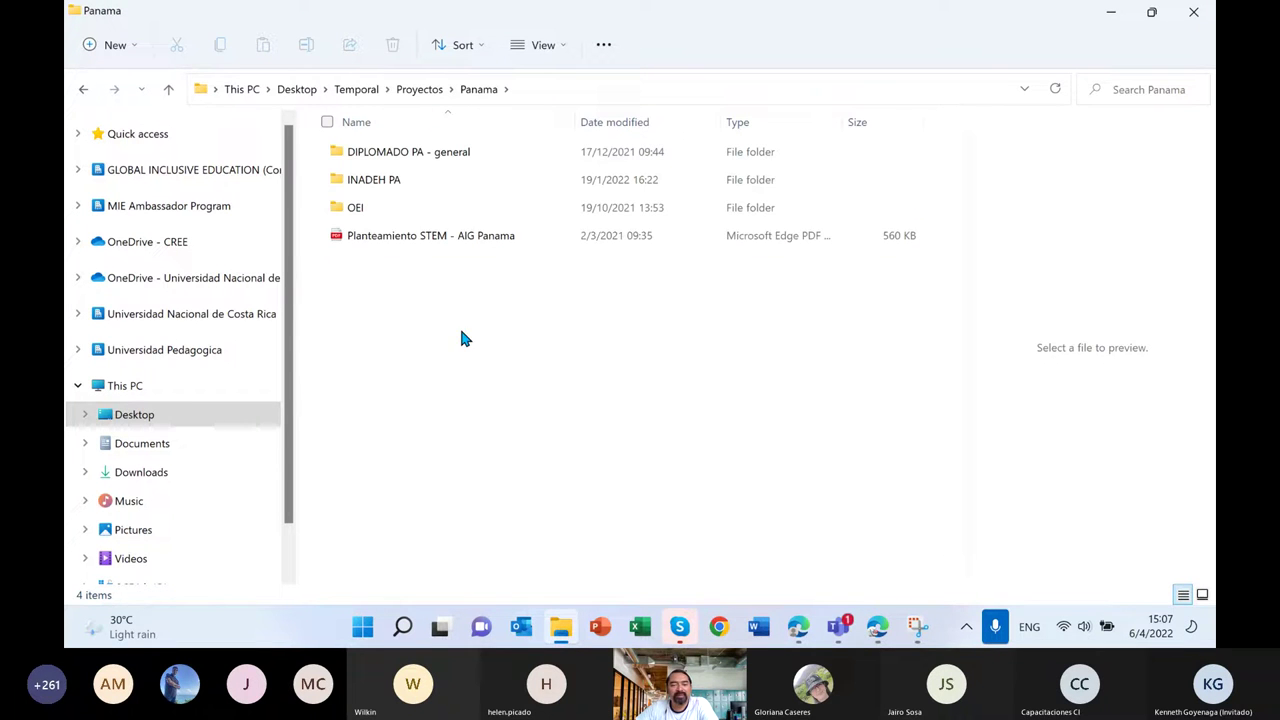
{"action": "double_click", "coordinate": [384, 182]}
{"action": "left_click", "coordinate": [480, 155]}
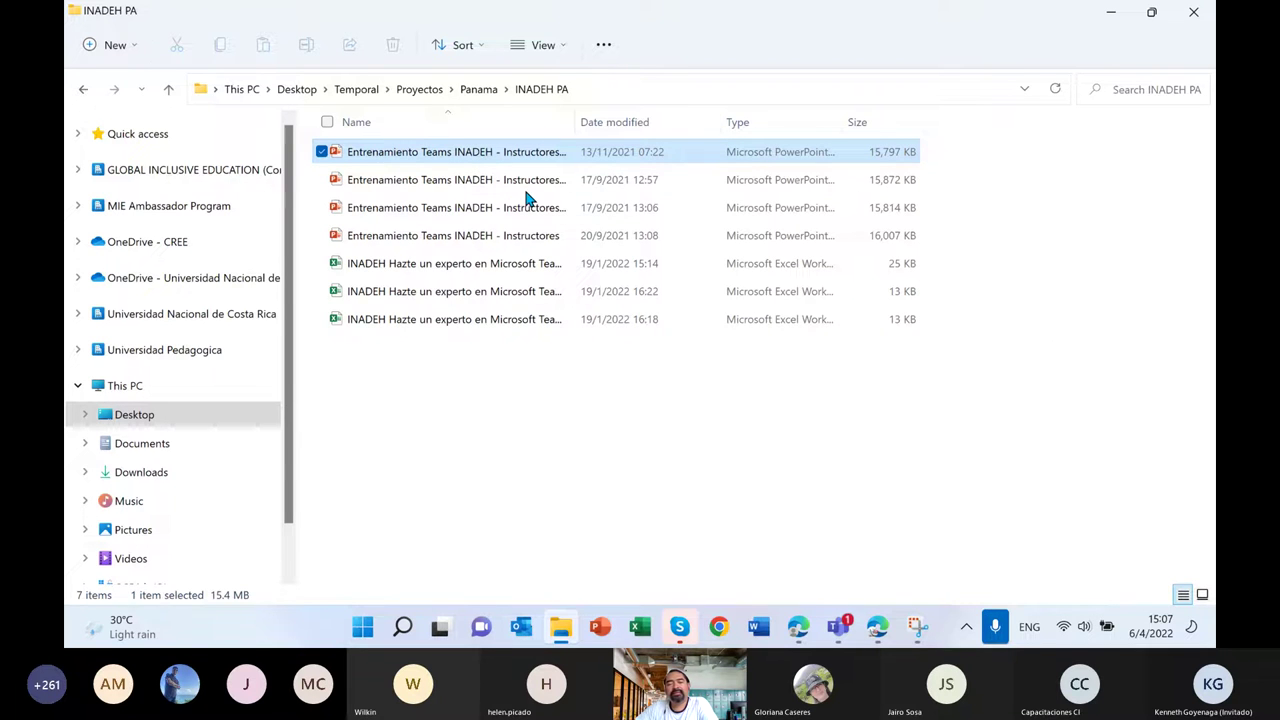
{"action": "key", "text": "Return"}
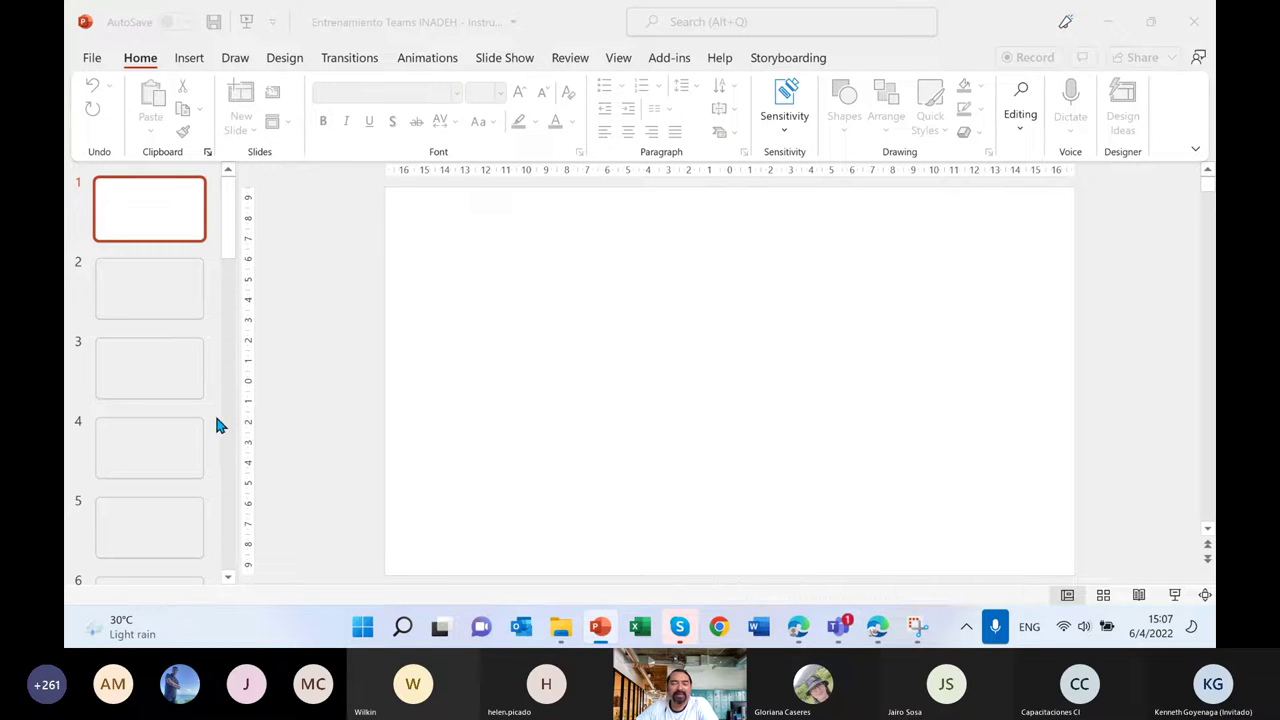
{"action": "left_click", "coordinate": [880, 119]}
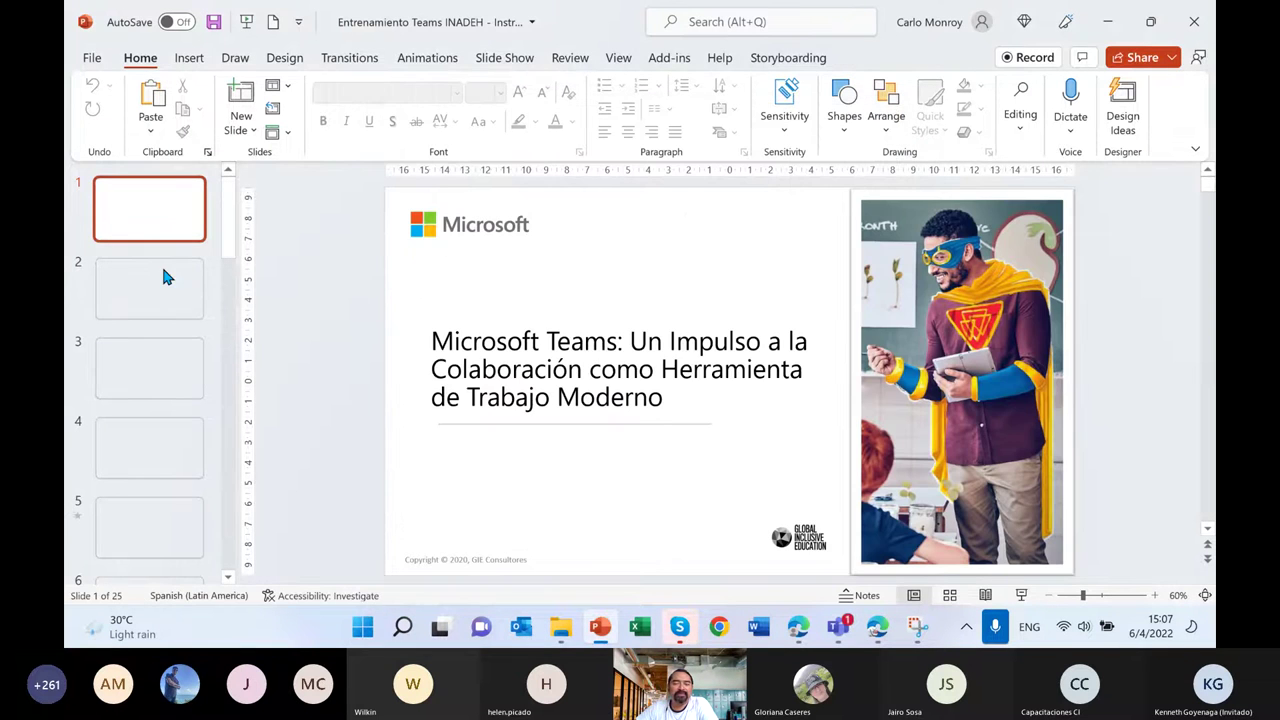
Find slide 18, Tipos de Equipos Microsoft Teams Educación, and start the slide show from it.
{"action": "scroll", "coordinate": [170, 320], "scroll_direction": "down", "scroll_amount": 3}
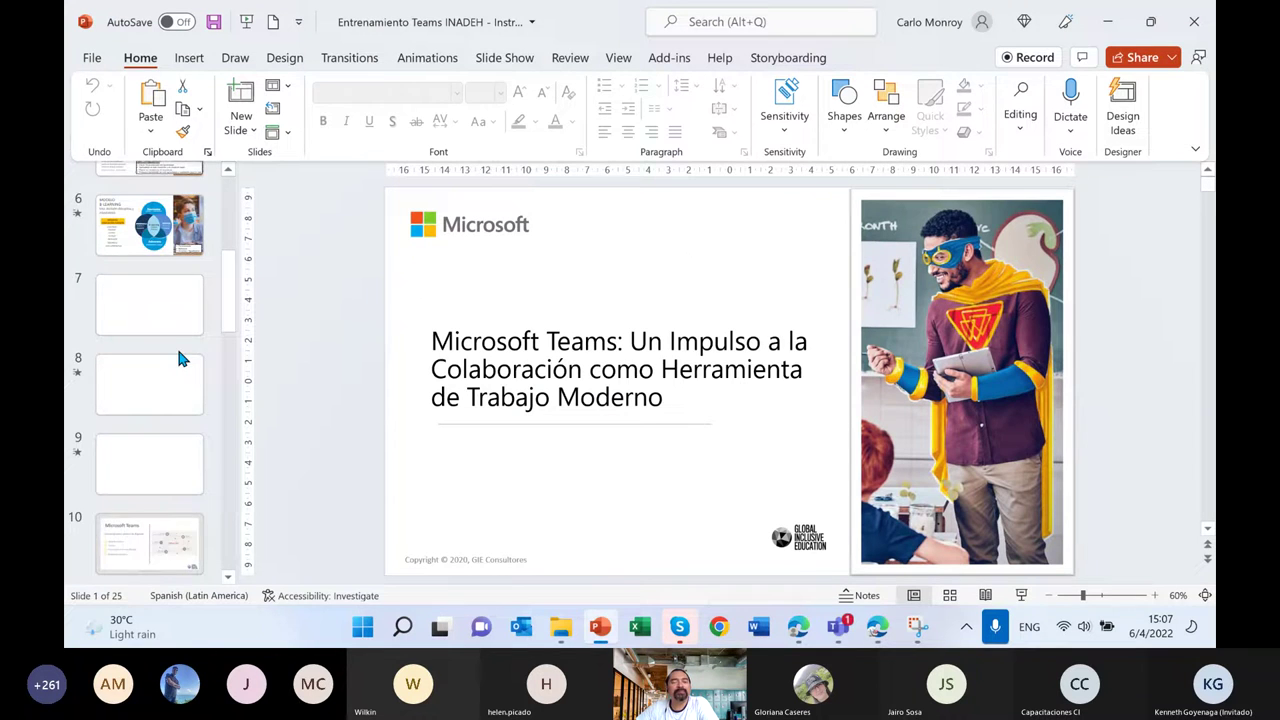
{"action": "scroll", "coordinate": [177, 349], "scroll_direction": "down", "scroll_amount": 4}
{"action": "scroll", "coordinate": [176, 350], "scroll_direction": "down", "scroll_amount": 9}
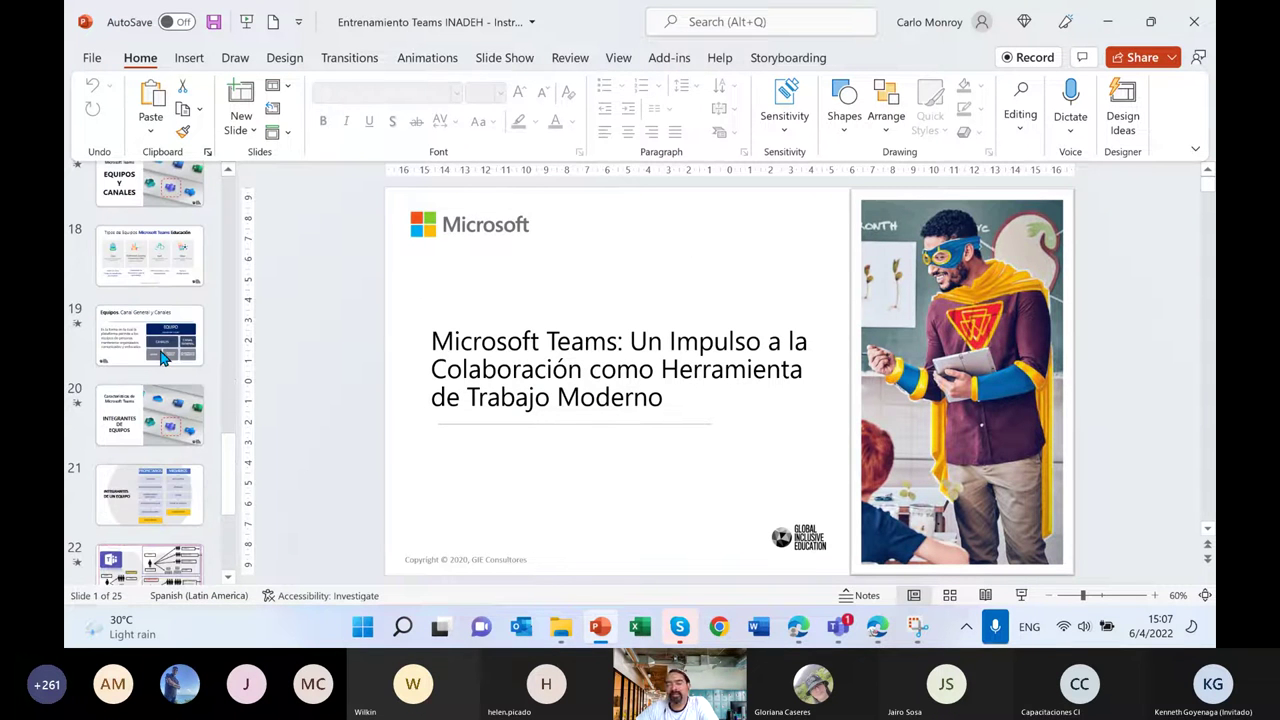
{"action": "left_click", "coordinate": [150, 255]}
{"action": "left_click", "coordinate": [1022, 595]}
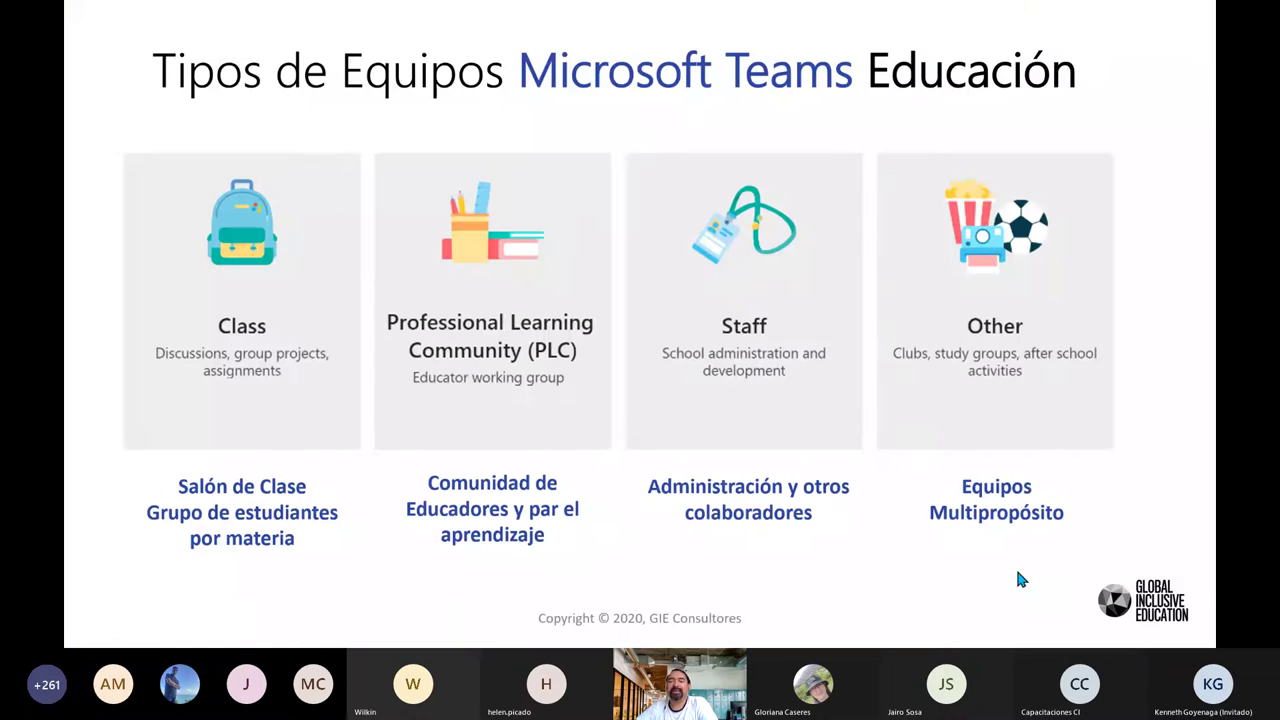
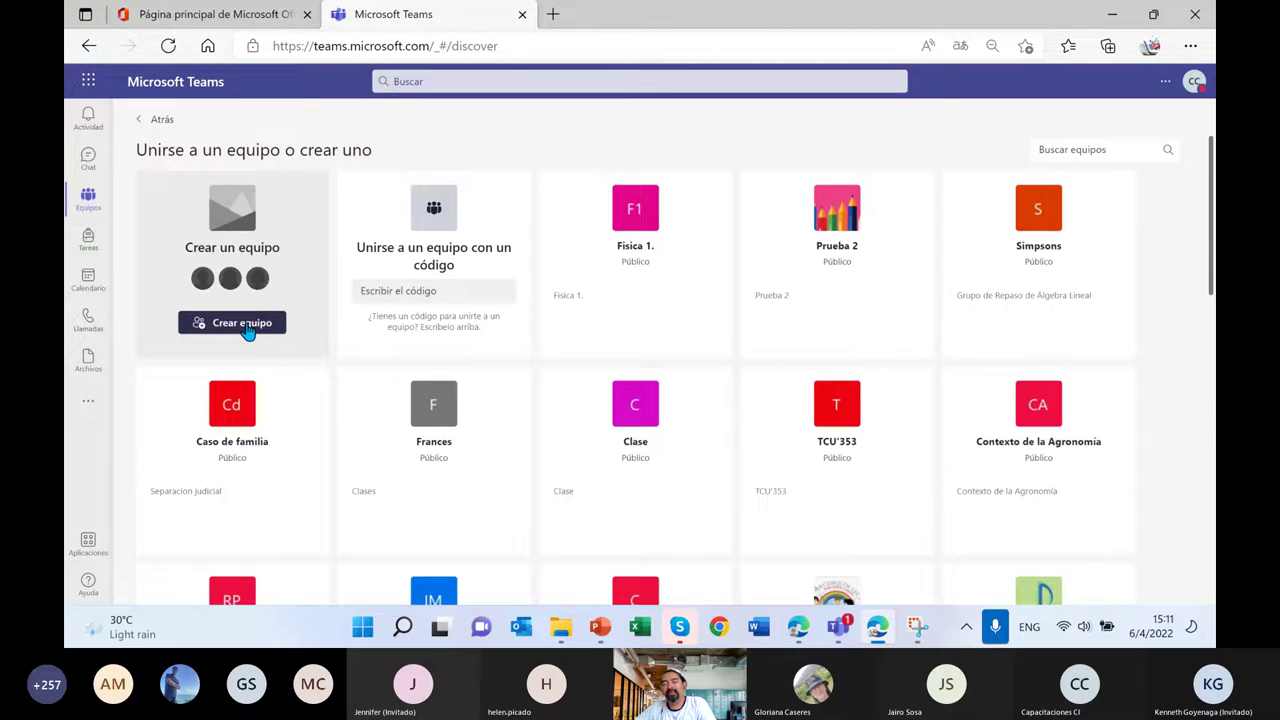
Start creating a new team in Teams on the web and enlarge the page zoom to 100%.
{"action": "left_click", "coordinate": [244, 324]}
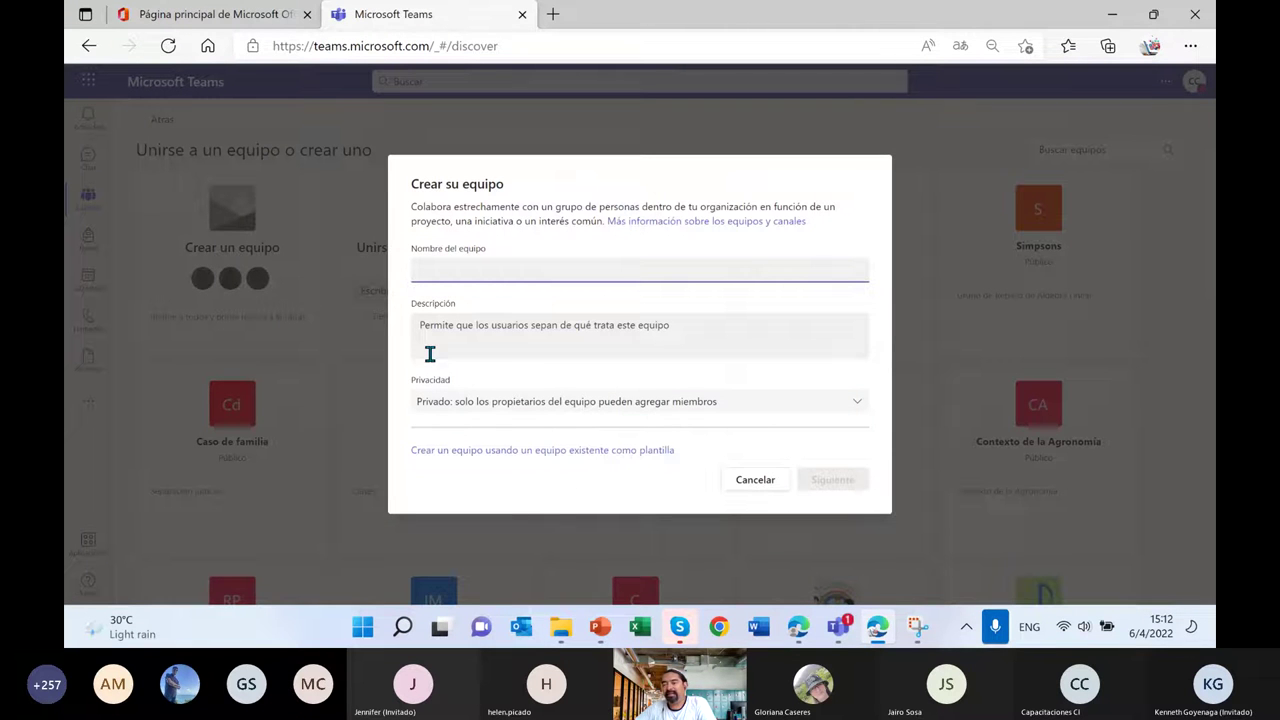
{"action": "left_click", "coordinate": [1190, 45]}
{"action": "left_click", "coordinate": [1113, 136]}
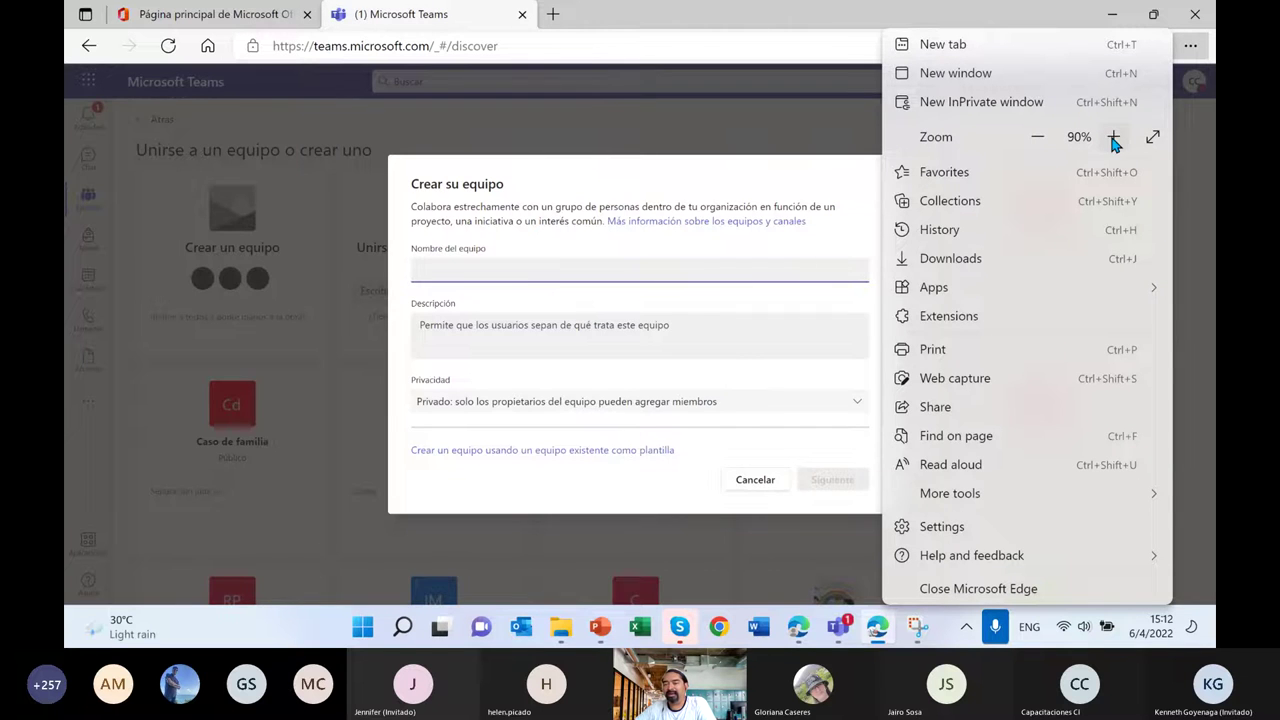
{"action": "left_click", "coordinate": [1113, 136]}
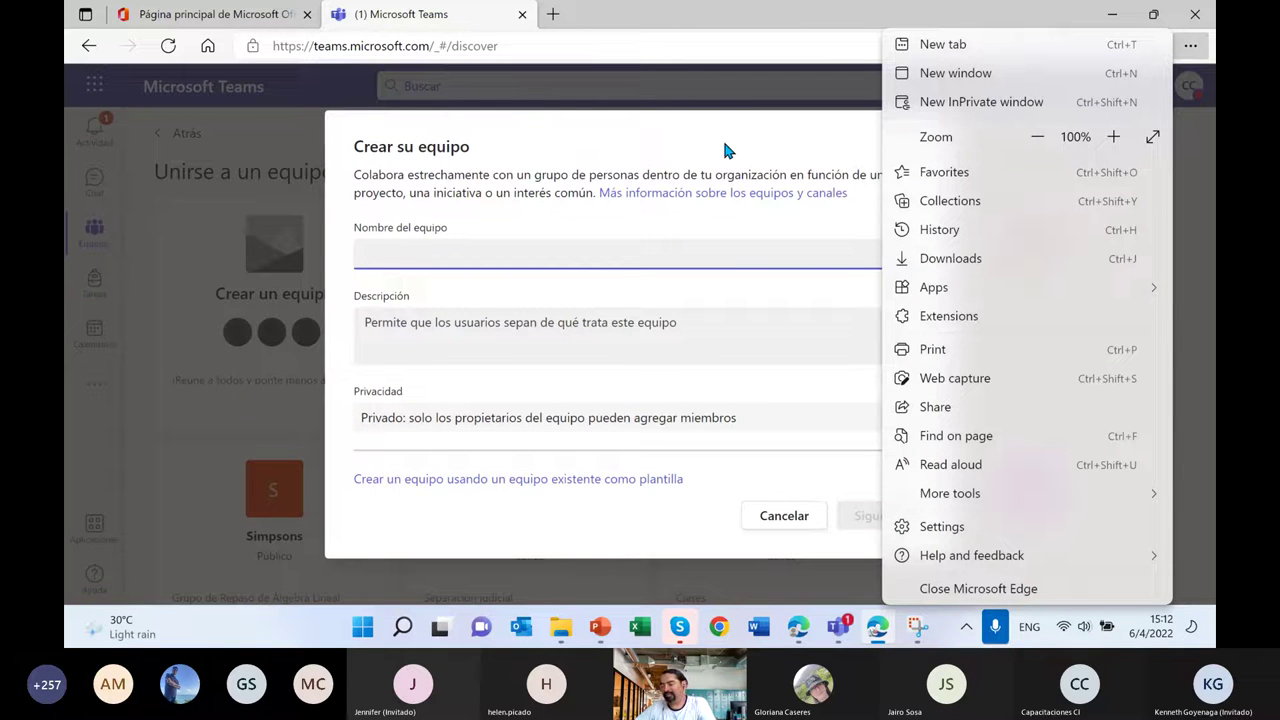
{"action": "left_click", "coordinate": [529, 255]}
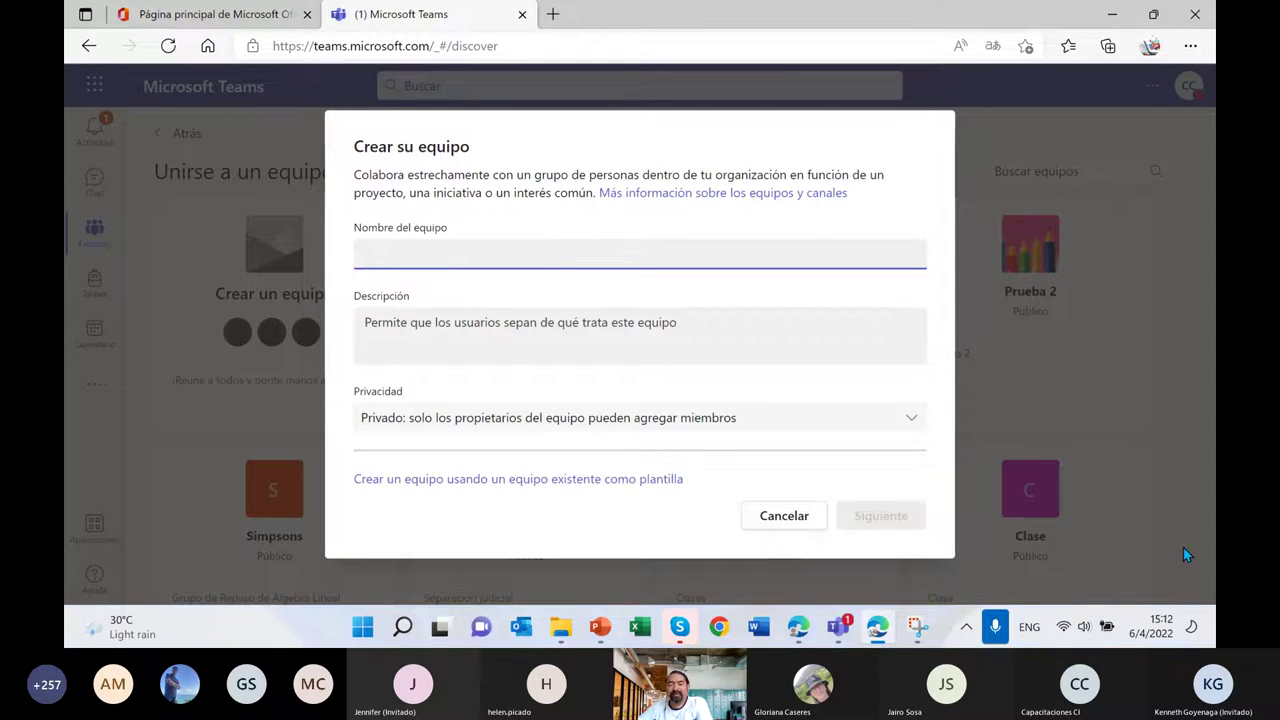
Compare the annotated team-types capture in Snipping Tool with the team creation form, and return to the form.
{"action": "key", "text": "alt+Tab"}
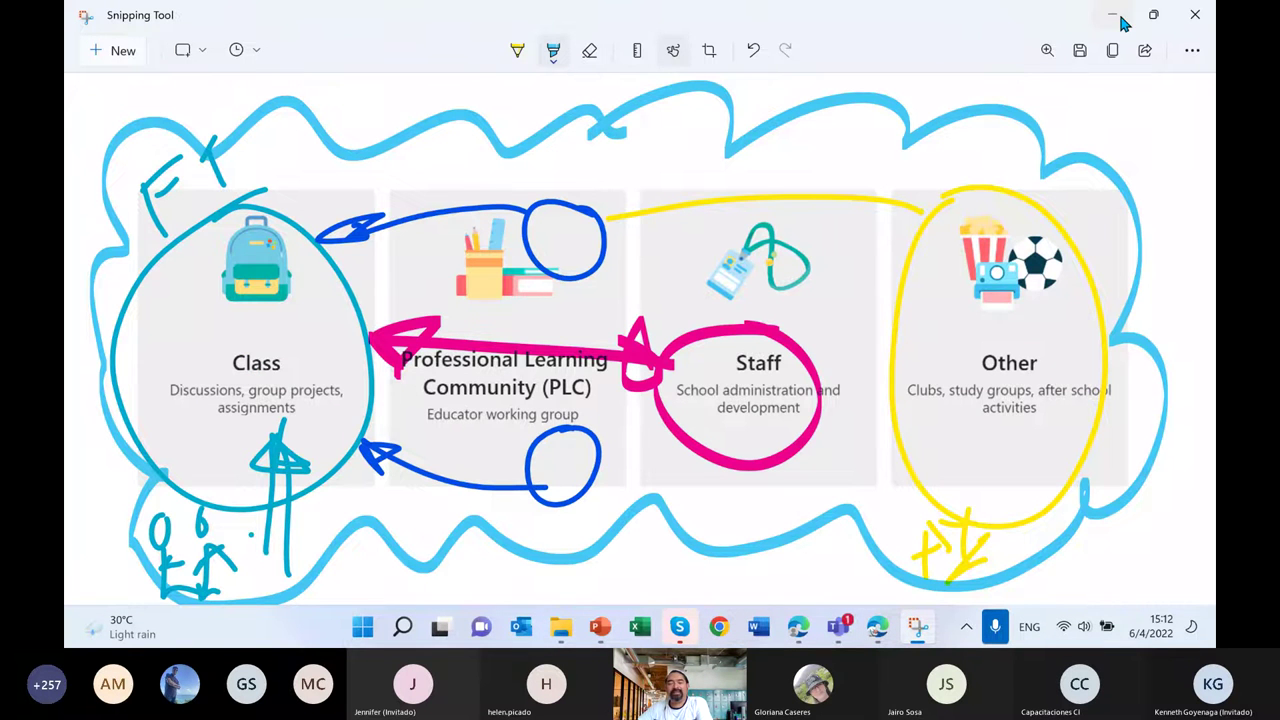
{"action": "key", "text": "alt+Tab"}
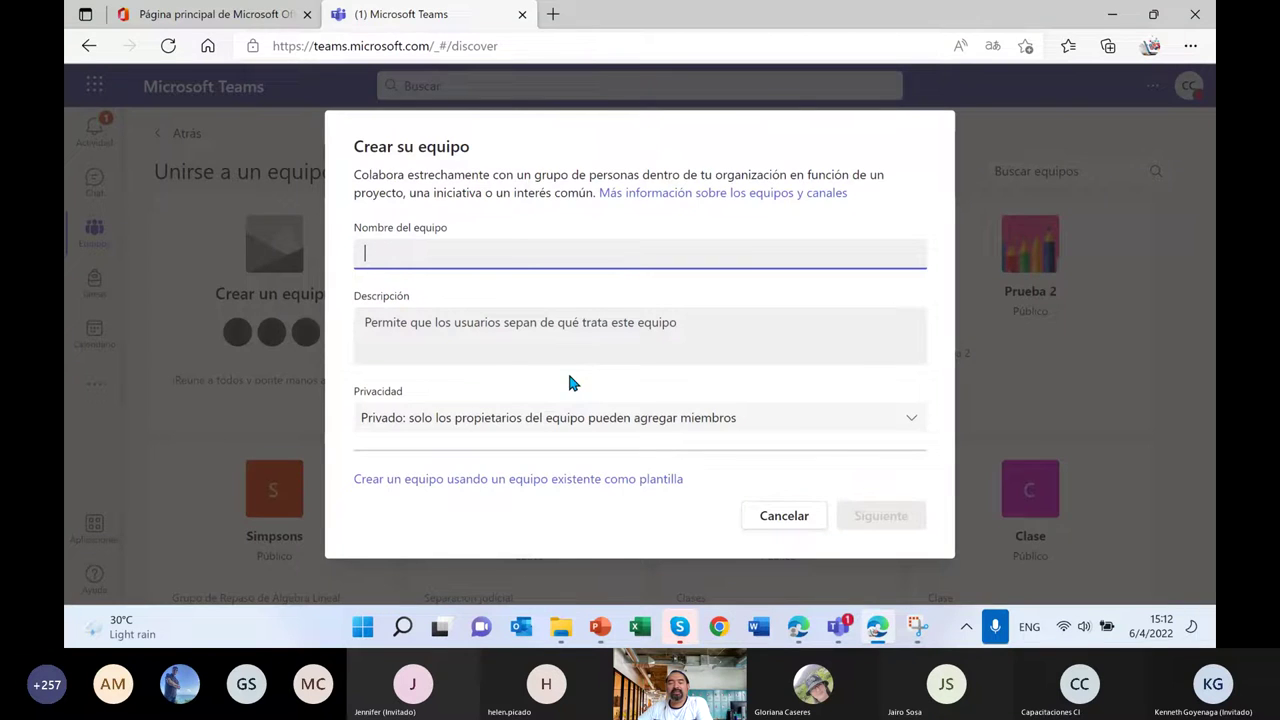
{"action": "key", "text": "alt+Tab"}
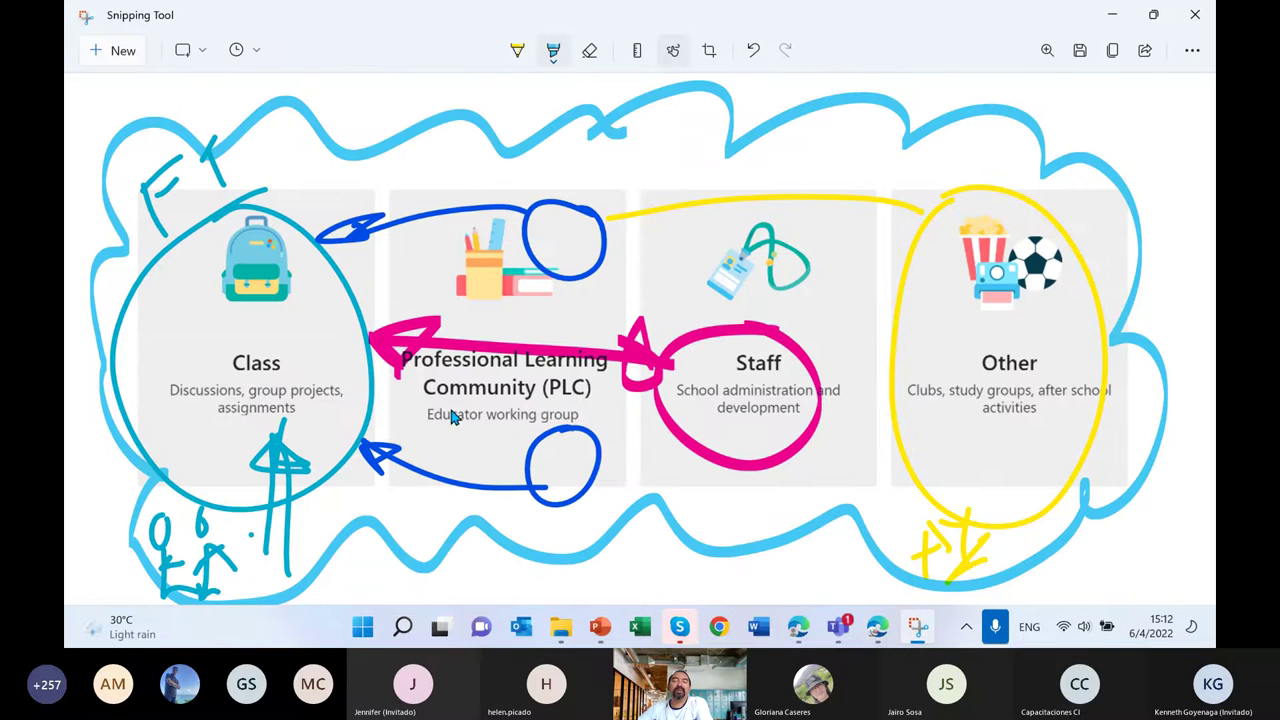
{"action": "left_click", "coordinate": [1112, 14]}
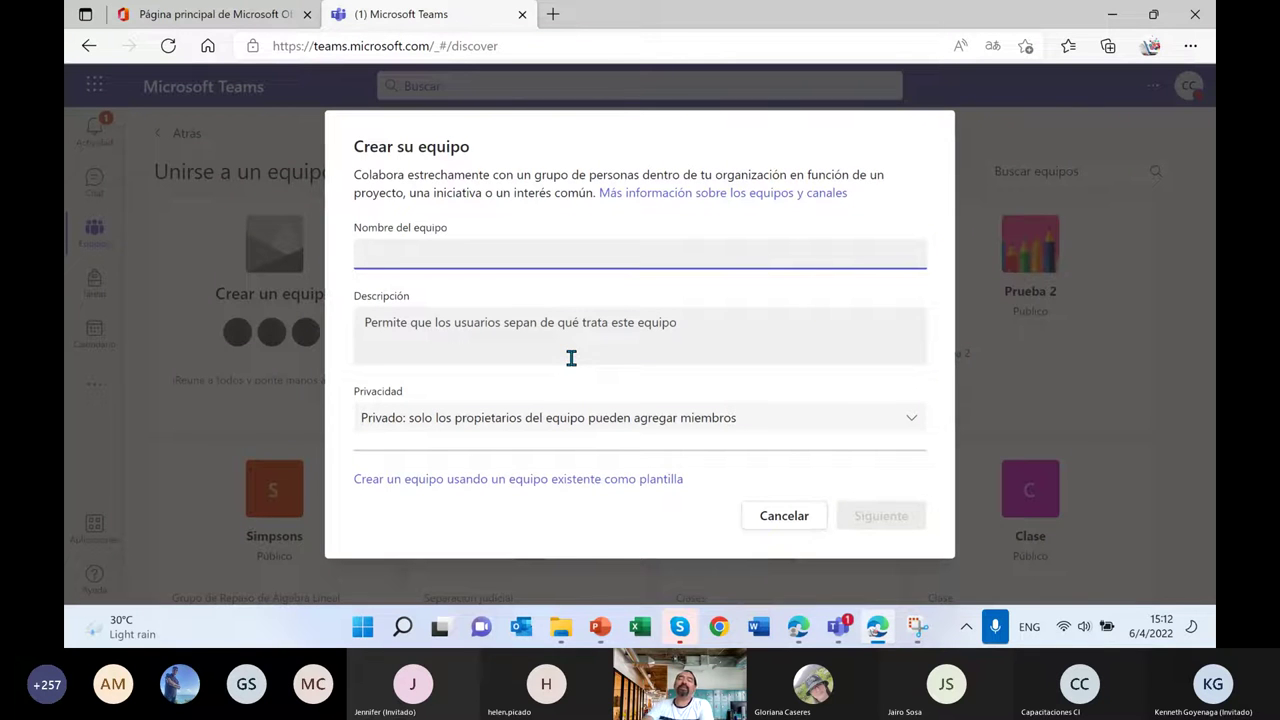
Name the team Demo 400 and describe it as "Equipo para planificar las mejoras del registro academico".
{"action": "type", "text": "D"}
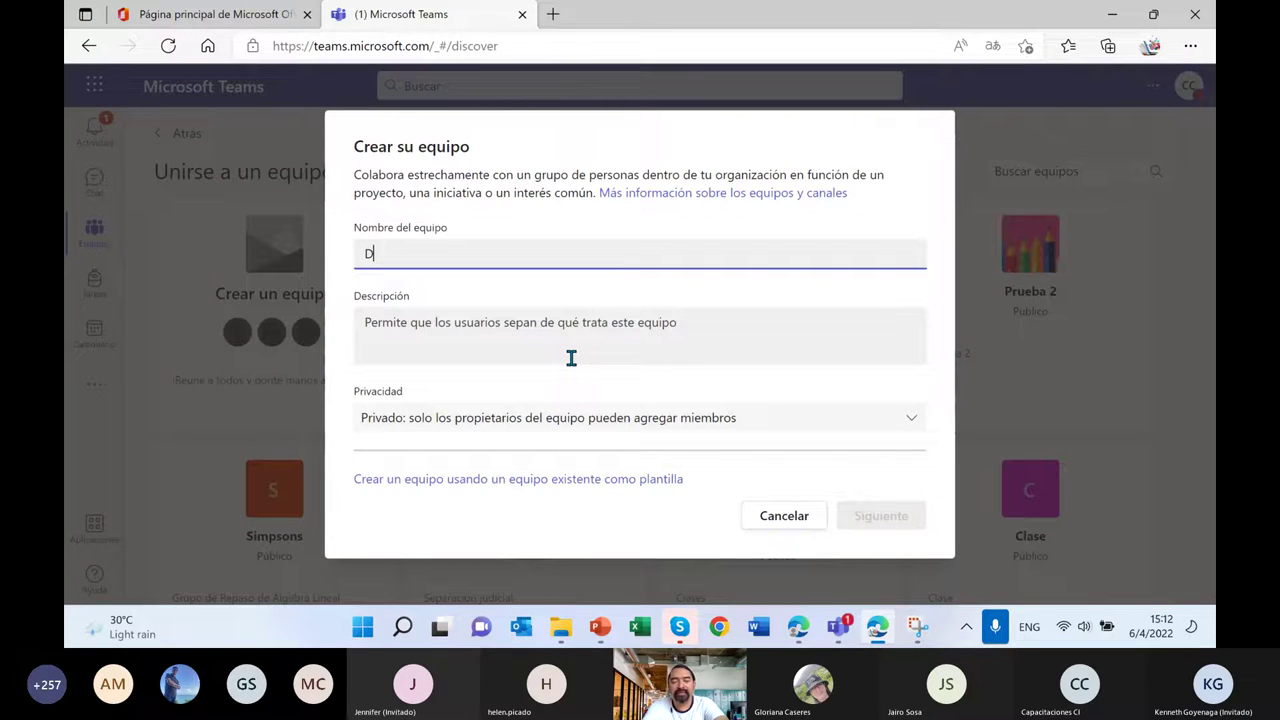
{"action": "type", "text": "emo 400"}
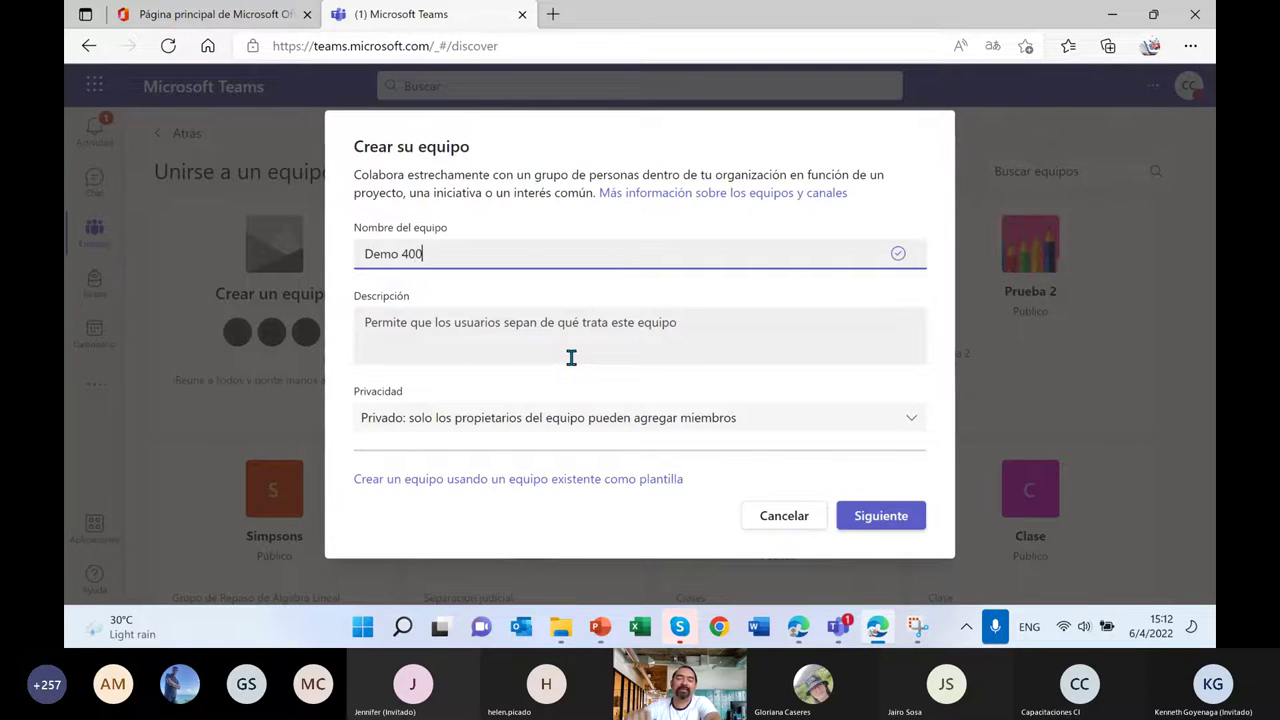
{"action": "left_click", "coordinate": [571, 316]}
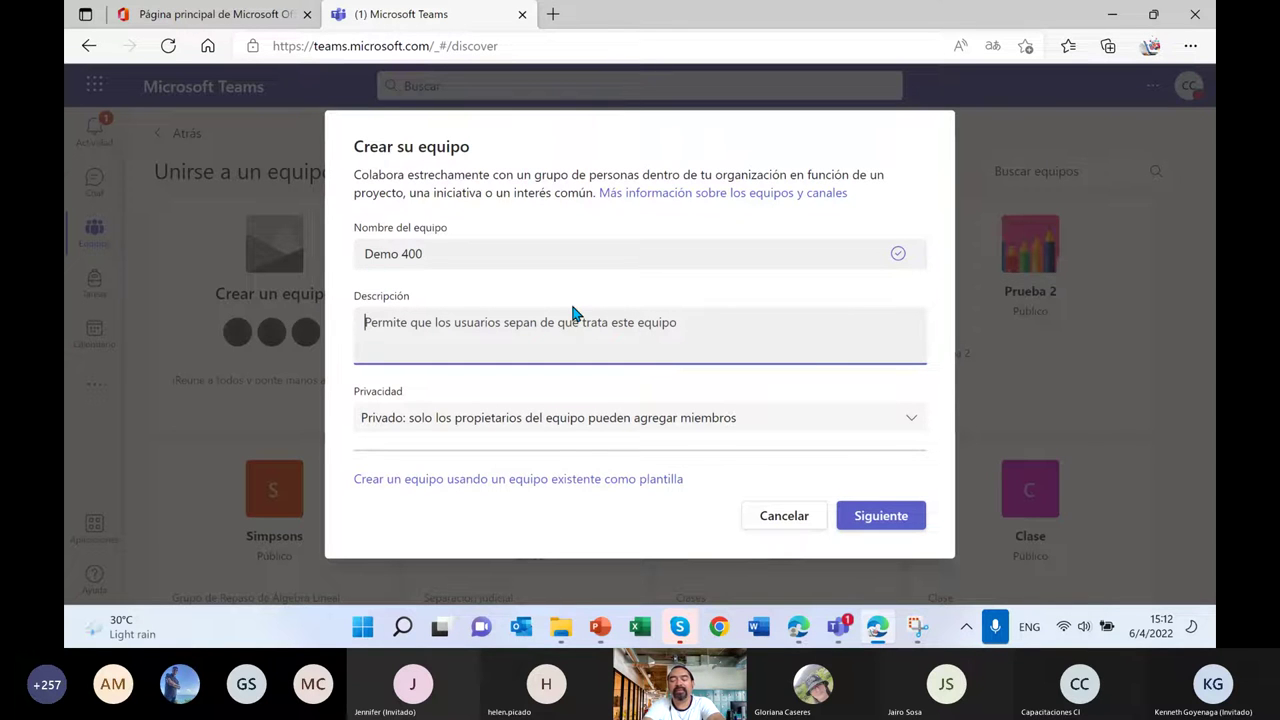
{"action": "type", "text": "E"}
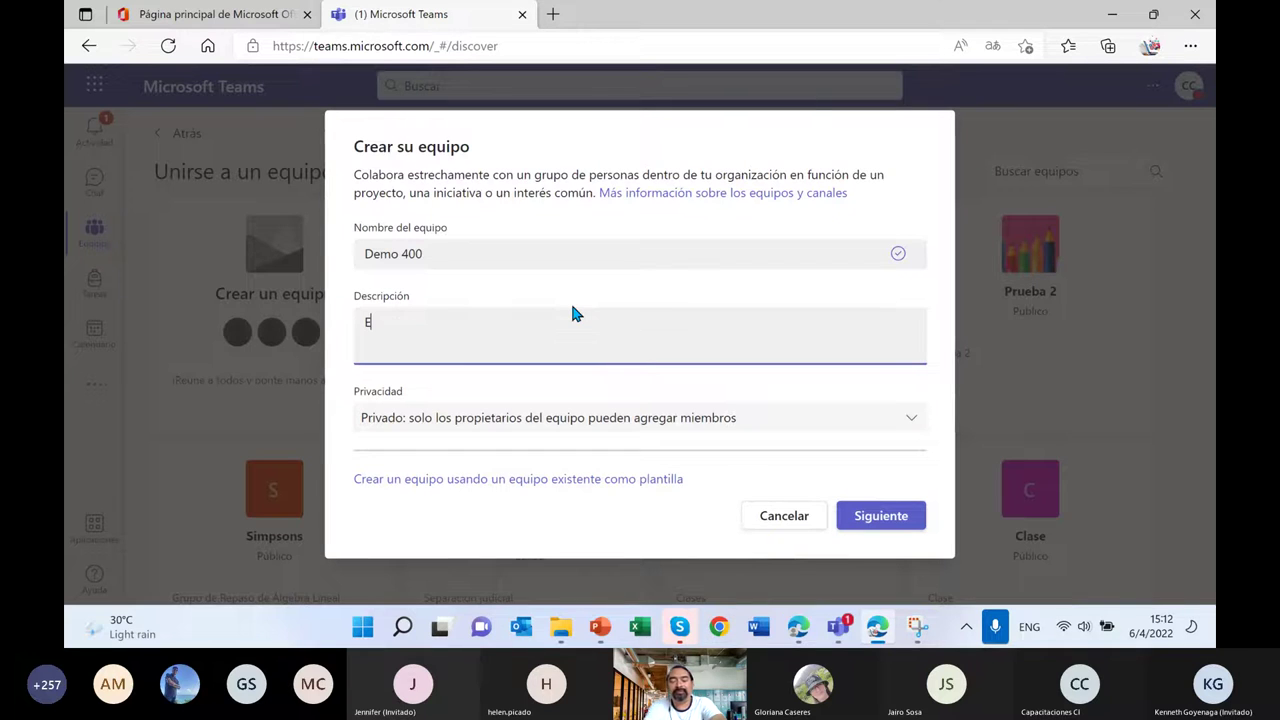
{"action": "type", "text": "quipo para"}
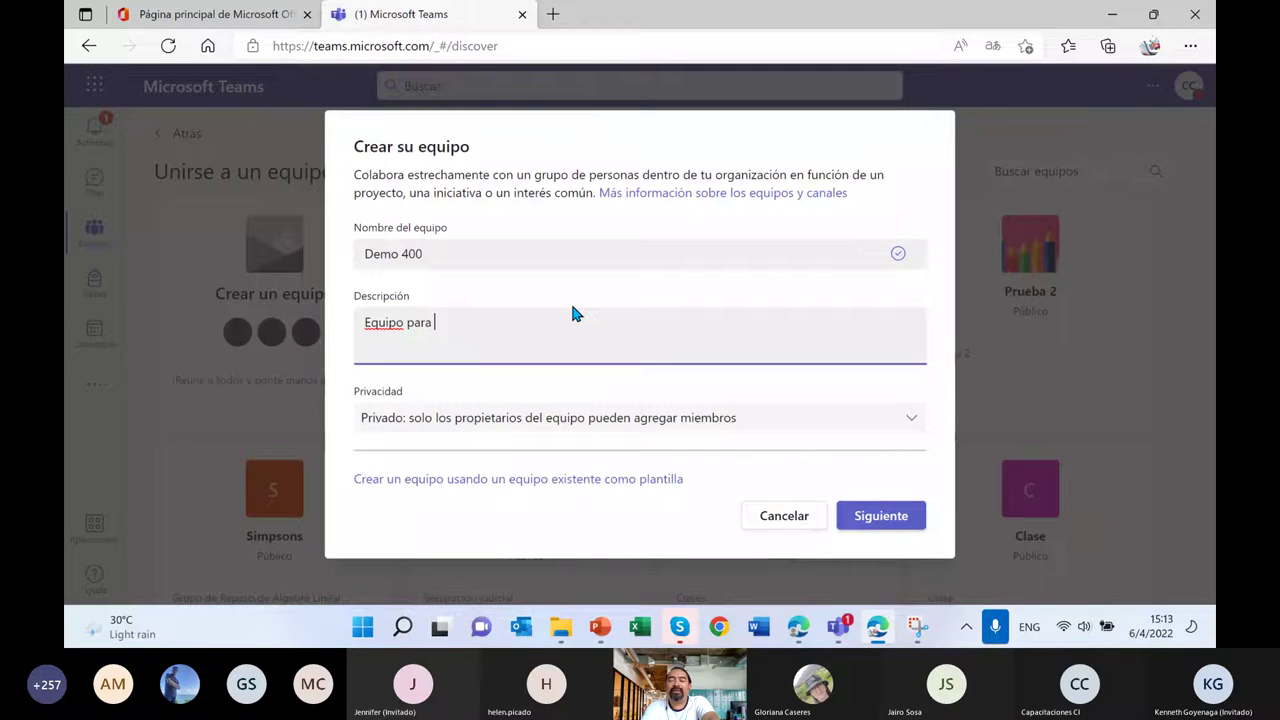
{"action": "type", "text": "planificar las mejoras del registro ac"}
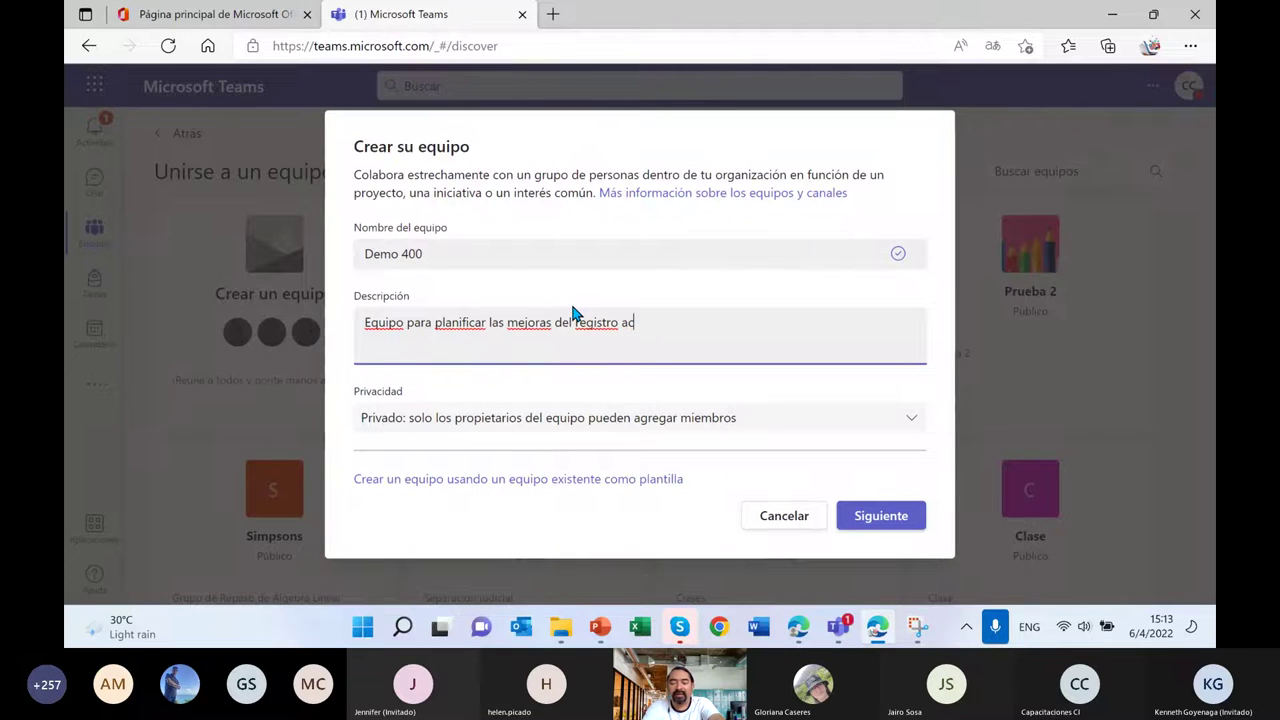
{"action": "type", "text": "ademico"}
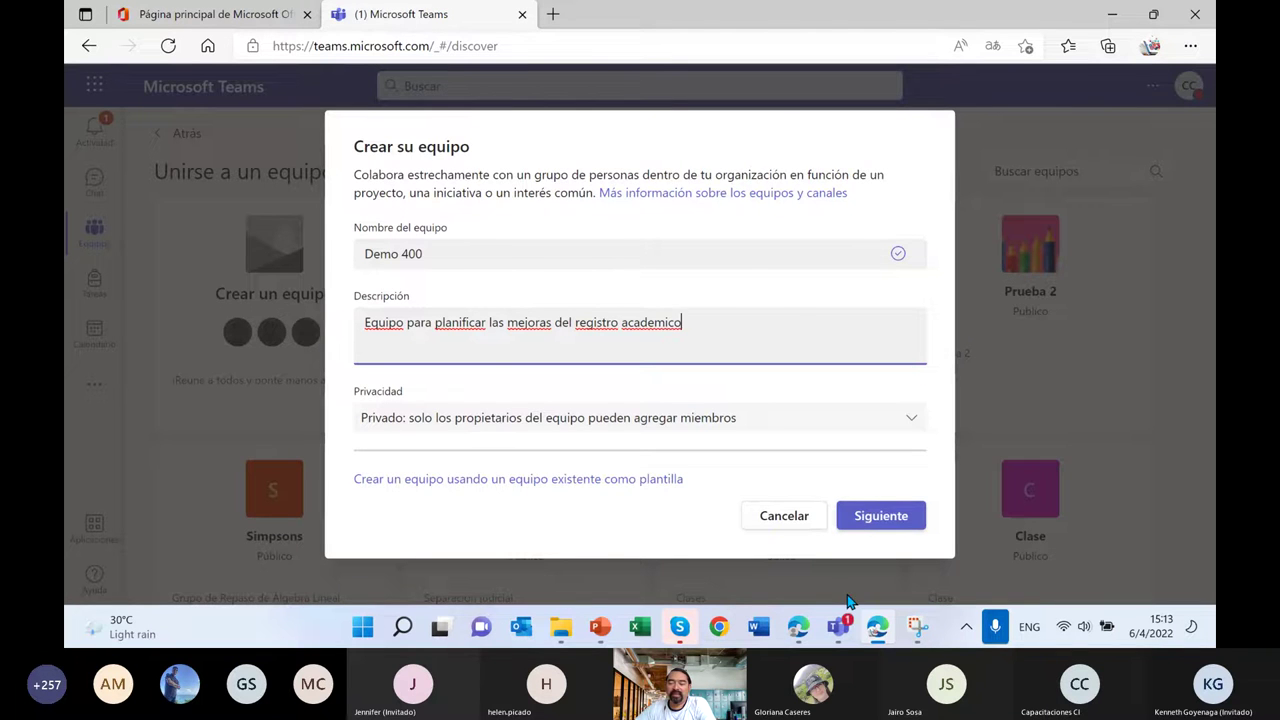
Switch to Snipping Tool and capture a new rectangular snip of the completed Crear su equipo form.
{"action": "left_click", "coordinate": [917, 641]}
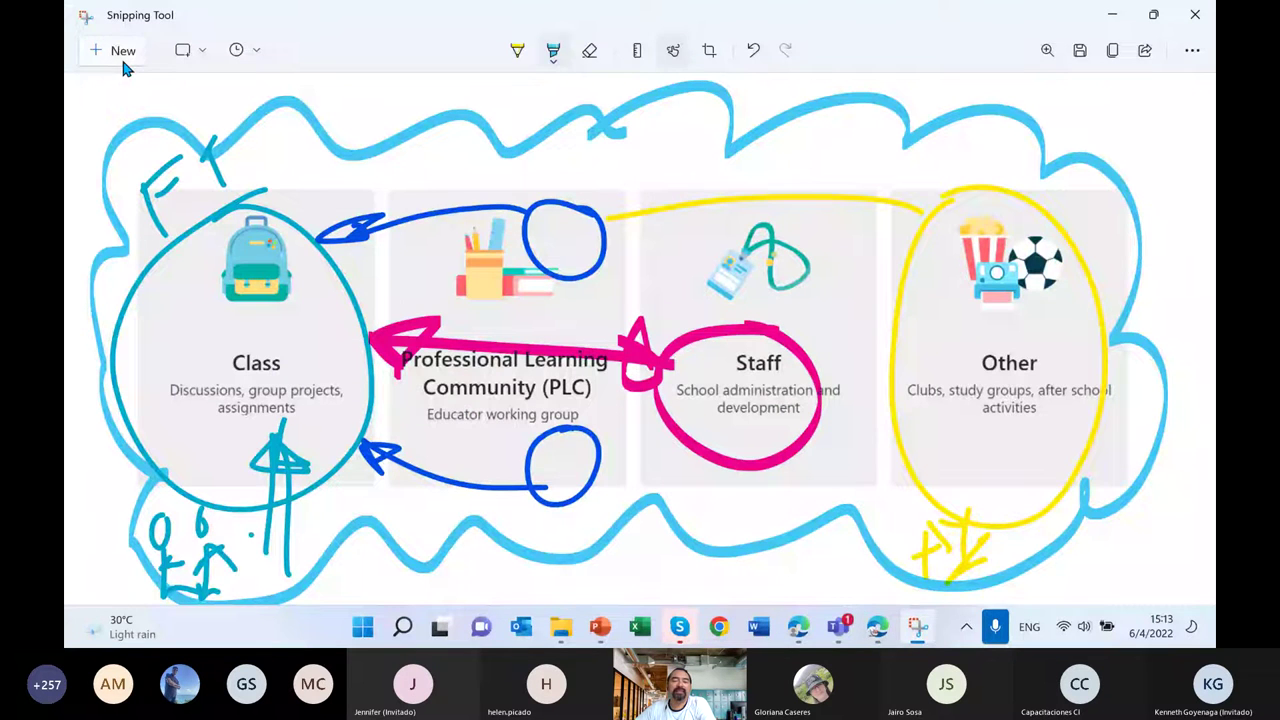
{"action": "left_click", "coordinate": [129, 57]}
{"action": "left_click_drag", "start_coordinate": [286, 89], "coordinate": [990, 555]}
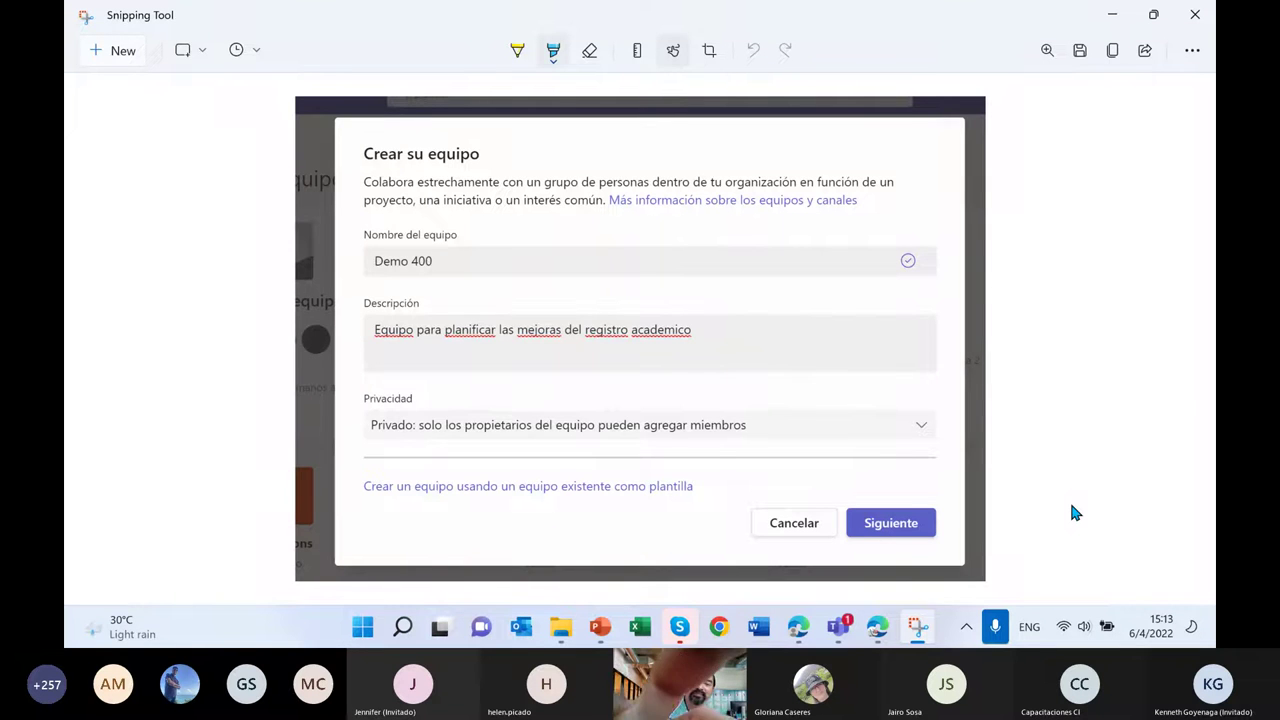
Mark the team name with a yellow pen tick, retrace it in green, and add a green tick beside the description.
{"action": "left_click", "coordinate": [517, 50]}
{"action": "left_click", "coordinate": [517, 50]}
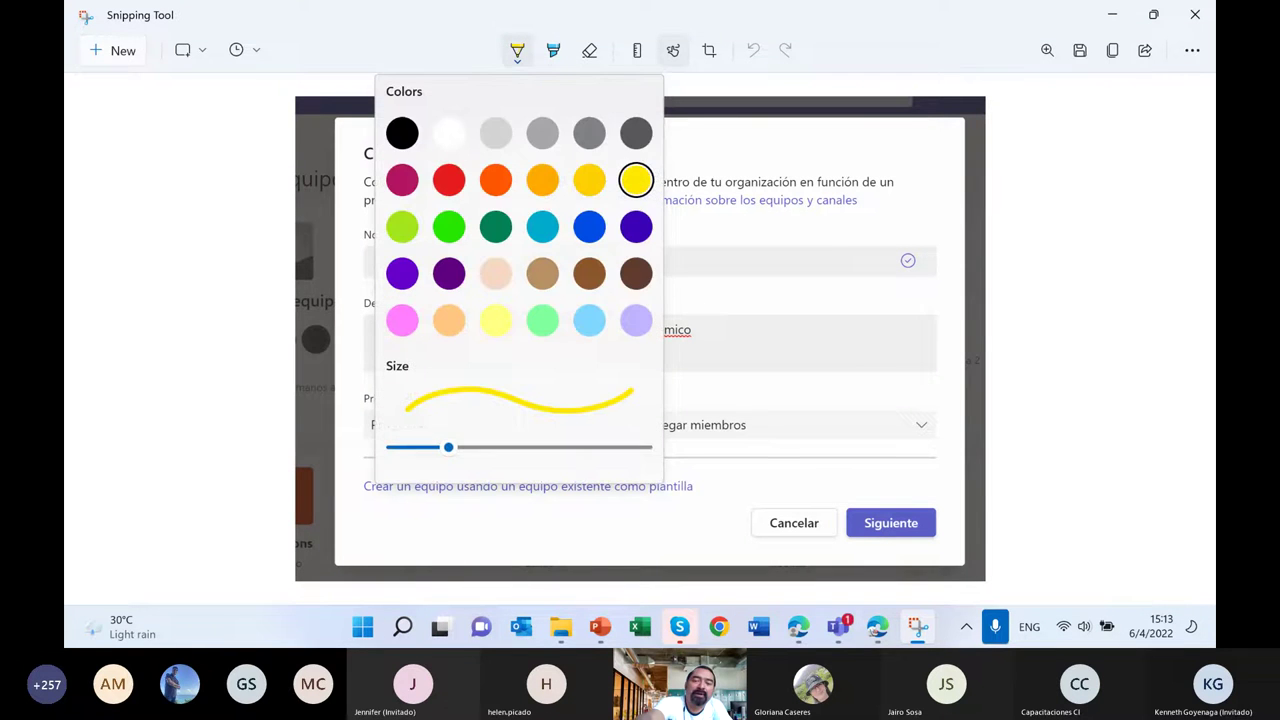
{"action": "key", "text": "Escape"}
{"action": "left_click_drag", "start_coordinate": [964, 222], "coordinate": [908, 258]}
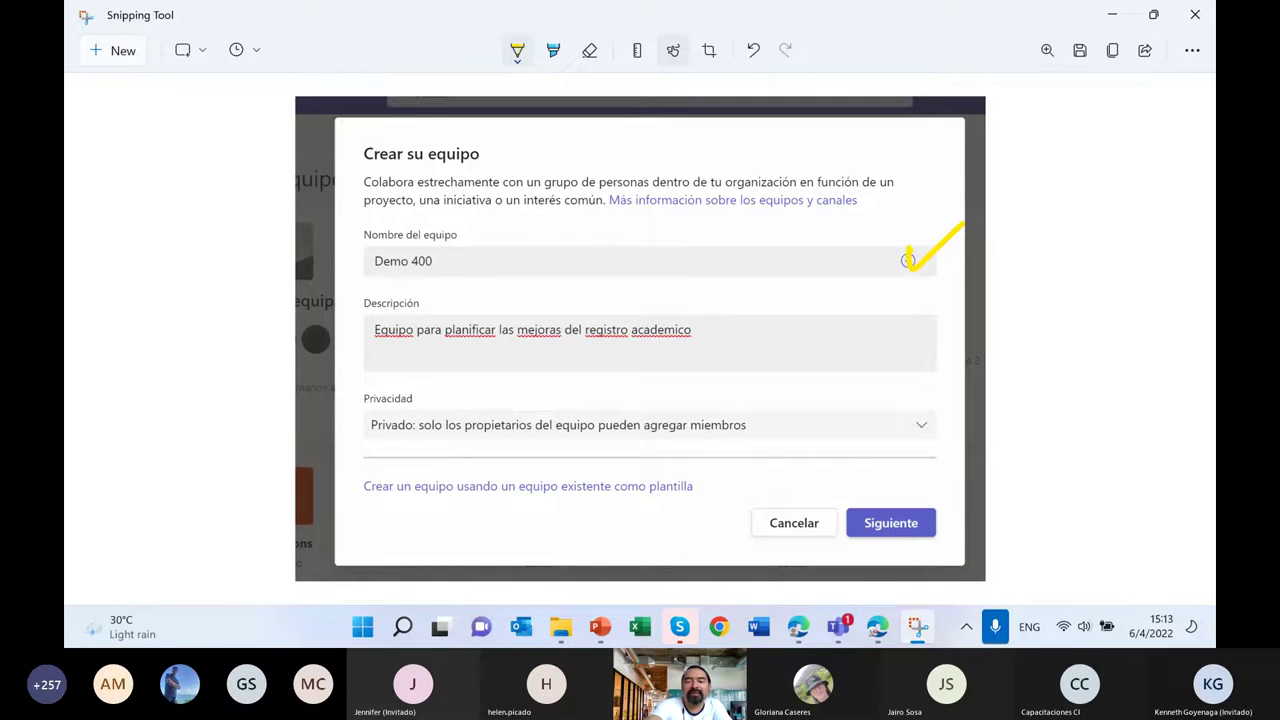
{"action": "left_click", "coordinate": [517, 50]}
{"action": "left_click", "coordinate": [403, 226]}
{"action": "left_click_drag", "start_coordinate": [964, 220], "coordinate": [908, 262]}
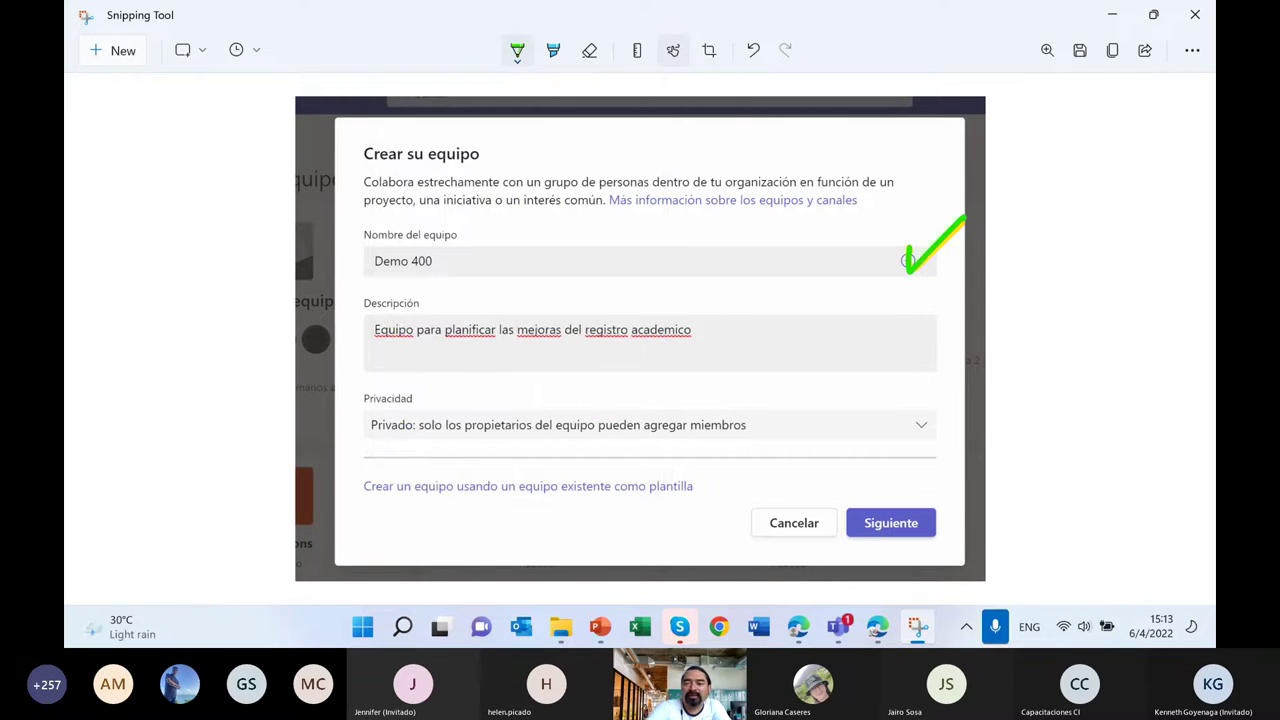
{"action": "left_click_drag", "start_coordinate": [914, 330], "coordinate": [962, 311]}
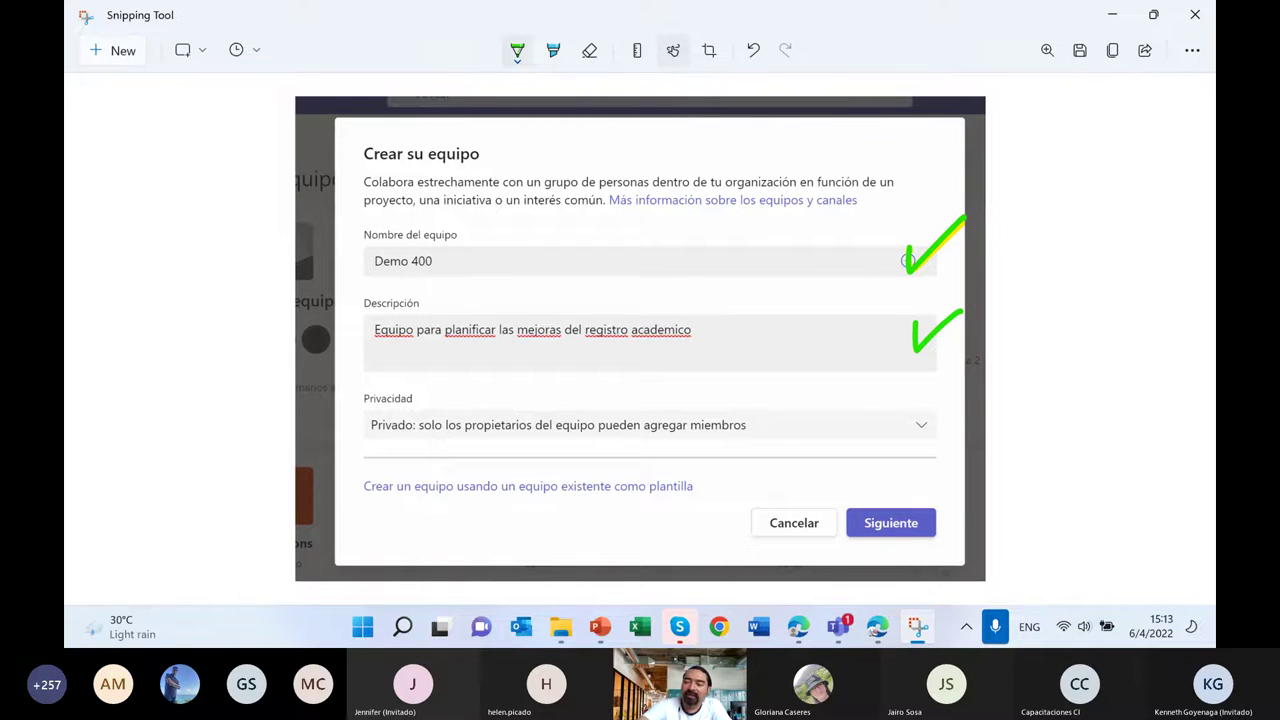
Draw two green branches from the Privacidad field, label them Pub and Priv by hand, and underline Priv.
{"action": "mouse_move", "coordinate": [948, 408]}
{"action": "left_mouse_down"}
{"action": "mouse_move", "coordinate": [1005, 370]}
{"action": "mouse_move", "coordinate": [1017, 320]}
{"action": "mouse_move", "coordinate": [1016, 350]}
{"action": "mouse_move", "coordinate": [1060, 370]}
{"action": "left_mouse_up"}
{"action": "left_click_drag", "start_coordinate": [1066, 321], "coordinate": [1070, 368]}
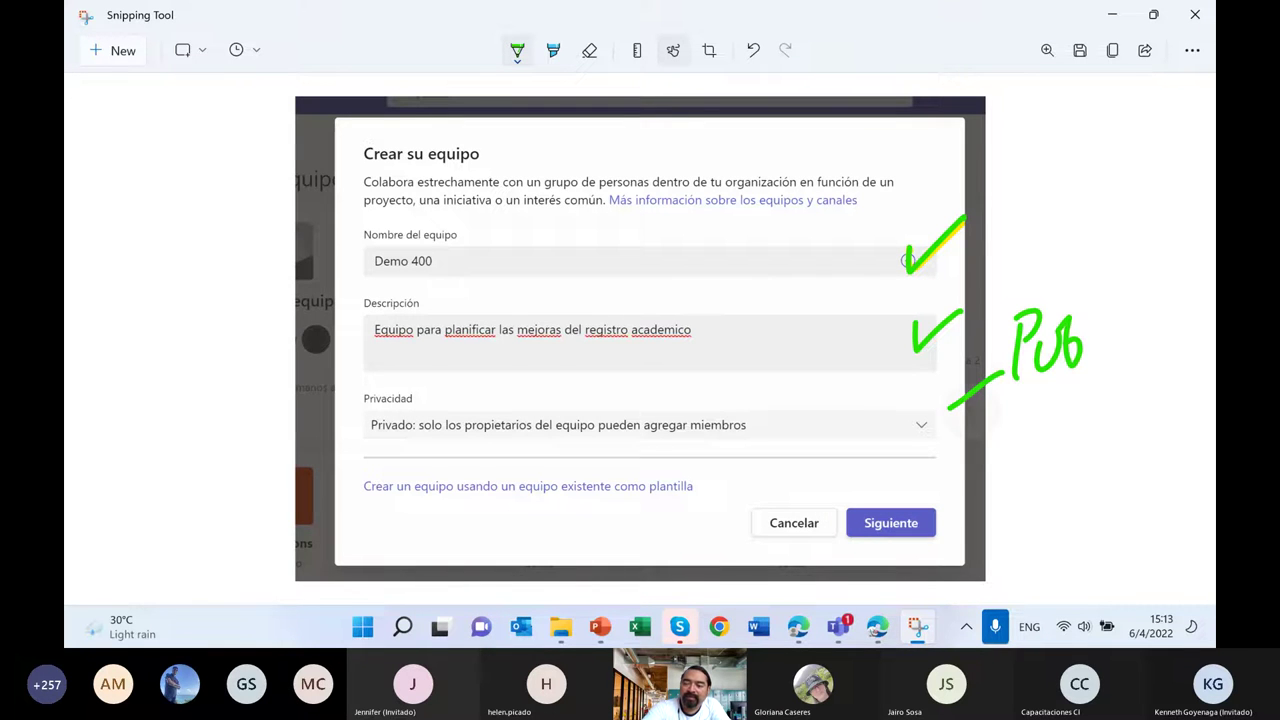
{"action": "left_click_drag", "start_coordinate": [966, 402], "coordinate": [1000, 464]}
{"action": "mouse_move", "coordinate": [1018, 432]}
{"action": "left_mouse_down"}
{"action": "mouse_move", "coordinate": [1020, 488]}
{"action": "mouse_move", "coordinate": [1030, 446]}
{"action": "left_mouse_up"}
{"action": "left_click_drag", "start_coordinate": [1040, 448], "coordinate": [1098, 466]}
{"action": "left_click_drag", "start_coordinate": [1018, 487], "coordinate": [1098, 462]}
Connect Pub to a circle labelled UCR with a double underline, and draw a rectangle beside Priv.
{"action": "left_click_drag", "start_coordinate": [1094, 338], "coordinate": [1122, 326]}
{"action": "left_click_drag", "start_coordinate": [1150, 266], "coordinate": [1182, 300]}
{"action": "mouse_move", "coordinate": [1100, 198]}
{"action": "left_mouse_down"}
{"action": "mouse_move", "coordinate": [1108, 236]}
{"action": "mouse_move", "coordinate": [1118, 194]}
{"action": "left_mouse_up"}
{"action": "mouse_move", "coordinate": [1124, 190]}
{"action": "left_mouse_down"}
{"action": "mouse_move", "coordinate": [1126, 230]}
{"action": "mouse_move", "coordinate": [1130, 212]}
{"action": "left_mouse_up"}
{"action": "left_click_drag", "start_coordinate": [1142, 222], "coordinate": [1172, 230]}
{"action": "left_click_drag", "start_coordinate": [1110, 264], "coordinate": [1174, 250]}
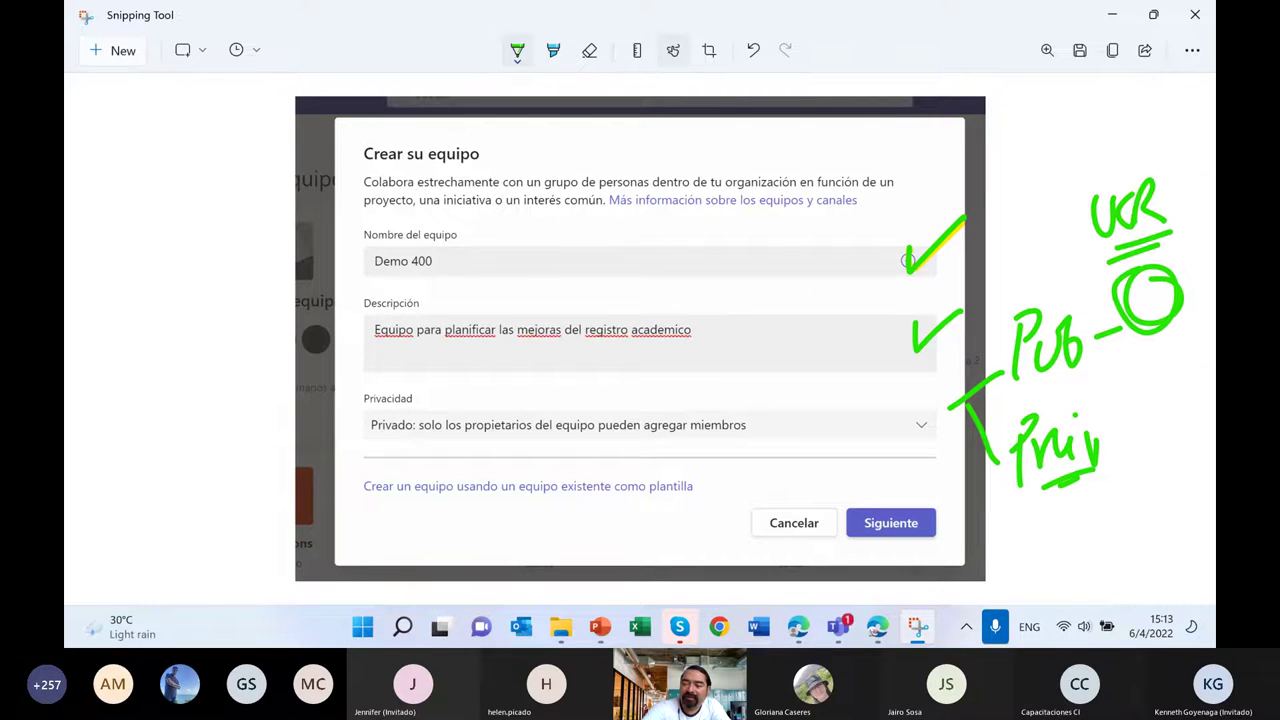
{"action": "mouse_move", "coordinate": [1164, 422]}
{"action": "left_mouse_down"}
{"action": "mouse_move", "coordinate": [1166, 492]}
{"action": "mouse_move", "coordinate": [1168, 424]}
{"action": "left_mouse_up"}
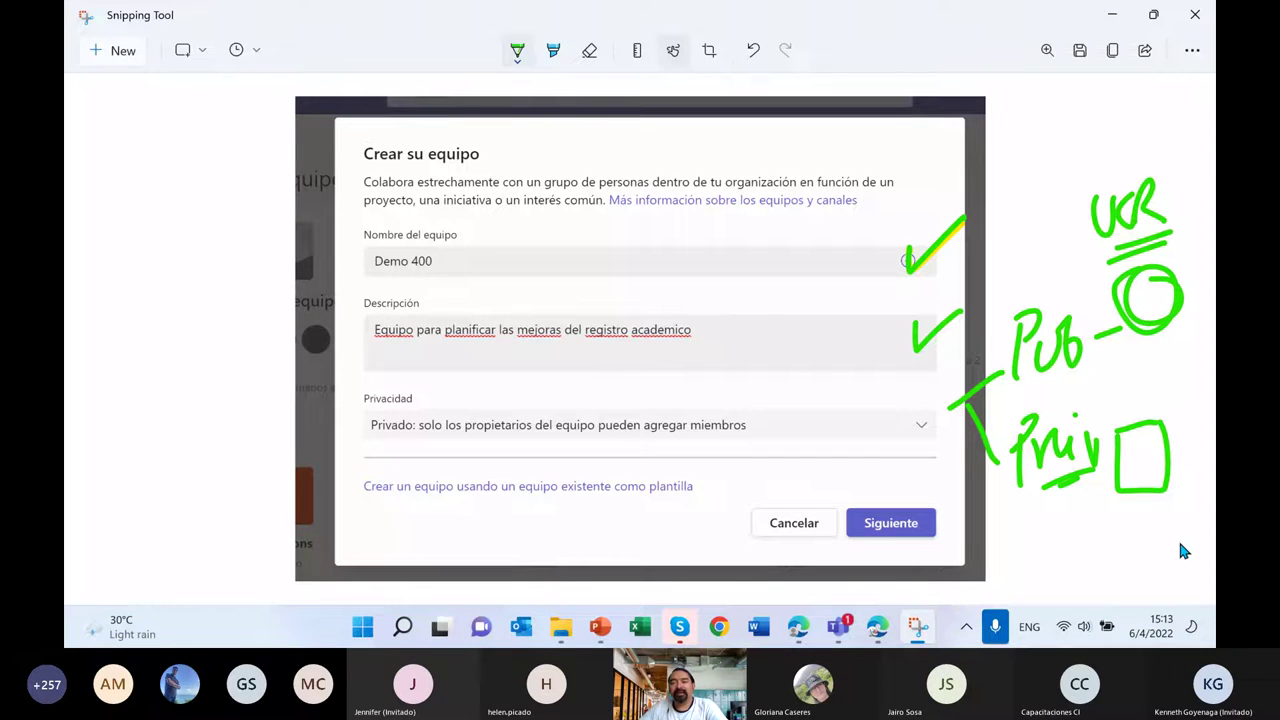
Highlight the link "Crear un equipo usando un equipo existente como plantilla" in yellow.
{"action": "left_click", "coordinate": [554, 53]}
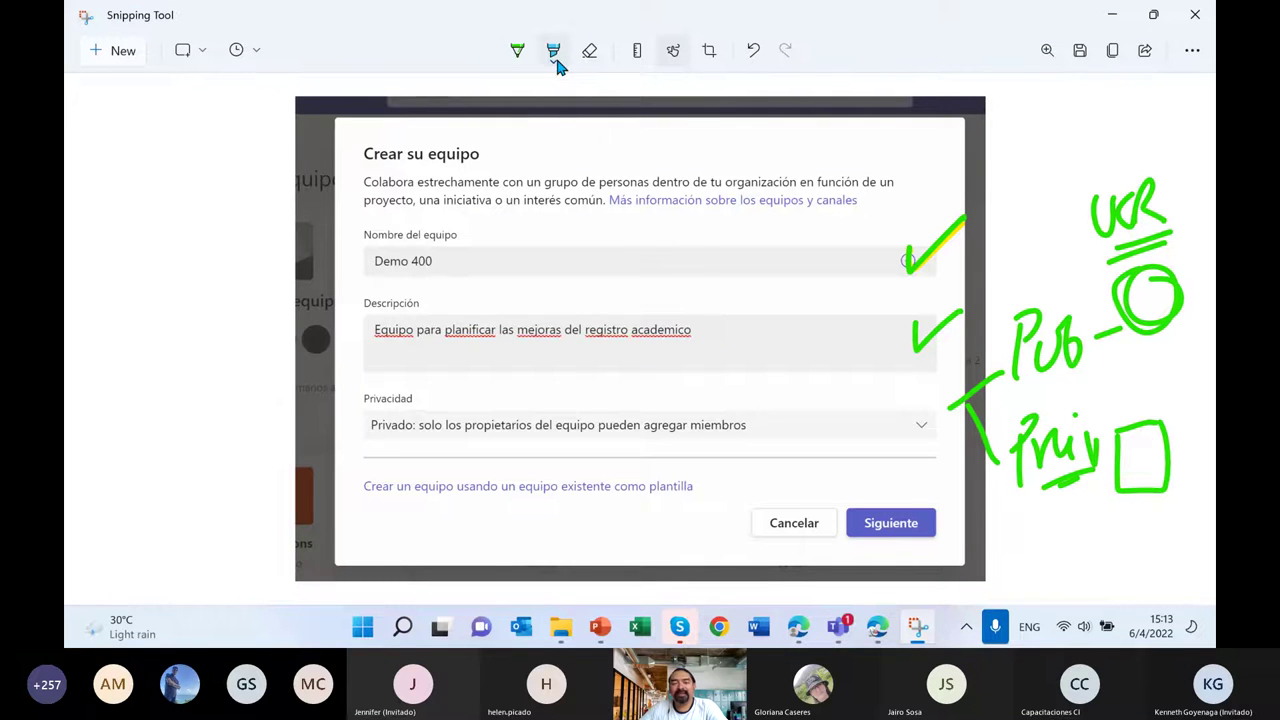
{"action": "left_click", "coordinate": [555, 56]}
{"action": "left_click", "coordinate": [438, 140]}
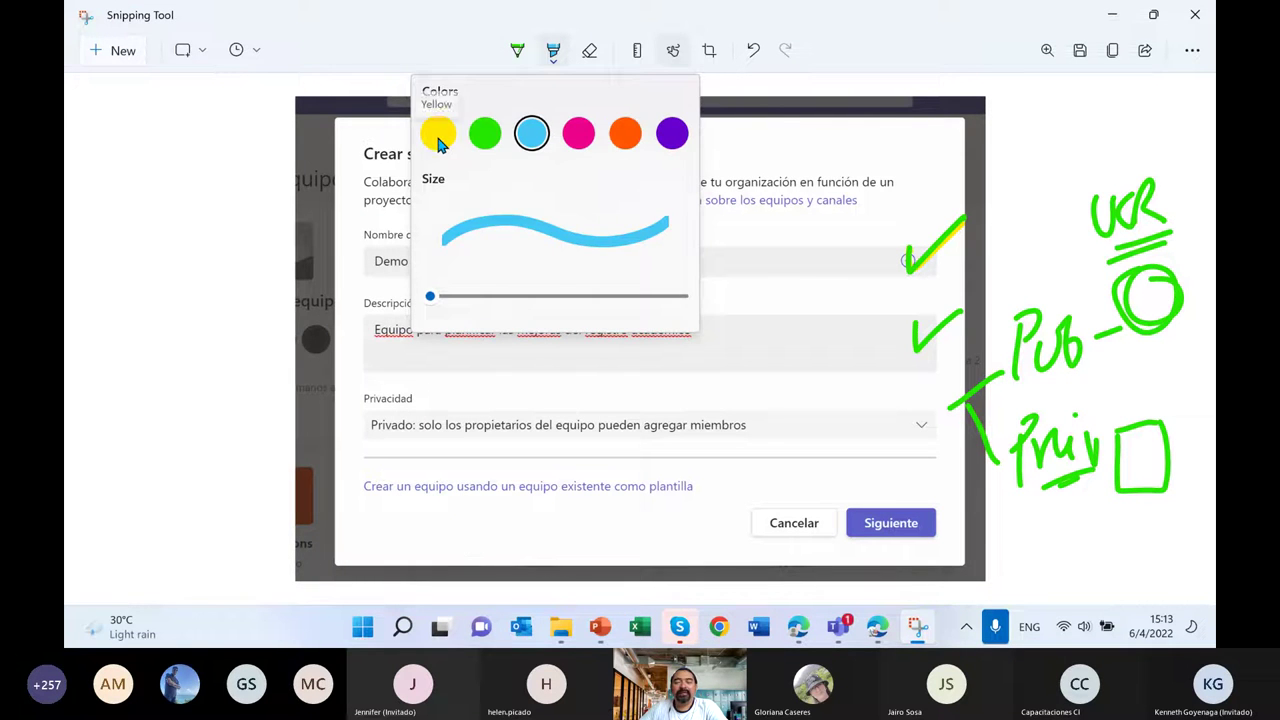
{"action": "left_click_drag", "start_coordinate": [355, 485], "coordinate": [692, 486]}
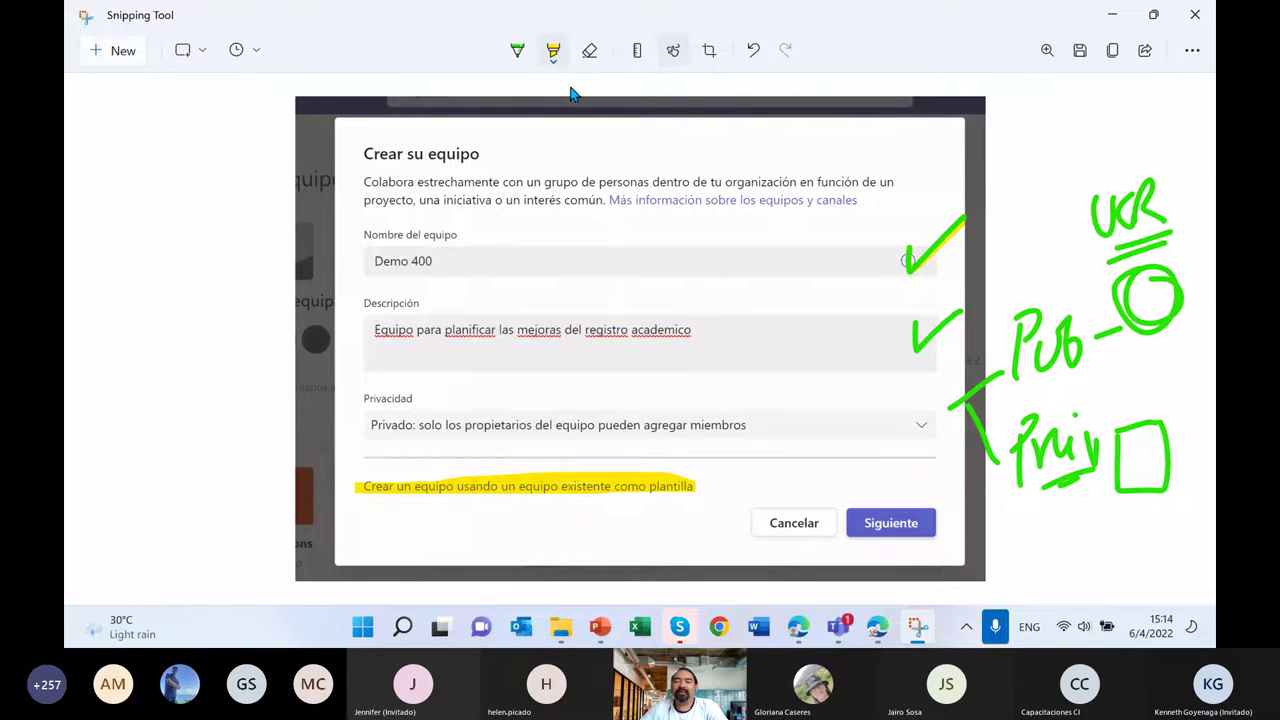
Draw an orange arrow from the highlighted template link to a hand-drawn rectangle filled with diagonal lines, outside the capture.
{"action": "left_click", "coordinate": [517, 52]}
{"action": "left_click", "coordinate": [517, 60]}
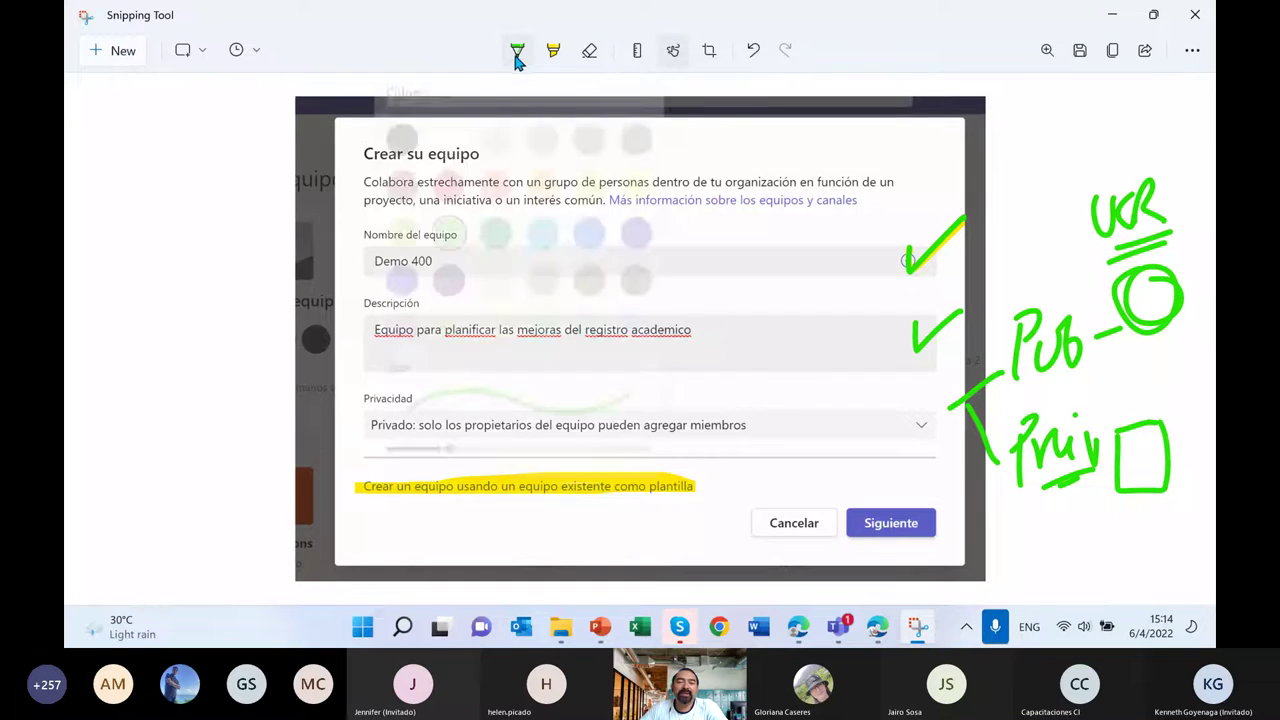
{"action": "left_click", "coordinate": [517, 55]}
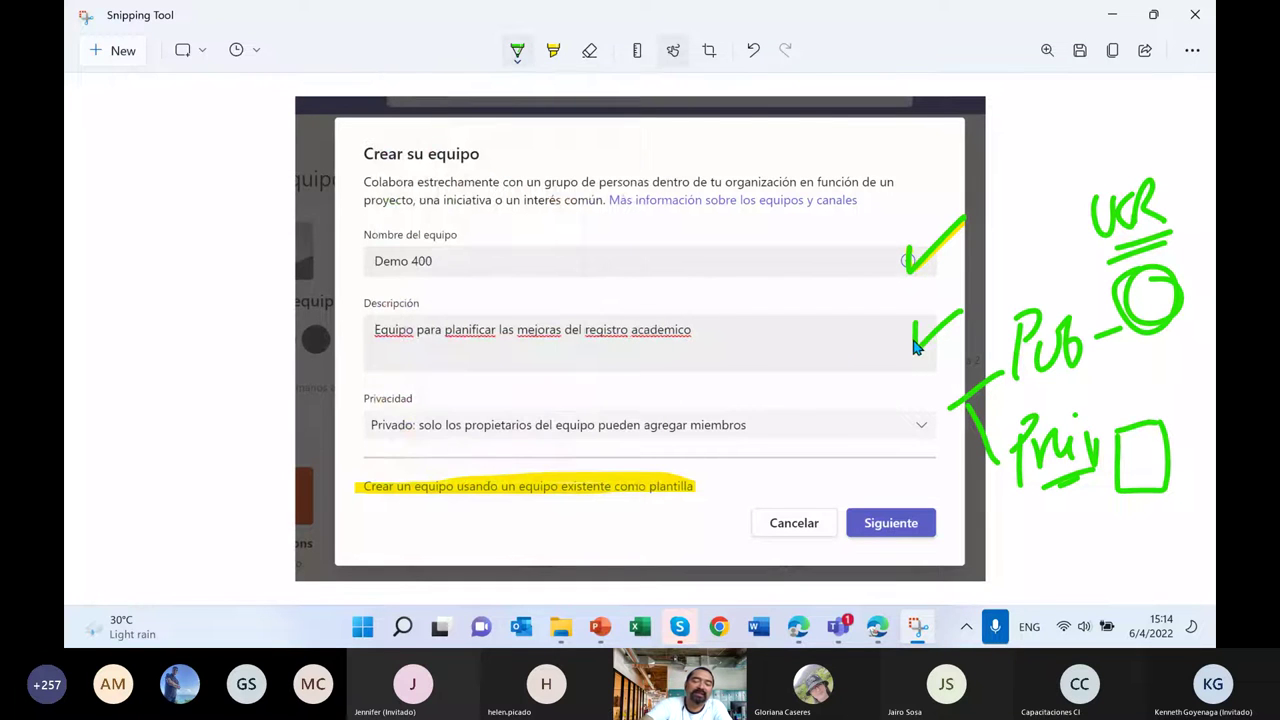
{"action": "left_click", "coordinate": [517, 52]}
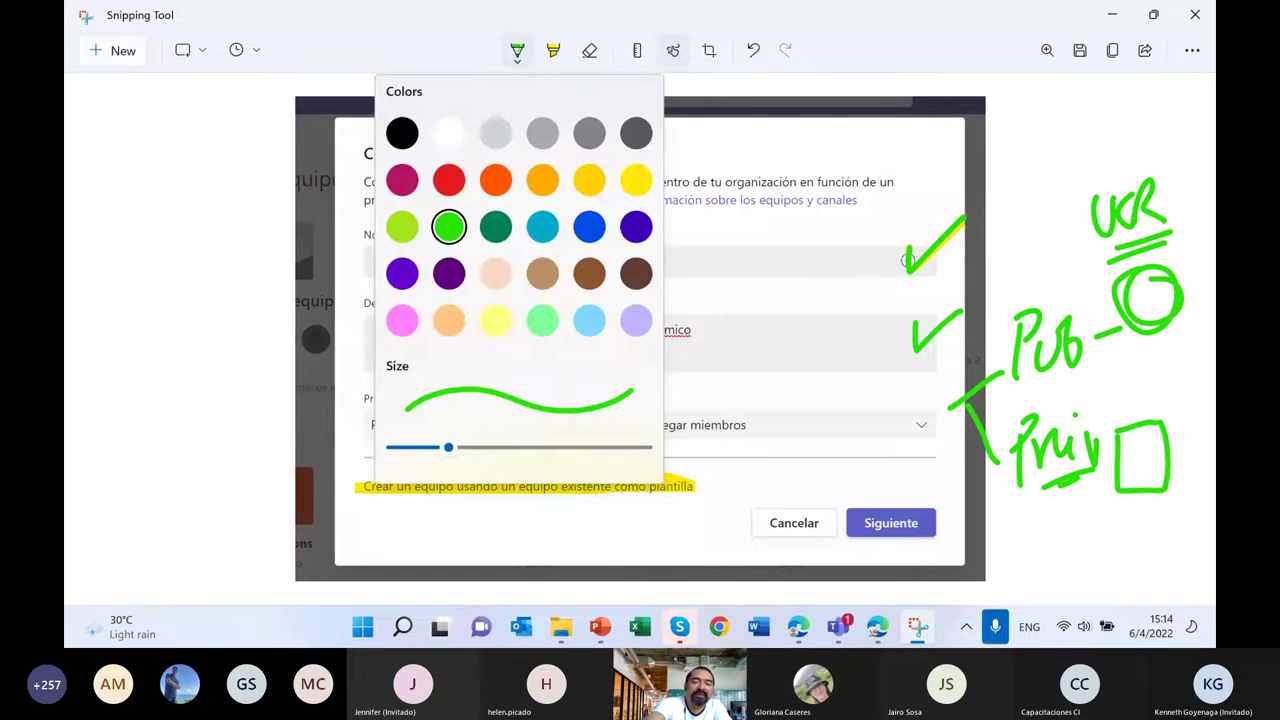
{"action": "key", "text": "Escape"}
{"action": "mouse_move", "coordinate": [127, 490]}
{"action": "left_mouse_down"}
{"action": "mouse_move", "coordinate": [138, 350]}
{"action": "mouse_move", "coordinate": [244, 470]}
{"action": "mouse_move", "coordinate": [127, 490]}
{"action": "left_mouse_up"}
{"action": "mouse_move", "coordinate": [365, 488]}
{"action": "left_mouse_down"}
{"action": "mouse_move", "coordinate": [276, 436]}
{"action": "mouse_move", "coordinate": [253, 440]}
{"action": "left_mouse_up"}
{"action": "left_click_drag", "start_coordinate": [253, 440], "coordinate": [268, 458]}
{"action": "mouse_move", "coordinate": [183, 383]}
{"action": "left_mouse_down"}
{"action": "mouse_move", "coordinate": [144, 422]}
{"action": "mouse_move", "coordinate": [164, 445]}
{"action": "left_mouse_up"}
{"action": "left_click_drag", "start_coordinate": [216, 422], "coordinate": [180, 460]}
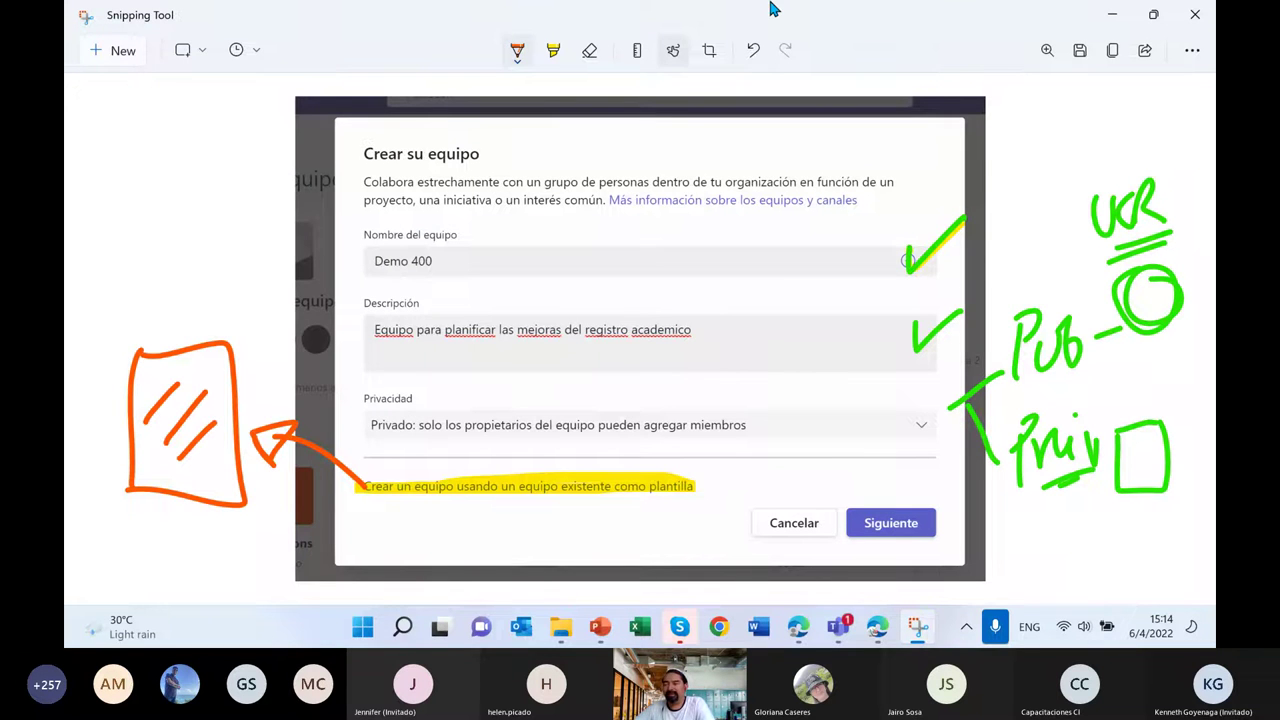
Switch to Microsoft Teams, show the Privacidad options, keep Privado, and proceed to adding members to Demo 400.
{"action": "left_click", "coordinate": [1112, 14]}
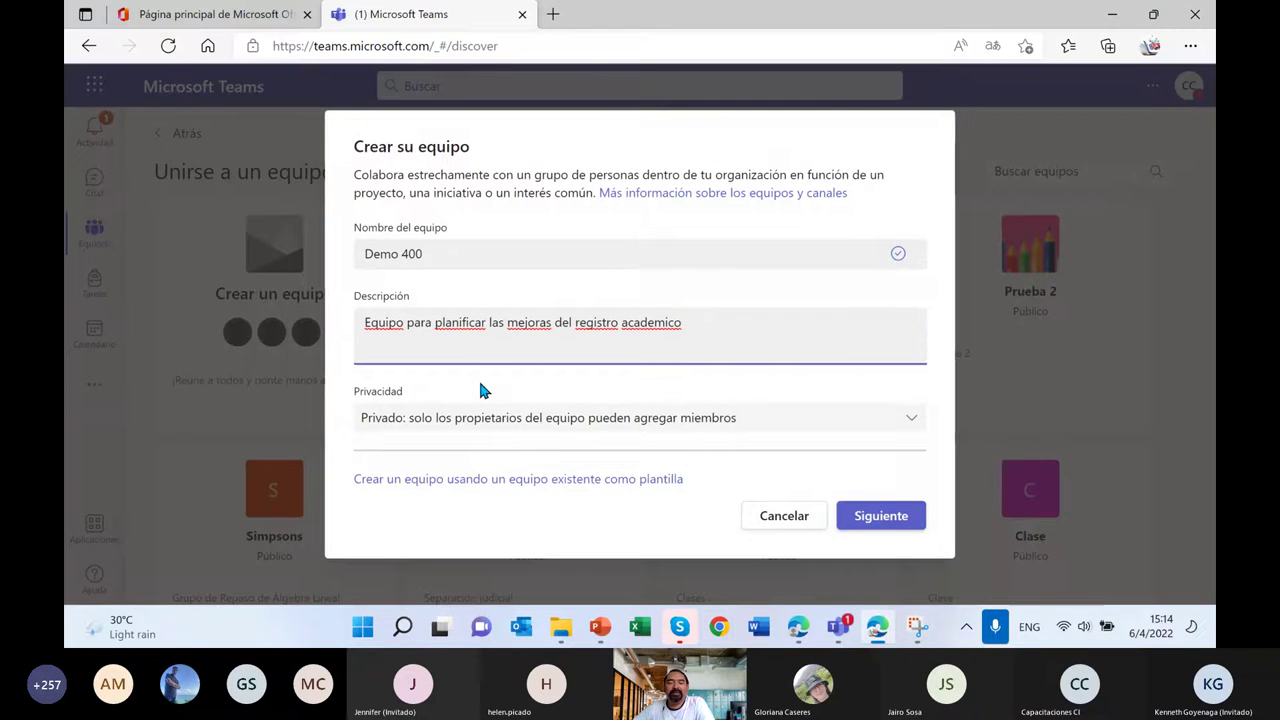
{"action": "left_click", "coordinate": [530, 418]}
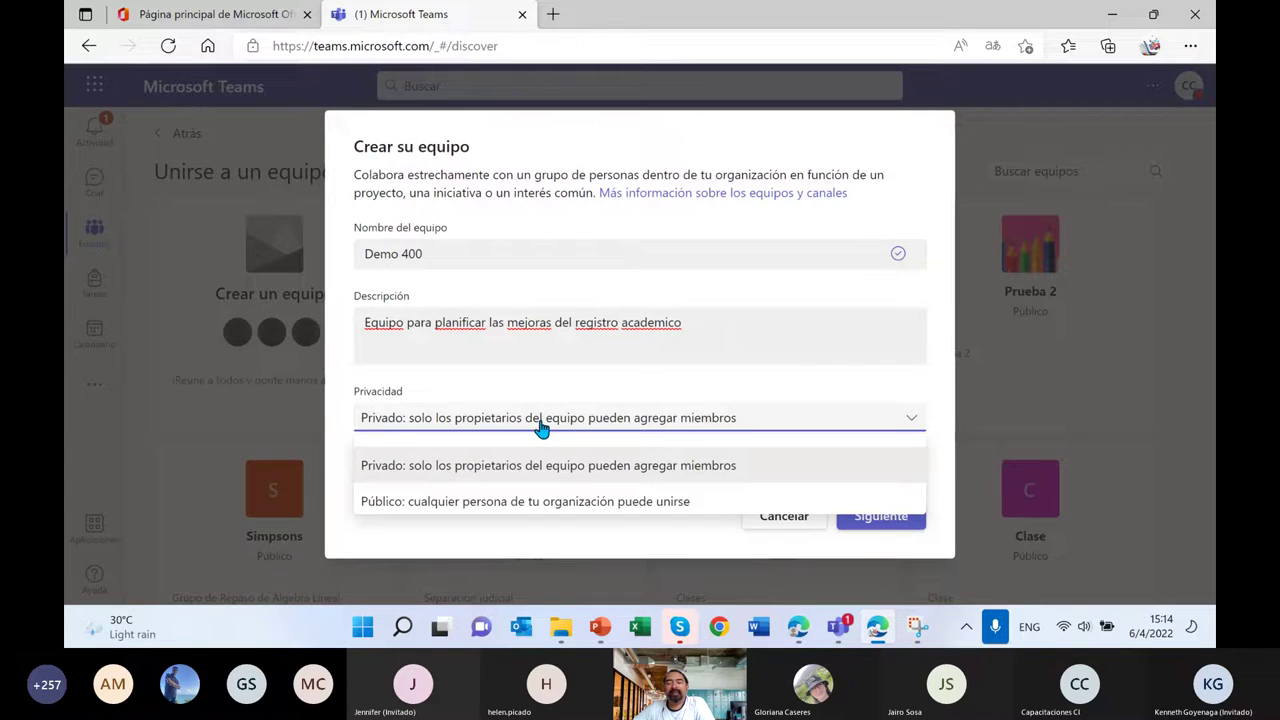
{"action": "left_click", "coordinate": [540, 428]}
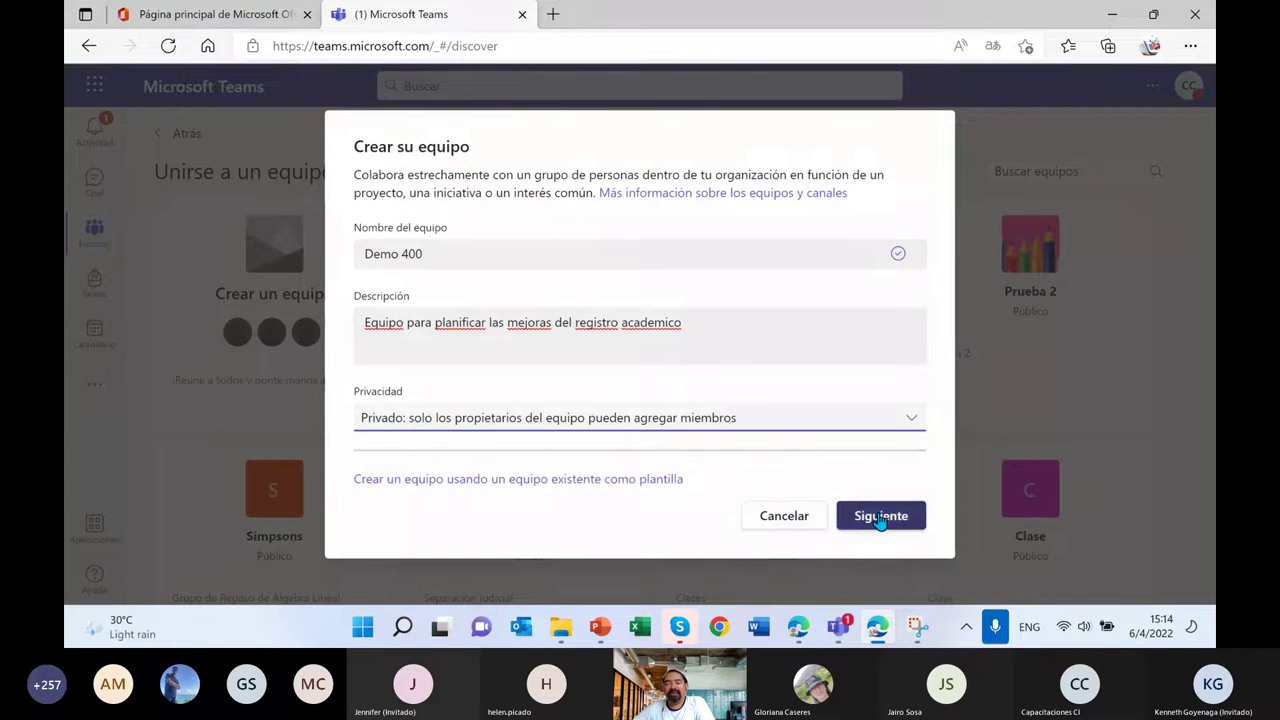
{"action": "left_click", "coordinate": [880, 518]}
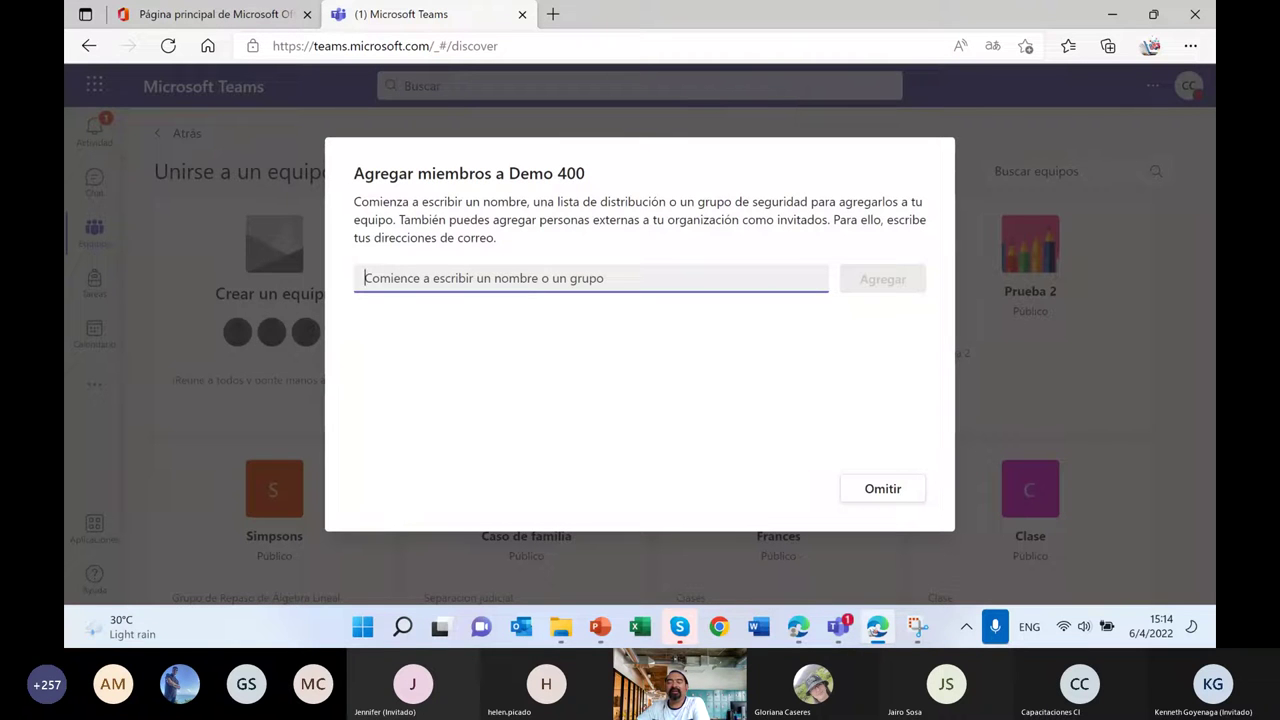
Switch to Snipping Tool and capture a new rectangular snip of the Agregar miembros a Demo 400 dialog.
{"action": "left_click", "coordinate": [917, 627]}
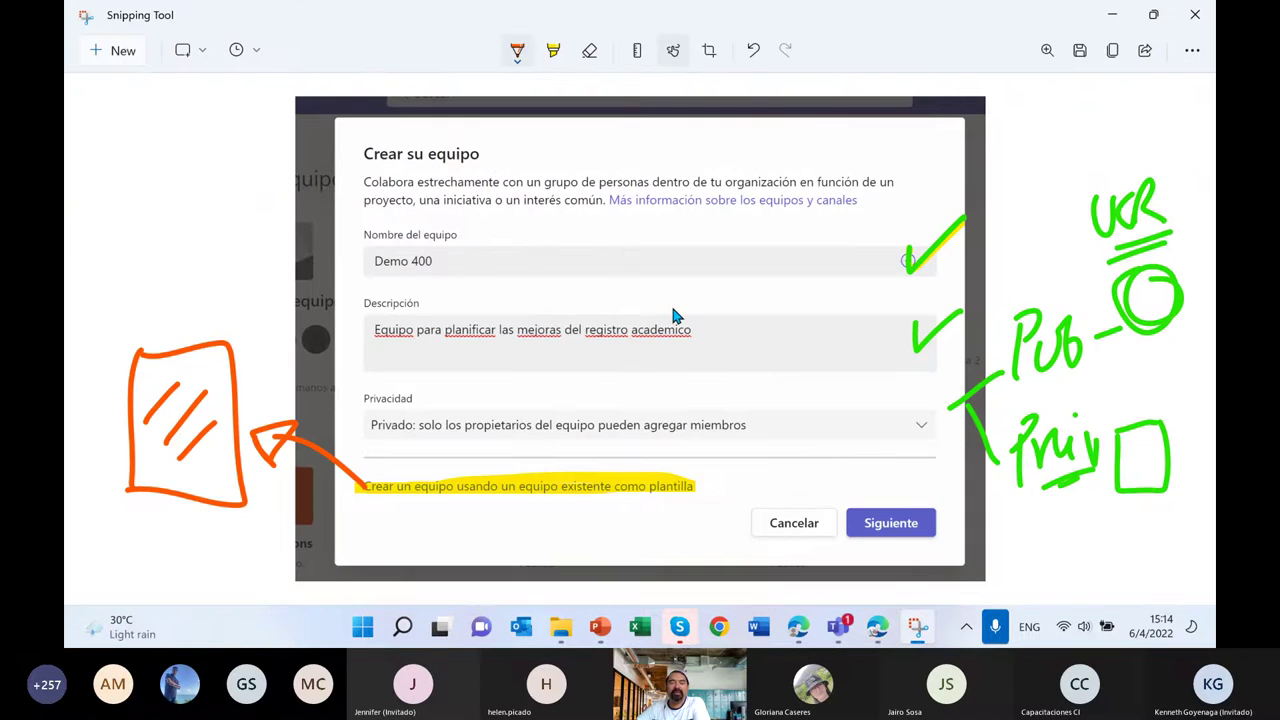
{"action": "left_click", "coordinate": [123, 50]}
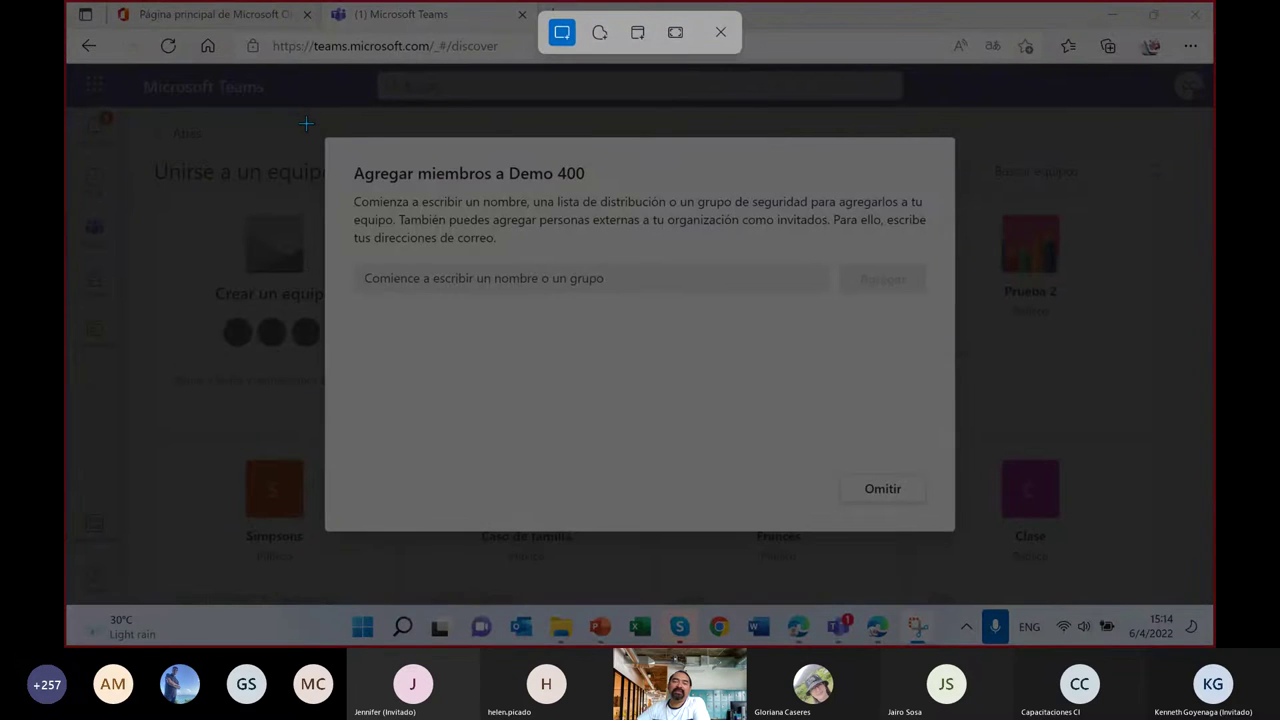
{"action": "left_click_drag", "start_coordinate": [327, 141], "coordinate": [948, 528]}
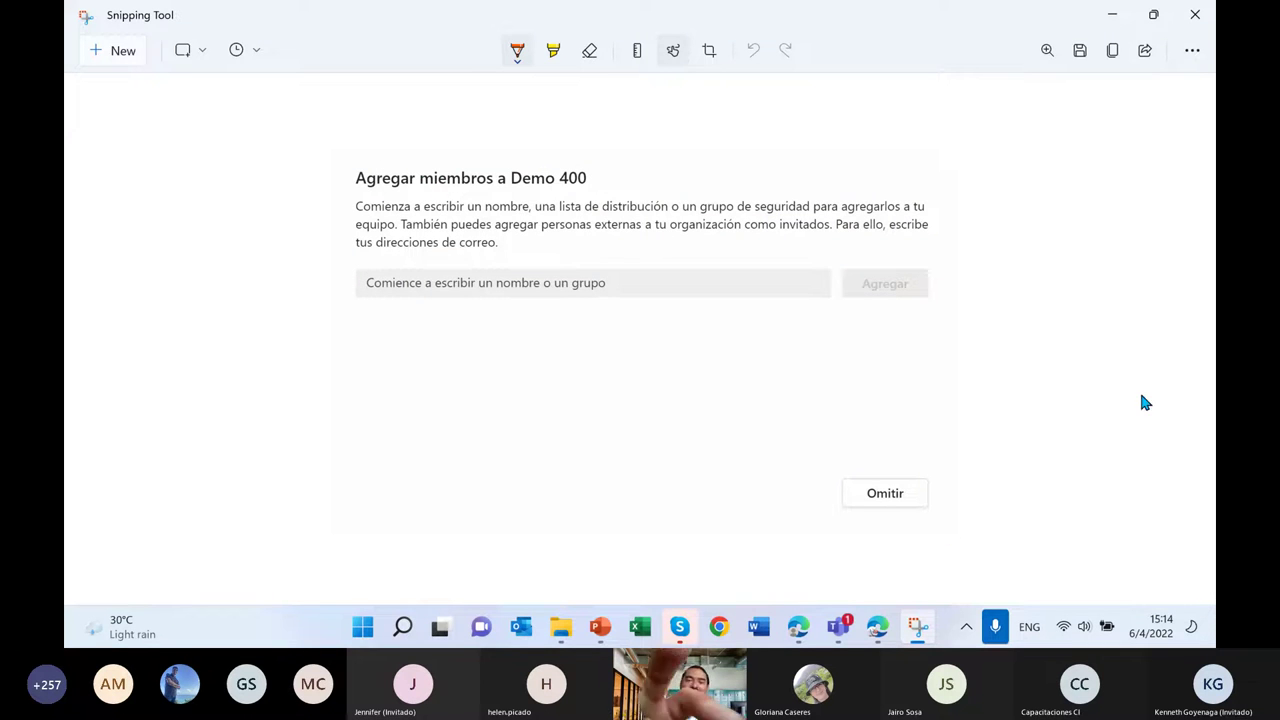
Handwrite Participantes in green beside the dialog capture, slanting upward, and underline it.
{"action": "left_click", "coordinate": [517, 50]}
{"action": "left_click", "coordinate": [517, 50]}
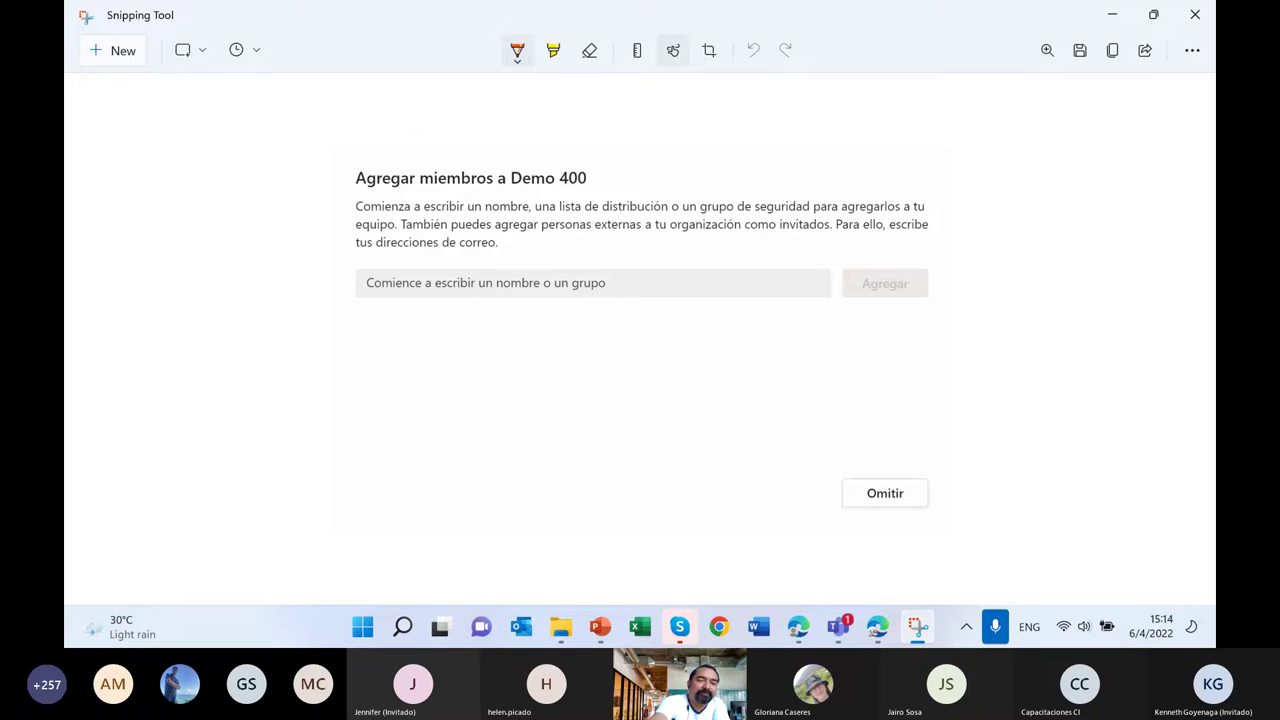
{"action": "left_click", "coordinate": [517, 50]}
{"action": "left_click", "coordinate": [449, 226]}
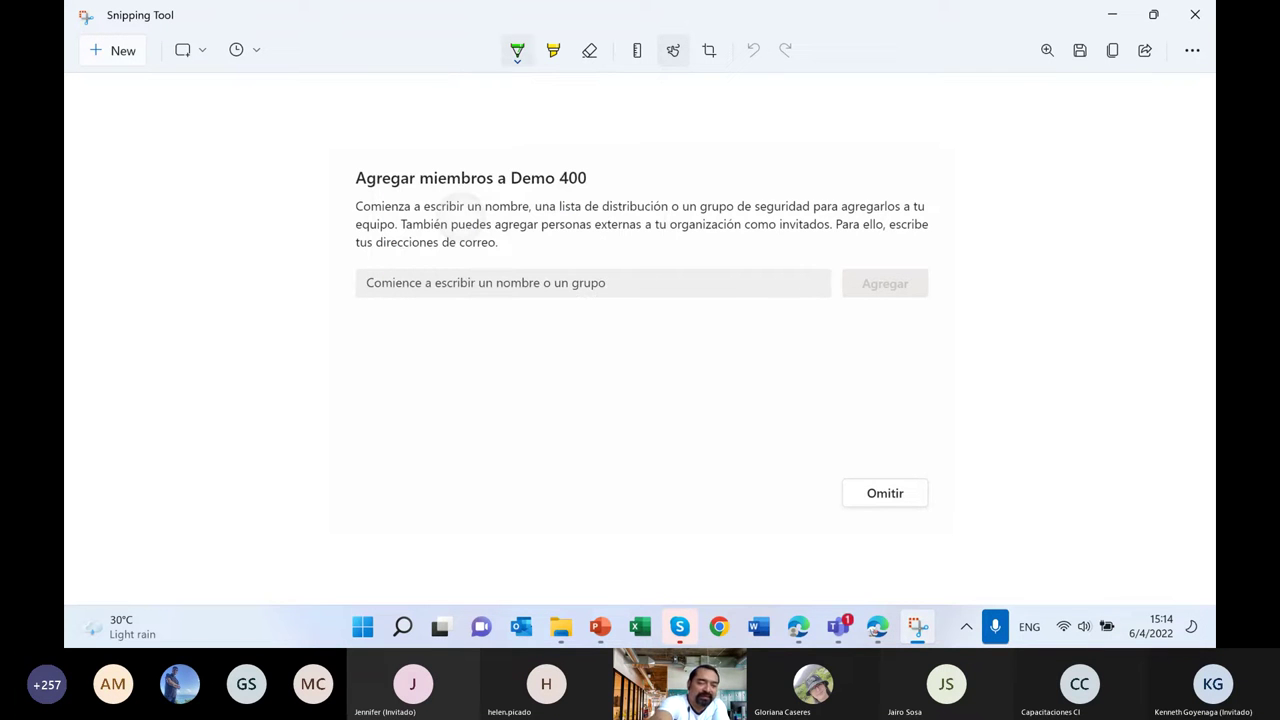
{"action": "mouse_move", "coordinate": [93, 211]}
{"action": "left_mouse_down"}
{"action": "mouse_move", "coordinate": [131, 281]}
{"action": "mouse_move", "coordinate": [108, 248]}
{"action": "left_mouse_up"}
{"action": "mouse_move", "coordinate": [160, 226]}
{"action": "left_mouse_down"}
{"action": "mouse_move", "coordinate": [184, 268]}
{"action": "mouse_move", "coordinate": [184, 204]}
{"action": "left_mouse_up"}
{"action": "mouse_move", "coordinate": [178, 154]}
{"action": "left_mouse_down"}
{"action": "mouse_move", "coordinate": [186, 266]}
{"action": "mouse_move", "coordinate": [218, 172]}
{"action": "mouse_move", "coordinate": [258, 208]}
{"action": "mouse_move", "coordinate": [294, 126]}
{"action": "mouse_move", "coordinate": [350, 76]}
{"action": "mouse_move", "coordinate": [406, 82]}
{"action": "left_mouse_up"}
{"action": "left_click_drag", "start_coordinate": [148, 296], "coordinate": [400, 122]}
Highlight "miembros" in the heading and "personas externas a tu organización como invitados" in the text in yellow.
{"action": "left_click", "coordinate": [553, 50]}
{"action": "left_click_drag", "start_coordinate": [420, 180], "coordinate": [494, 182]}
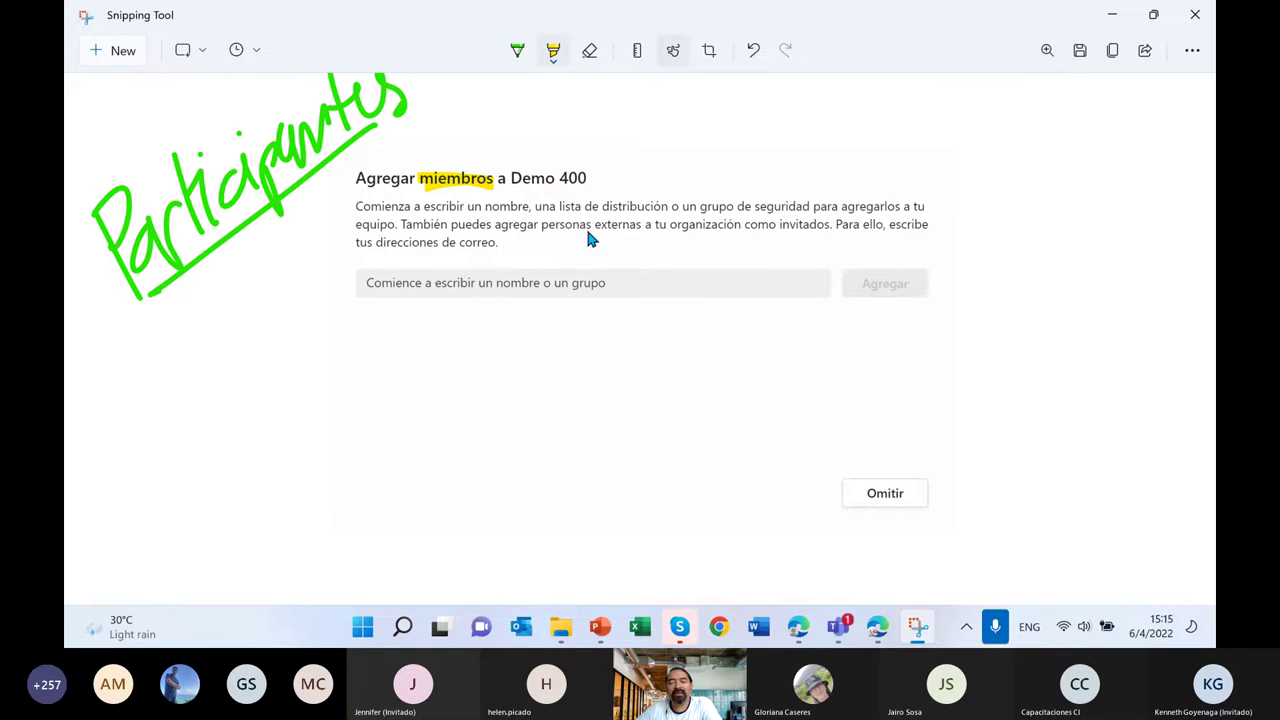
{"action": "left_click", "coordinate": [553, 56]}
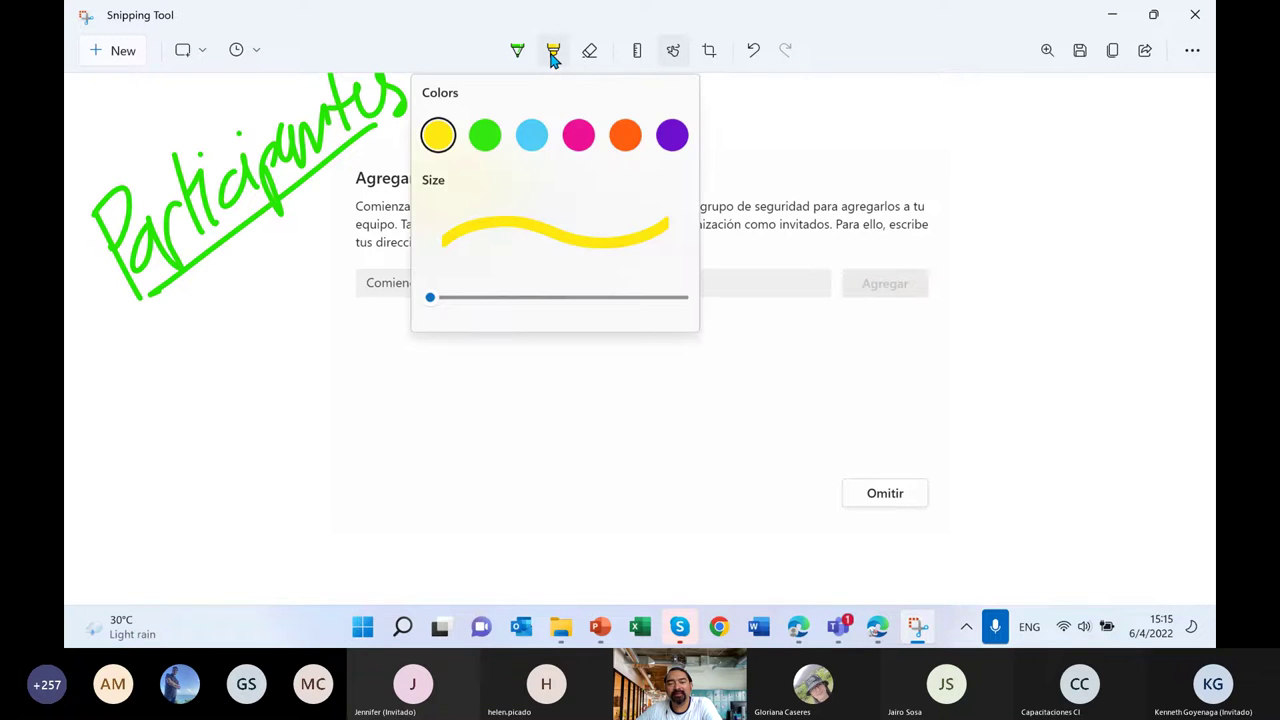
{"action": "left_click", "coordinate": [702, 245]}
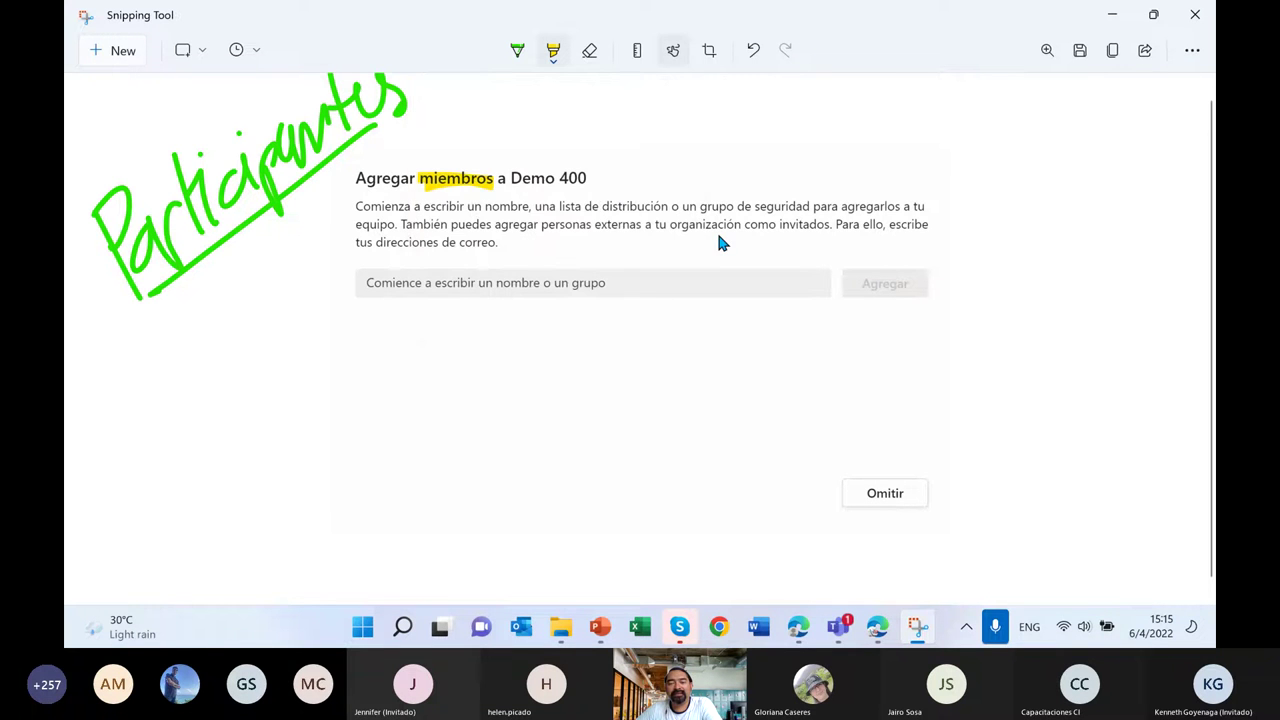
{"action": "left_click_drag", "start_coordinate": [542, 226], "coordinate": [829, 225]}
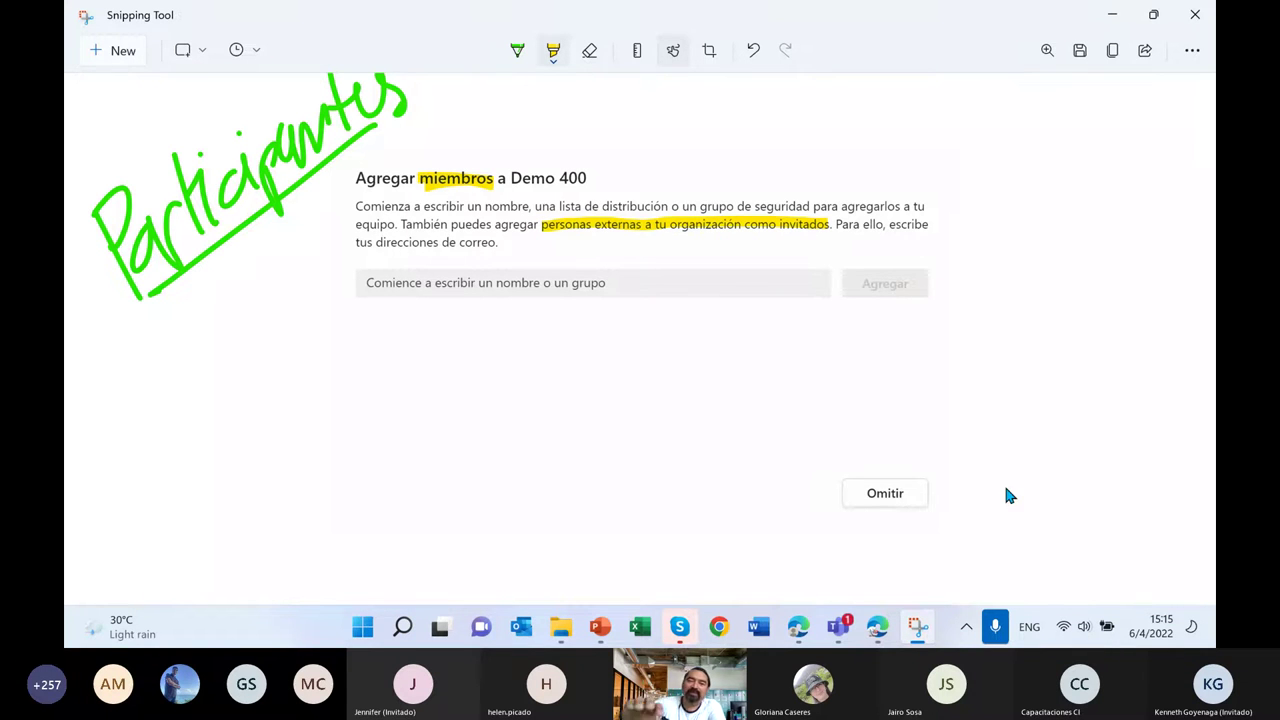
Draw a green stick figure below Participantes, handwrite Propietario beside it, and underline both with one line.
{"action": "left_click", "coordinate": [517, 50]}
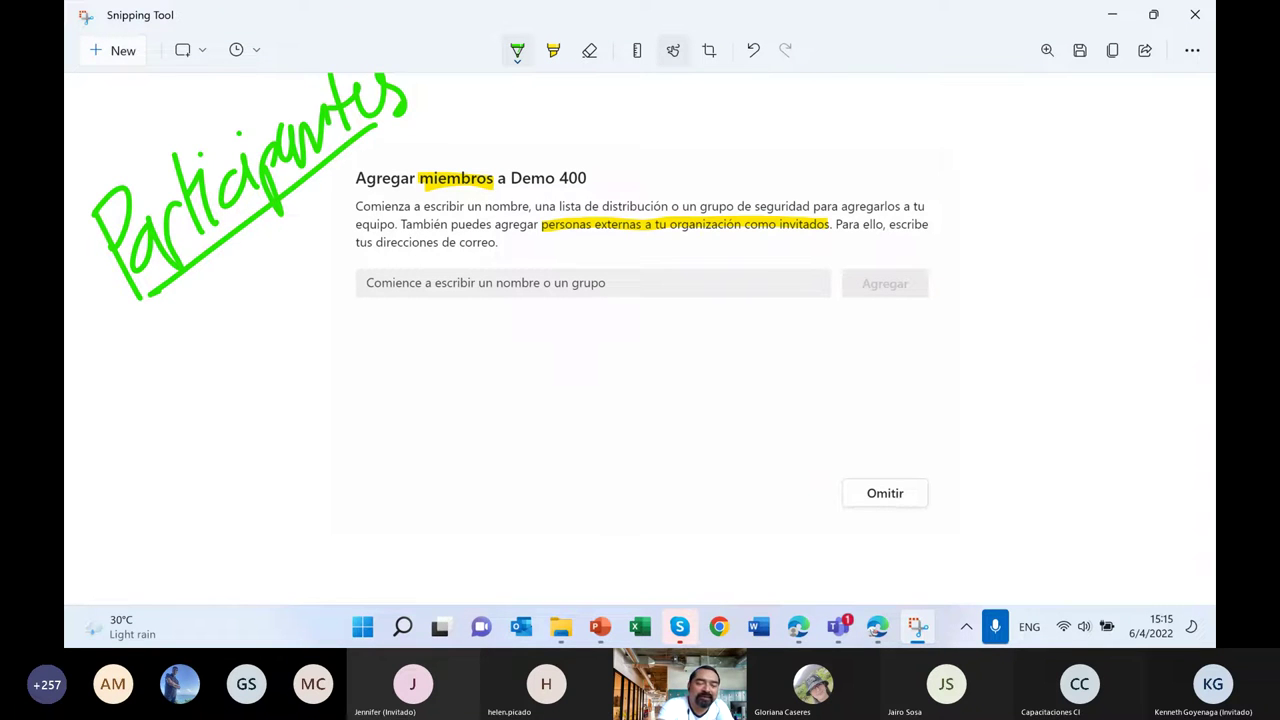
{"action": "mouse_move", "coordinate": [168, 330]}
{"action": "left_mouse_down"}
{"action": "mouse_move", "coordinate": [136, 470]}
{"action": "mouse_move", "coordinate": [189, 458]}
{"action": "left_mouse_up"}
{"action": "left_click_drag", "start_coordinate": [148, 408], "coordinate": [186, 400]}
{"action": "left_click_drag", "start_coordinate": [228, 378], "coordinate": [218, 464]}
{"action": "mouse_move", "coordinate": [226, 382]}
{"action": "left_mouse_down"}
{"action": "mouse_move", "coordinate": [224, 420]}
{"action": "mouse_move", "coordinate": [280, 405]}
{"action": "left_mouse_up"}
{"action": "mouse_move", "coordinate": [300, 404]}
{"action": "left_mouse_down"}
{"action": "mouse_move", "coordinate": [296, 486]}
{"action": "mouse_move", "coordinate": [302, 455]}
{"action": "left_mouse_up"}
{"action": "mouse_move", "coordinate": [342, 398]}
{"action": "left_mouse_down"}
{"action": "mouse_move", "coordinate": [336, 440]}
{"action": "mouse_move", "coordinate": [362, 436]}
{"action": "left_mouse_up"}
{"action": "left_click_drag", "start_coordinate": [392, 352], "coordinate": [390, 444]}
{"action": "mouse_move", "coordinate": [376, 400]}
{"action": "left_mouse_down"}
{"action": "mouse_move", "coordinate": [416, 398]}
{"action": "mouse_move", "coordinate": [420, 440]}
{"action": "left_mouse_up"}
{"action": "mouse_move", "coordinate": [426, 410]}
{"action": "left_mouse_down"}
{"action": "mouse_move", "coordinate": [440, 436]}
{"action": "mouse_move", "coordinate": [484, 398]}
{"action": "left_mouse_up"}
{"action": "left_click_drag", "start_coordinate": [478, 402], "coordinate": [516, 398]}
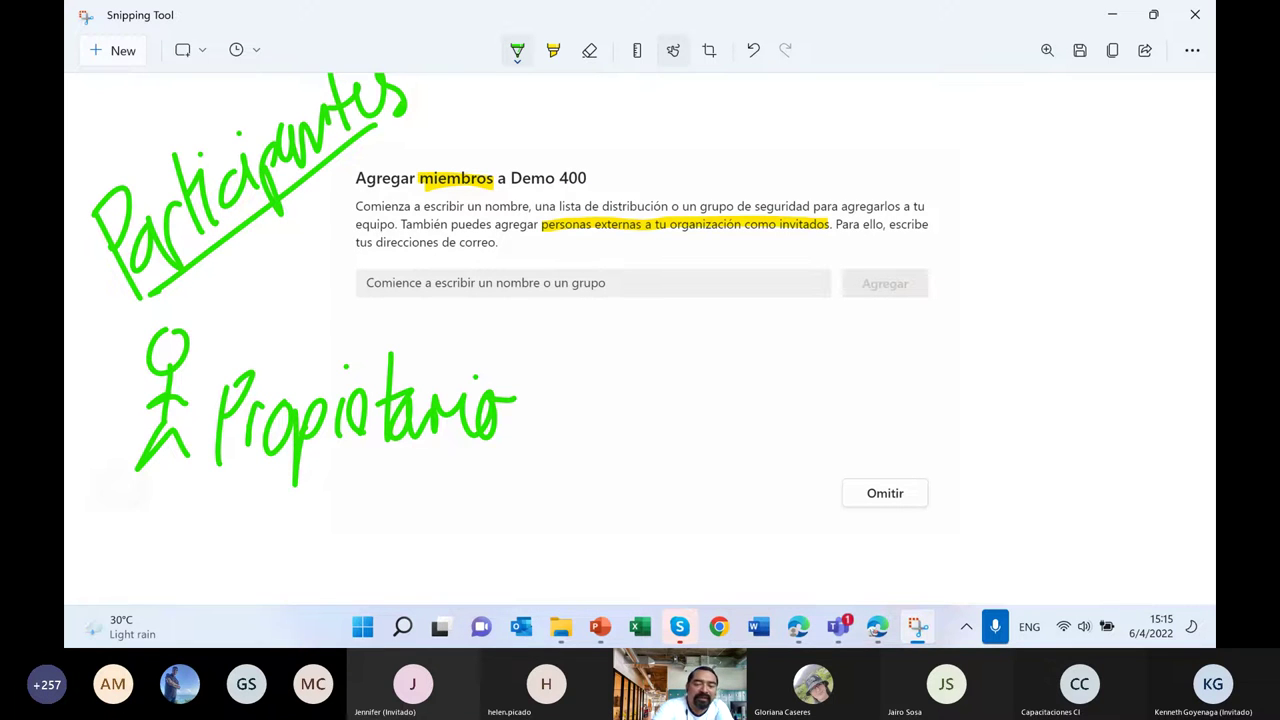
{"action": "left_click_drag", "start_coordinate": [120, 486], "coordinate": [482, 452]}
{"action": "mouse_move", "coordinate": [157, 492]}
{"action": "left_mouse_down"}
{"action": "mouse_move", "coordinate": [302, 520]}
{"action": "mouse_move", "coordinate": [180, 548]}
{"action": "mouse_move", "coordinate": [300, 520]}
{"action": "left_mouse_up"}
{"action": "left_click", "coordinate": [589, 50]}
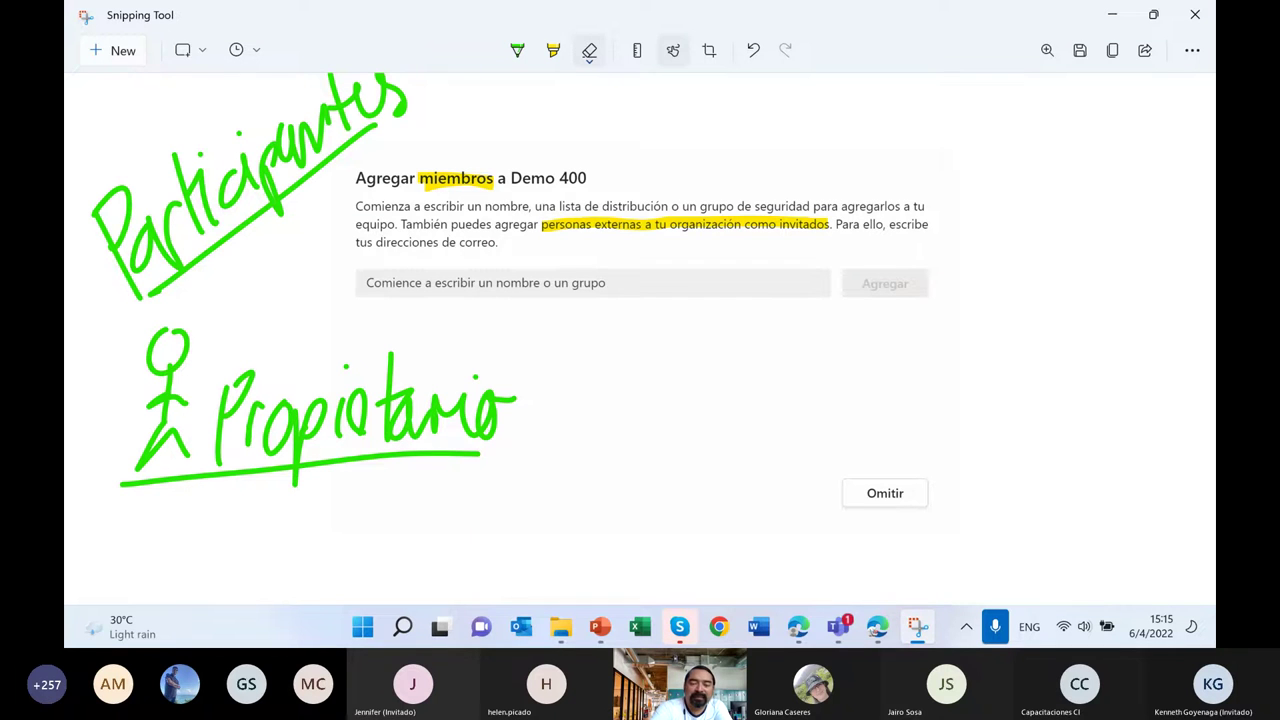
Add a green plus sign after Propietario, handwrite miembros, and underline it.
{"action": "left_click", "coordinate": [517, 50]}
{"action": "left_click_drag", "start_coordinate": [606, 355], "coordinate": [606, 460]}
{"action": "left_click_drag", "start_coordinate": [586, 402], "coordinate": [645, 400]}
{"action": "mouse_move", "coordinate": [699, 355]}
{"action": "left_mouse_down"}
{"action": "mouse_move", "coordinate": [740, 438]}
{"action": "mouse_move", "coordinate": [788, 418]}
{"action": "mouse_move", "coordinate": [838, 370]}
{"action": "mouse_move", "coordinate": [972, 400]}
{"action": "mouse_move", "coordinate": [988, 360]}
{"action": "left_mouse_up"}
{"action": "left_click_drag", "start_coordinate": [697, 440], "coordinate": [945, 424]}
Add a blue plus sign and a circled I after miembros, with an arrow to the sentence about external guests.
{"action": "left_click", "coordinate": [517, 50]}
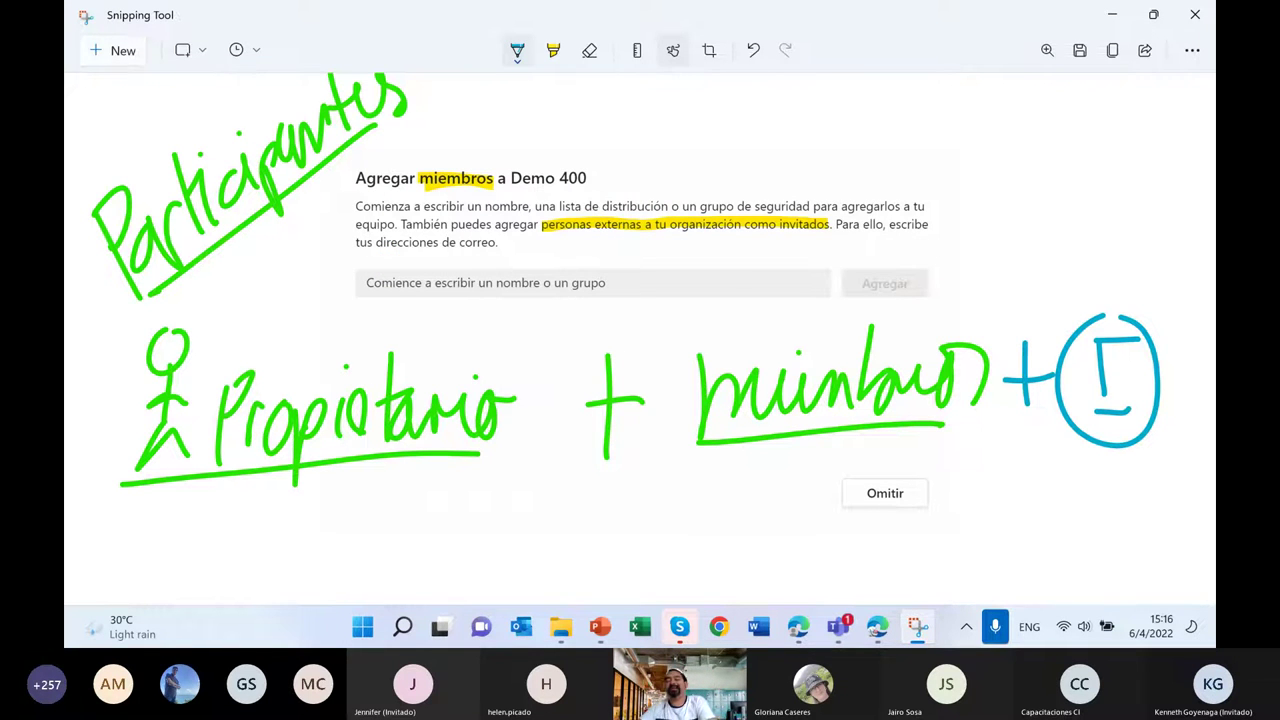
{"action": "left_click_drag", "start_coordinate": [1115, 310], "coordinate": [945, 230]}
{"action": "left_click_drag", "start_coordinate": [983, 236], "coordinate": [978, 265]}
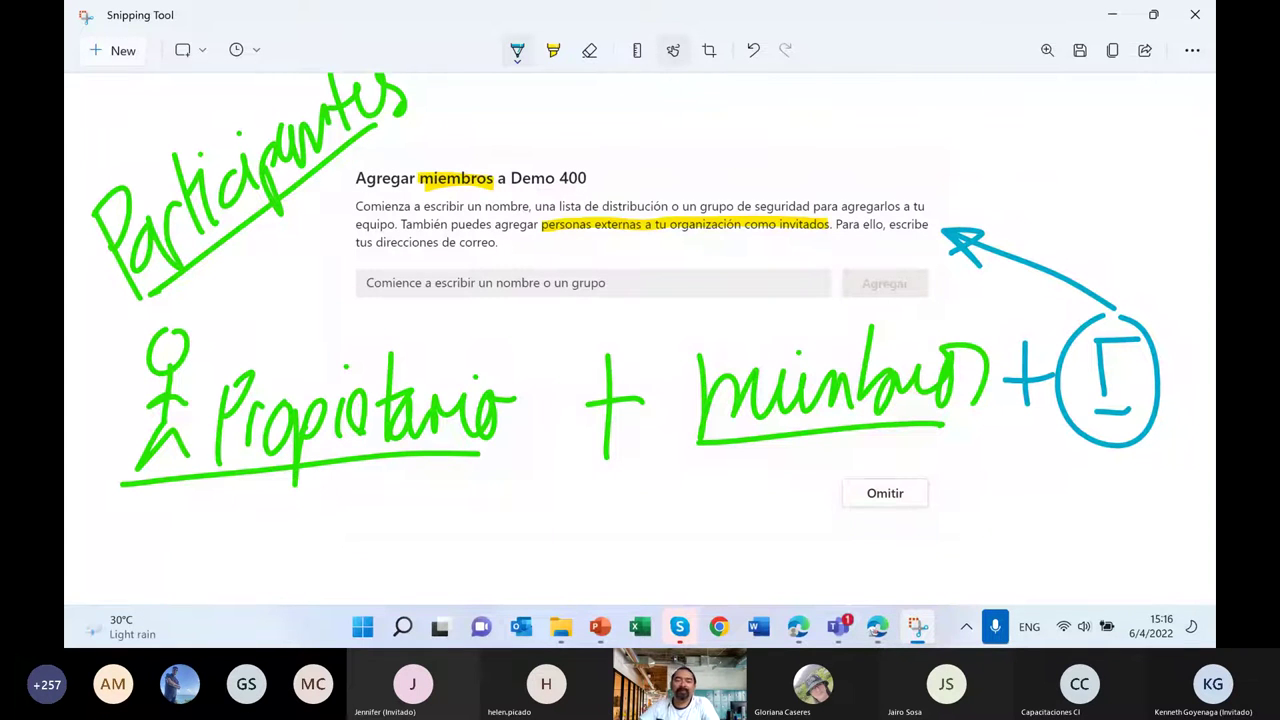
{"action": "left_click", "coordinate": [517, 50]}
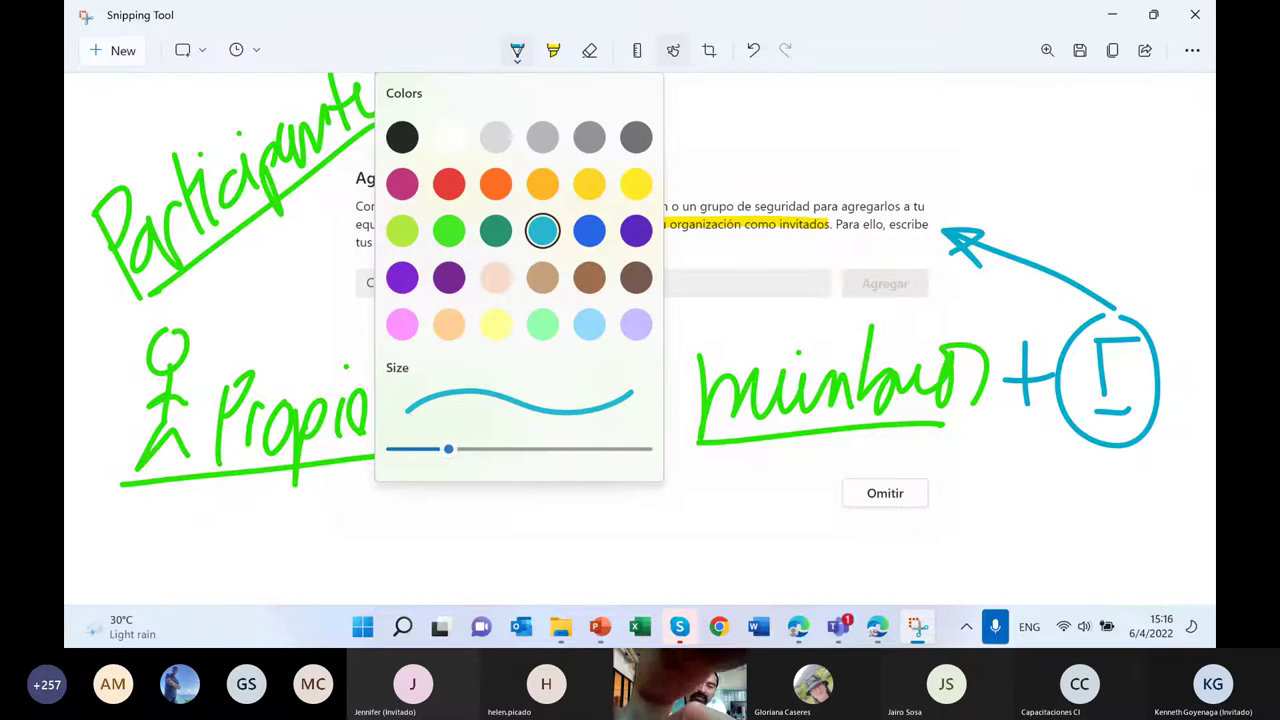
{"action": "left_click", "coordinate": [449, 179]}
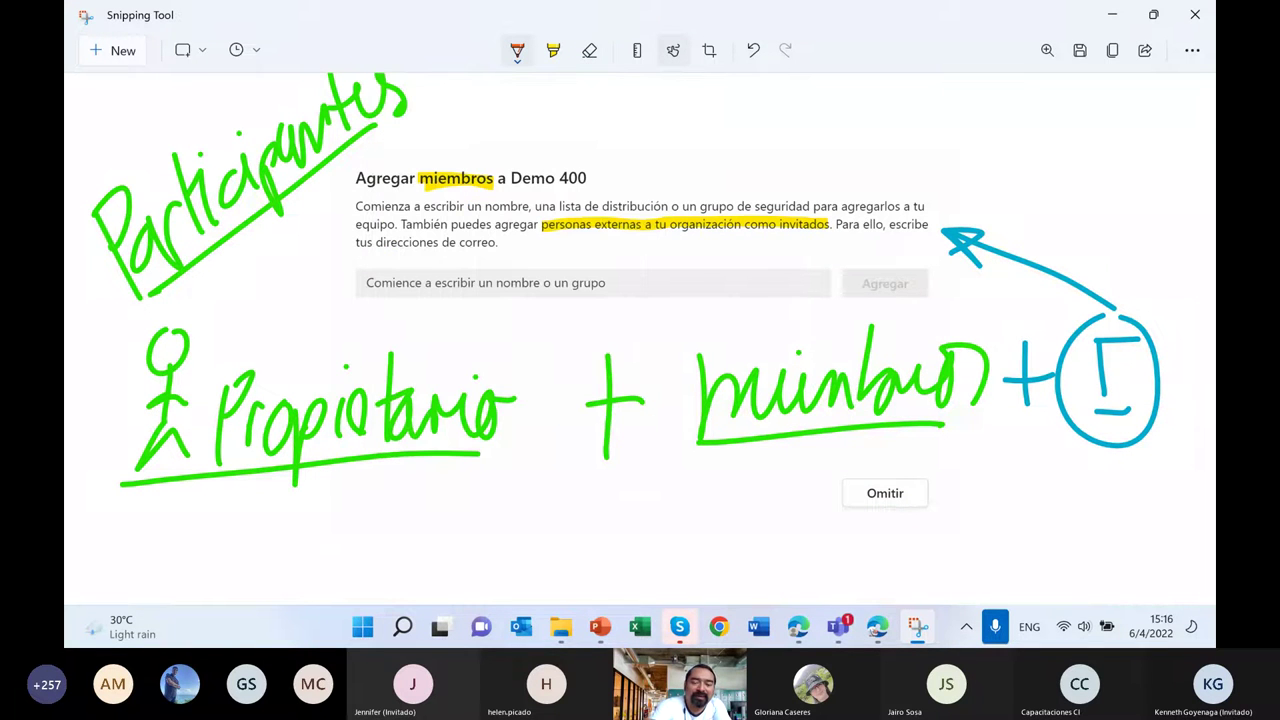
{"action": "mouse_move", "coordinate": [468, 478]}
{"action": "left_mouse_down"}
{"action": "mouse_move", "coordinate": [408, 525]}
{"action": "mouse_move", "coordinate": [478, 515]}
{"action": "mouse_move", "coordinate": [546, 528]}
{"action": "mouse_move", "coordinate": [566, 488]}
{"action": "mouse_move", "coordinate": [614, 528]}
{"action": "left_mouse_up"}
{"action": "left_click", "coordinate": [572, 524]}
{"action": "left_click_drag", "start_coordinate": [640, 482], "coordinate": [626, 530]}
{"action": "left_click", "coordinate": [654, 521]}
{"action": "mouse_move", "coordinate": [700, 488]}
{"action": "left_mouse_down"}
{"action": "mouse_move", "coordinate": [674, 502]}
{"action": "mouse_move", "coordinate": [702, 528]}
{"action": "left_mouse_up"}
{"action": "mouse_move", "coordinate": [716, 488]}
{"action": "left_mouse_down"}
{"action": "mouse_move", "coordinate": [716, 524]}
{"action": "mouse_move", "coordinate": [748, 522]}
{"action": "left_mouse_up"}
{"action": "left_click_drag", "start_coordinate": [496, 557], "coordinate": [770, 548]}
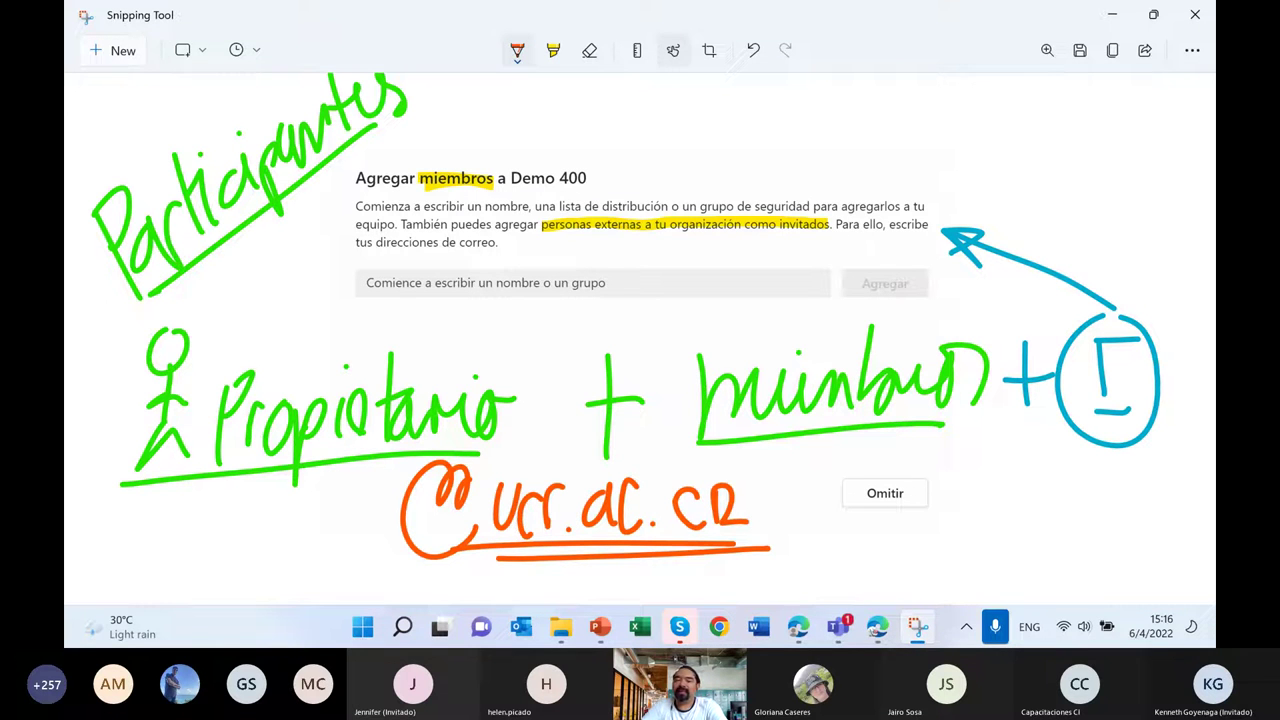
{"action": "left_click", "coordinate": [517, 50]}
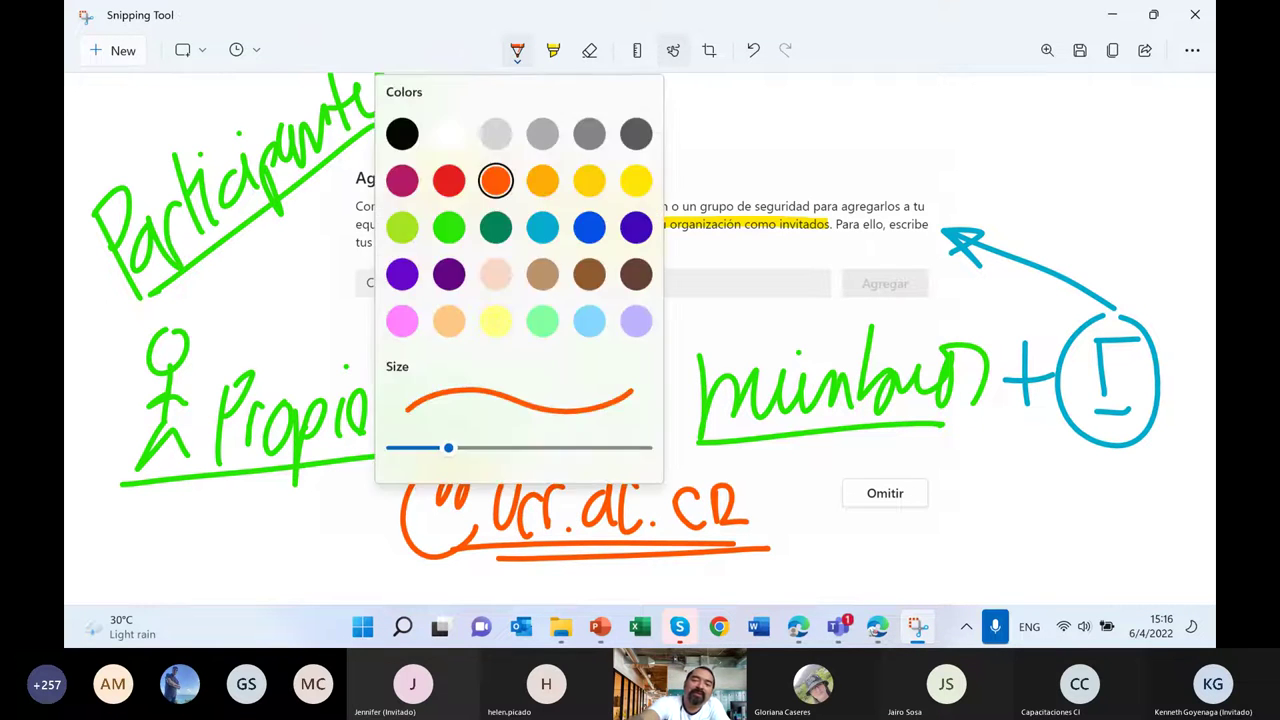
{"action": "key", "text": "Escape"}
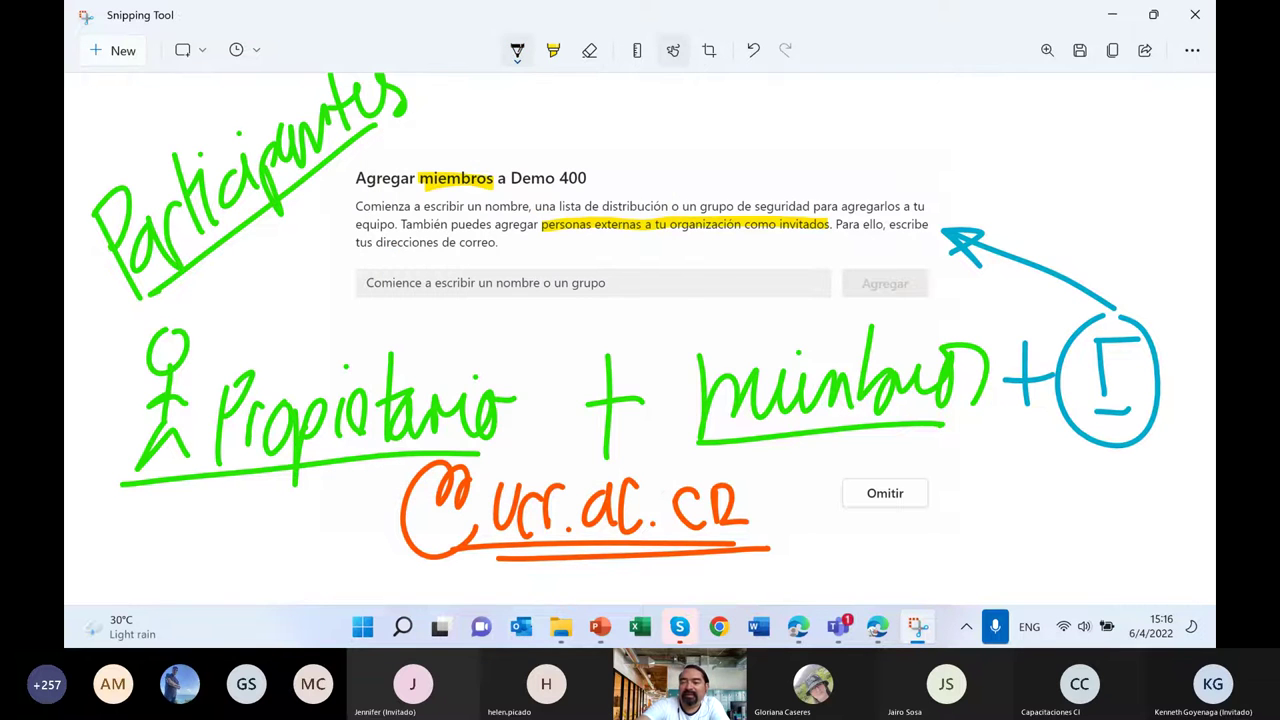
{"action": "mouse_move", "coordinate": [1018, 124]}
{"action": "left_mouse_down"}
{"action": "mouse_move", "coordinate": [1010, 150]}
{"action": "mouse_move", "coordinate": [1026, 122]}
{"action": "mouse_move", "coordinate": [1046, 190]}
{"action": "mouse_move", "coordinate": [1088, 146]}
{"action": "mouse_move", "coordinate": [1114, 156]}
{"action": "left_mouse_up"}
{"action": "left_click_drag", "start_coordinate": [1132, 98], "coordinate": [1122, 162]}
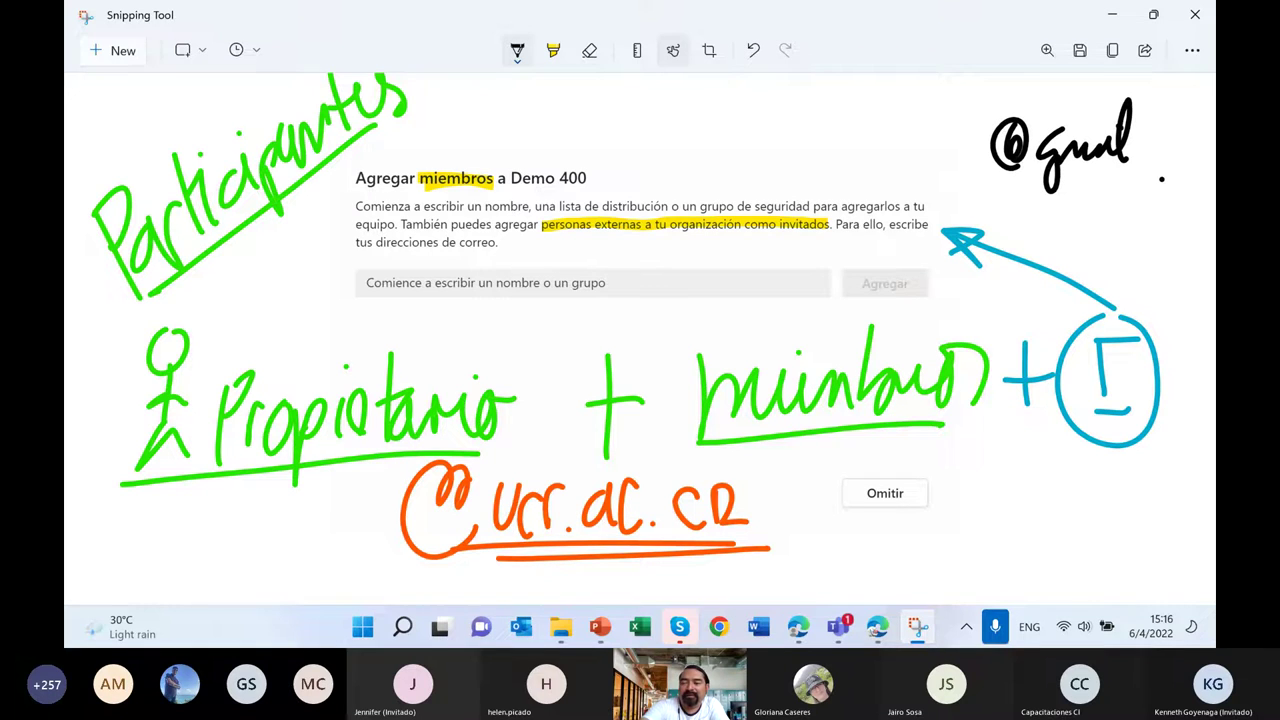
{"action": "mouse_move", "coordinate": [1022, 190]}
{"action": "left_mouse_down"}
{"action": "mouse_move", "coordinate": [1040, 160]}
{"action": "mouse_move", "coordinate": [1060, 234]}
{"action": "mouse_move", "coordinate": [1120, 188]}
{"action": "mouse_move", "coordinate": [1138, 222]}
{"action": "left_mouse_up"}
{"action": "left_click", "coordinate": [1076, 212]}
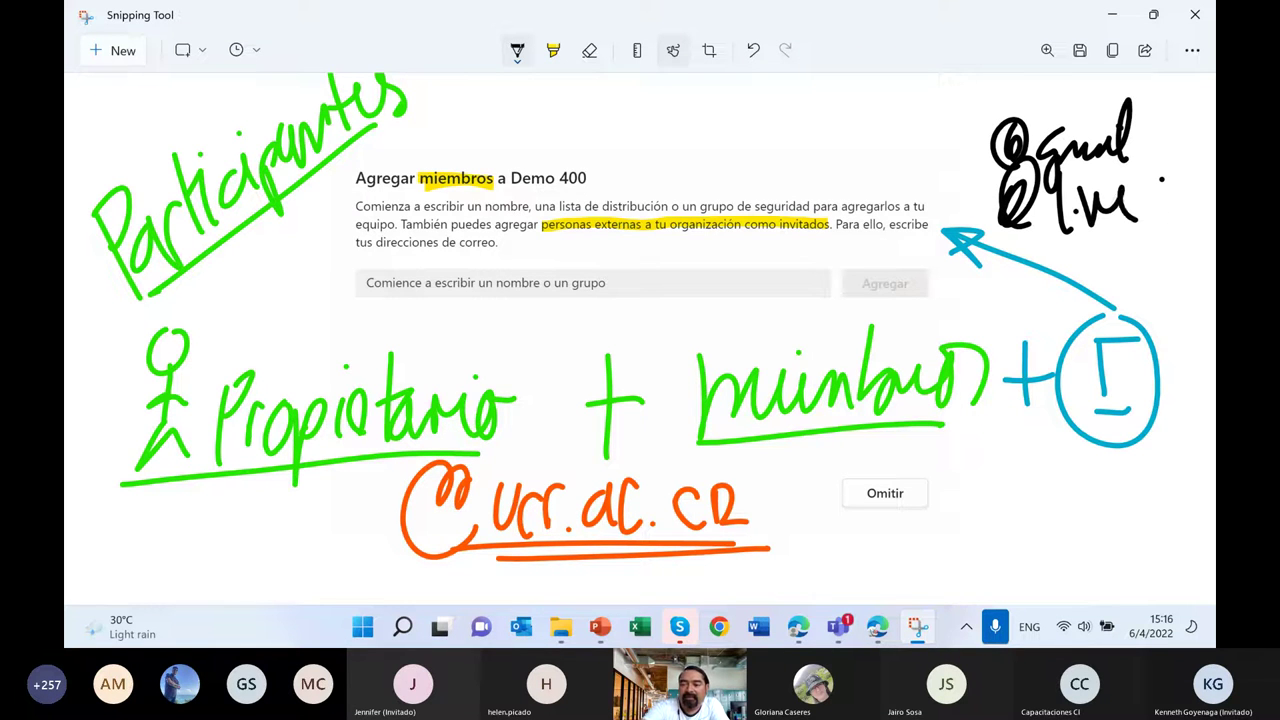
{"action": "left_click_drag", "start_coordinate": [1030, 258], "coordinate": [1012, 290]}
{"action": "left_click_drag", "start_coordinate": [1058, 268], "coordinate": [1125, 262]}
{"action": "left_click", "coordinate": [1133, 272]}
{"action": "left_click_drag", "start_coordinate": [1050, 330], "coordinate": [1165, 290]}
{"action": "mouse_move", "coordinate": [1160, 118]}
{"action": "left_mouse_down"}
{"action": "mouse_move", "coordinate": [1182, 302]}
{"action": "mouse_move", "coordinate": [1172, 90]}
{"action": "left_mouse_up"}
{"action": "mouse_move", "coordinate": [1168, 292]}
{"action": "left_mouse_down"}
{"action": "mouse_move", "coordinate": [1180, 322]}
{"action": "mouse_move", "coordinate": [1206, 300]}
{"action": "left_mouse_up"}
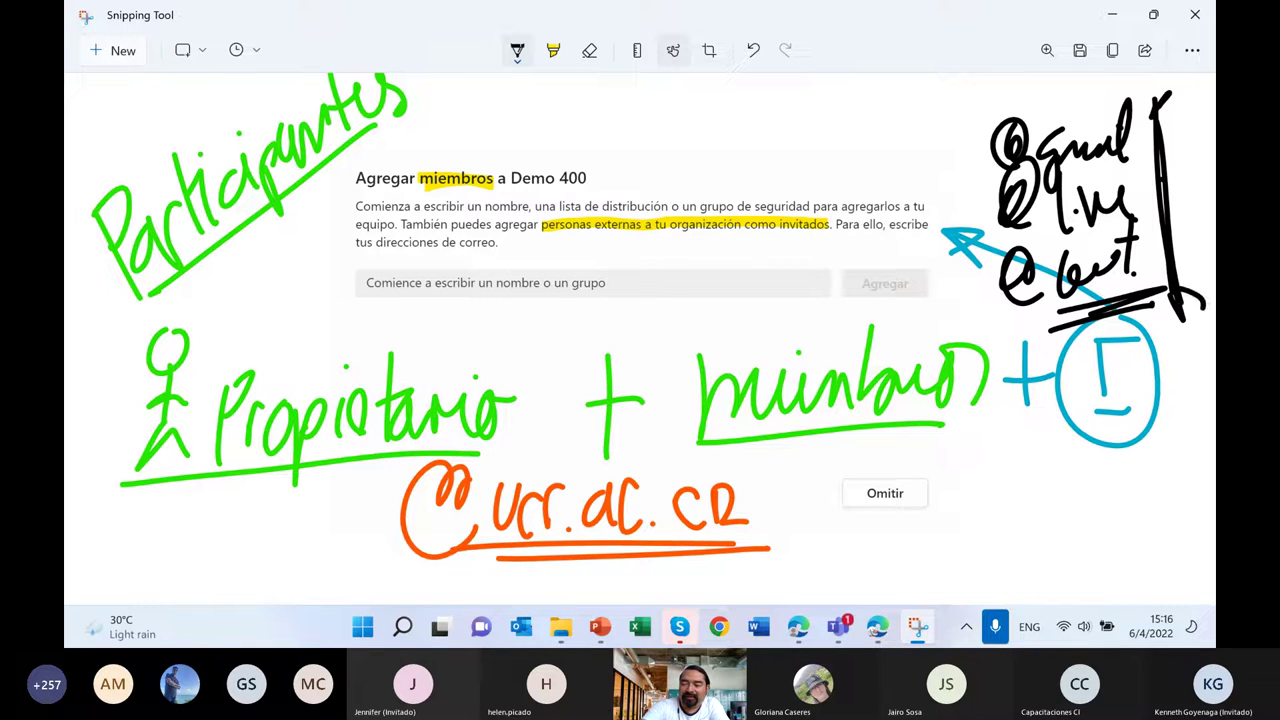
Draw a double black underline beneath the circled I, and switch back to the Agregar miembros dialog in Microsoft Teams.
{"action": "left_click_drag", "start_coordinate": [1058, 502], "coordinate": [1182, 436]}
{"action": "left_click_drag", "start_coordinate": [1042, 498], "coordinate": [1185, 428]}
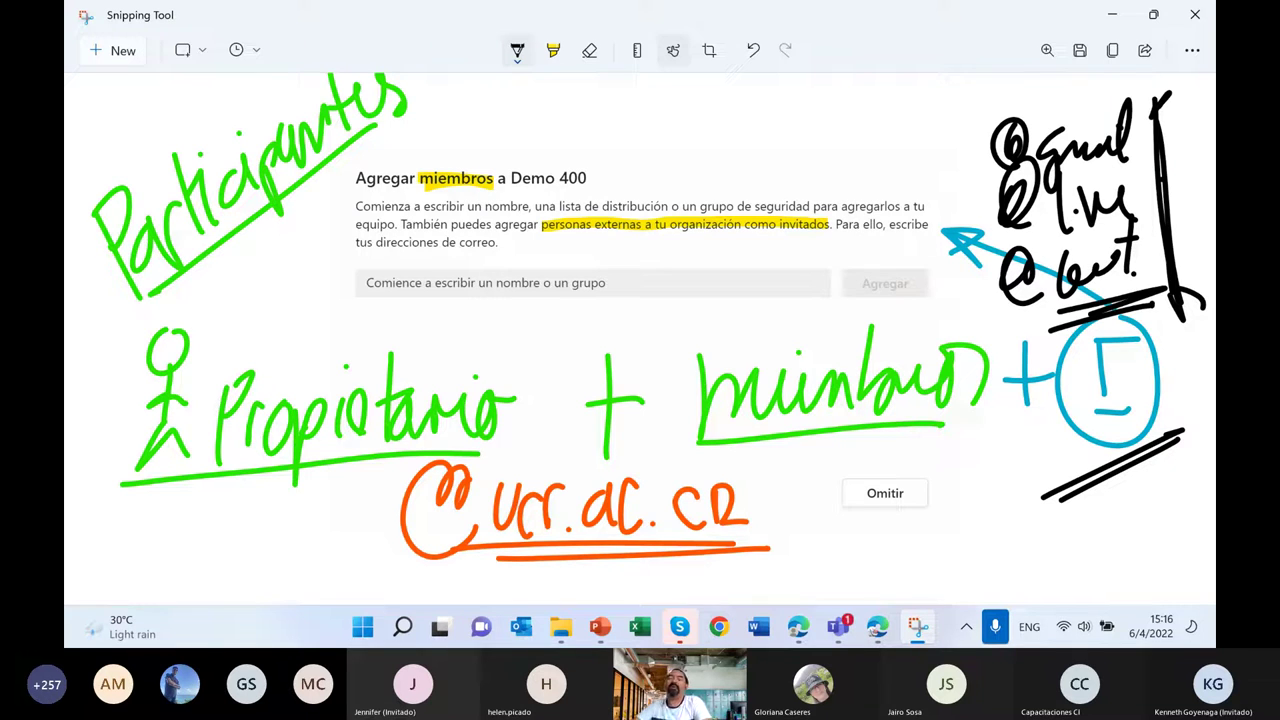
{"action": "left_click", "coordinate": [1121, 16]}
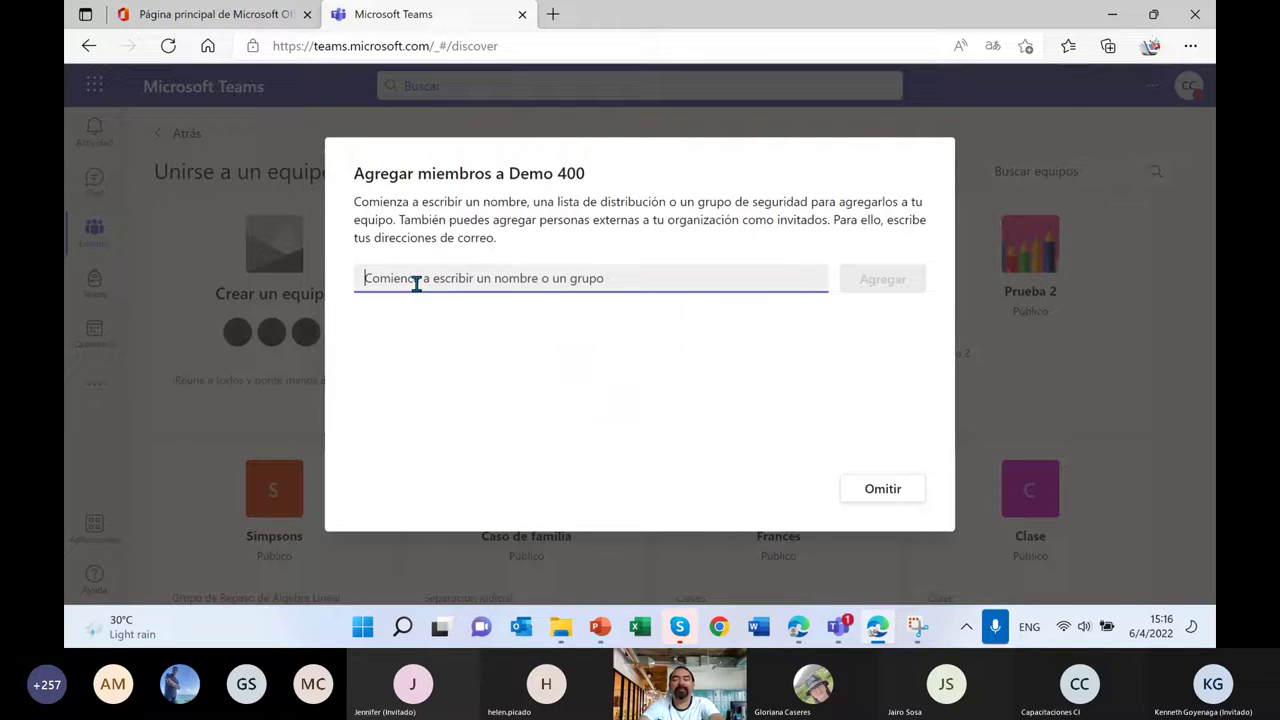
{"action": "type", "text": "die"}
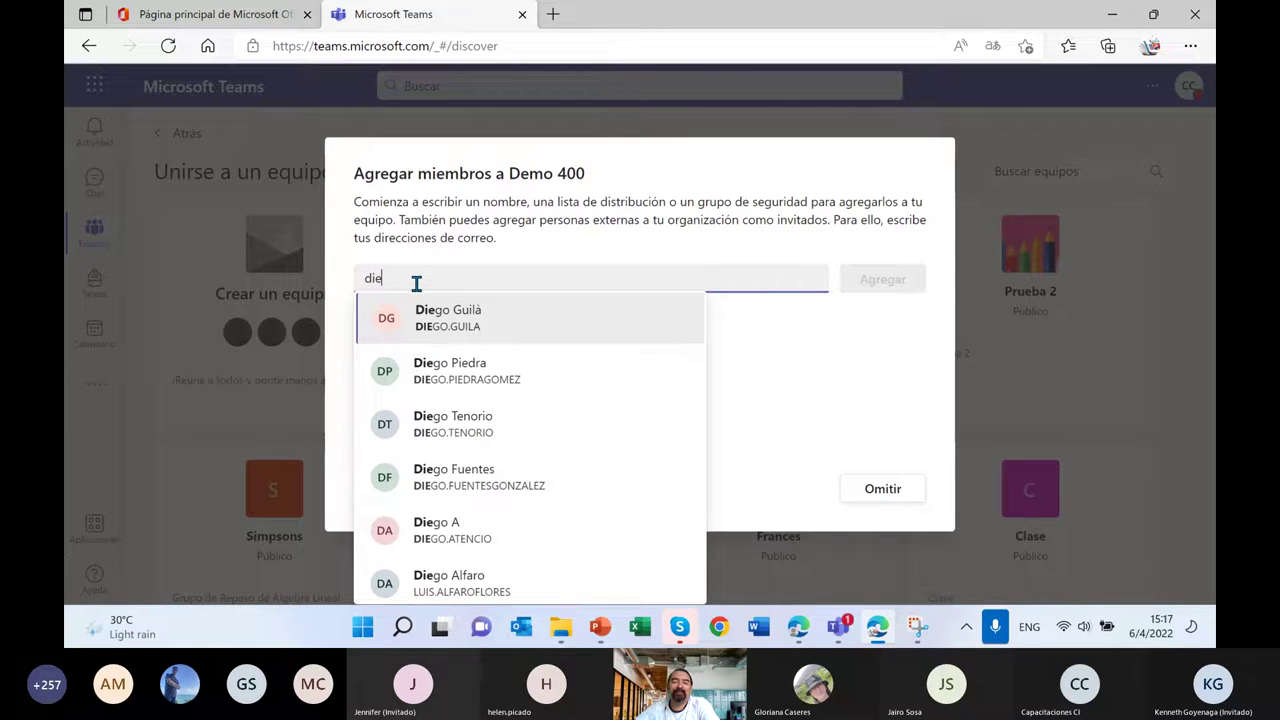
{"action": "scroll", "coordinate": [516, 363], "scroll_direction": "down", "scroll_amount": 2}
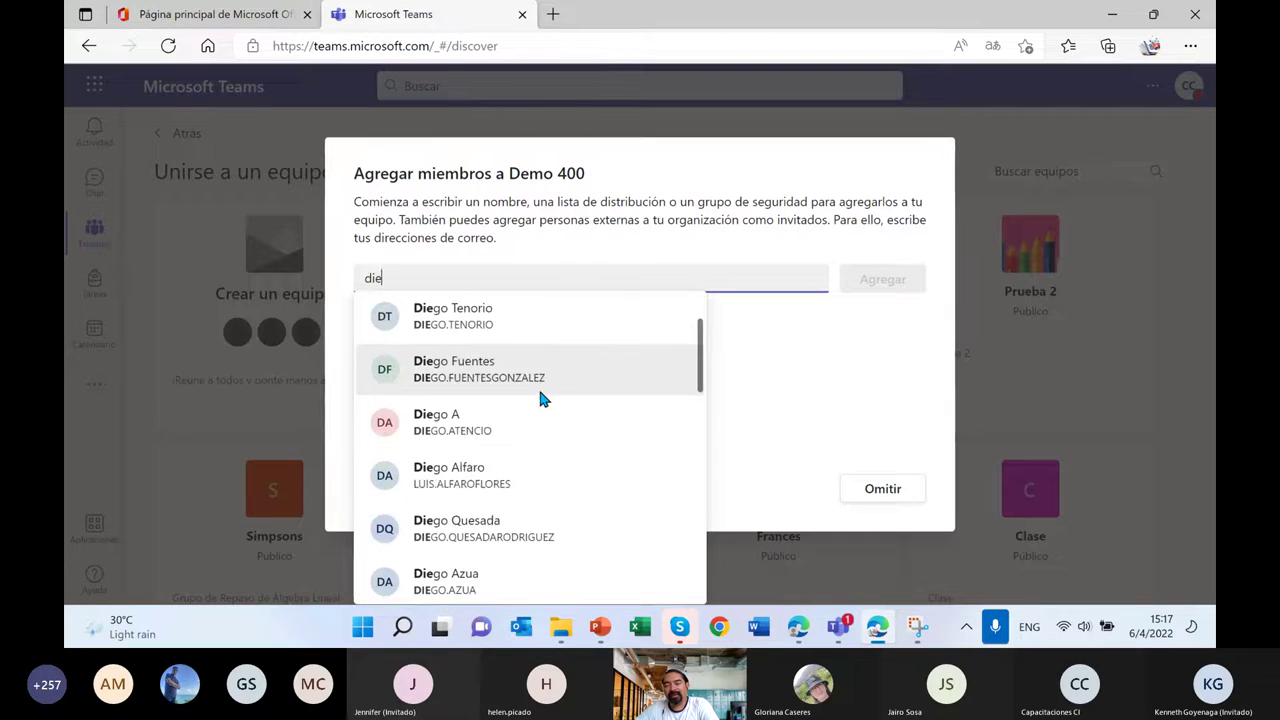
{"action": "scroll", "coordinate": [545, 409], "scroll_direction": "down", "scroll_amount": 2}
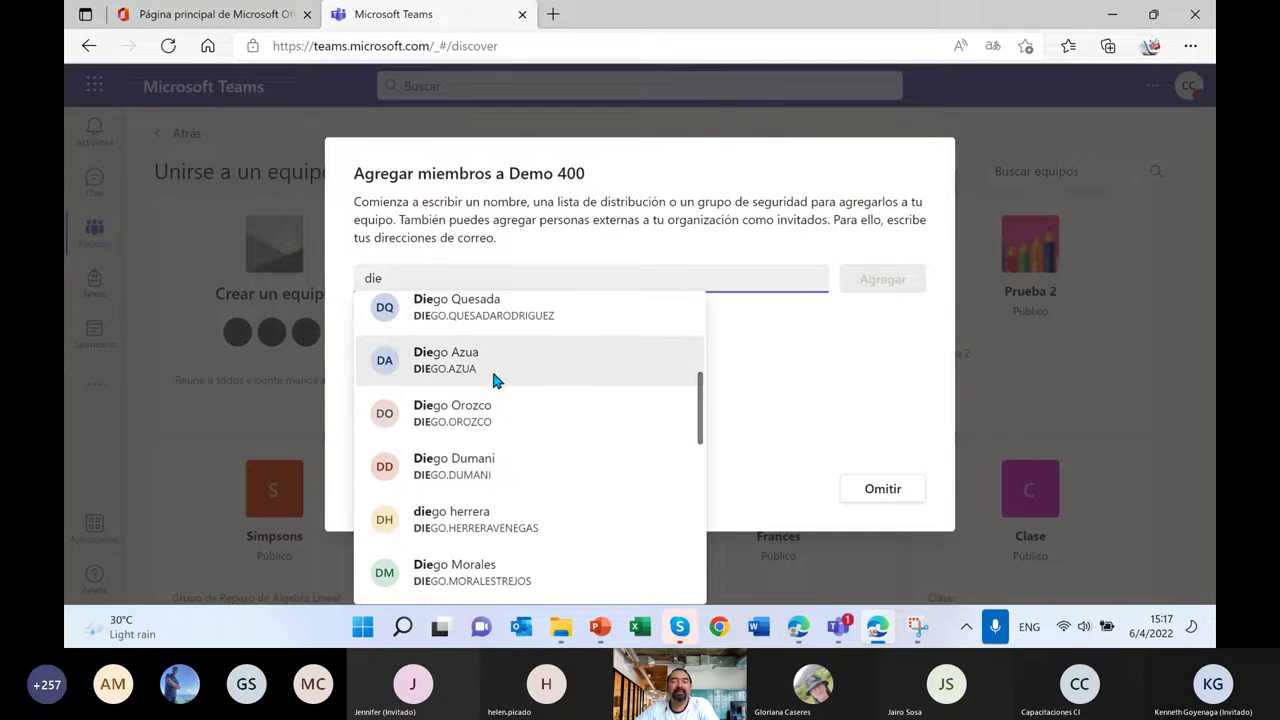
{"action": "left_click", "coordinate": [388, 368]}
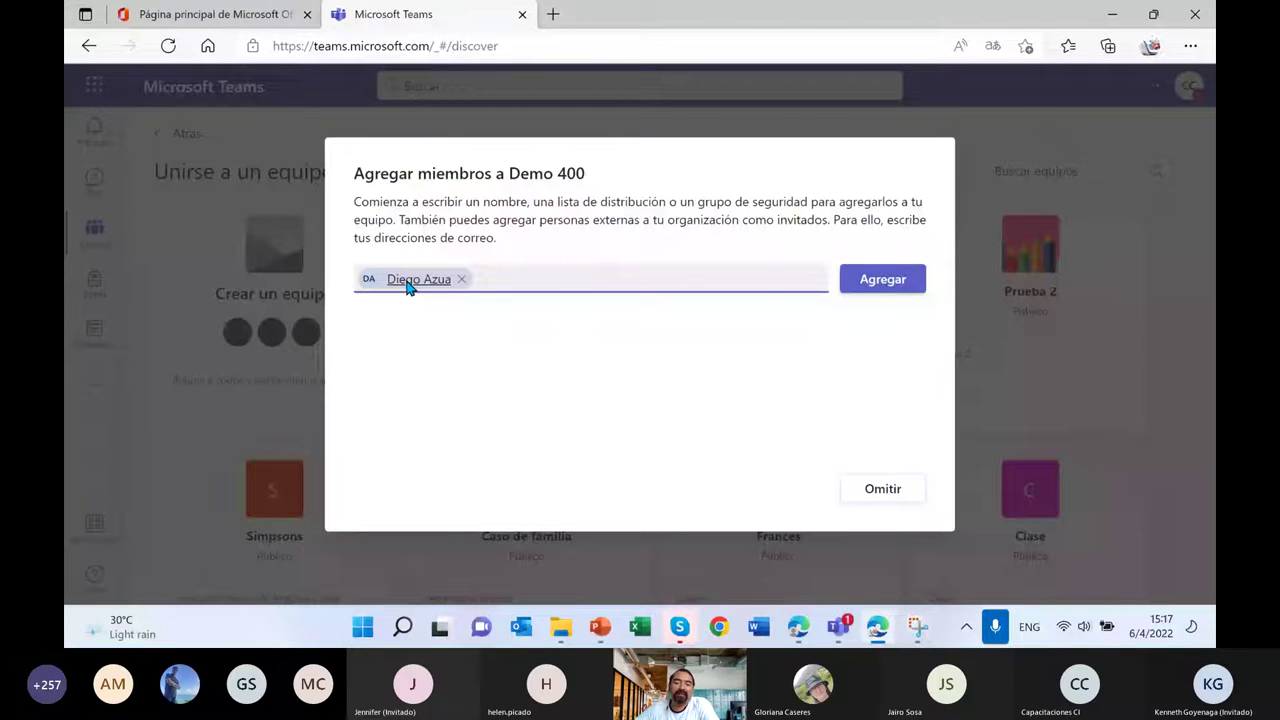
{"action": "left_click", "coordinate": [409, 283]}
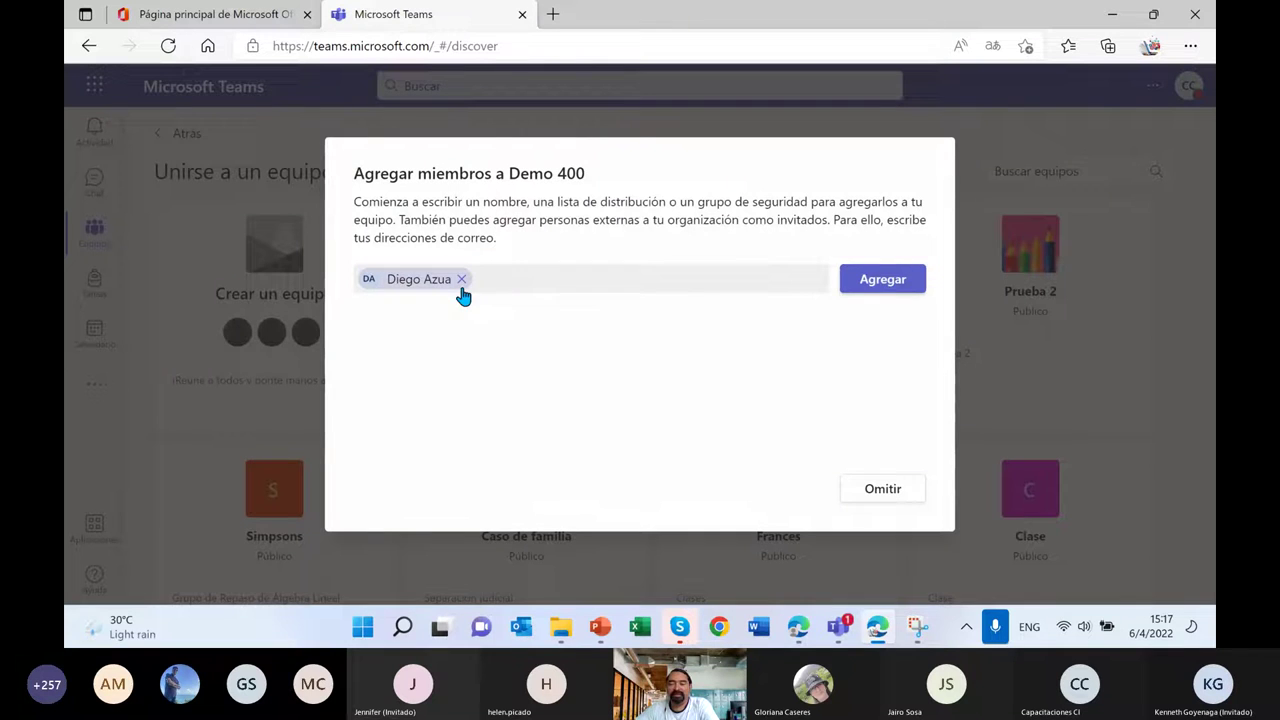
{"action": "left_click", "coordinate": [461, 280]}
{"action": "left_click", "coordinate": [464, 280]}
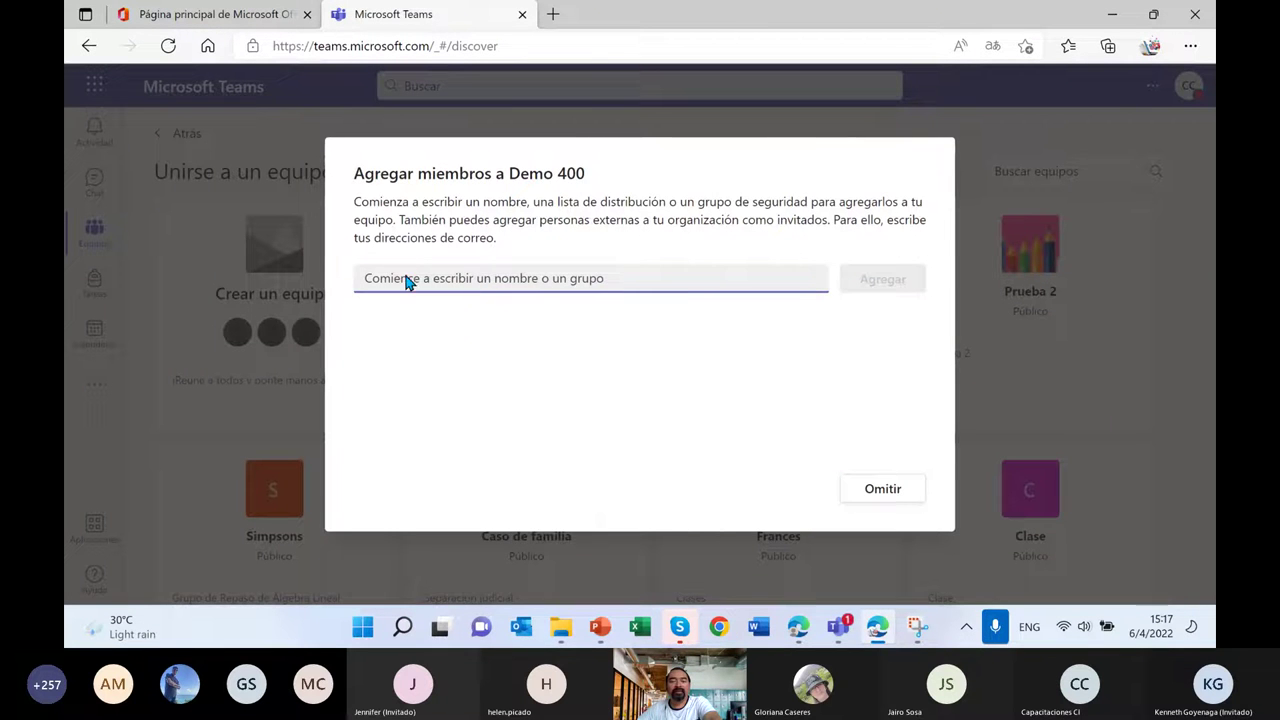
Search by first name for two people in the organization and select them as members for Demo 400.
{"action": "type", "text": "luis diego"}
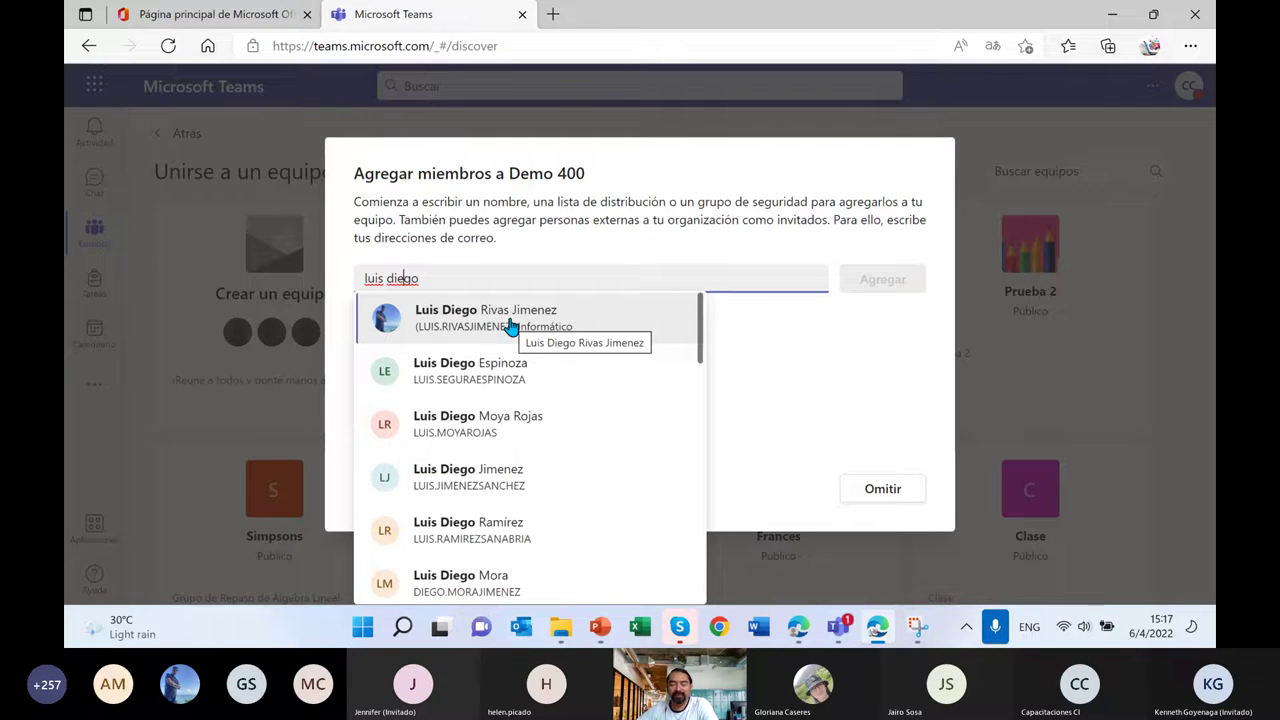
{"action": "left_click", "coordinate": [510, 325]}
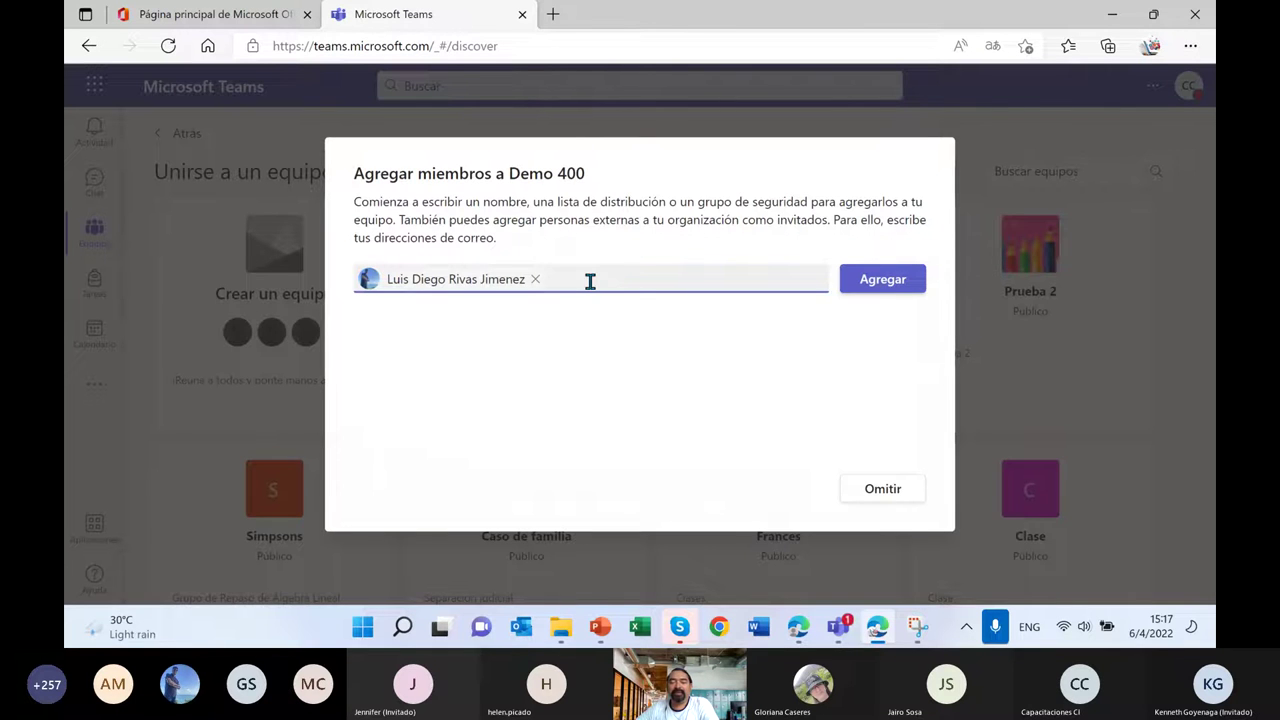
{"action": "type", "text": "melisa"}
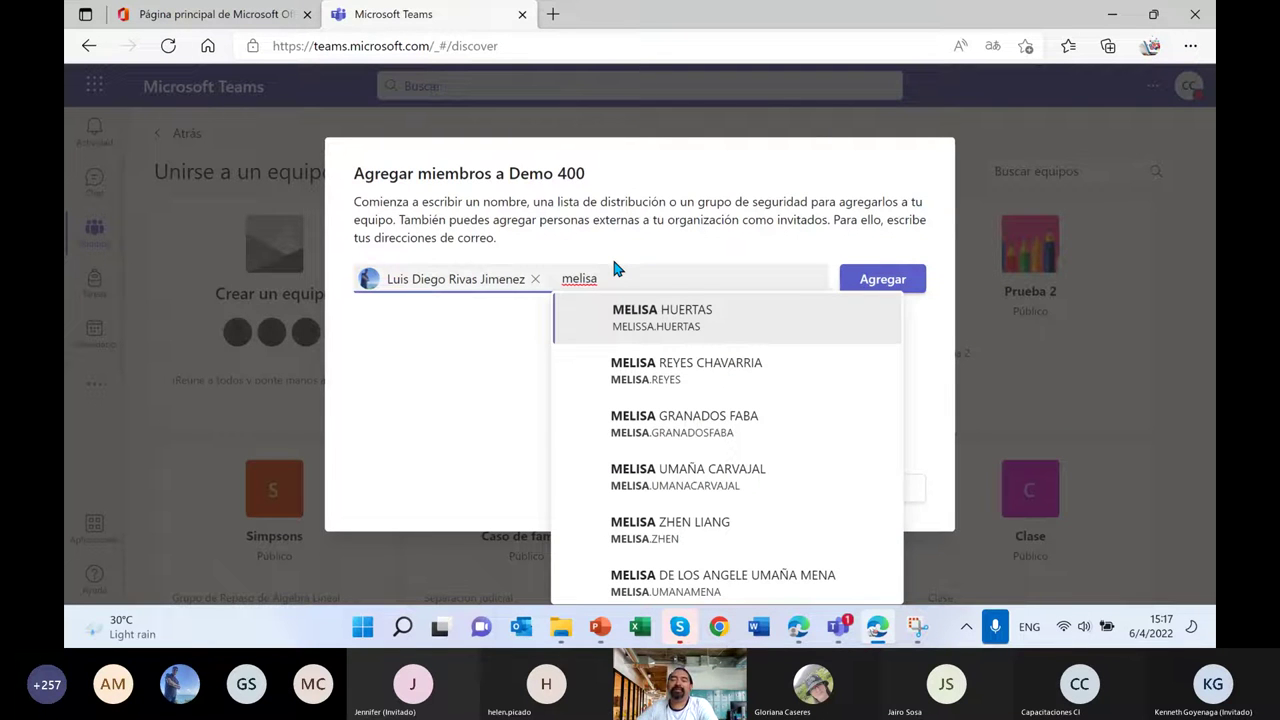
{"action": "key", "text": "BackSpace"}
{"action": "type", "text": "sa"}
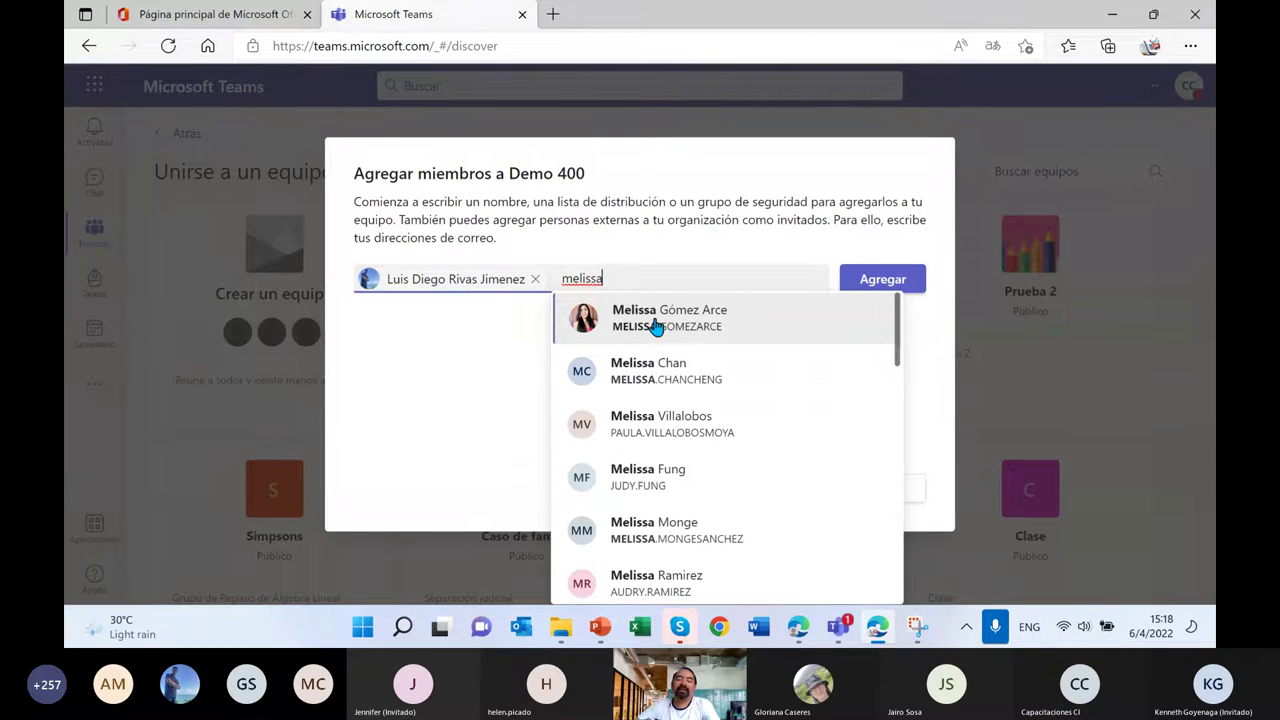
{"action": "left_click", "coordinate": [655, 325]}
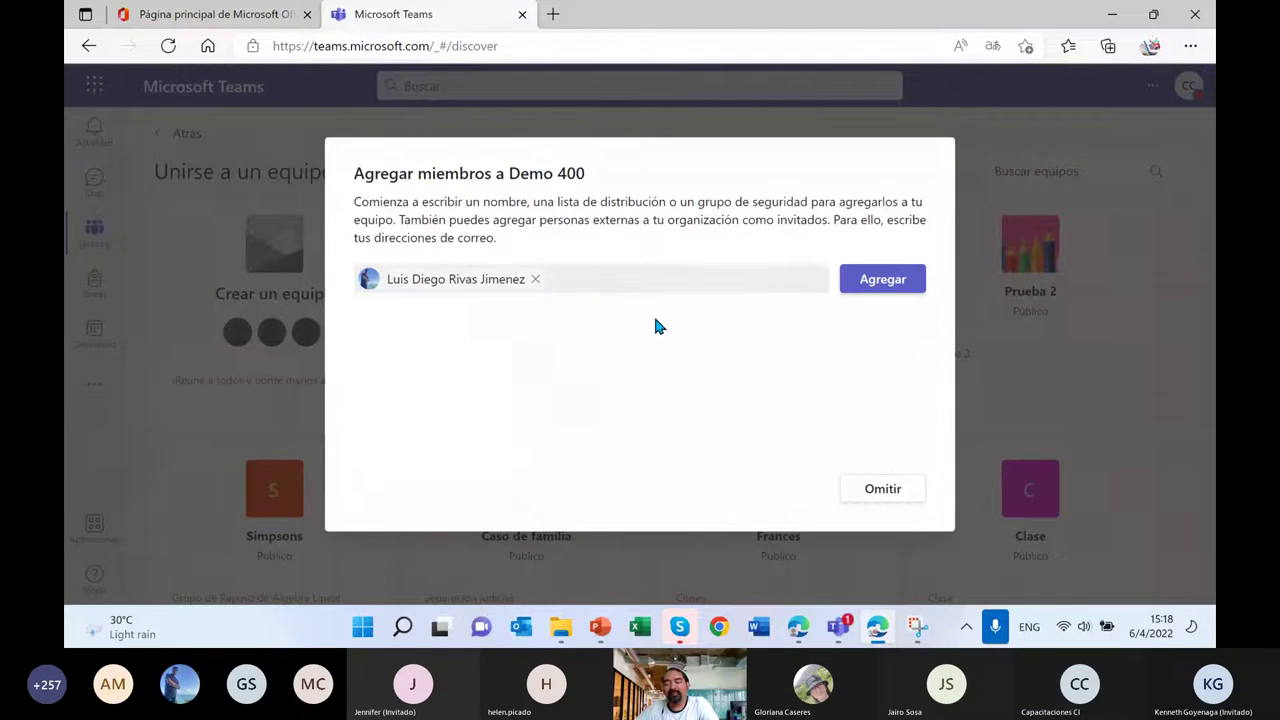
Select two more people from the organization for Demo 400, and start another member search with car.
{"action": "type", "text": "henry"}
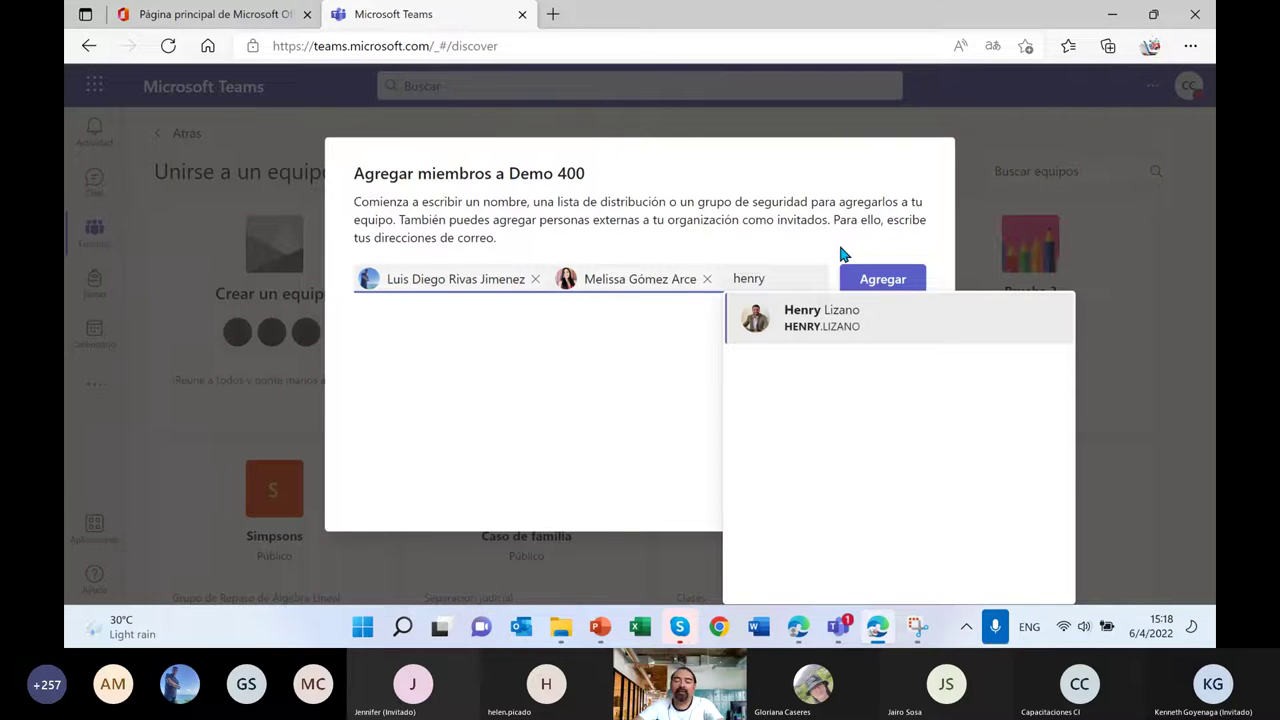
{"action": "left_click", "coordinate": [821, 325]}
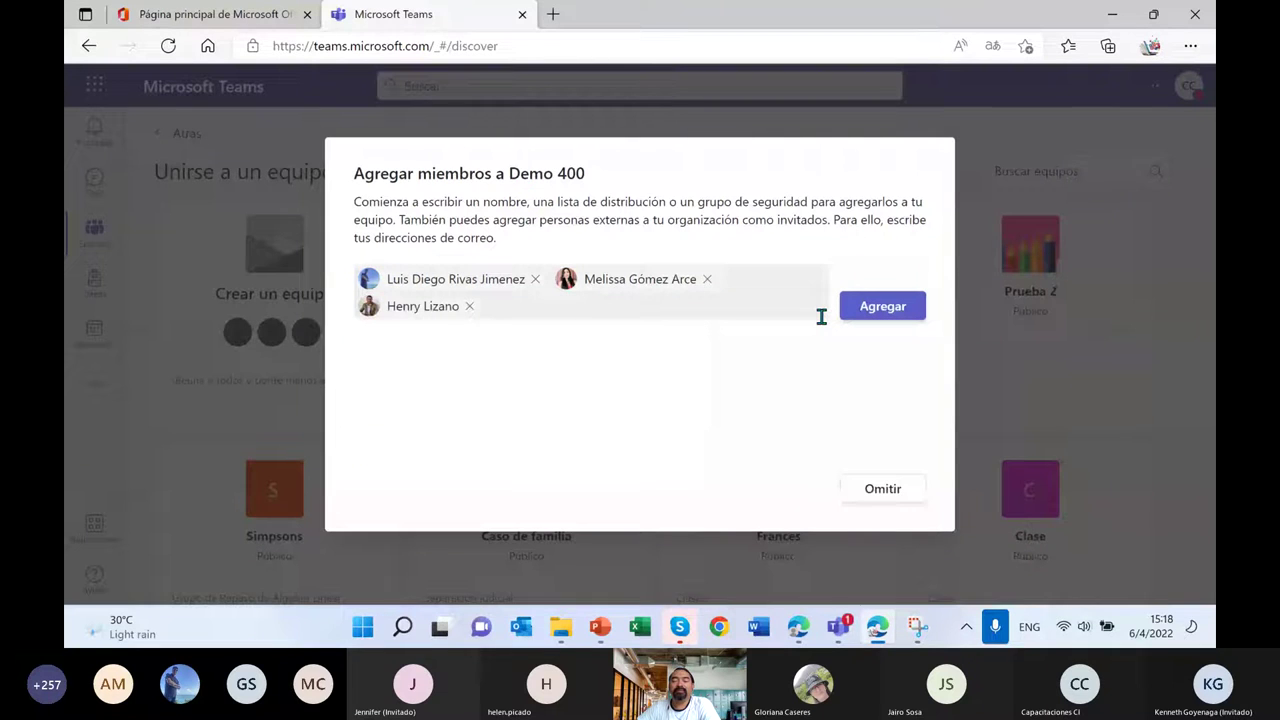
{"action": "left_click", "coordinate": [821, 316]}
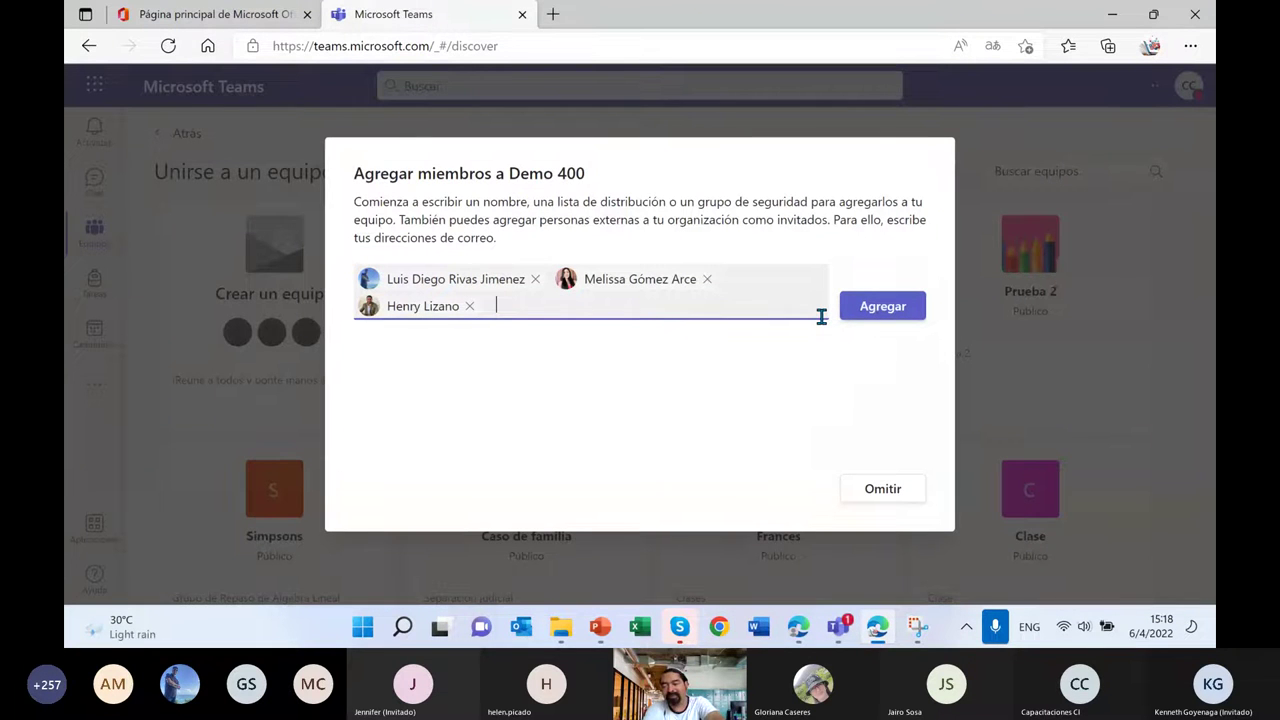
{"action": "type", "text": "jairo"}
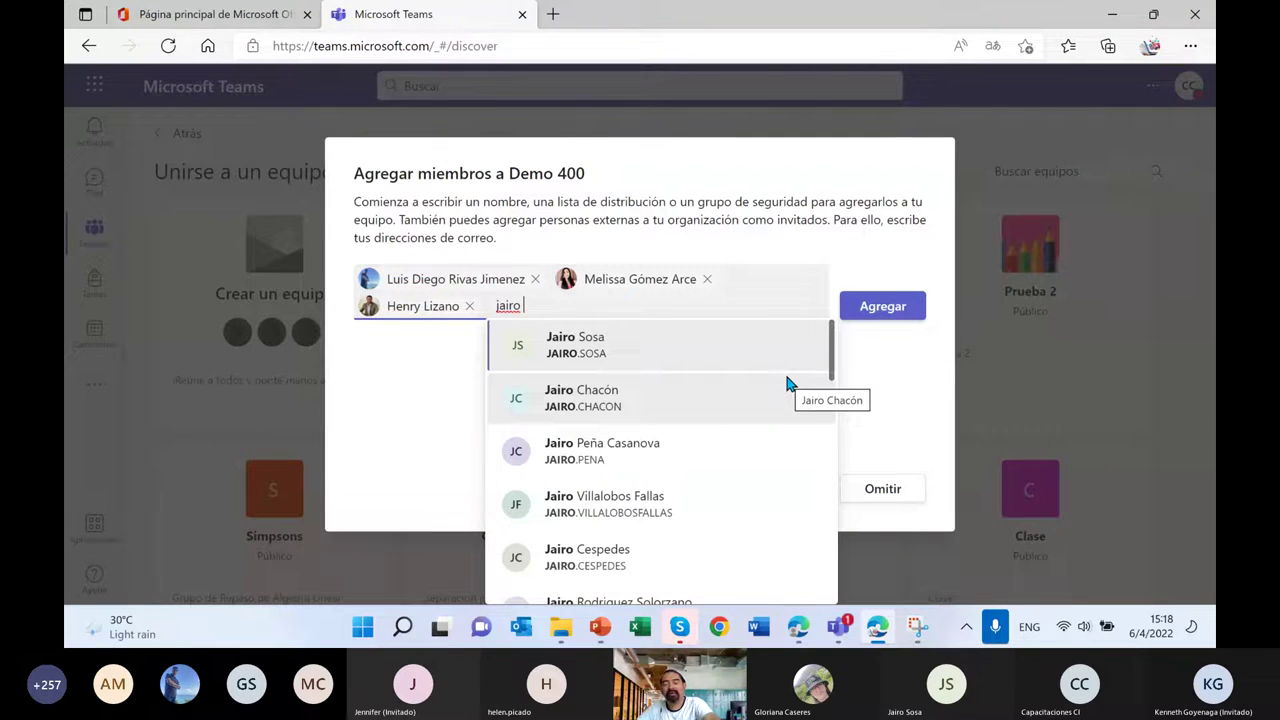
{"action": "left_click", "coordinate": [588, 345]}
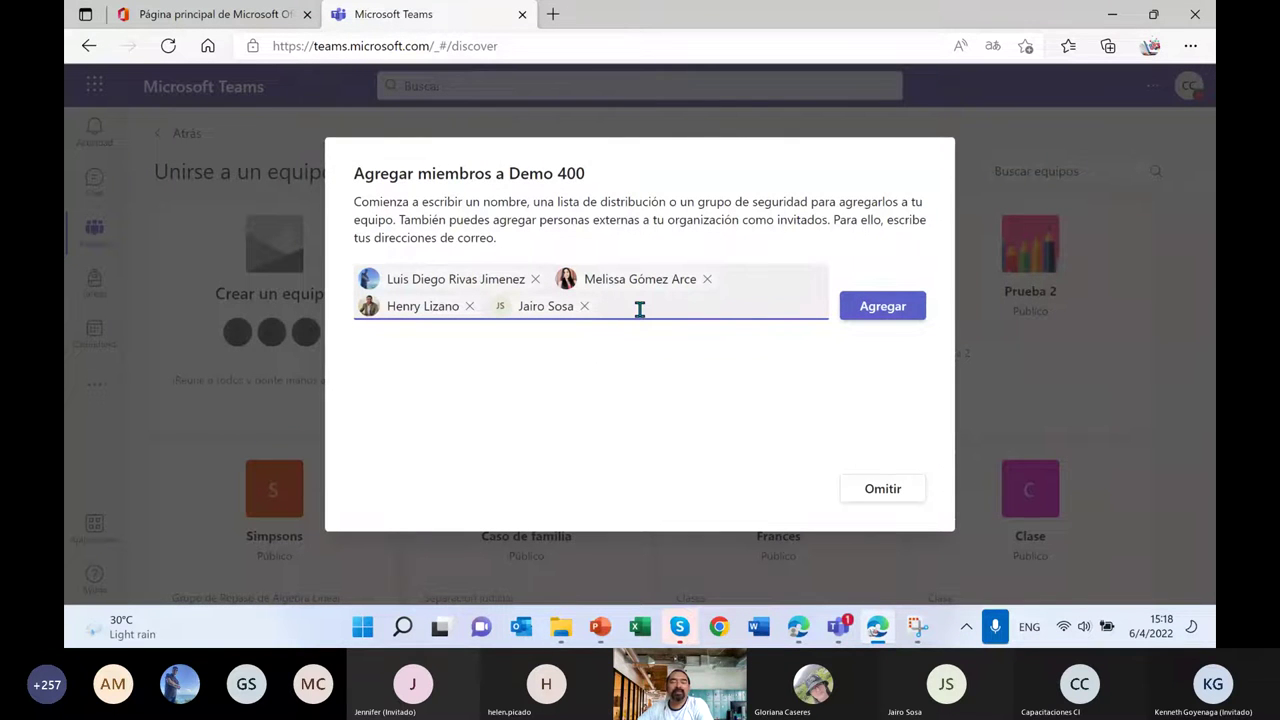
{"action": "type", "text": "car"}
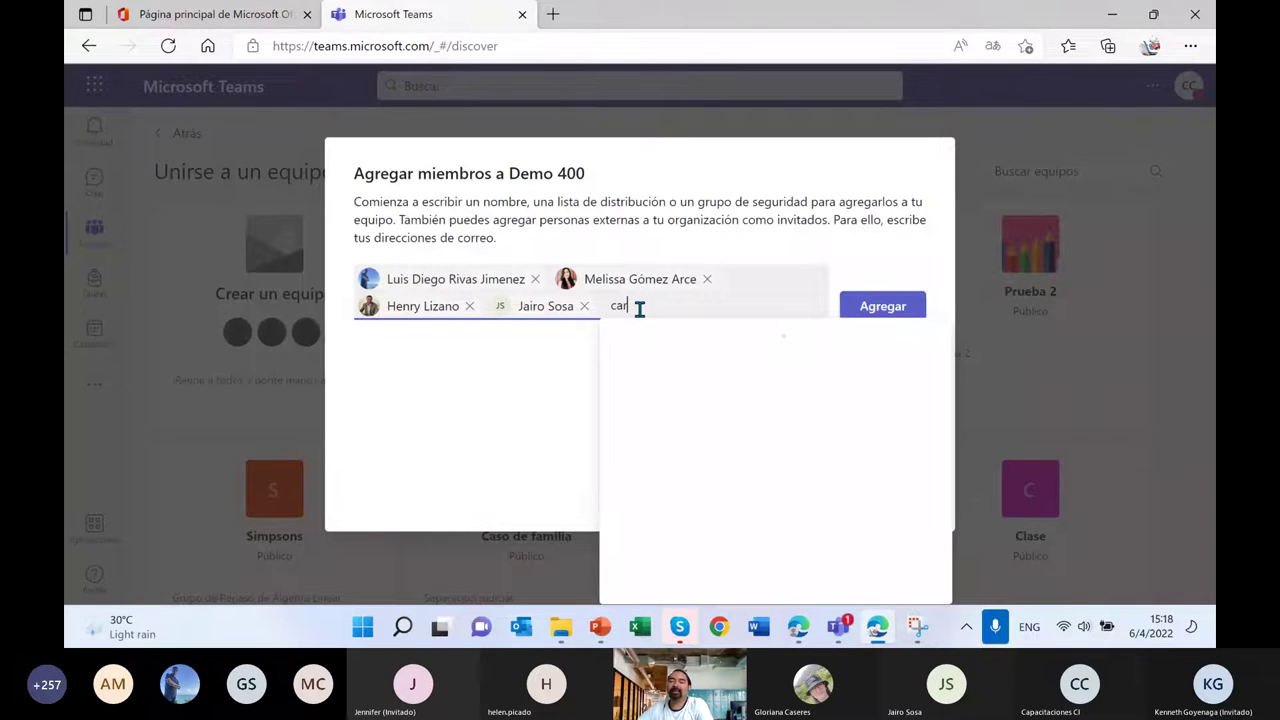
Capture the Agregar miembros a Demo 400 dialog with Snipping Tool and highlight the search text car in yellow.
{"action": "left_click", "coordinate": [919, 630]}
{"action": "left_click", "coordinate": [116, 50]}
{"action": "left_click_drag", "start_coordinate": [320, 135], "coordinate": [960, 538]}
{"action": "left_click_drag", "start_coordinate": [606, 309], "coordinate": [654, 310]}
Draw a black rectangle below car with green lines at its top, and a smaller green rectangle beside it.
{"action": "left_click", "coordinate": [517, 49]}
{"action": "mouse_move", "coordinate": [583, 338]}
{"action": "left_mouse_down"}
{"action": "mouse_move", "coordinate": [574, 535]}
{"action": "mouse_move", "coordinate": [584, 341]}
{"action": "mouse_move", "coordinate": [670, 382]}
{"action": "mouse_move", "coordinate": [755, 366]}
{"action": "mouse_move", "coordinate": [782, 470]}
{"action": "left_mouse_up"}
{"action": "left_click", "coordinate": [517, 49]}
{"action": "left_click", "coordinate": [449, 227]}
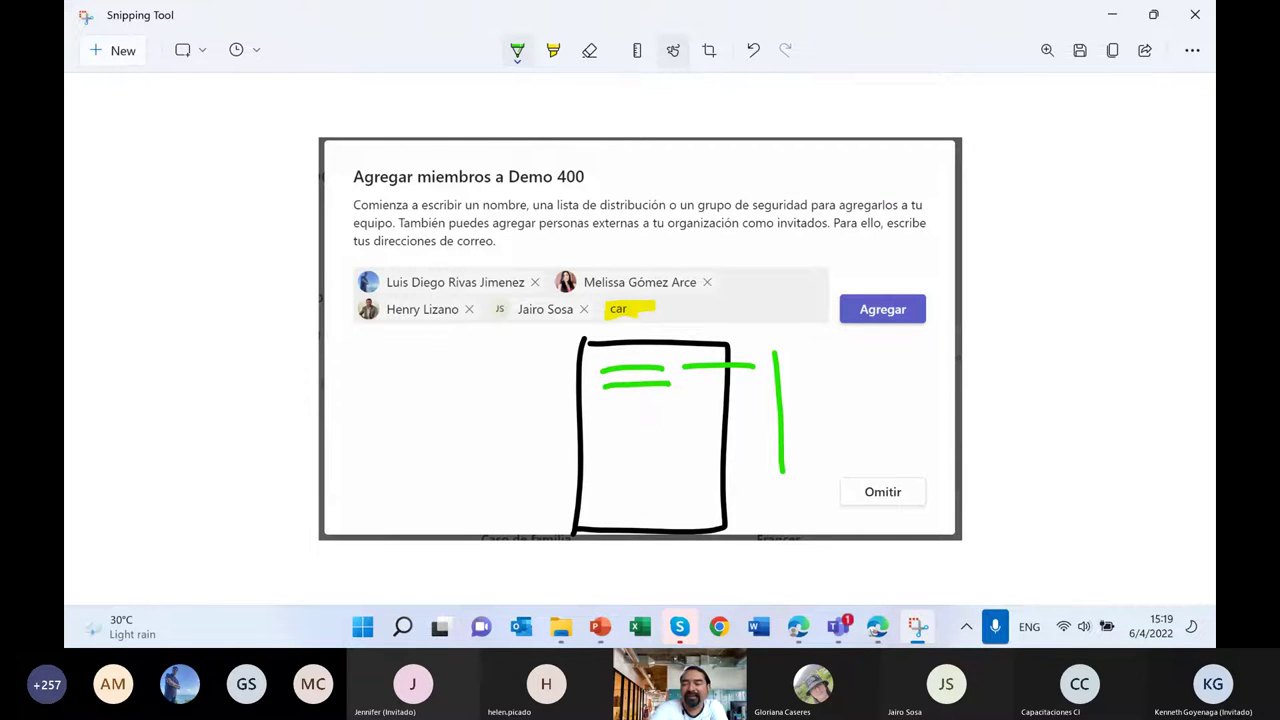
{"action": "left_click_drag", "start_coordinate": [780, 346], "coordinate": [791, 486]}
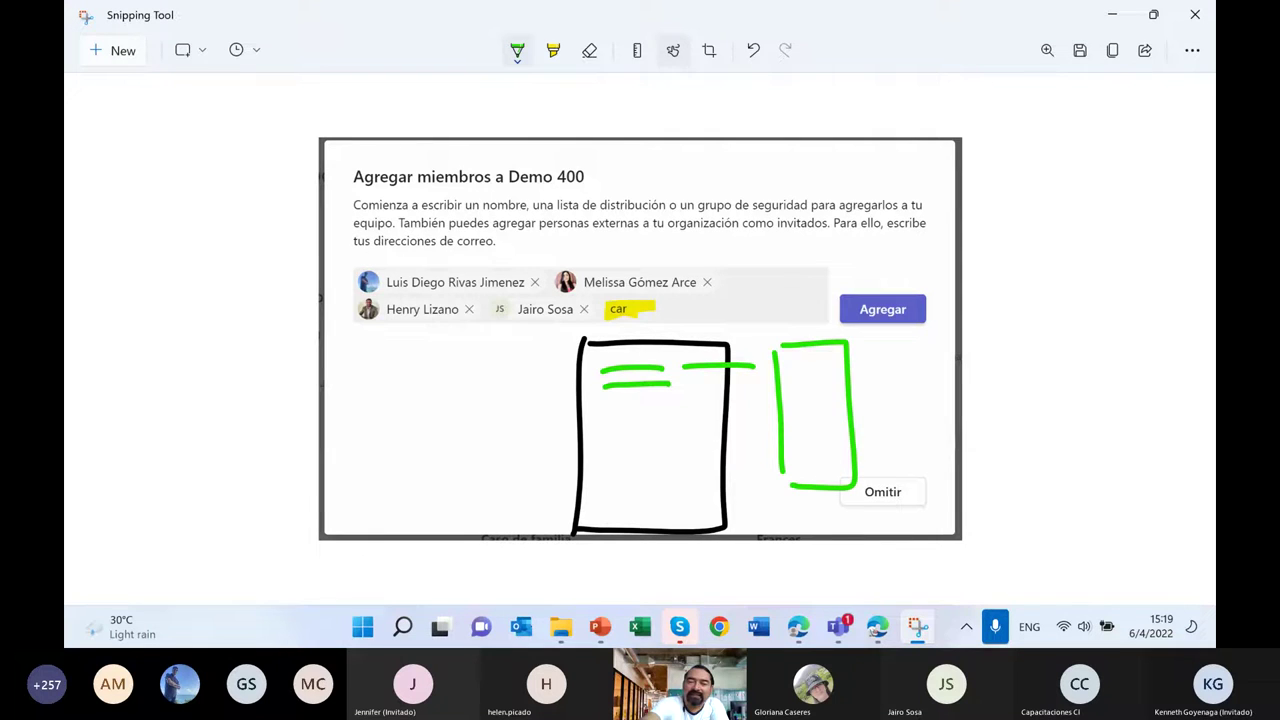
Handwrite Directorio Activo Inst. in red beside the green rectangle, and underline Inst. twice.
{"action": "mouse_move", "coordinate": [905, 342]}
{"action": "left_mouse_down"}
{"action": "mouse_move", "coordinate": [908, 386]}
{"action": "mouse_move", "coordinate": [948, 350]}
{"action": "left_mouse_up"}
{"action": "mouse_move", "coordinate": [955, 337]}
{"action": "left_mouse_down"}
{"action": "mouse_move", "coordinate": [975, 363]}
{"action": "mouse_move", "coordinate": [988, 316]}
{"action": "mouse_move", "coordinate": [1040, 306]}
{"action": "left_mouse_up"}
{"action": "mouse_move", "coordinate": [1030, 232]}
{"action": "left_mouse_down"}
{"action": "mouse_move", "coordinate": [1040, 292]}
{"action": "mouse_move", "coordinate": [1160, 180]}
{"action": "left_mouse_up"}
{"action": "mouse_move", "coordinate": [955, 412]}
{"action": "left_mouse_down"}
{"action": "mouse_move", "coordinate": [952, 478]}
{"action": "mouse_move", "coordinate": [998, 446]}
{"action": "left_mouse_up"}
{"action": "mouse_move", "coordinate": [1004, 366]}
{"action": "left_mouse_down"}
{"action": "mouse_move", "coordinate": [1050, 420]}
{"action": "mouse_move", "coordinate": [1066, 348]}
{"action": "mouse_move", "coordinate": [1084, 330]}
{"action": "mouse_move", "coordinate": [1078, 358]}
{"action": "mouse_move", "coordinate": [1112, 316]}
{"action": "left_mouse_up"}
{"action": "mouse_move", "coordinate": [988, 508]}
{"action": "left_mouse_down"}
{"action": "mouse_move", "coordinate": [1028, 476]}
{"action": "mouse_move", "coordinate": [1022, 546]}
{"action": "mouse_move", "coordinate": [1068, 506]}
{"action": "mouse_move", "coordinate": [1092, 436]}
{"action": "mouse_move", "coordinate": [1104, 444]}
{"action": "left_mouse_up"}
{"action": "mouse_move", "coordinate": [1040, 560]}
{"action": "left_mouse_down"}
{"action": "mouse_move", "coordinate": [1130, 470]}
{"action": "mouse_move", "coordinate": [1136, 516]}
{"action": "left_mouse_up"}
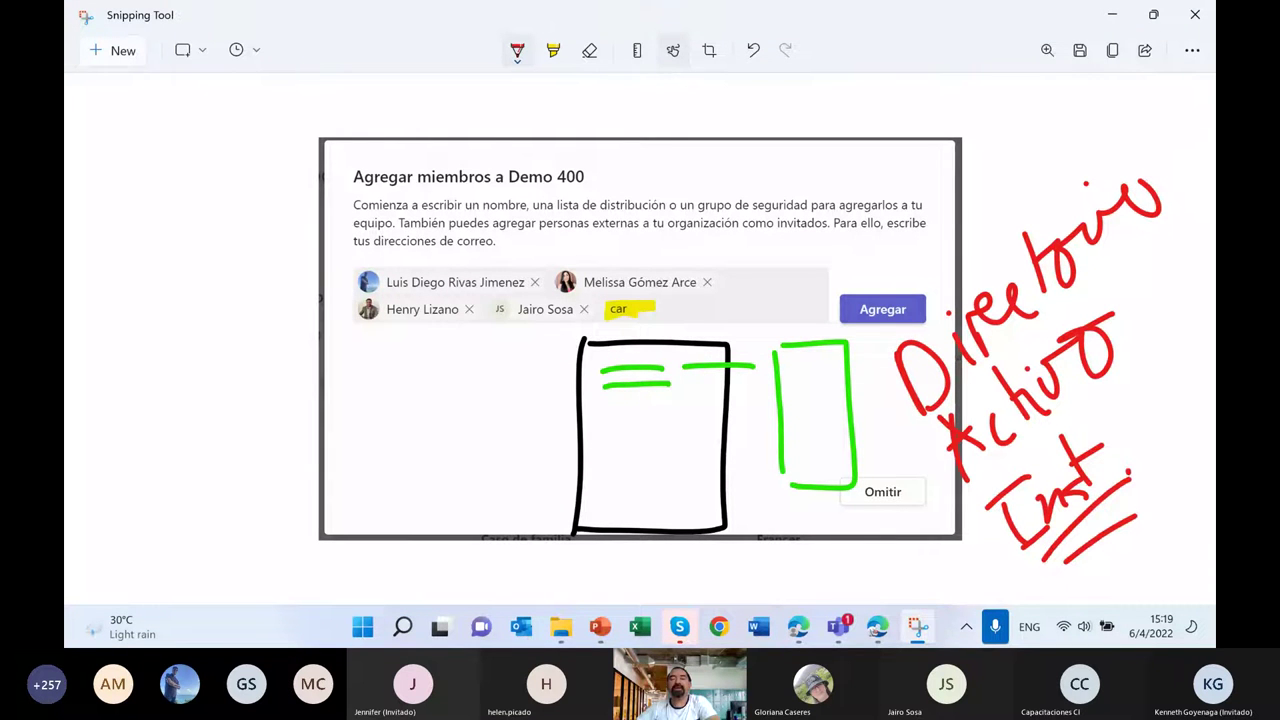
Draw a circled O and a circled P in blue with curved arrows to the selected members, and circle Agregar in the dialog title.
{"action": "left_click", "coordinate": [517, 50]}
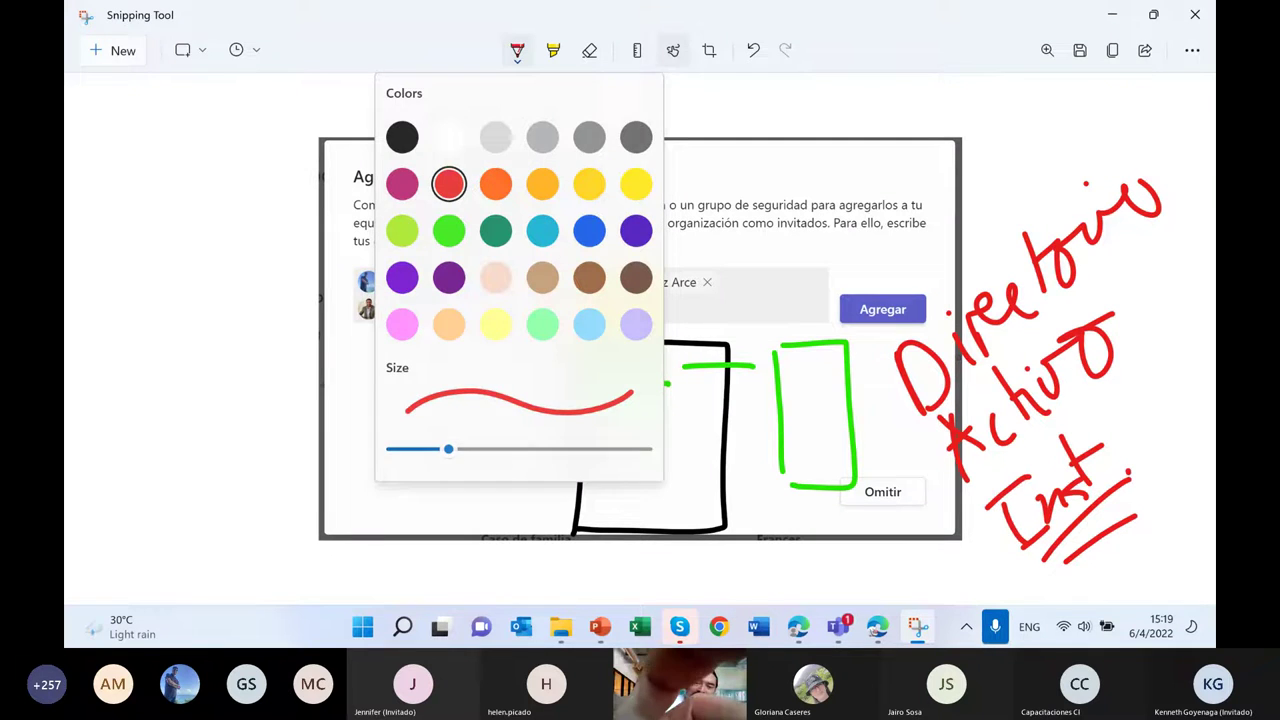
{"action": "left_click", "coordinate": [497, 229]}
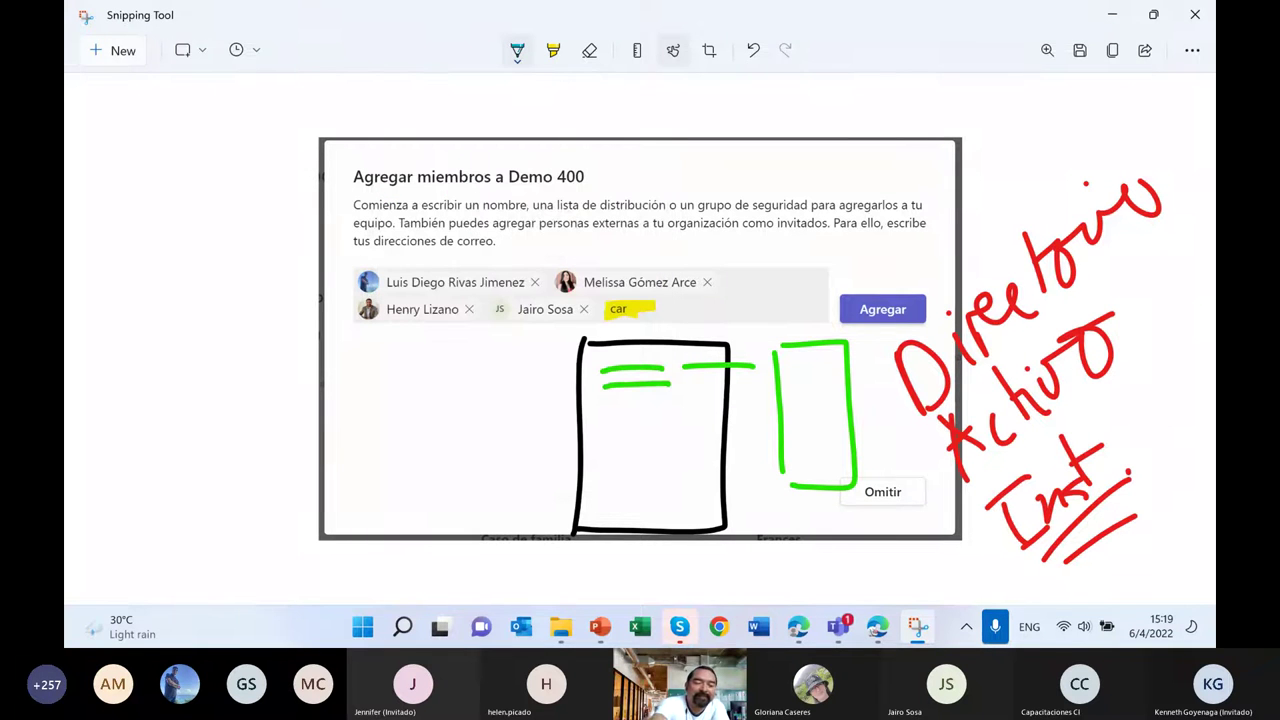
{"action": "mouse_move", "coordinate": [180, 158]}
{"action": "left_mouse_down"}
{"action": "mouse_move", "coordinate": [162, 224]}
{"action": "mouse_move", "coordinate": [182, 156]}
{"action": "left_mouse_up"}
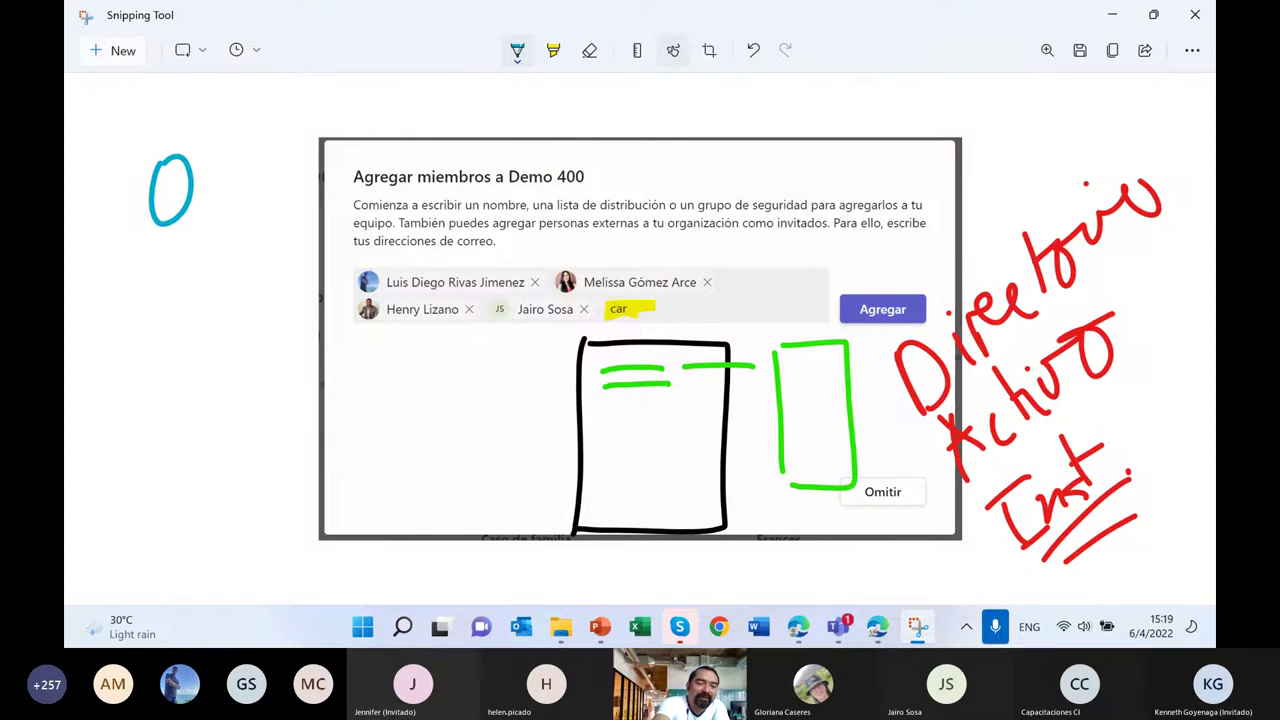
{"action": "left_click_drag", "start_coordinate": [156, 304], "coordinate": [183, 368]}
{"action": "left_click_drag", "start_coordinate": [153, 300], "coordinate": [158, 345]}
{"action": "left_click_drag", "start_coordinate": [150, 282], "coordinate": [142, 290]}
{"action": "mouse_move", "coordinate": [147, 125]}
{"action": "left_mouse_down"}
{"action": "mouse_move", "coordinate": [175, 270]}
{"action": "mouse_move", "coordinate": [490, 350]}
{"action": "left_mouse_up"}
{"action": "mouse_move", "coordinate": [222, 332]}
{"action": "left_mouse_down"}
{"action": "mouse_move", "coordinate": [300, 388]}
{"action": "mouse_move", "coordinate": [488, 336]}
{"action": "left_mouse_up"}
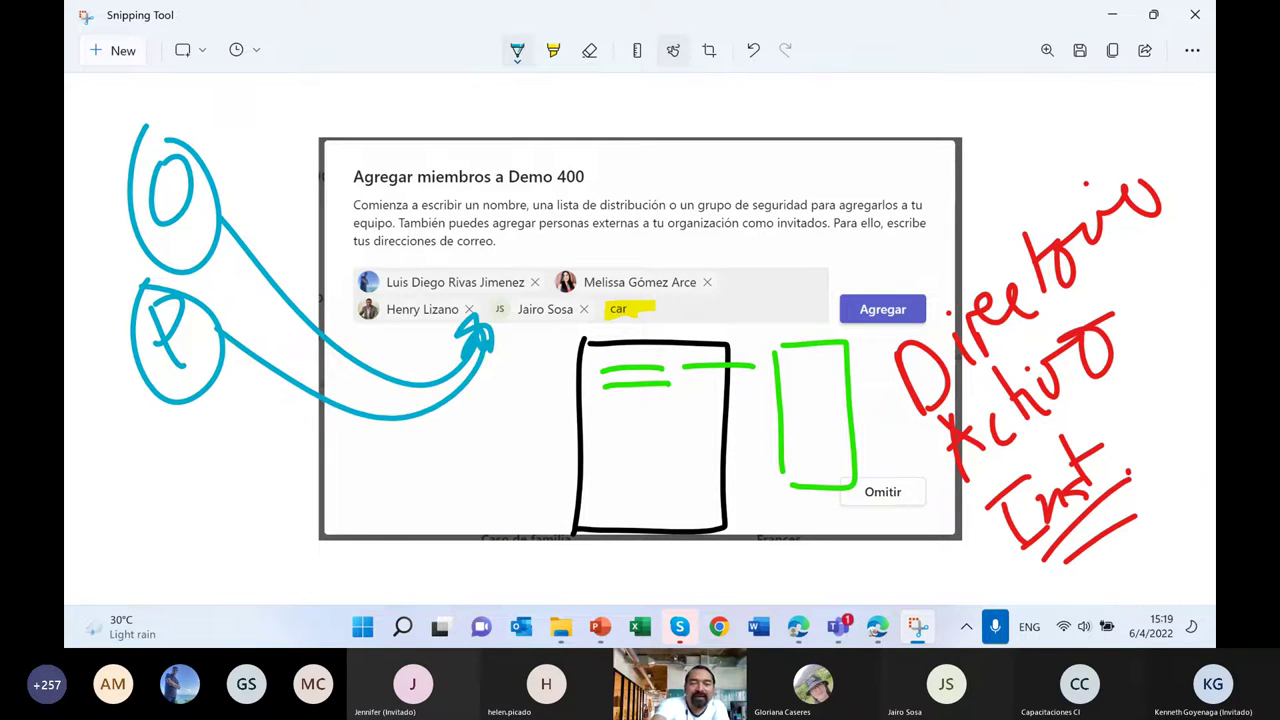
{"action": "left_click_drag", "start_coordinate": [405, 132], "coordinate": [430, 178]}
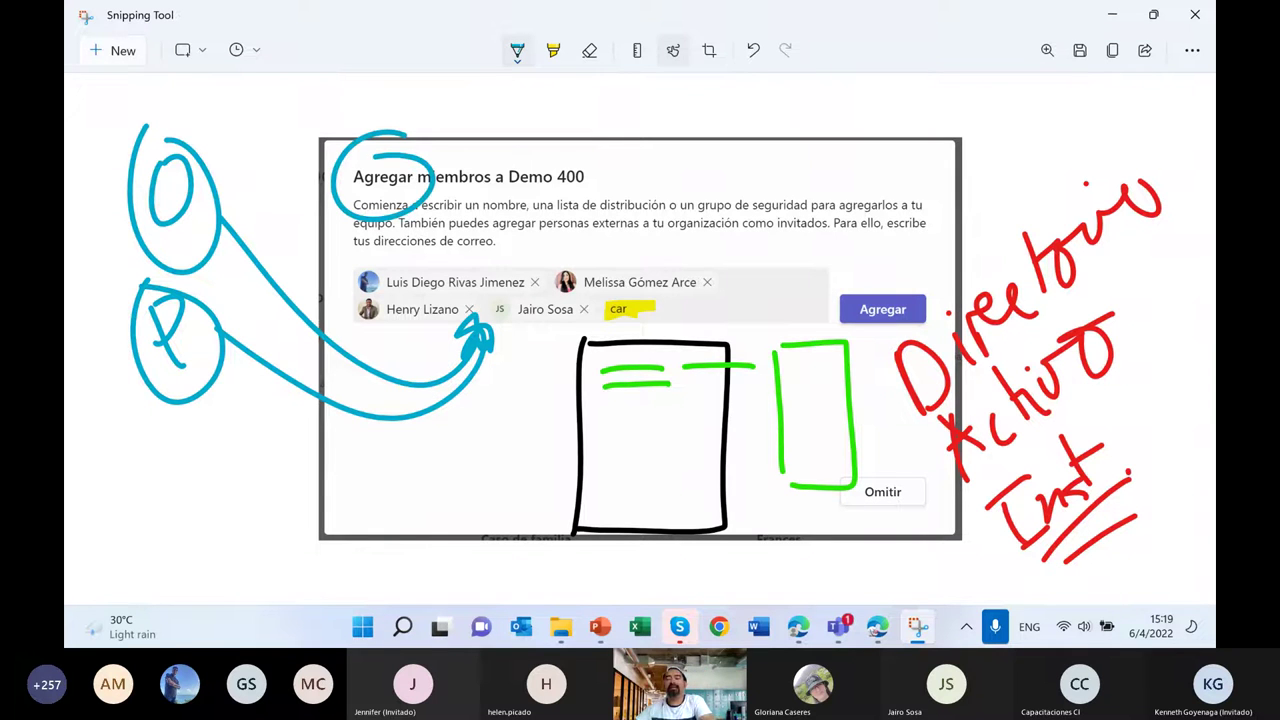
Return to the Agregar miembros dialog in Microsoft Teams and add the selected people to Demo 400.
{"action": "left_click", "coordinate": [1113, 16]}
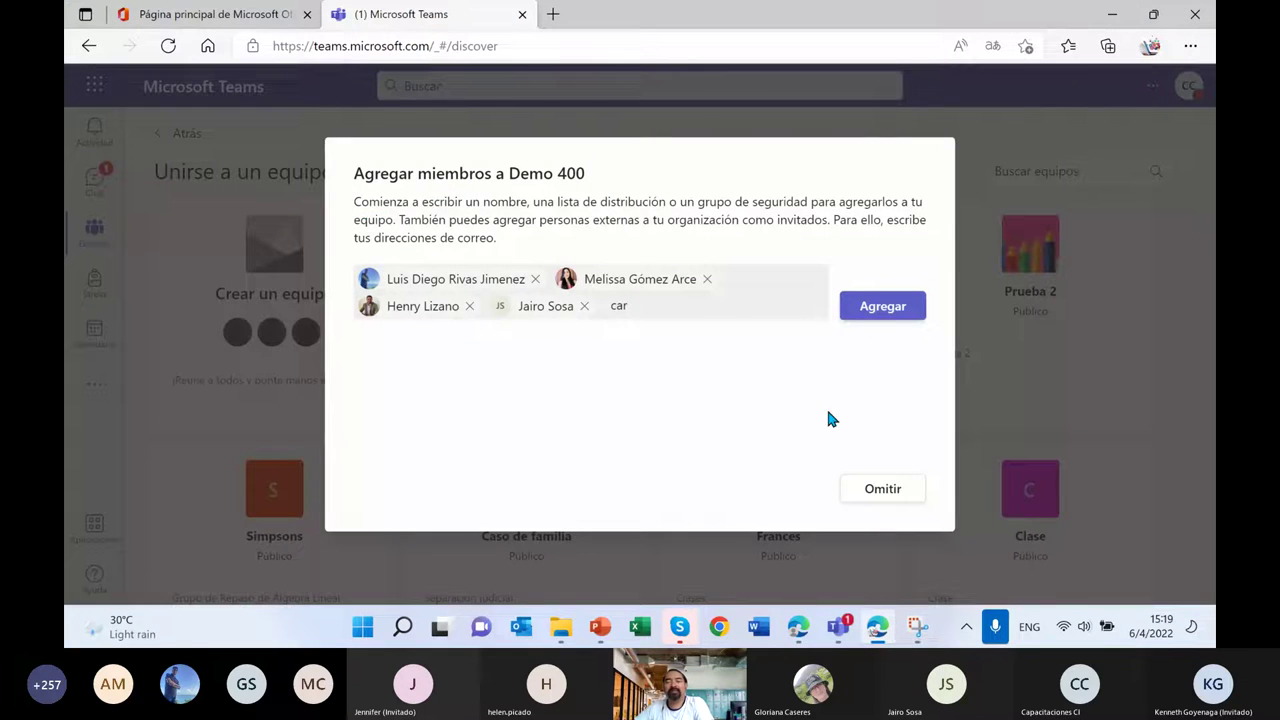
{"action": "left_click", "coordinate": [884, 310]}
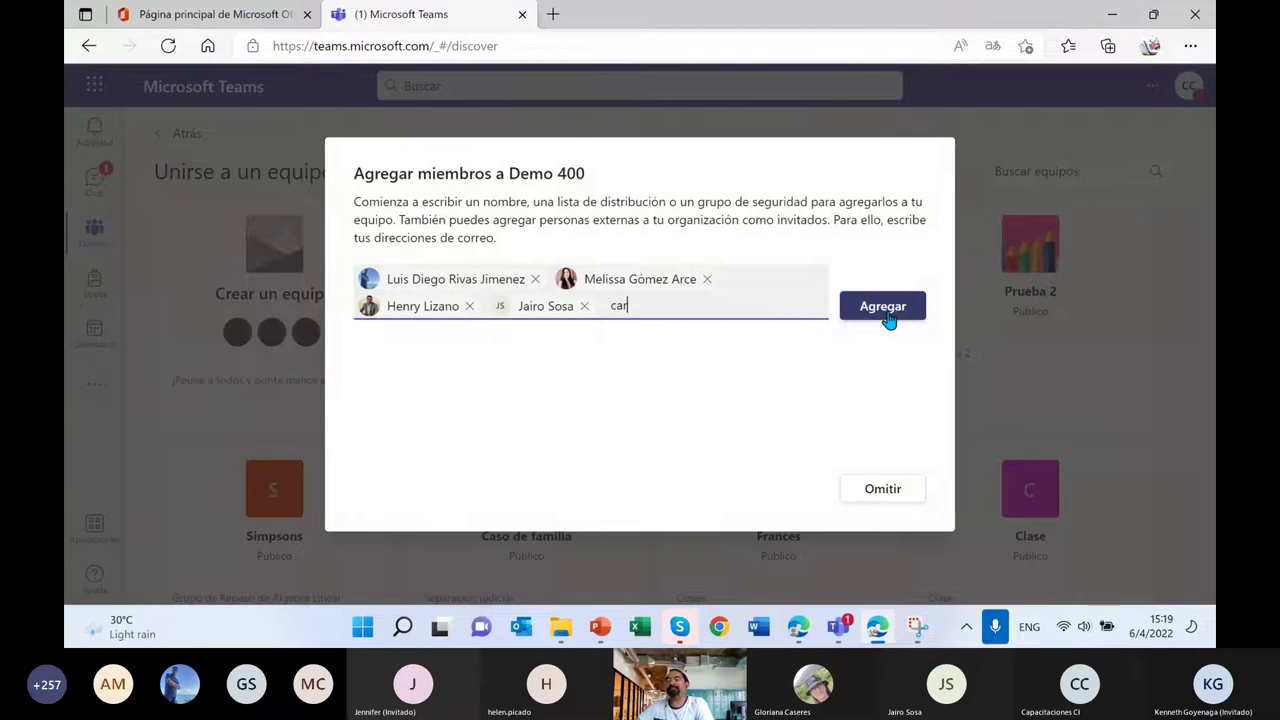